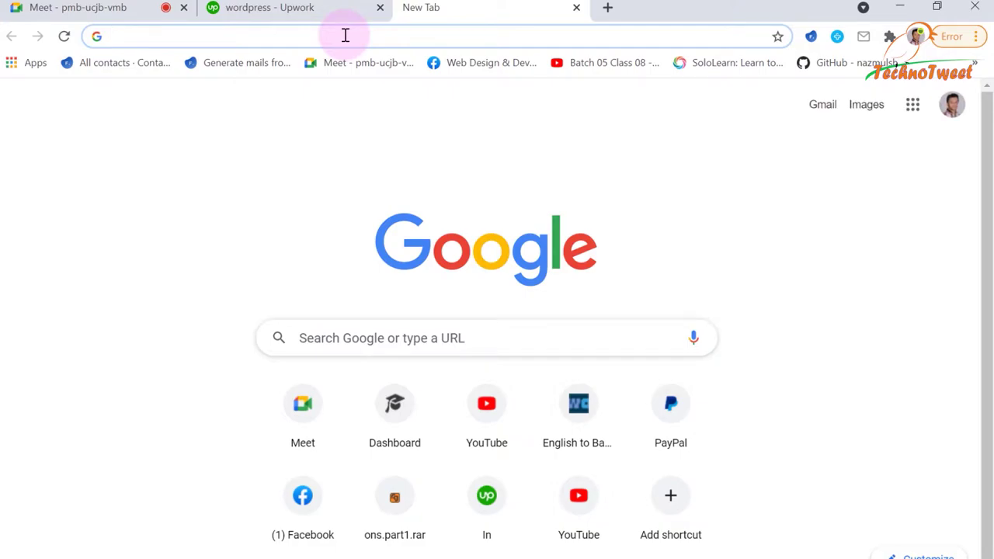
Search Google for 'wamp server download'.
text(wamp)
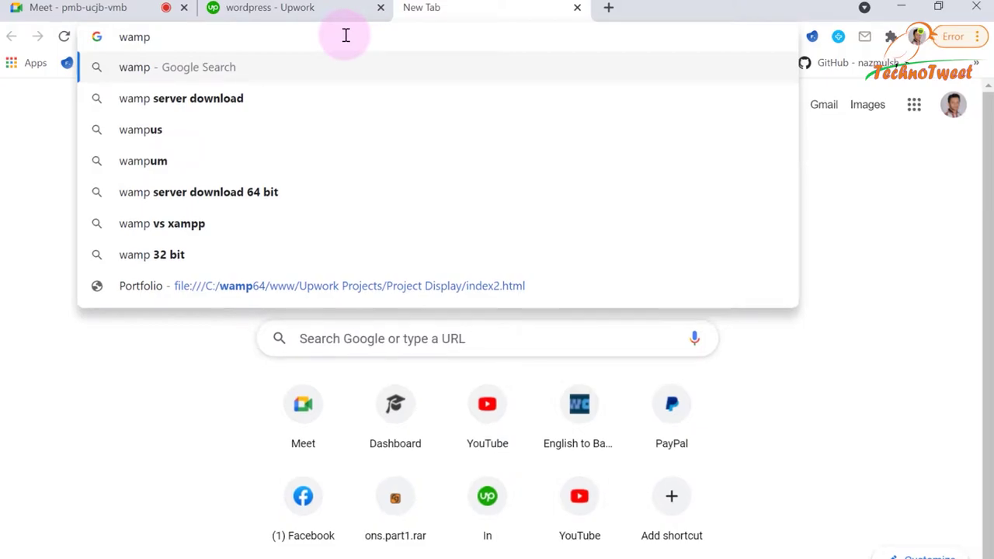
key(Down)
key(Return)
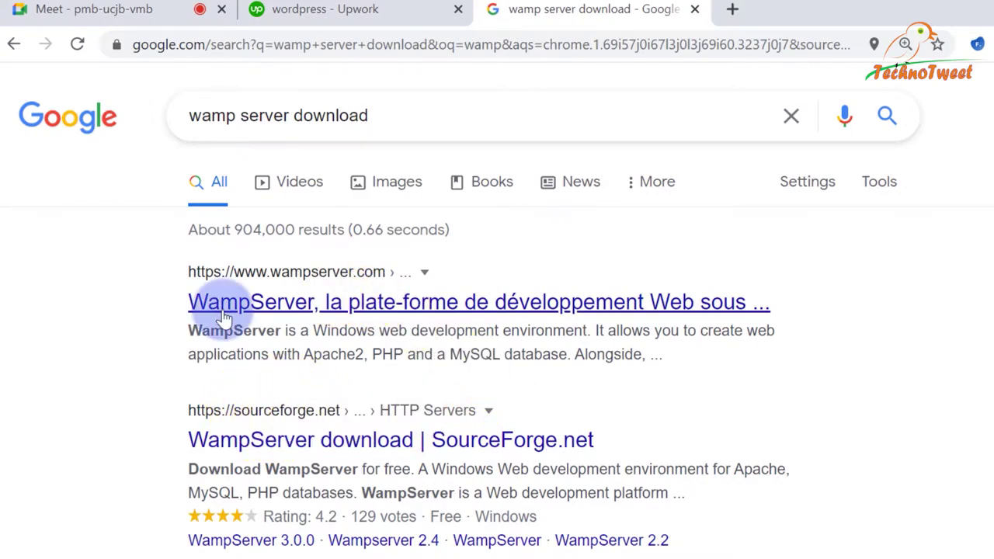
Open wampserver.com's Downloads section, pick the 64-bit version, then go to the desktop.
click(354, 310)
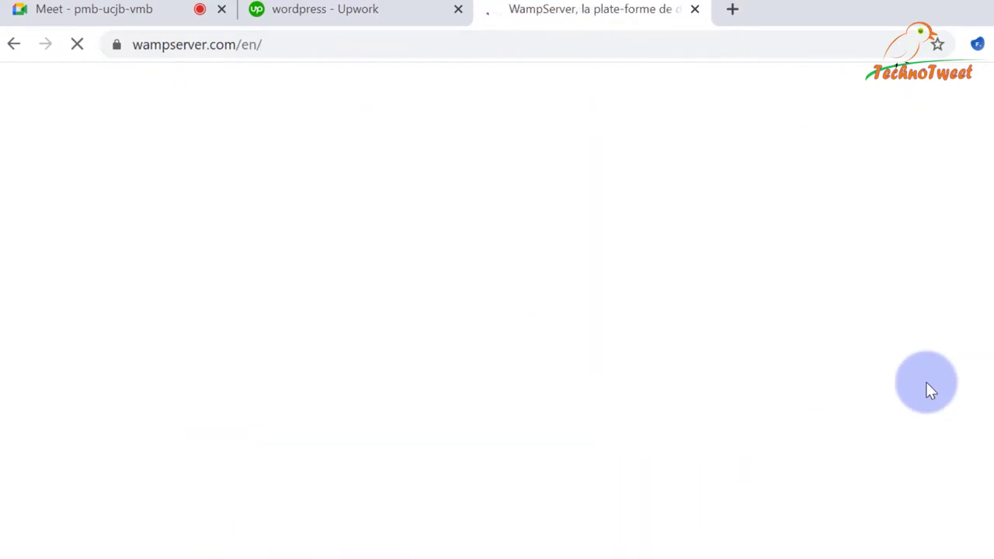
scroll(926, 392, down, 5)
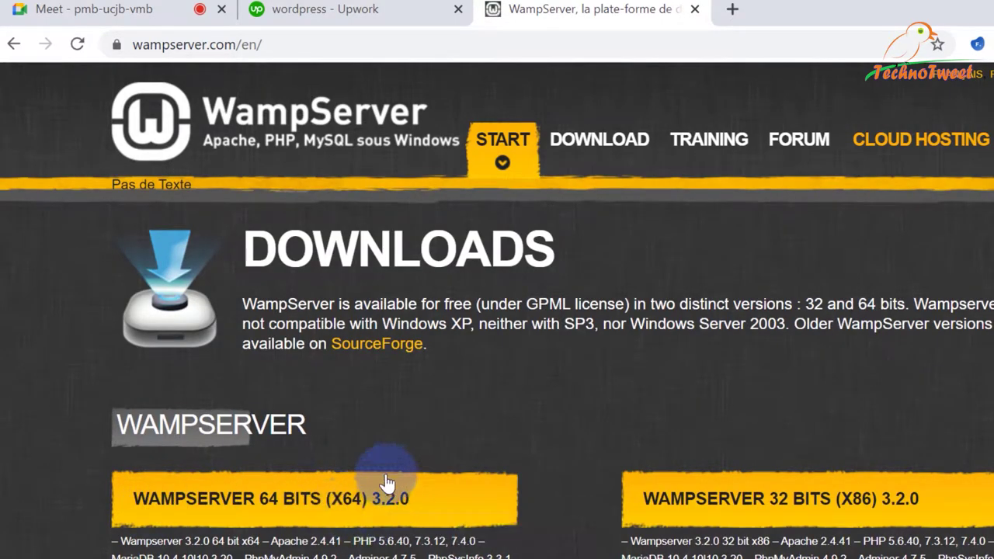
click(334, 483)
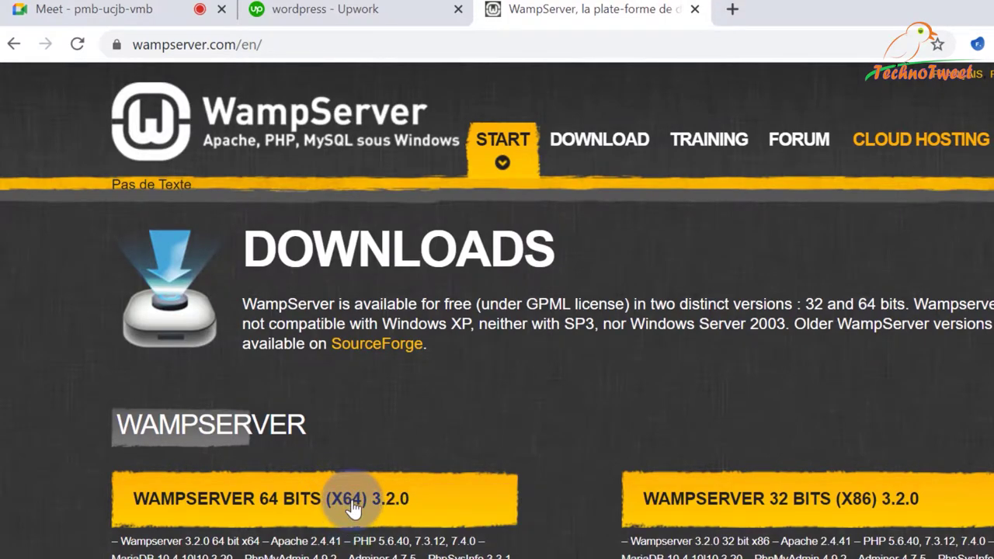
key(super)
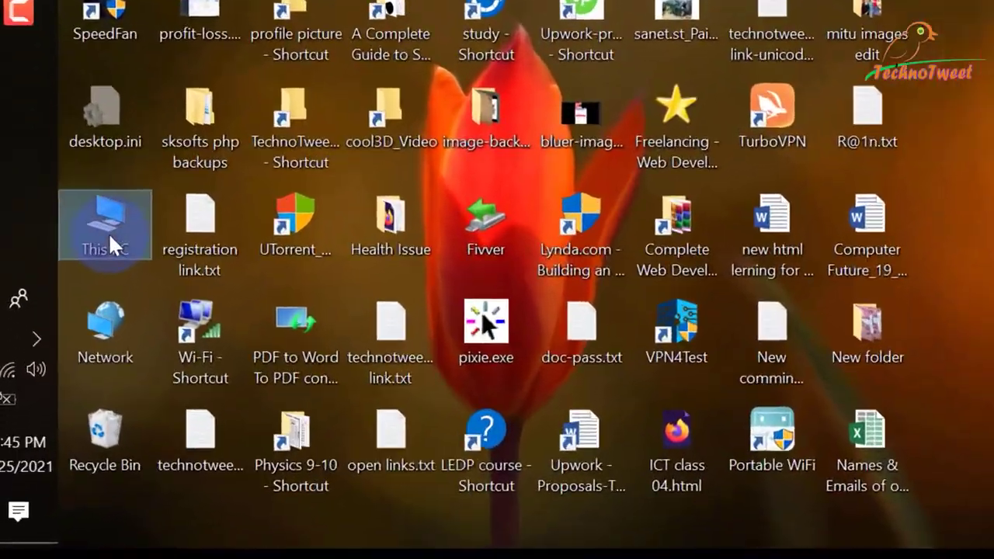
Check This PC's options for the 64-bit system, then return to the Chrome WampServer downloads page.
right_click(70, 364)
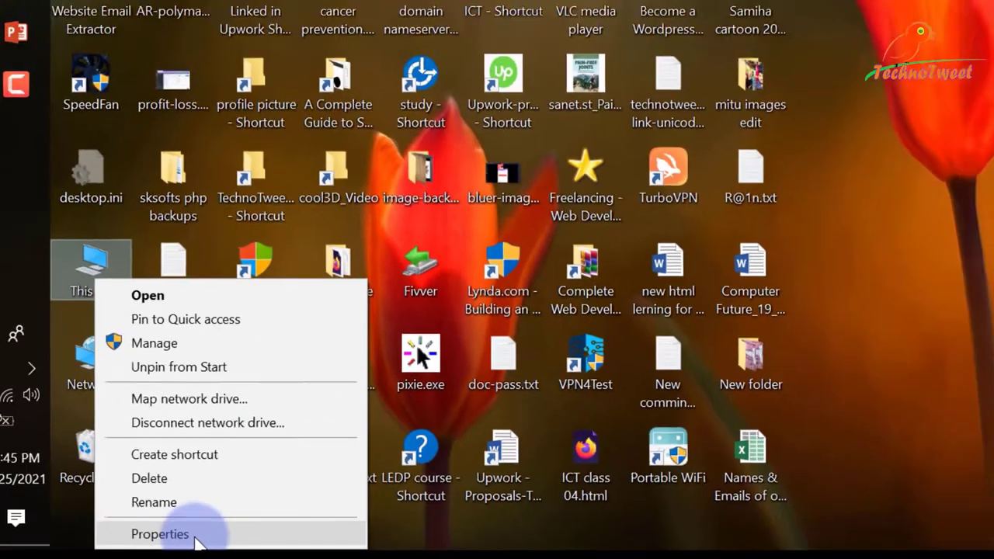
click(566, 247)
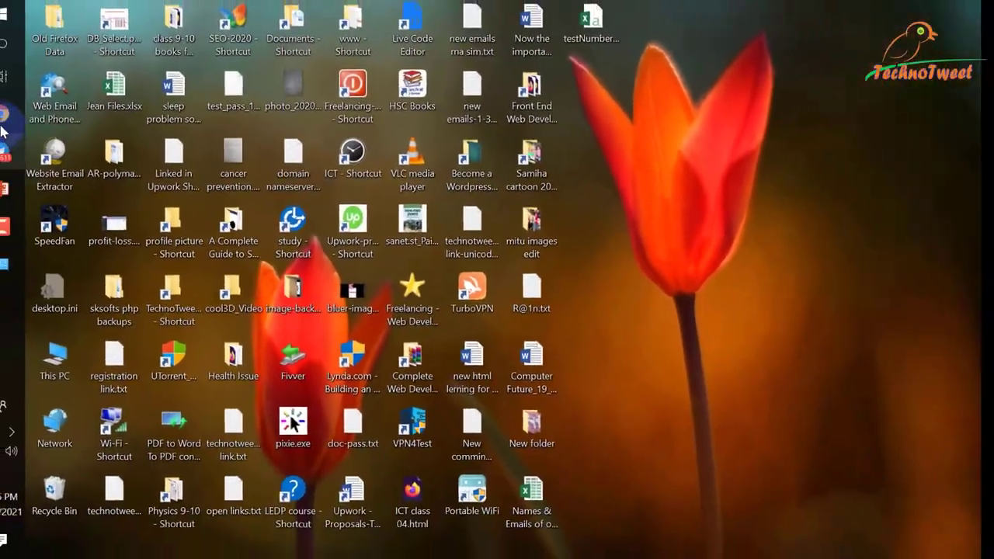
mouse_move(4, 117)
click(138, 38)
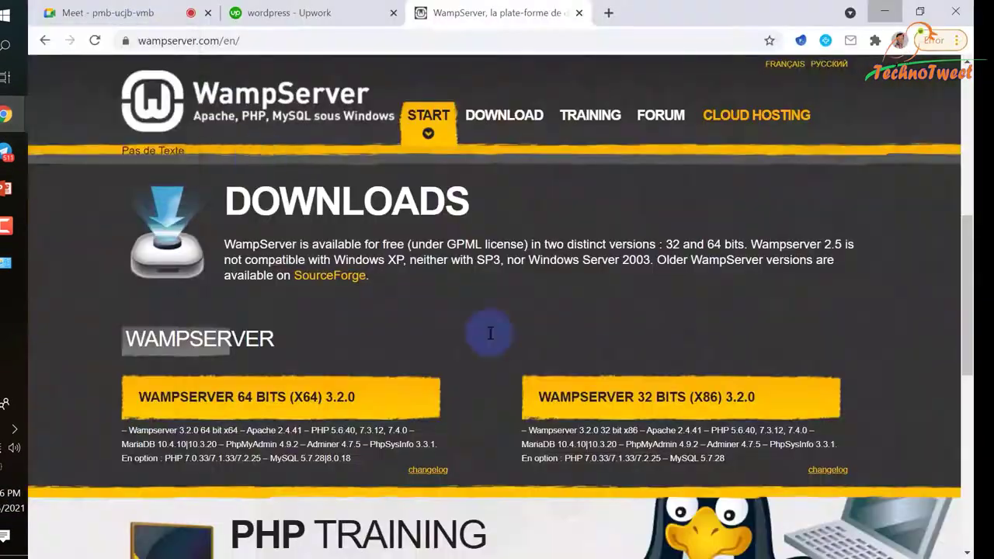
Open the WampServer 64 bits (x64) 3.2.0 form and review its Visual Studio 2012 VC11 warning.
click(258, 412)
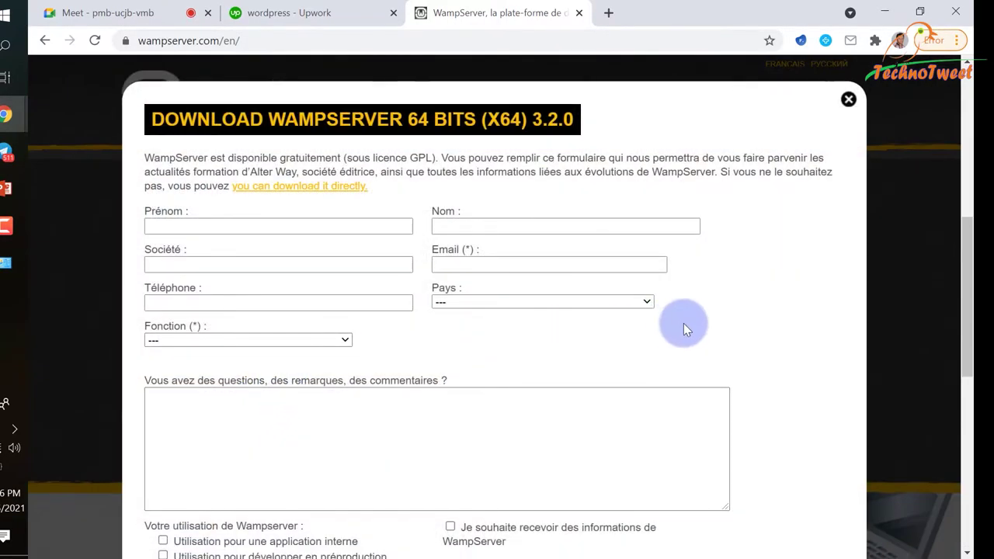
scroll(703, 329, down, 6)
scroll(703, 333, up, 3)
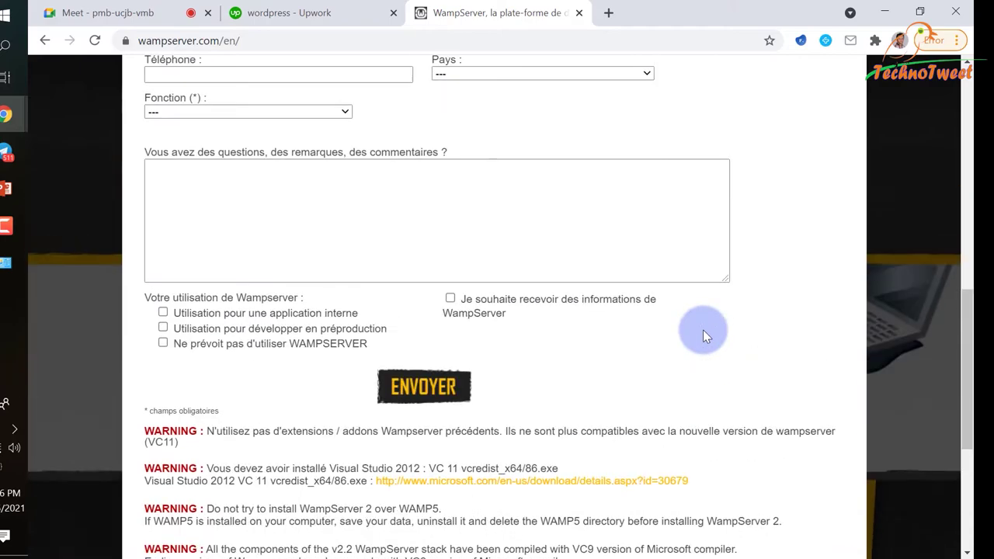
scroll(702, 329, down, 3)
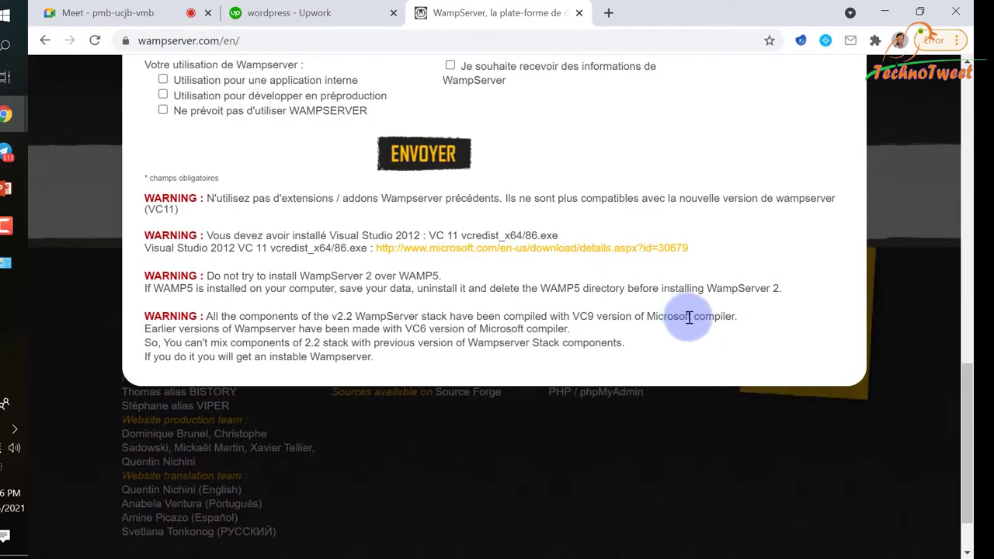
scroll(692, 317, up, 6)
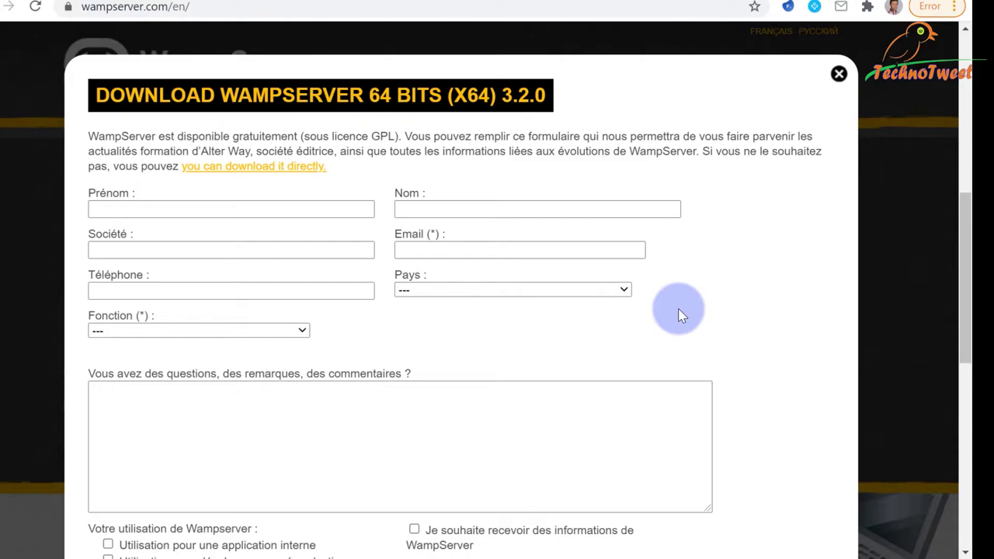
scroll(689, 307, down, 3)
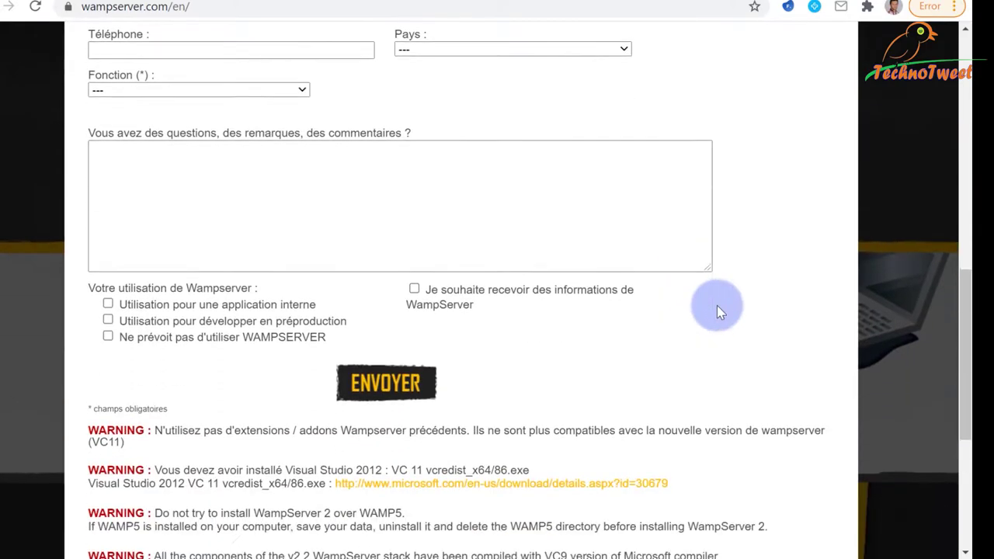
scroll(718, 305, down, 3)
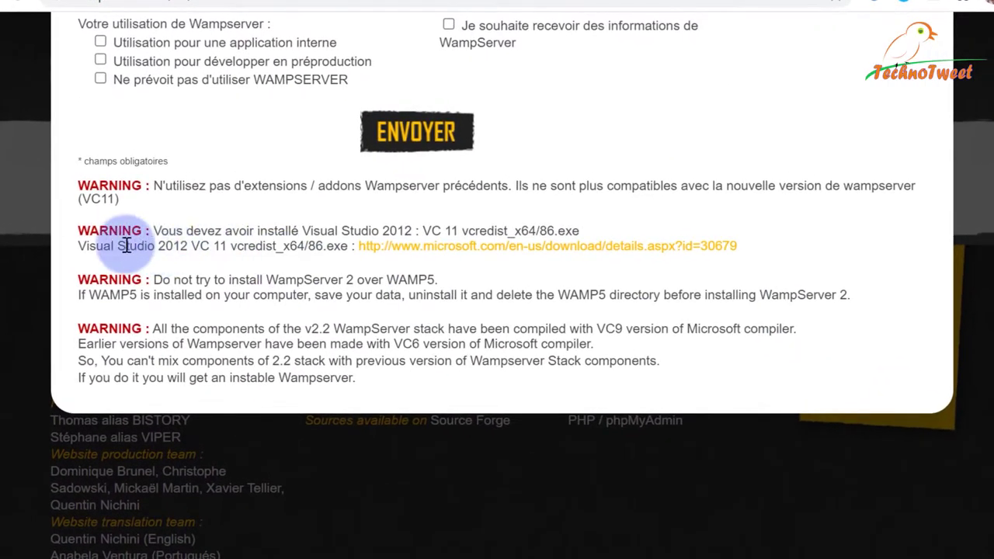
drag(79, 246, 224, 247)
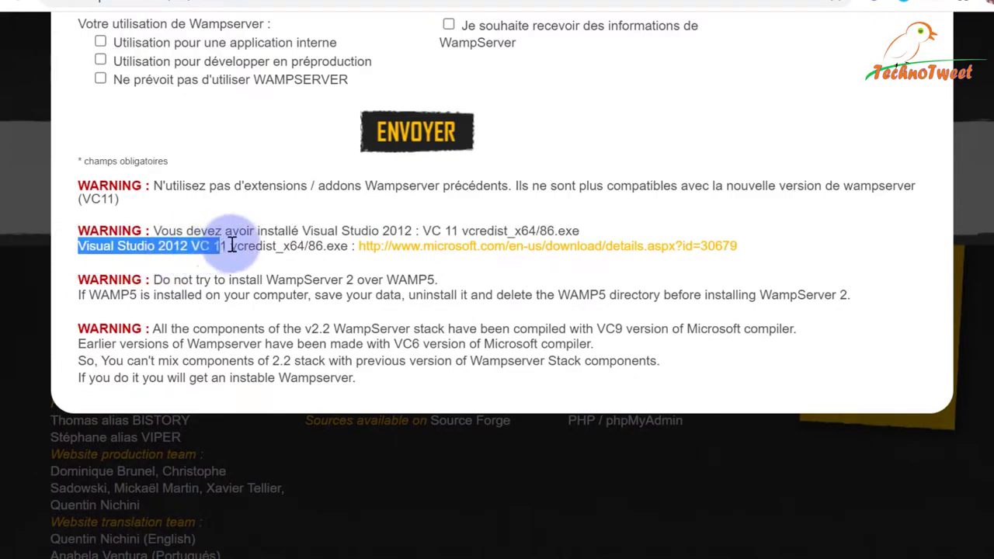
click(435, 233)
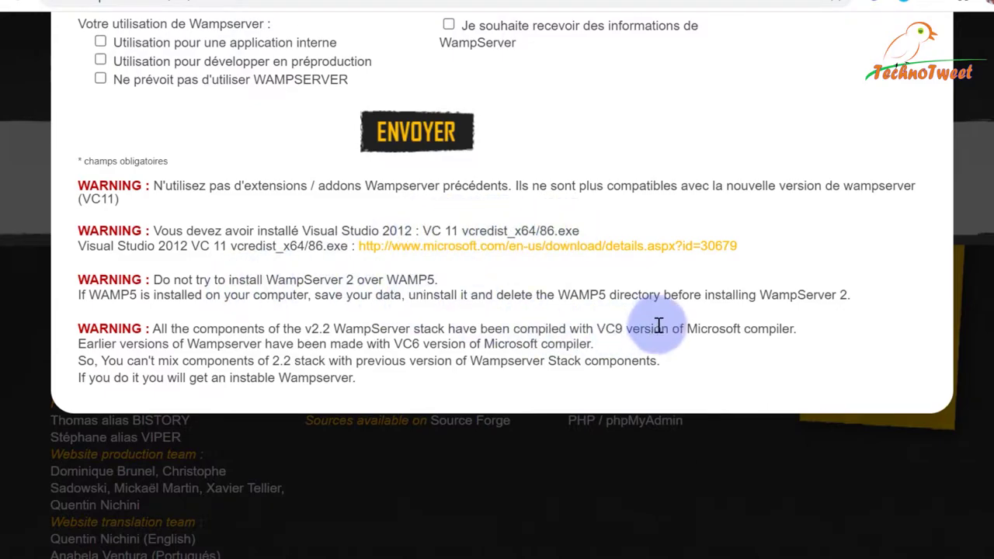
scroll(659, 325, up, 6)
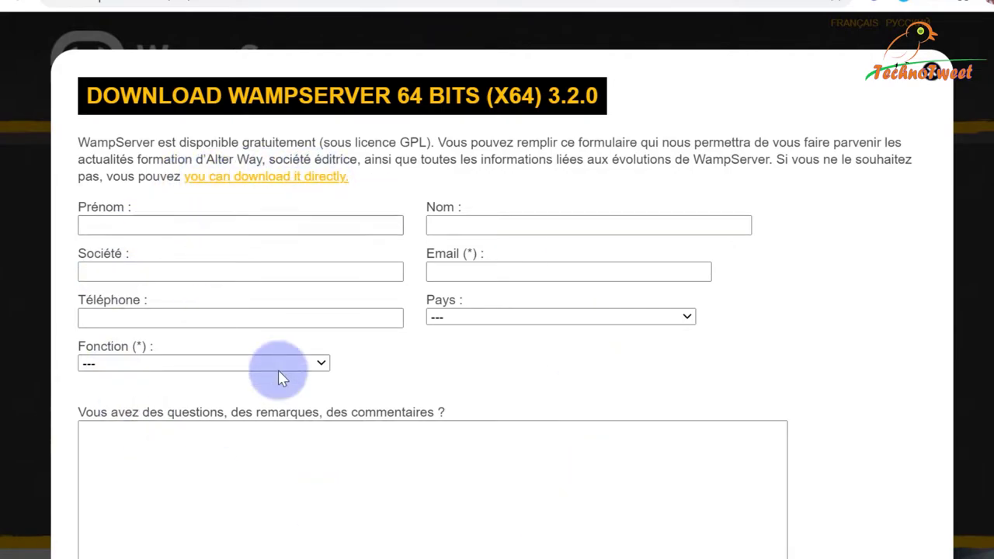
Skip the form via the direct link and download wampserver3.2.3_x64.exe from SourceForge.
click(266, 178)
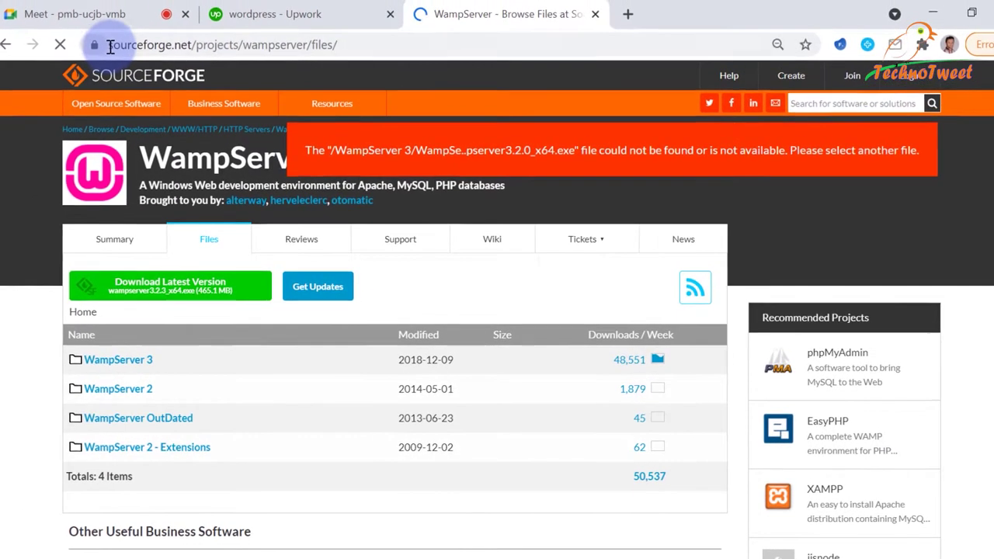
drag(111, 47, 194, 46)
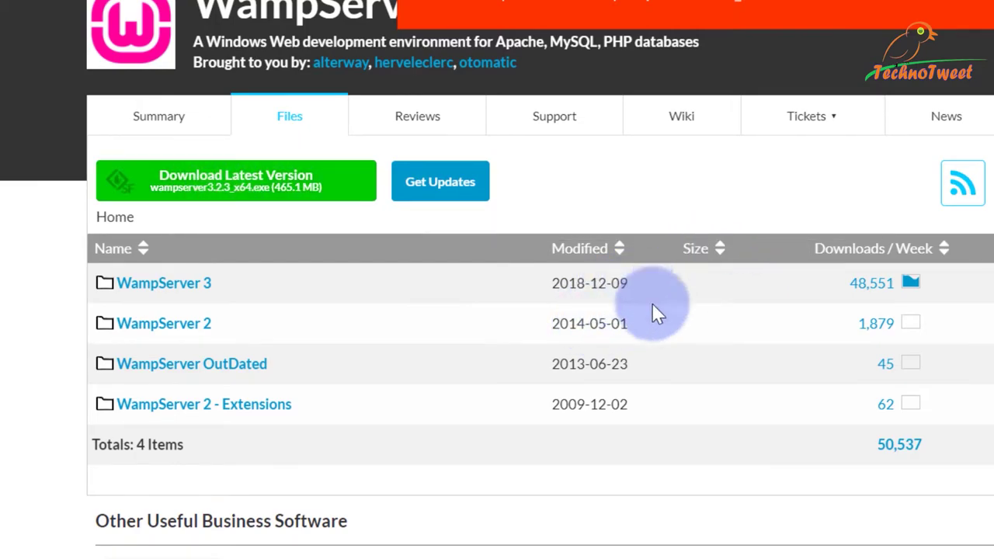
click(289, 191)
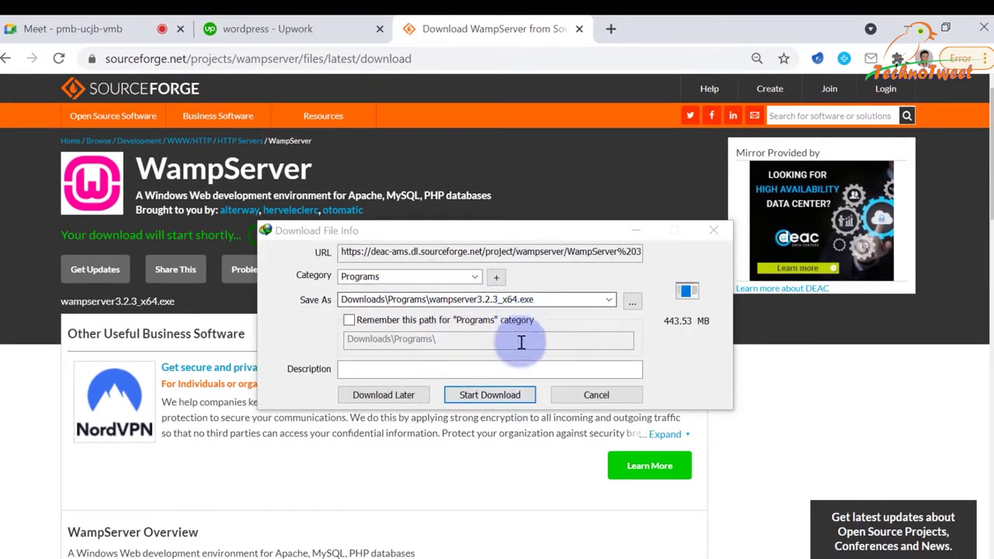
click(598, 396)
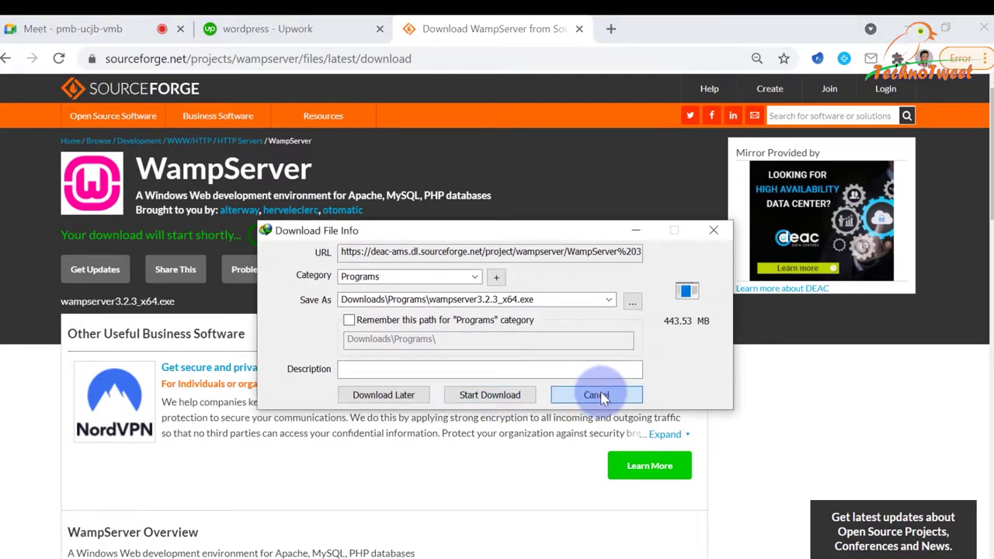
click(489, 395)
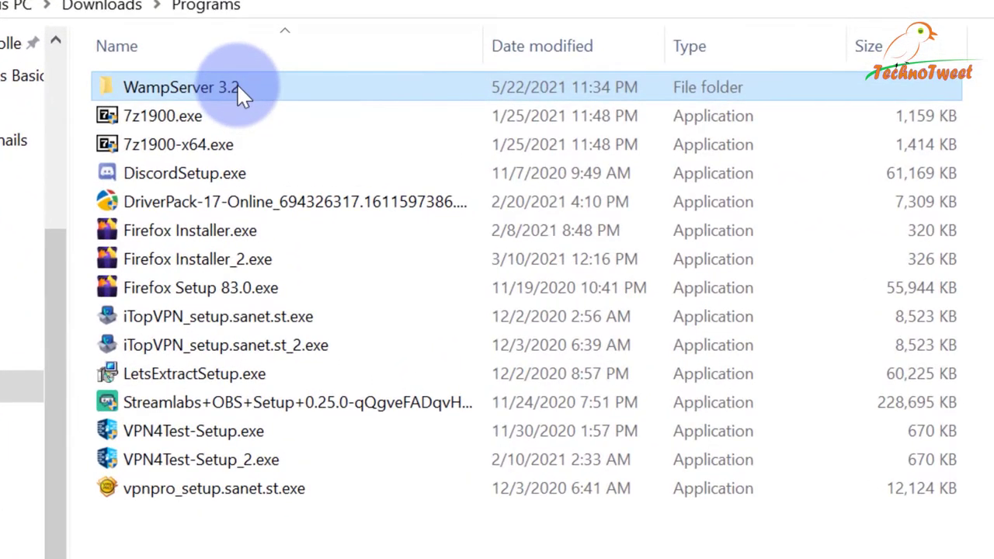
Open the WampServer 3.2 folder and its readme.txt in Notepad.
double_click(239, 88)
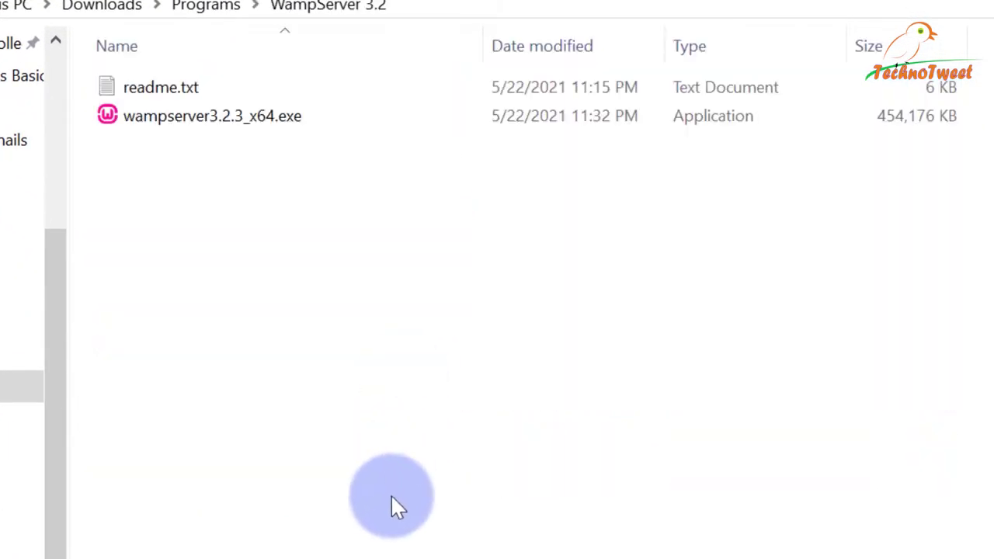
click(145, 118)
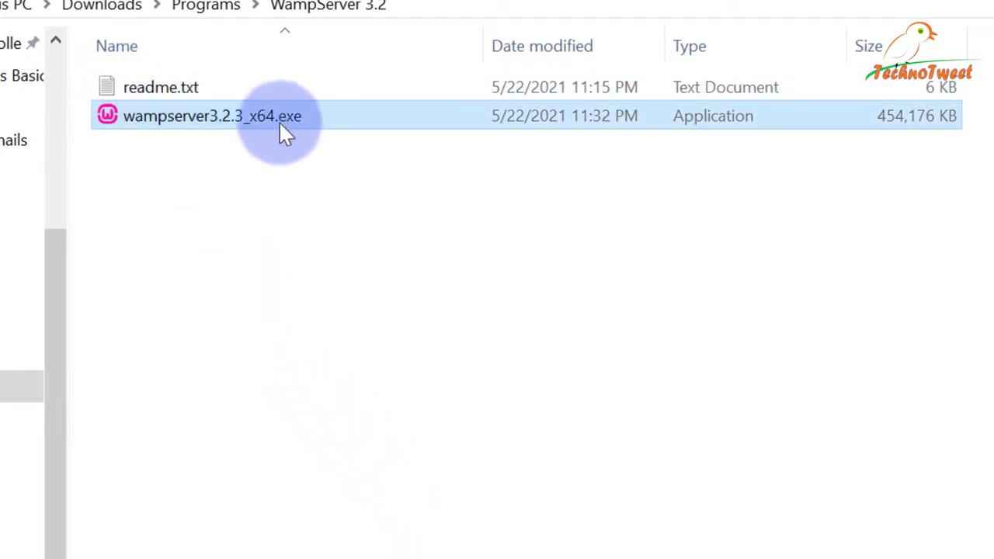
click(172, 88)
double_click(158, 86)
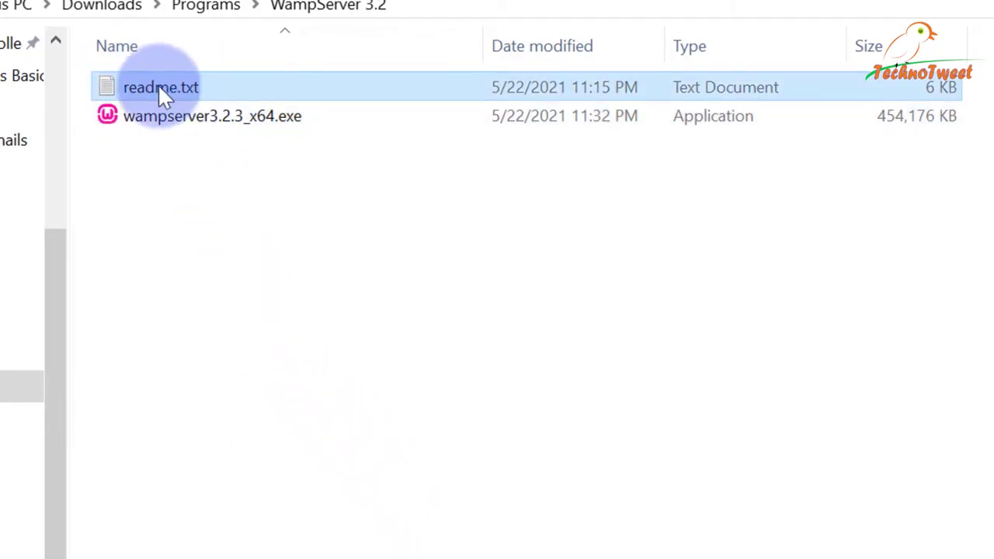
Review the readme's Visual C++ Packages section and 2008 download link, then close it.
drag(386, 363, 386, 0)
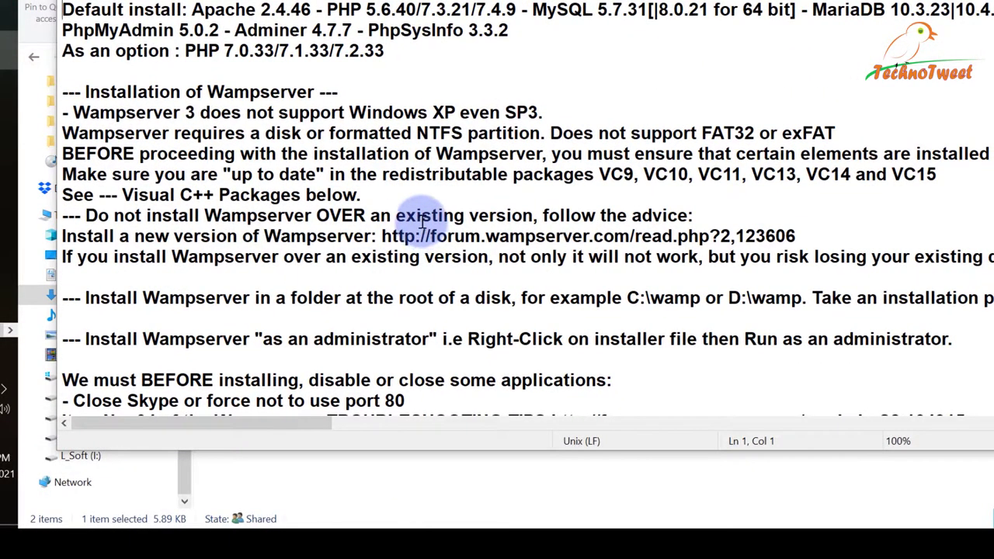
scroll(423, 219, down, 2)
scroll(425, 217, down, 6)
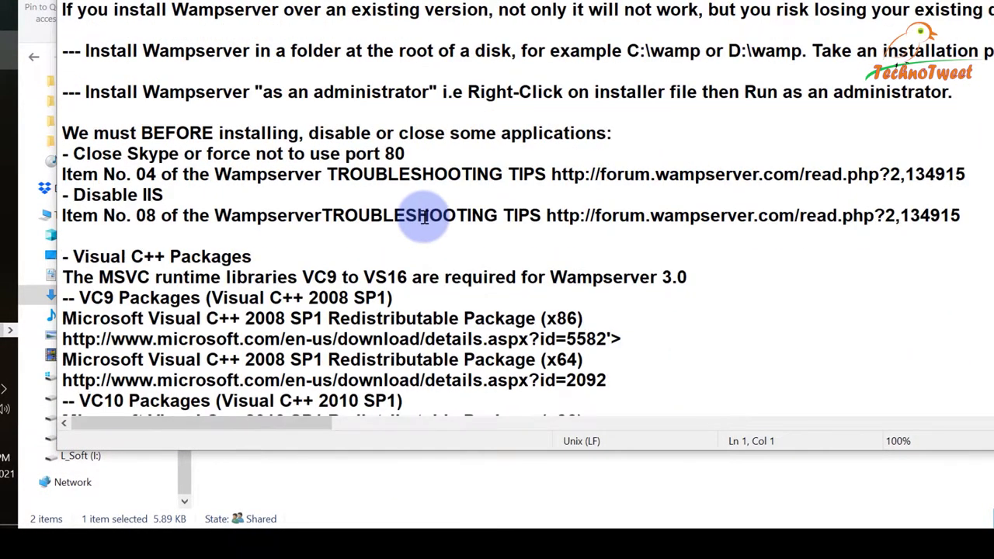
scroll(425, 217, up, 2)
scroll(425, 217, down, 1)
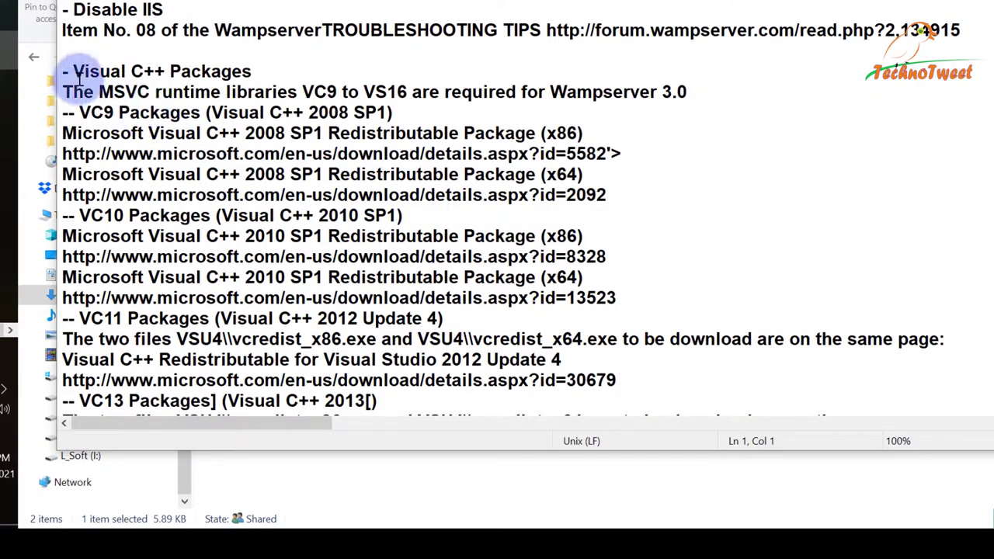
drag(75, 71, 252, 72)
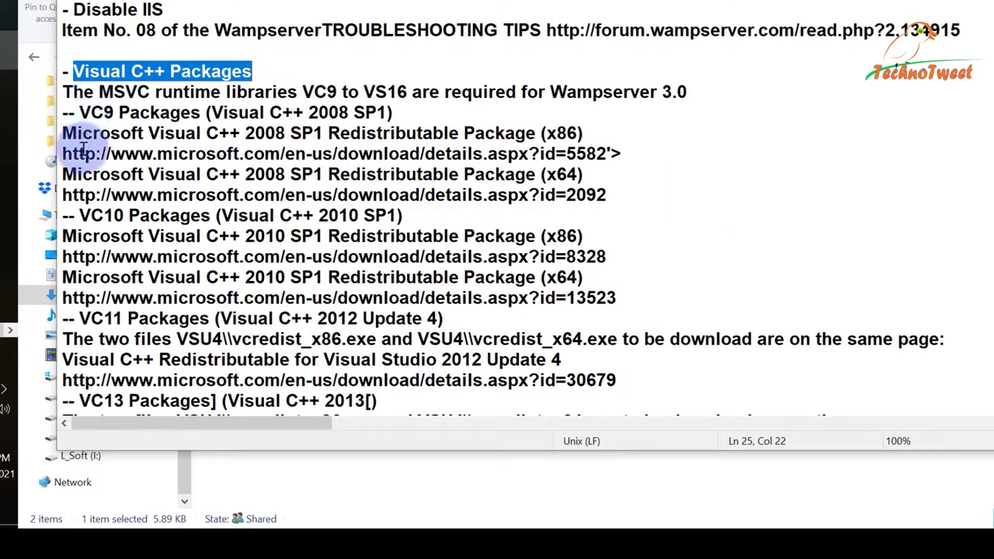
drag(62, 154, 628, 172)
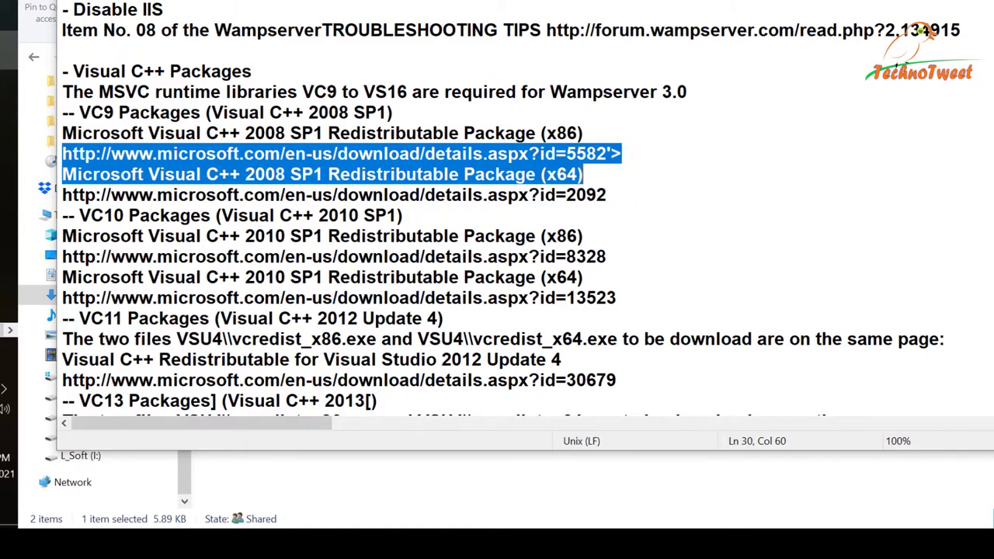
key(alt+F4)
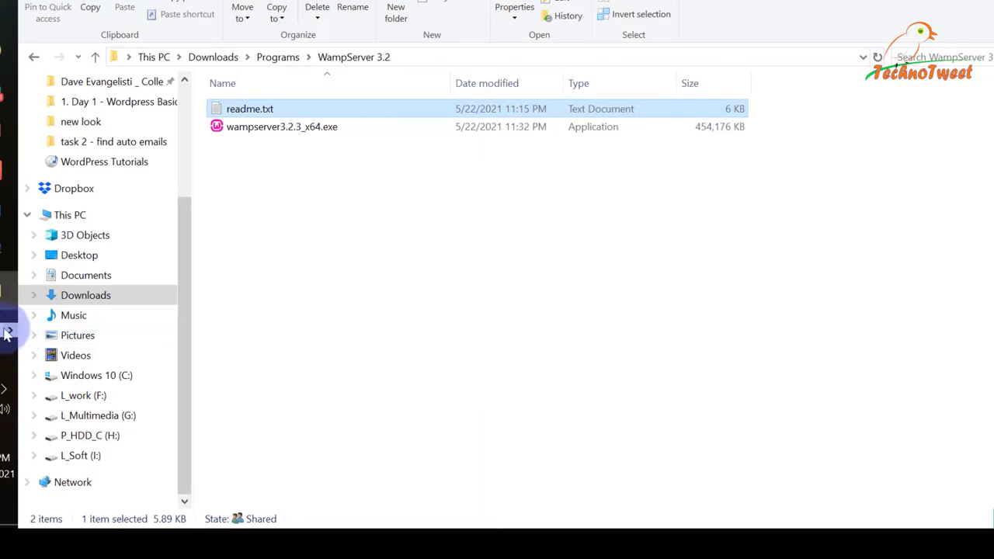
key(super)
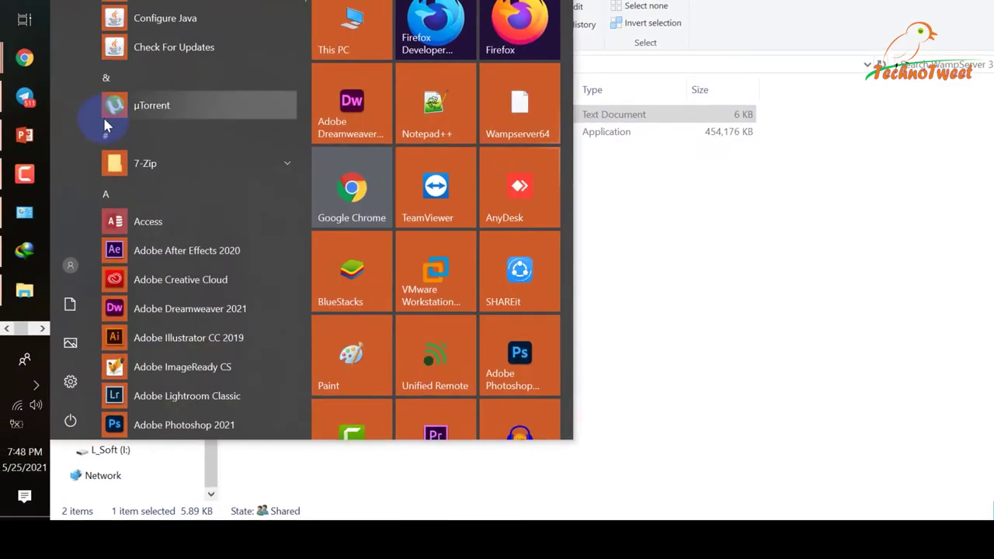
List installed Visual C++ 2005–2019 redistributables in Settings' Apps & features.
click(69, 386)
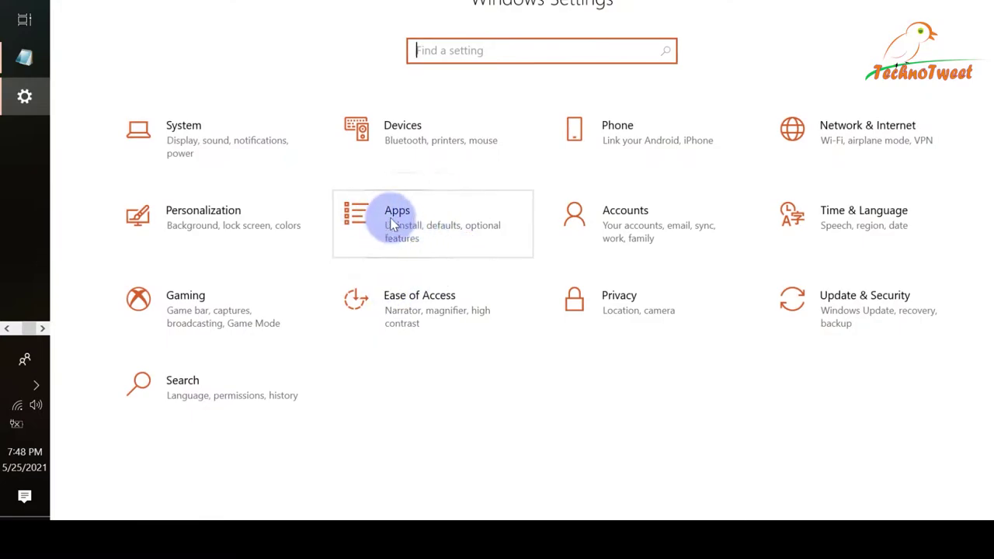
click(392, 224)
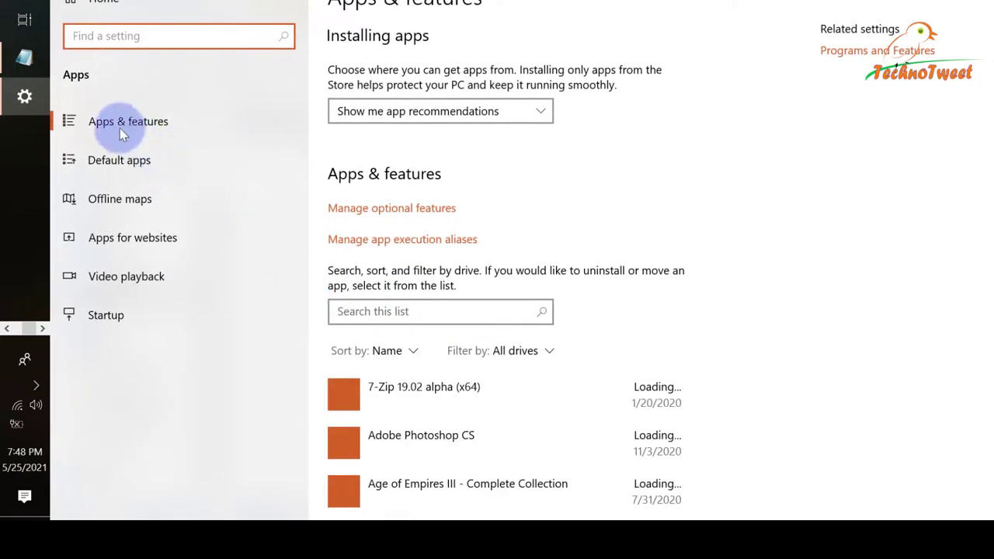
scroll(709, 242, down, 10)
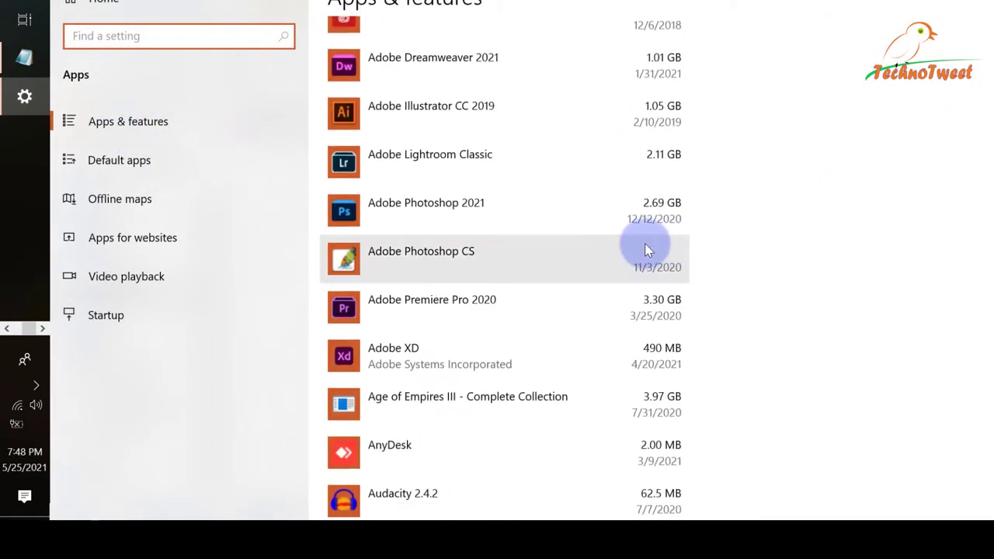
scroll(647, 244, down, 8)
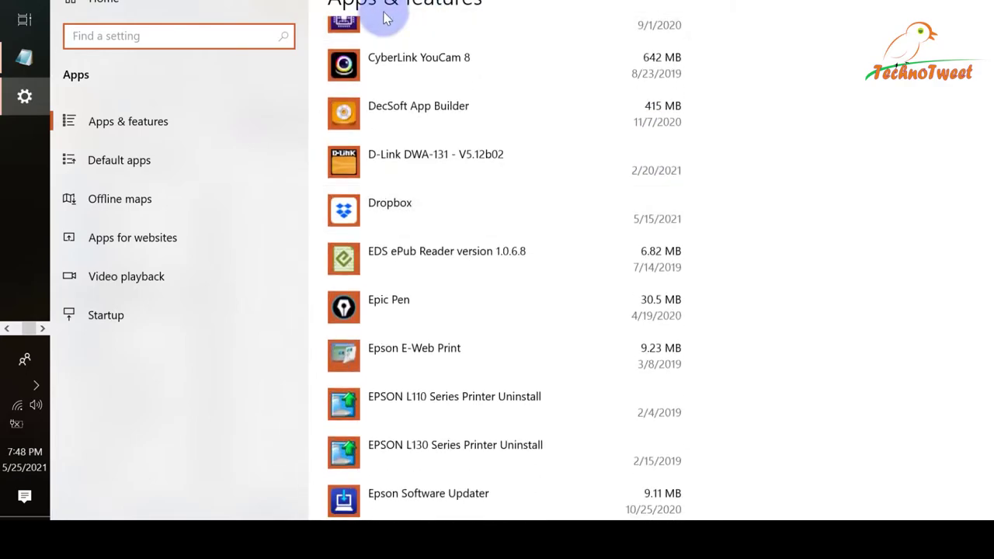
scroll(561, 244, down, 3)
scroll(466, 226, down, 10)
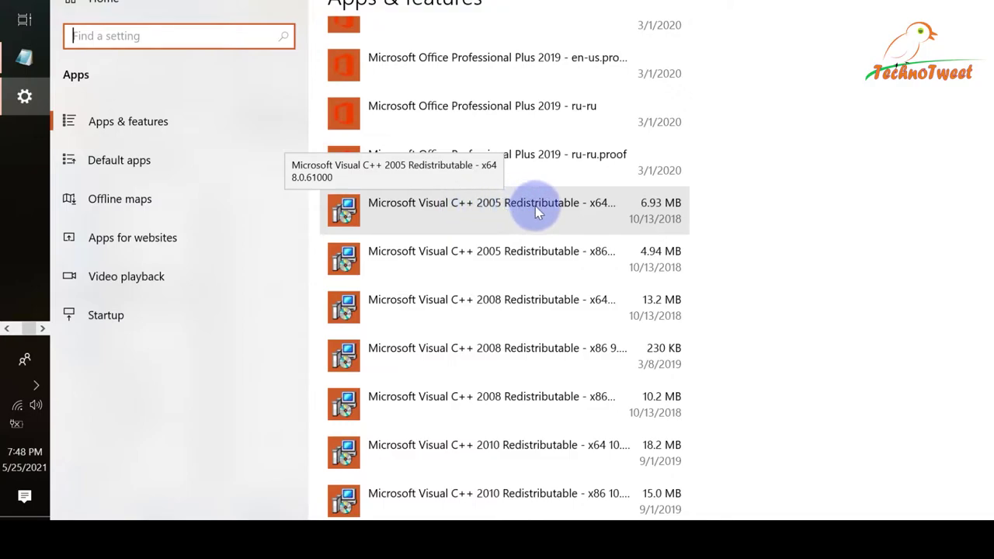
scroll(520, 194, down, 2)
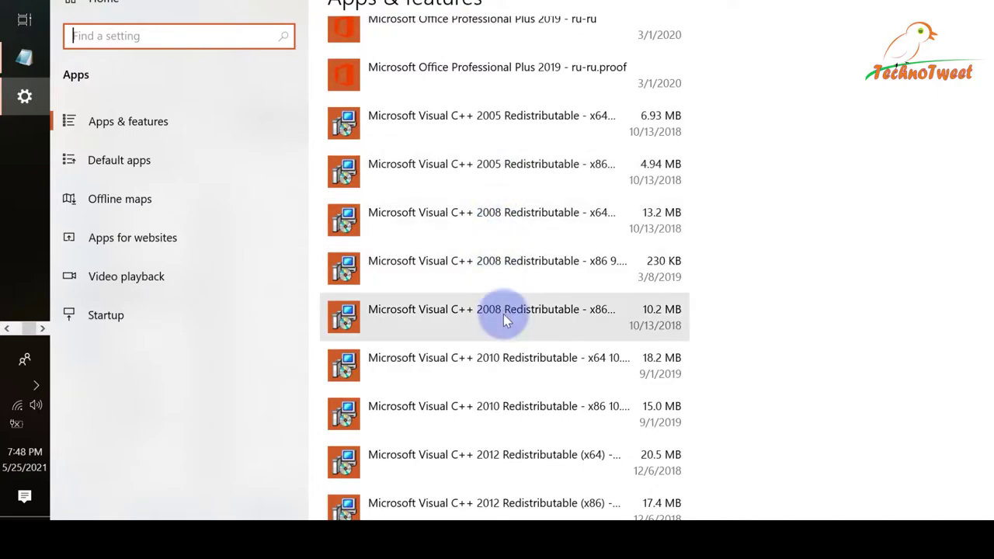
scroll(505, 288, down, 2)
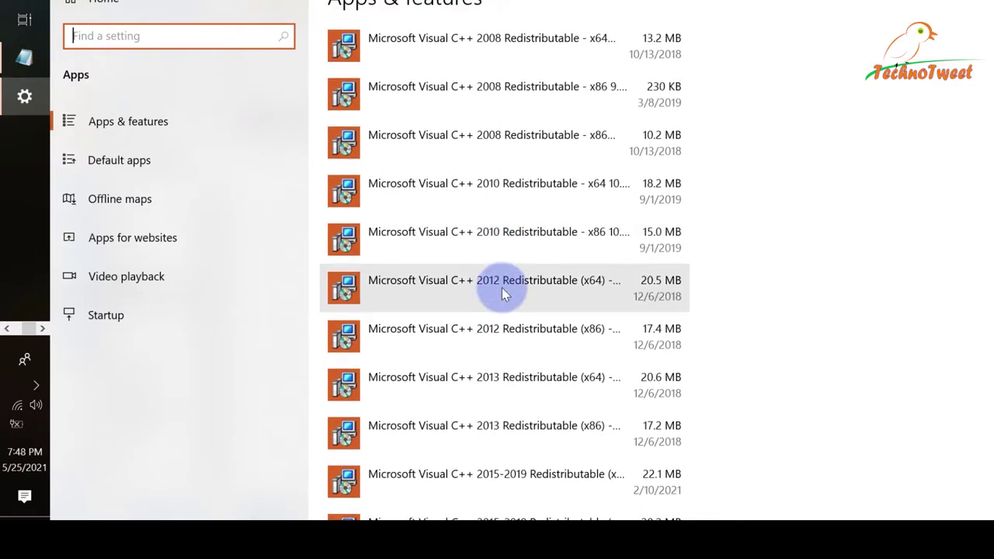
scroll(503, 285, down, 1)
scroll(501, 299, down, 2)
scroll(498, 294, down, 2)
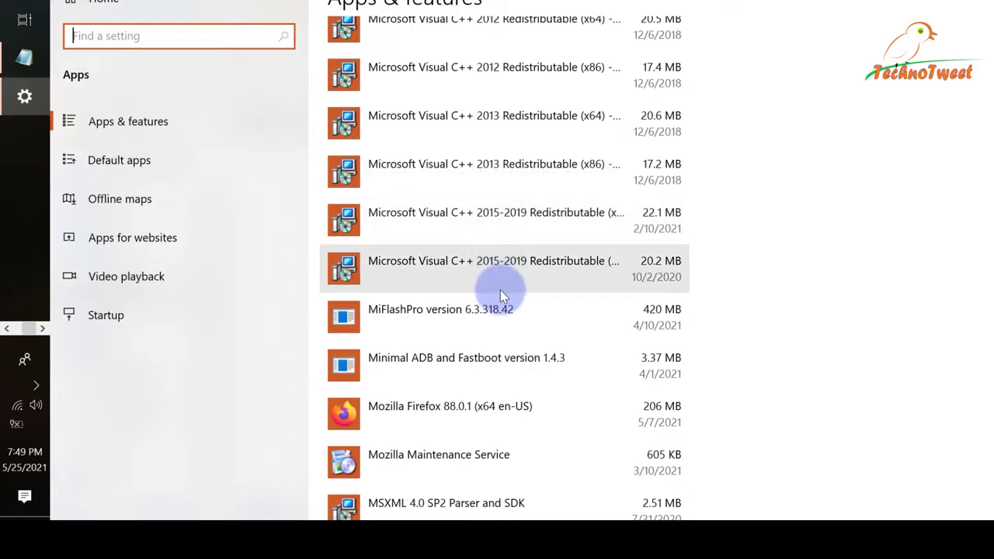
scroll(500, 290, down, 7)
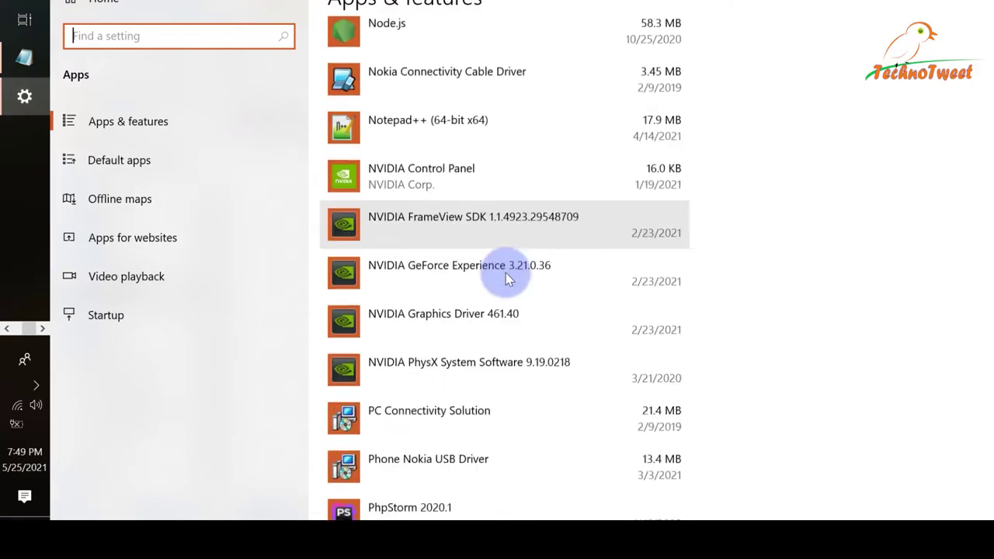
scroll(509, 271, down, 5)
scroll(514, 269, up, 8)
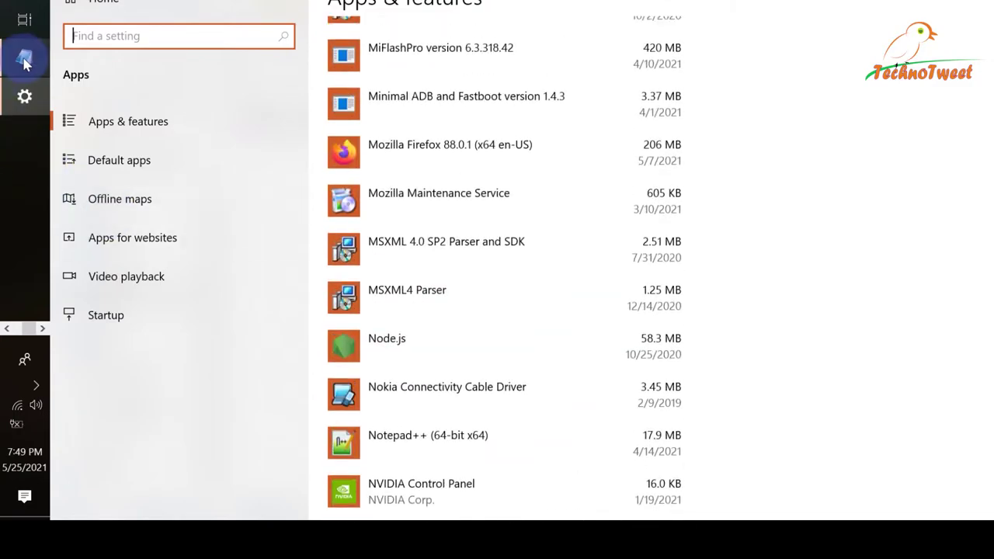
Bring the readme back and mark the 2010 year on the x64 package line.
click(24, 59)
scroll(566, 238, down, 1)
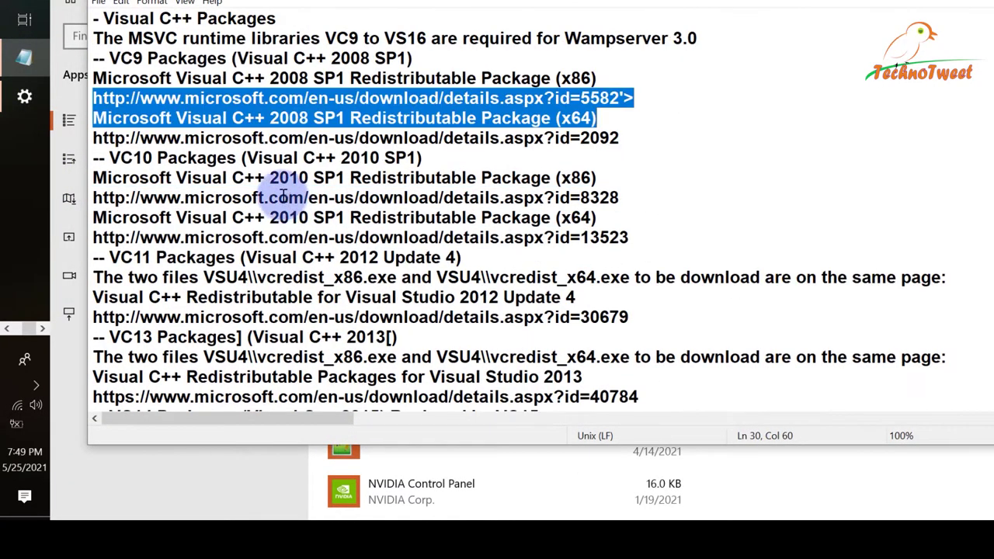
drag(279, 217, 309, 218)
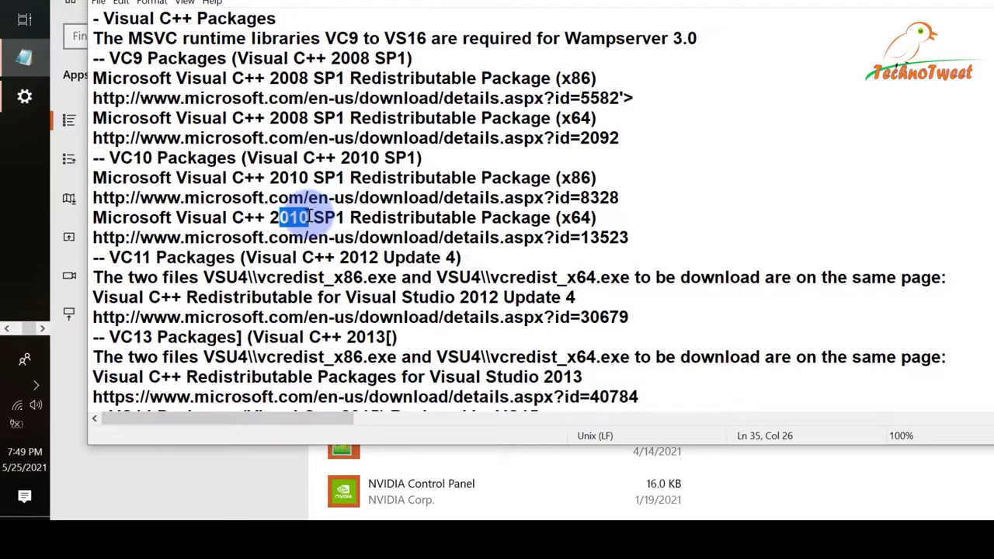
Mark the 2008, 2015 and 2017 Visual C++ versions in the readme, then close Notepad.
double_click(289, 77)
scroll(400, 225, down, 2)
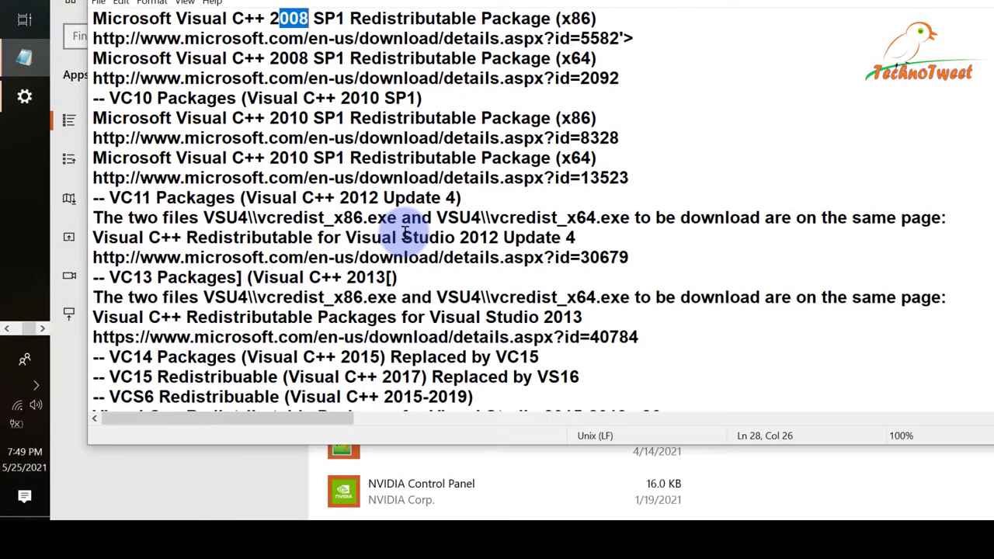
drag(341, 297, 372, 298)
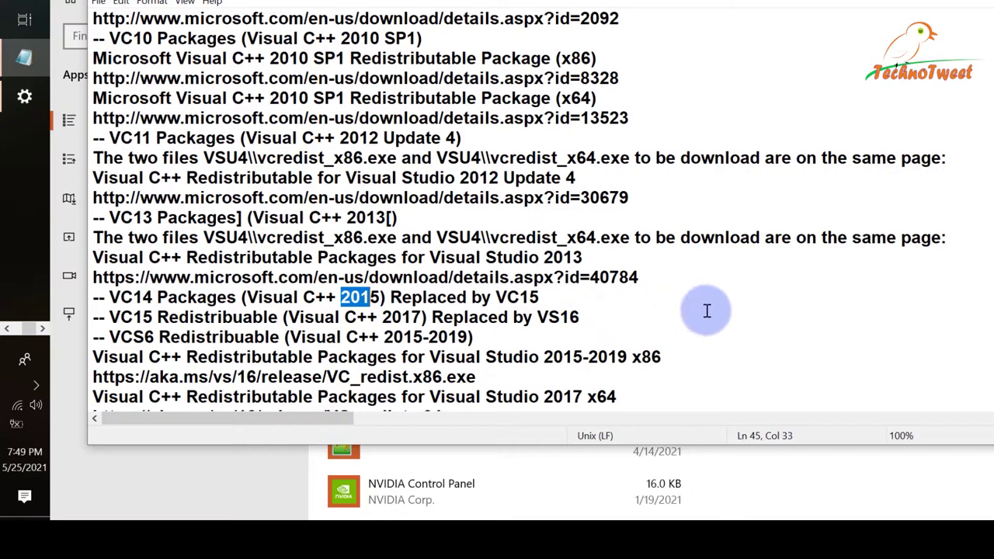
scroll(699, 311, down, 1)
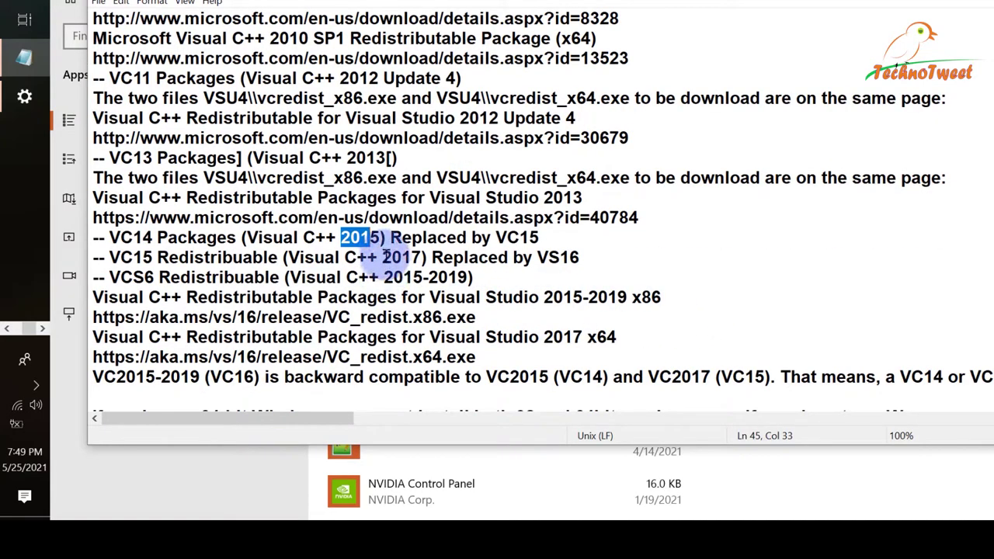
drag(385, 257, 414, 257)
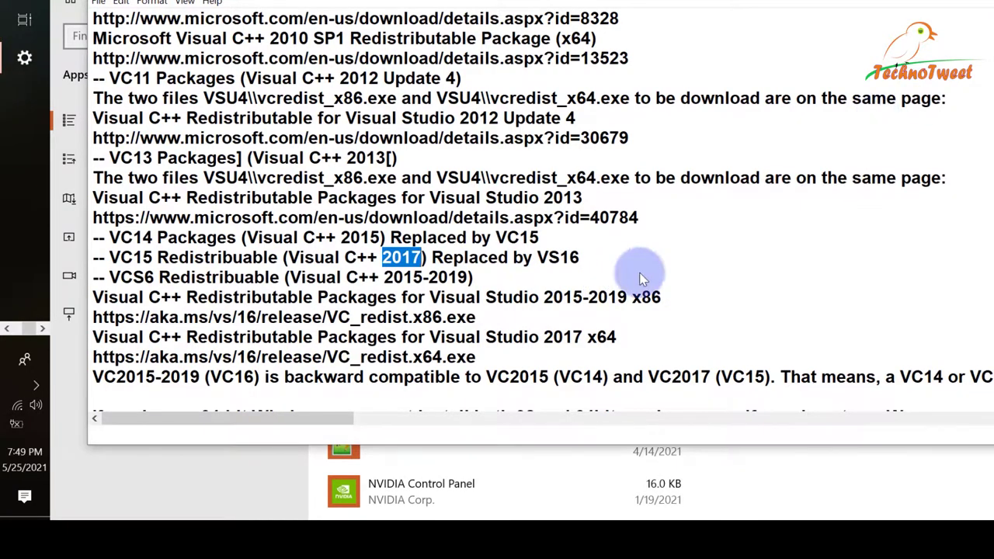
key(alt+F4)
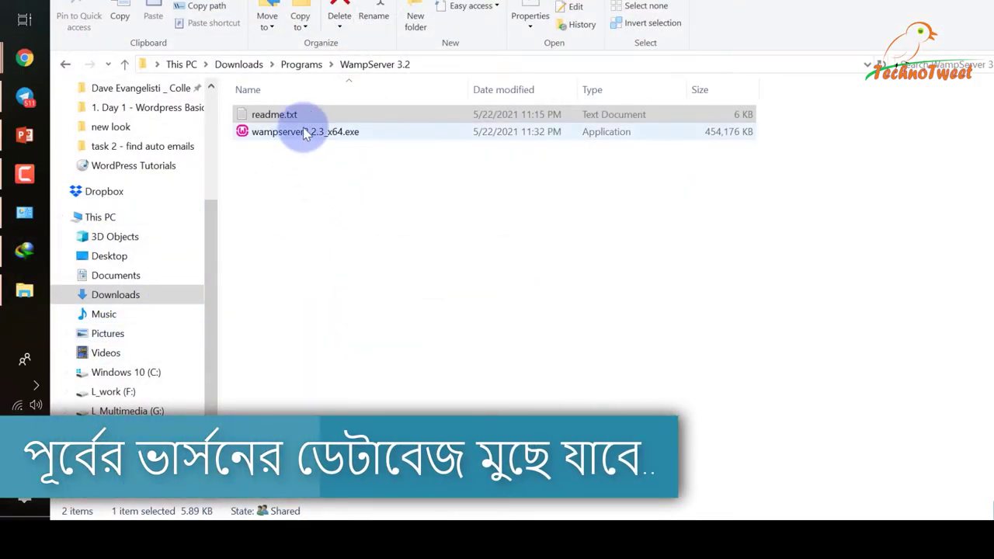
Launch wampserver3.2.3_x64.exe with administrator rights.
click(273, 133)
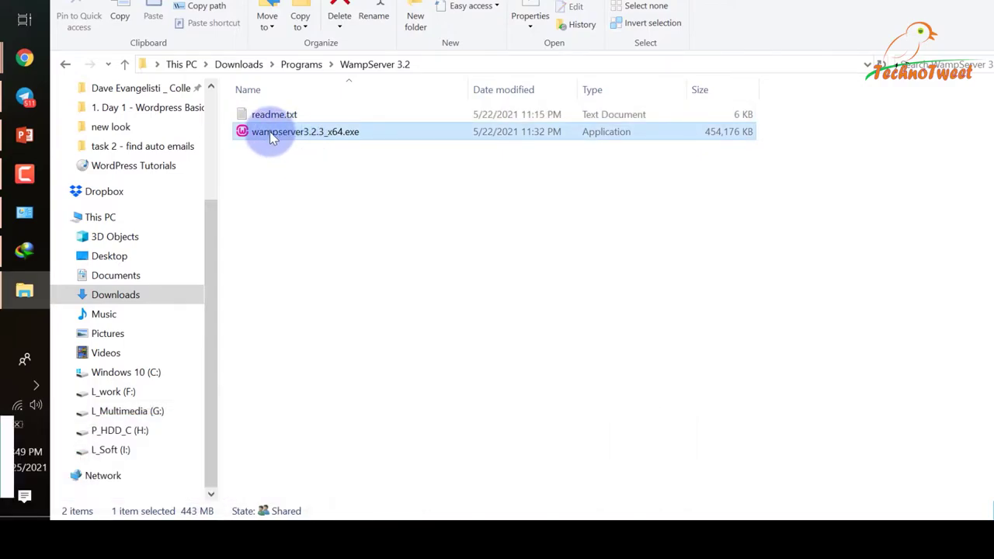
right_click(269, 131)
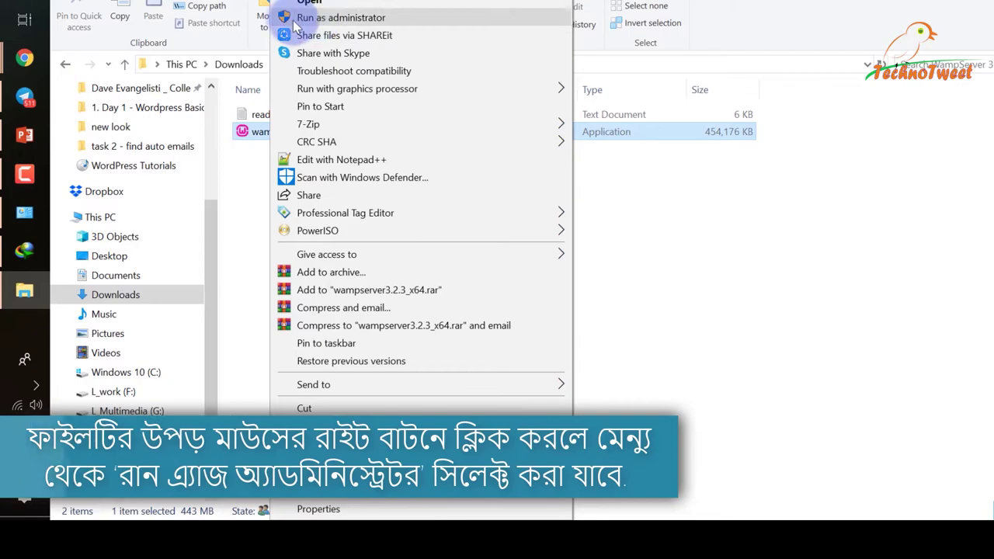
click(740, 259)
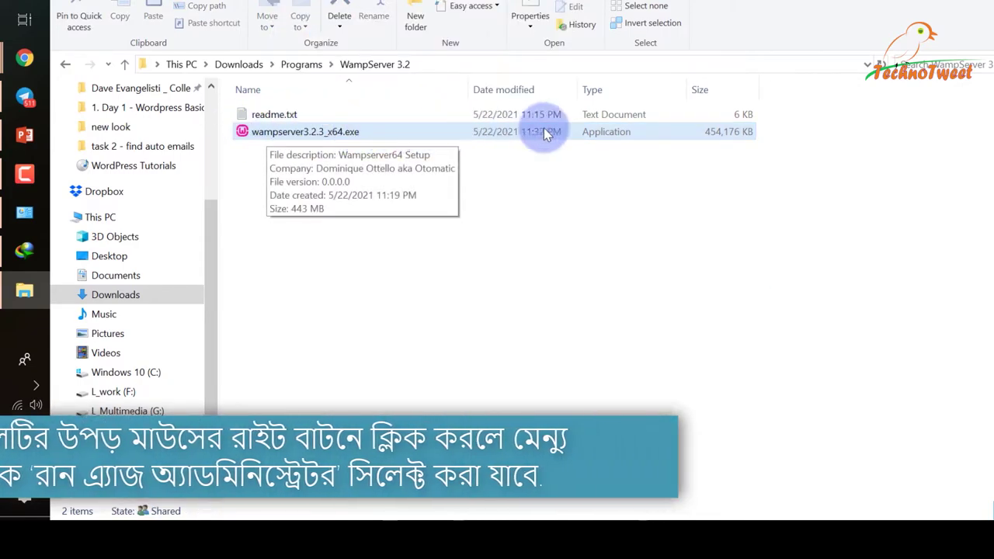
click(271, 133)
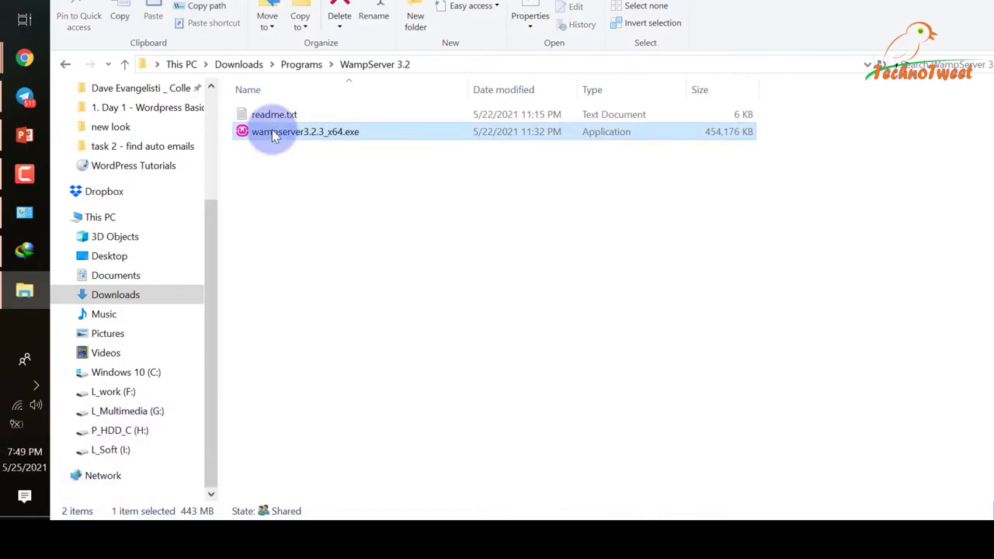
right_click(273, 134)
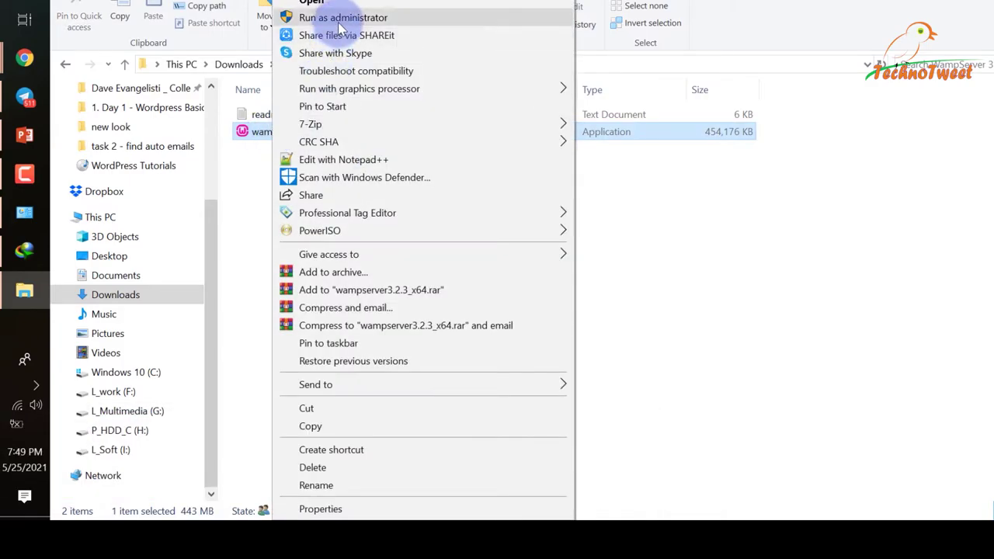
click(319, 17)
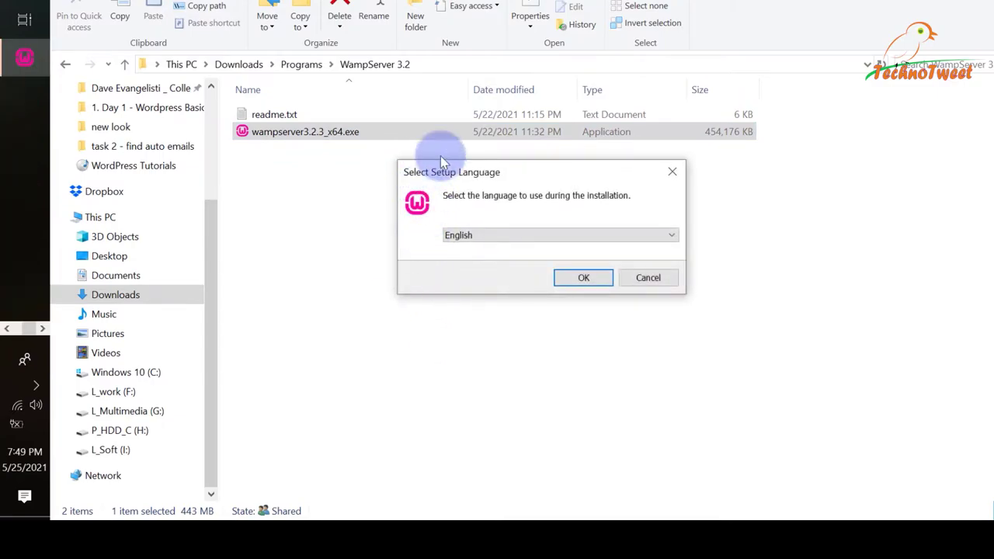
Keep English as setup language, accept the license agreement and continue.
click(582, 279)
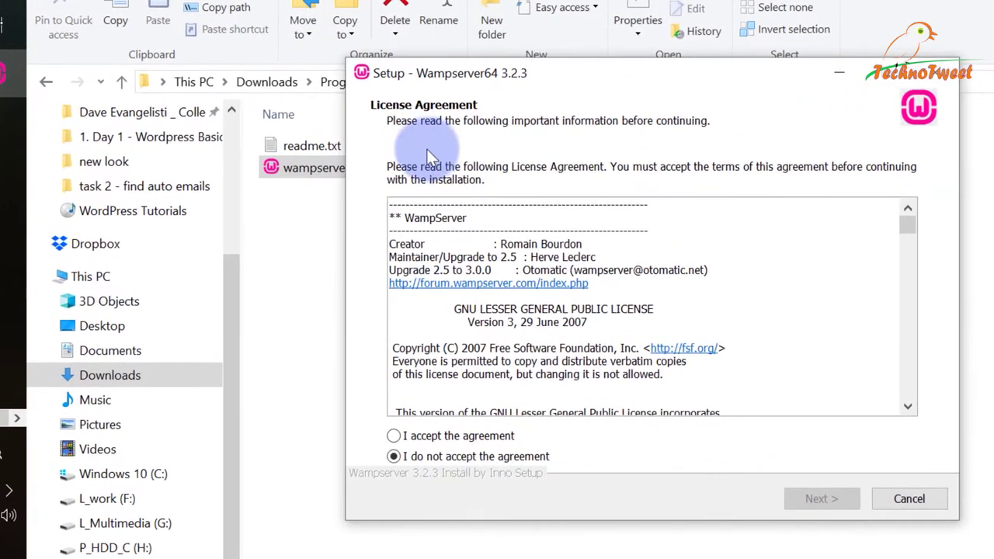
click(428, 436)
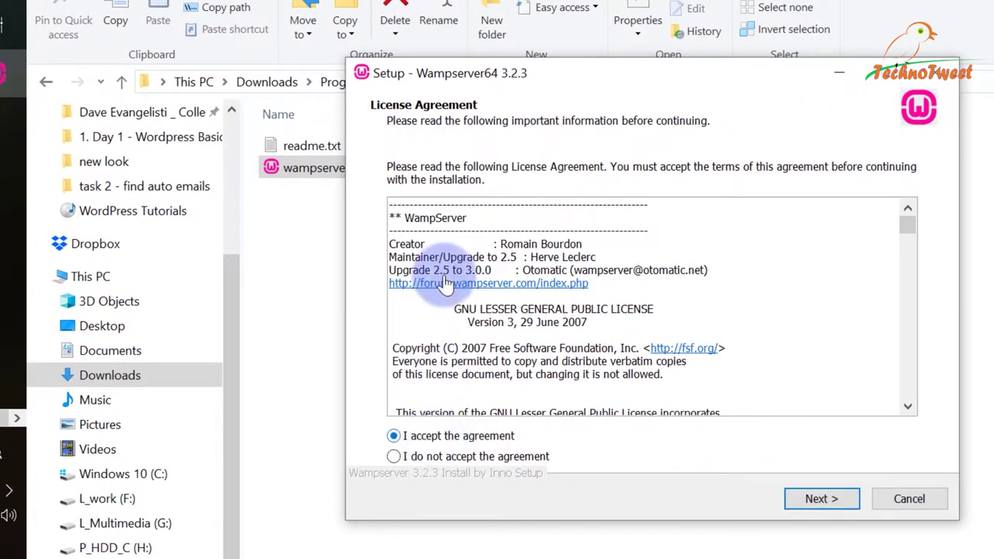
click(824, 501)
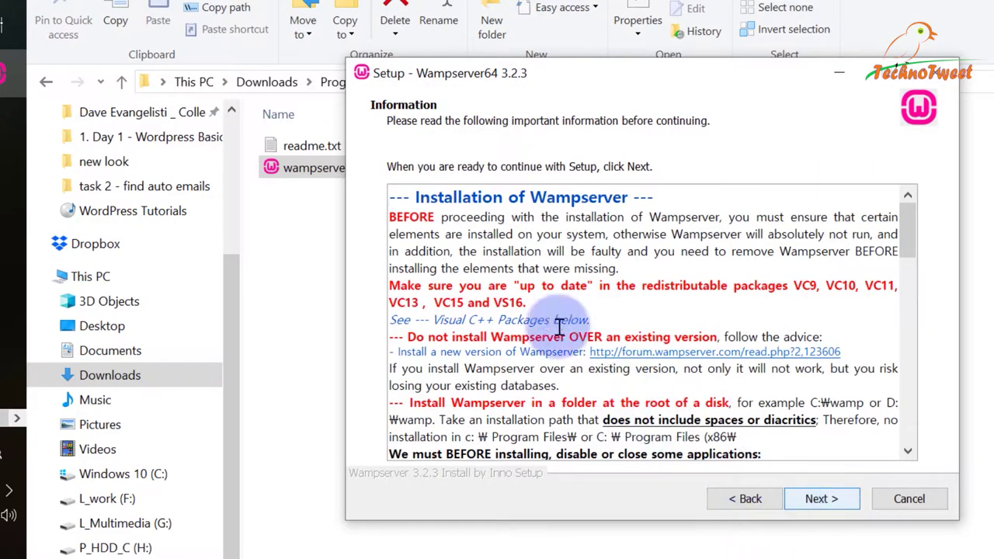
Scroll the Information page down to the required Visual C++ packages.
drag(419, 197, 690, 366)
scroll(748, 370, down, 5)
scroll(690, 365, down, 10)
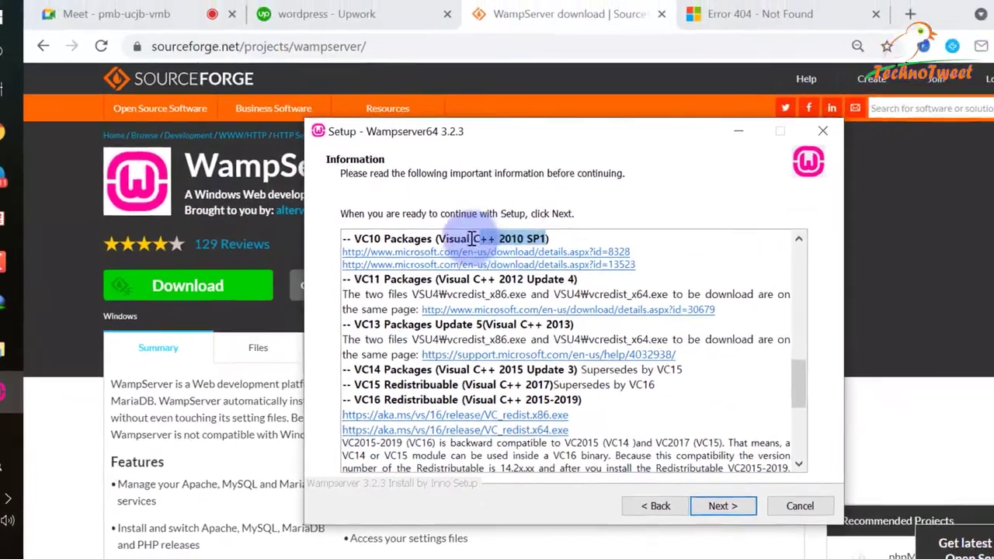
drag(508, 240, 428, 249)
key(ctrl+c)
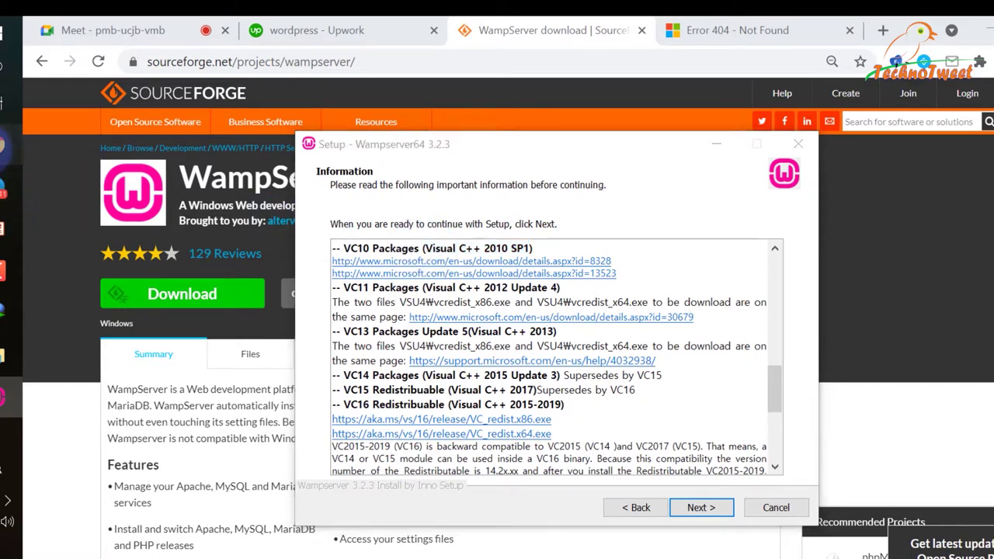
Search for the VS2010 SP1 offline installer and open Microsoft's update page.
click(675, 31)
drag(538, 65, 99, 68)
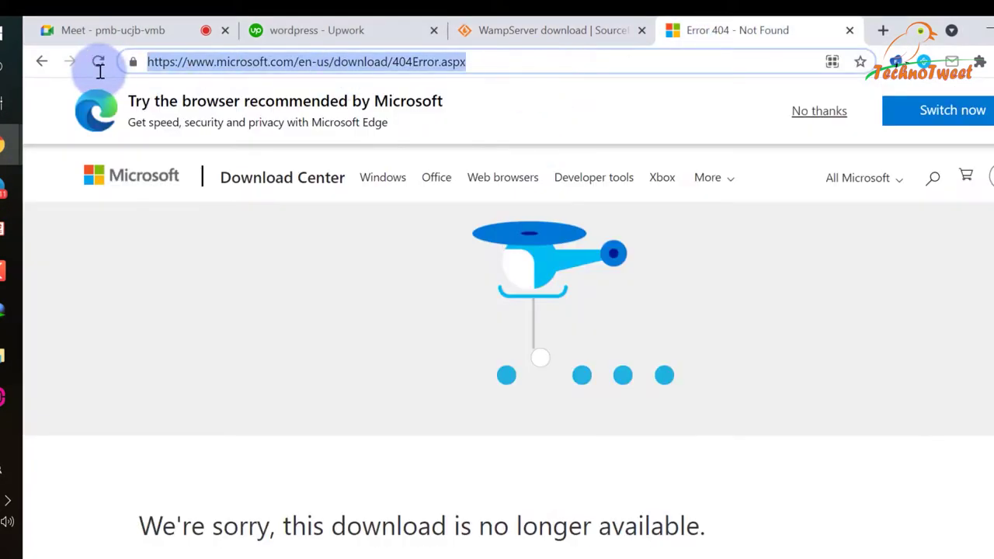
key(ctrl+v)
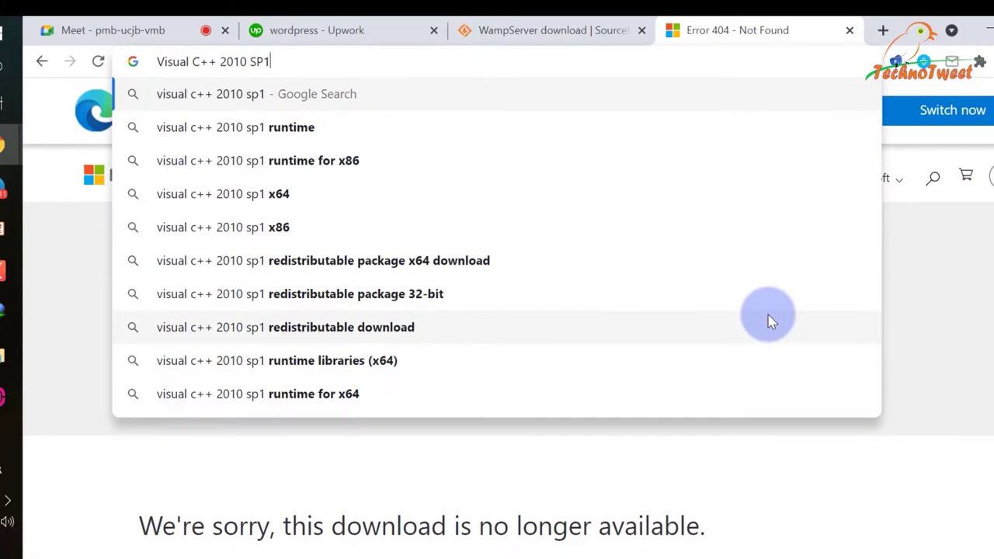
text(download)
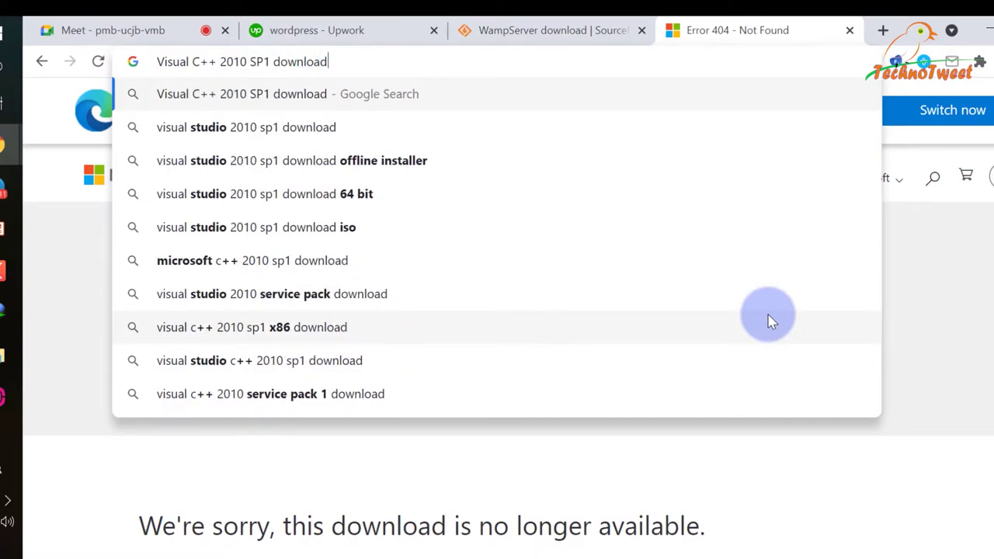
key(Down)
key(Down)
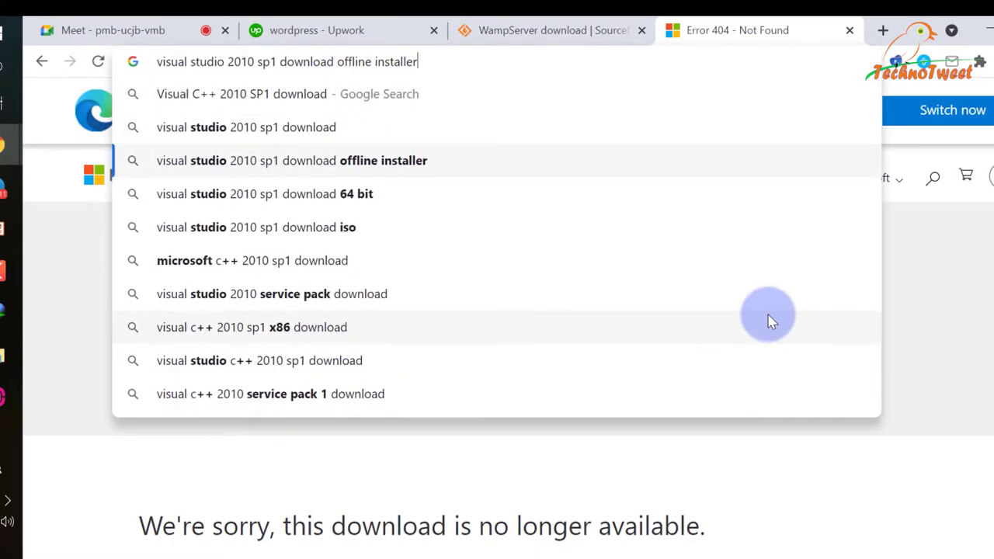
key(Return)
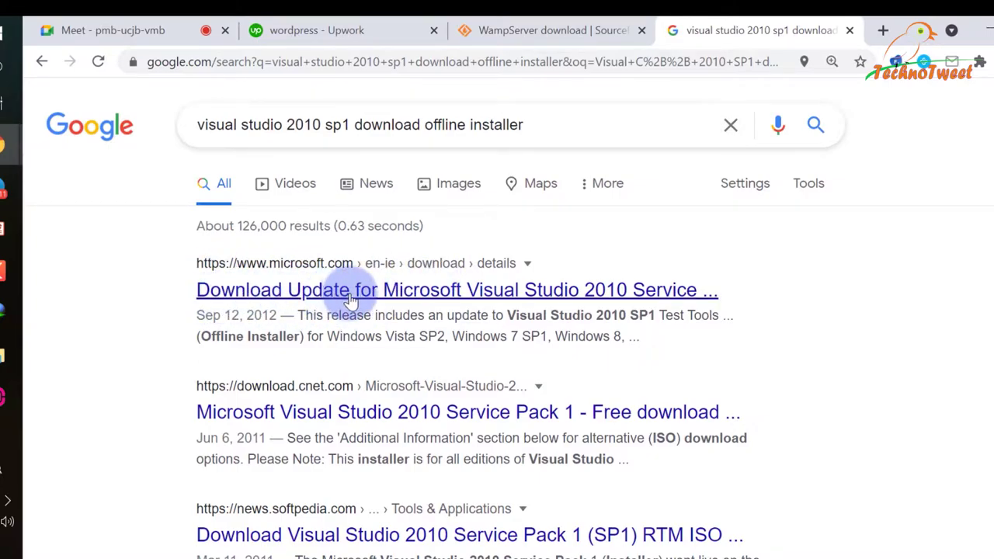
click(656, 295)
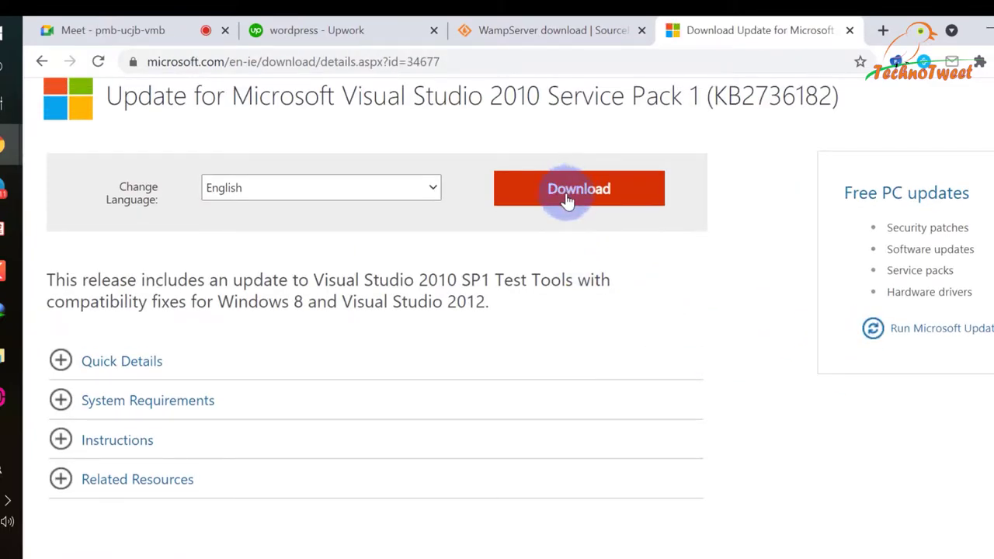
Start the KB2736182 update download, cancel it, and close the Microsoft tab.
click(567, 198)
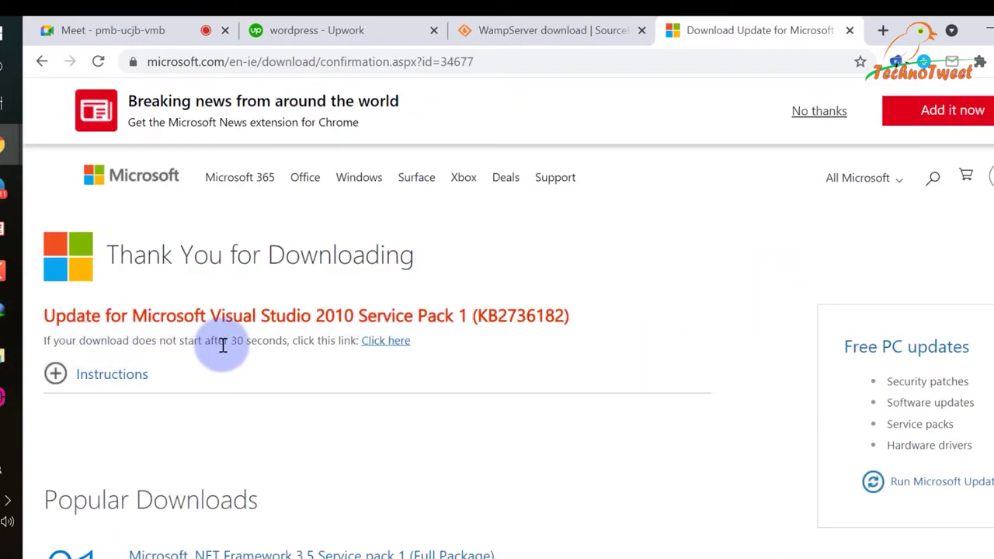
drag(231, 341, 275, 341)
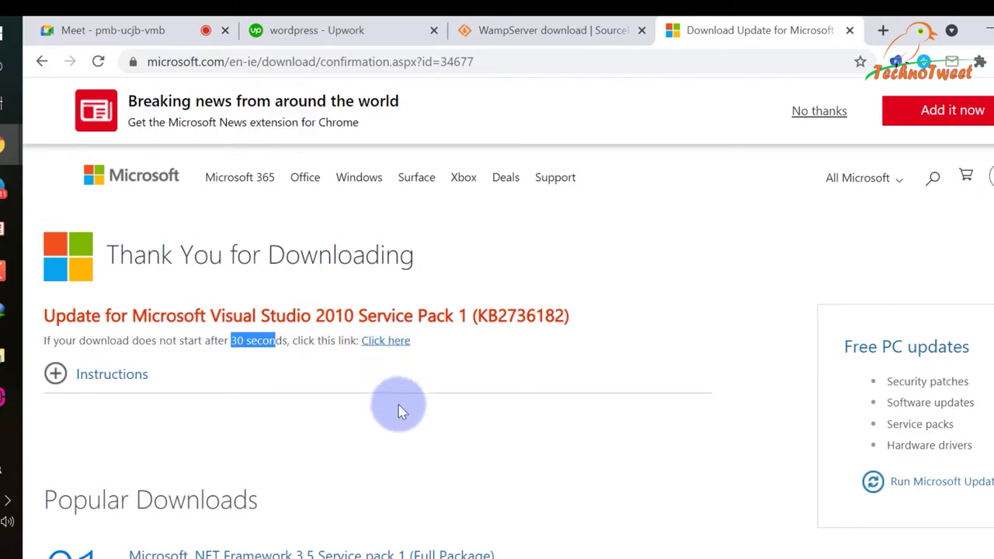
click(395, 346)
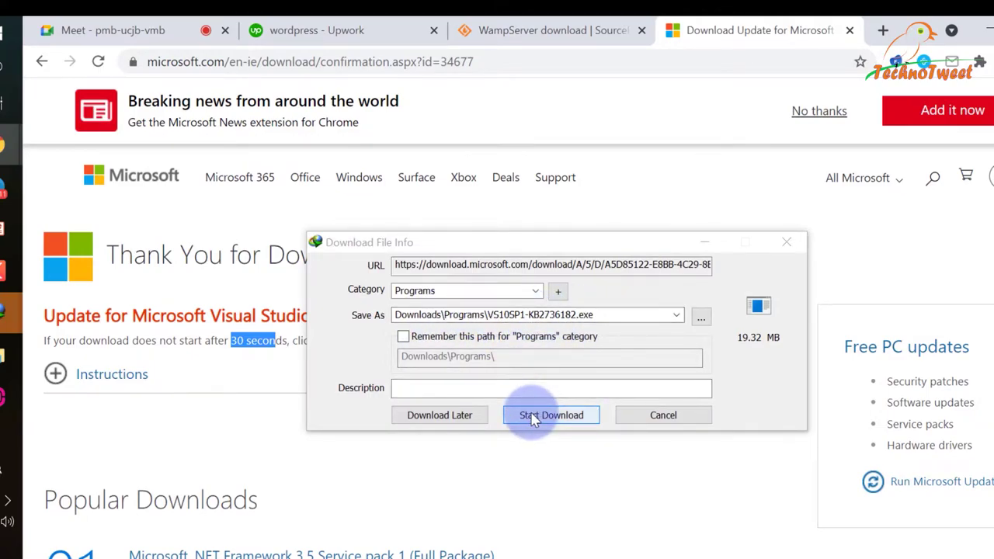
click(493, 317)
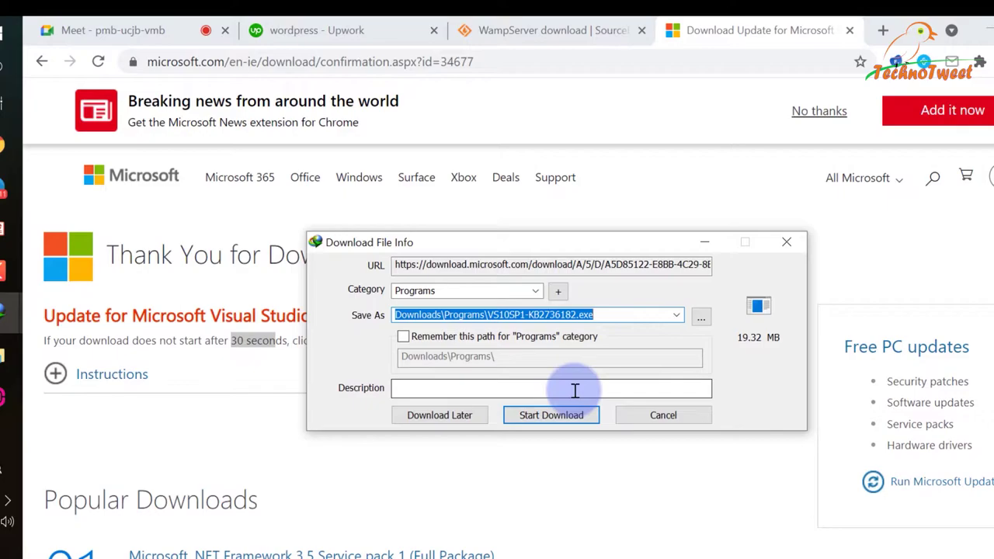
click(660, 415)
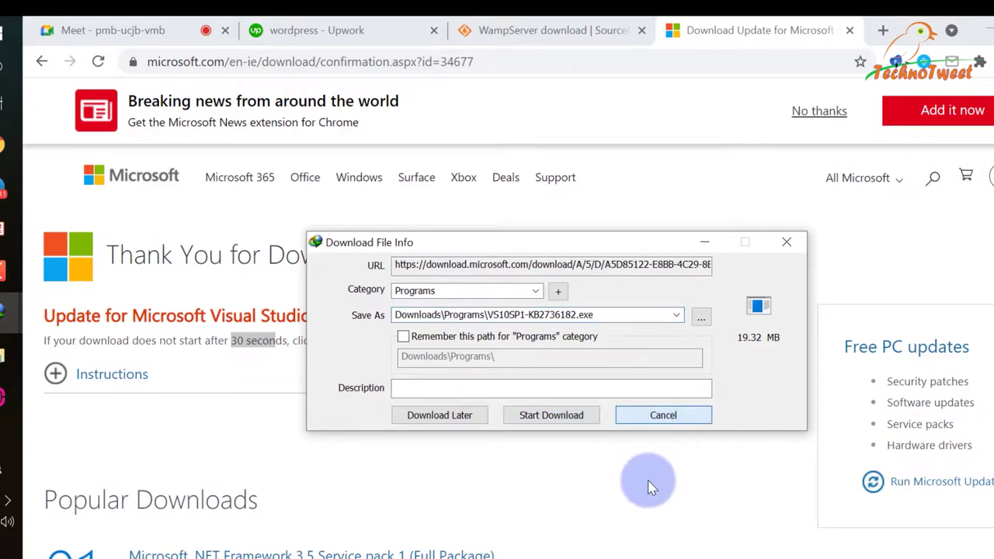
click(671, 414)
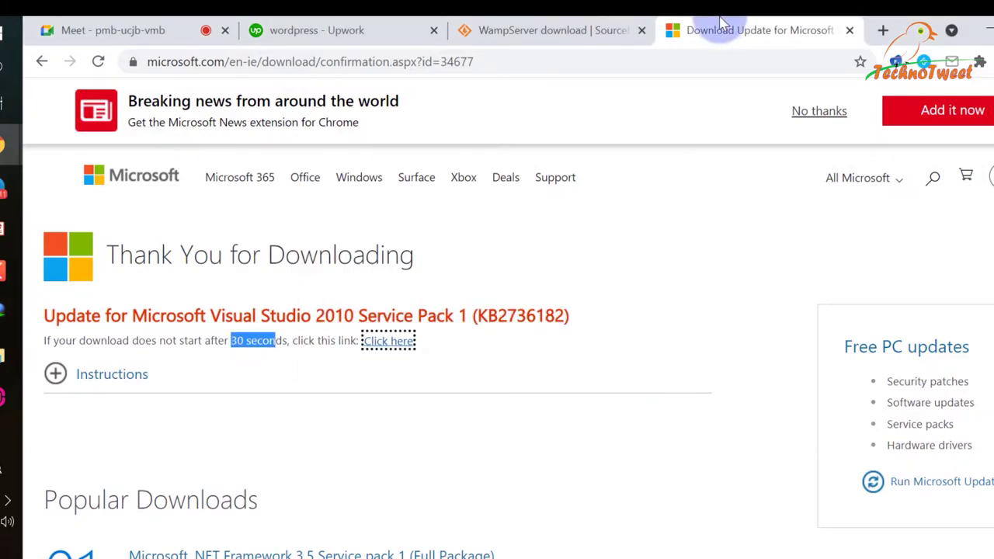
key(ctrl+w)
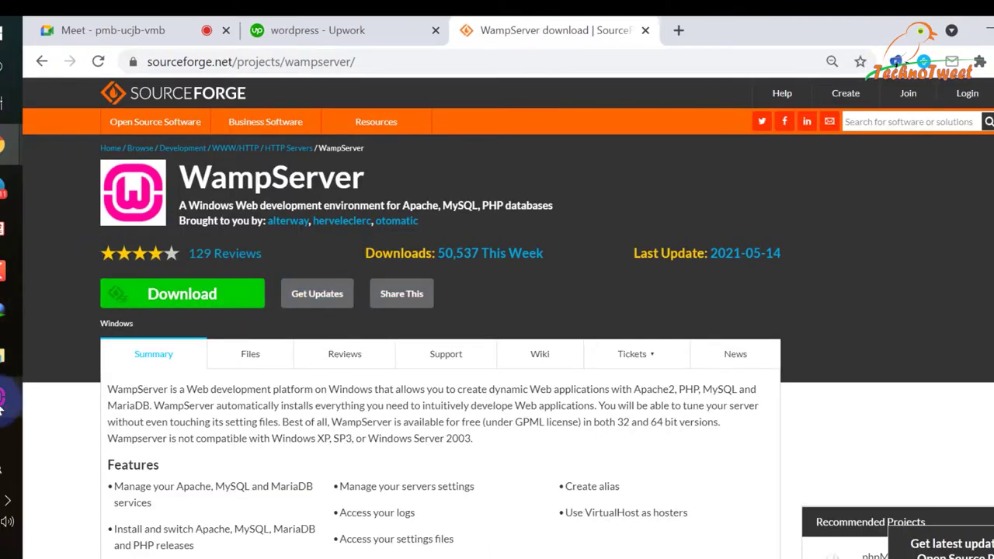
click(2, 398)
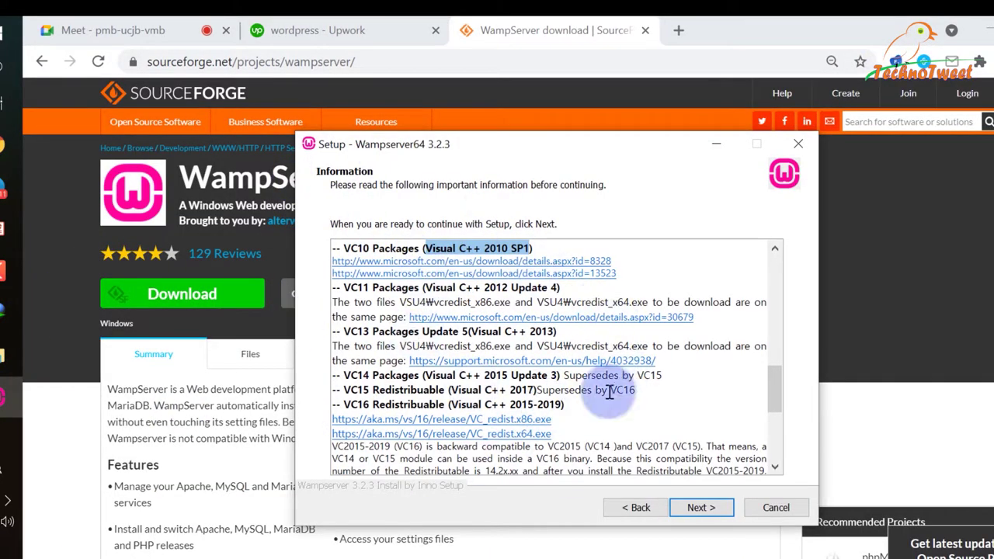
Advance to the Select Destination Location page and select the proposed c:\wamp64 install path.
click(689, 509)
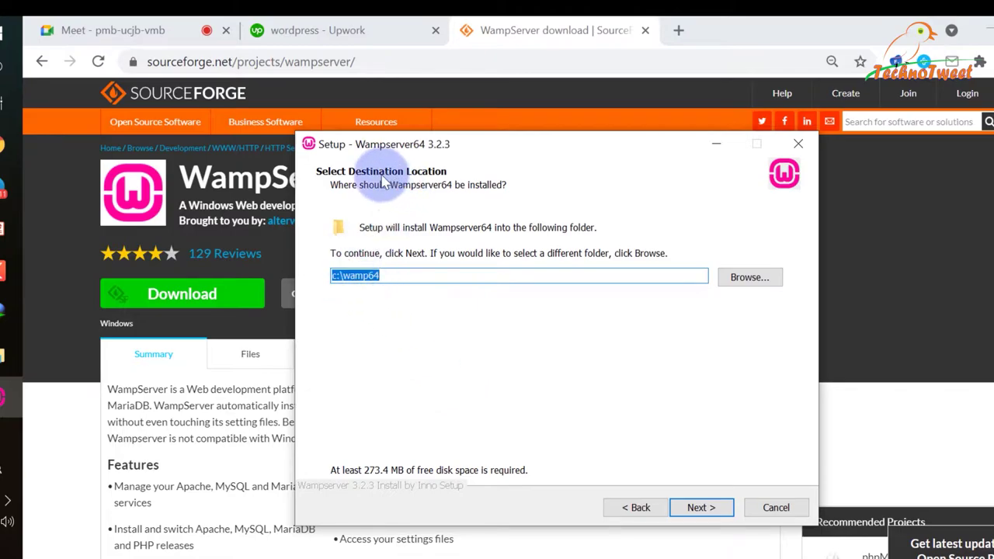
click(341, 275)
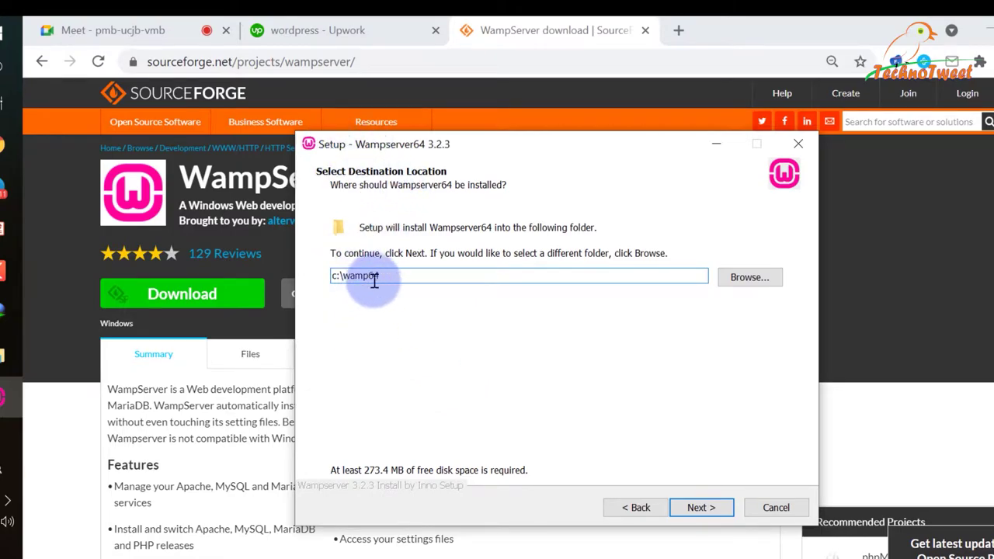
double_click(386, 278)
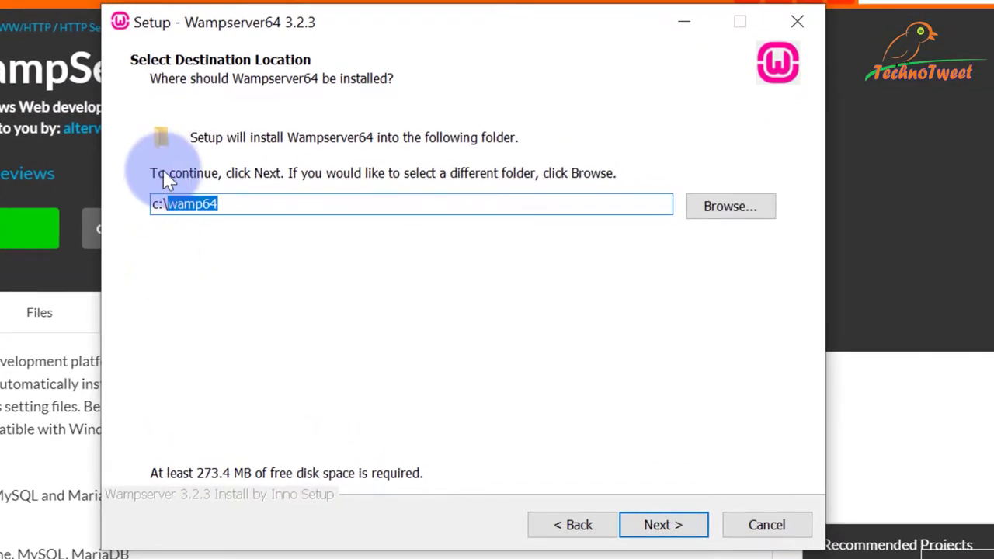
click(249, 205)
key(ctrl+a)
key(ctrl+c)
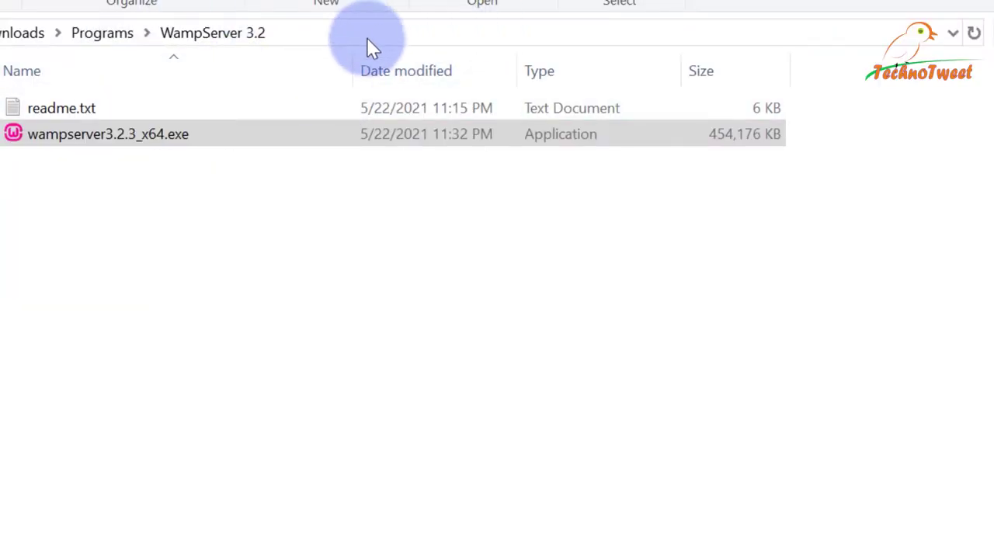
Browse the existing C:\wamp64 folder and its www folder, then go back up to C:.
click(368, 41)
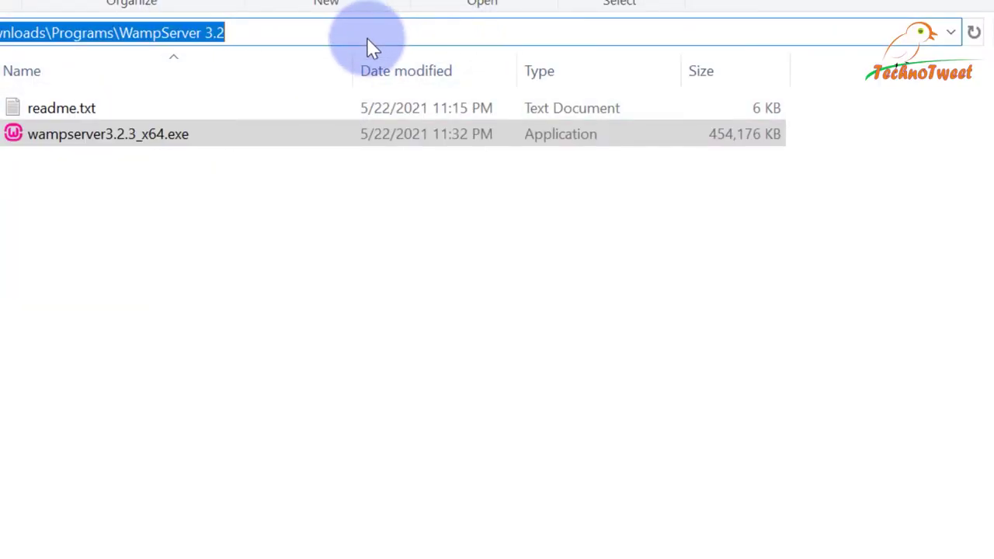
key(ctrl+v)
key(Return)
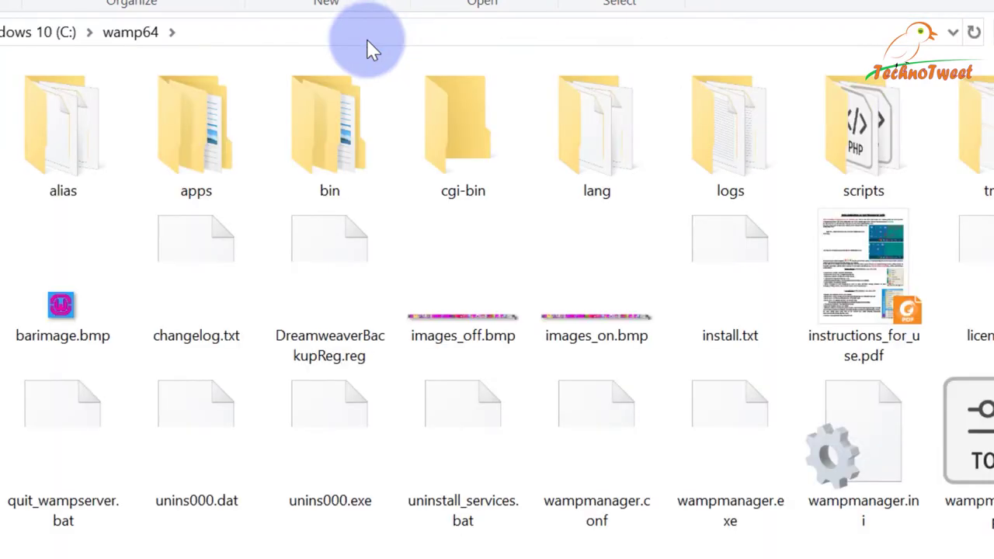
key(w)
key(Return)
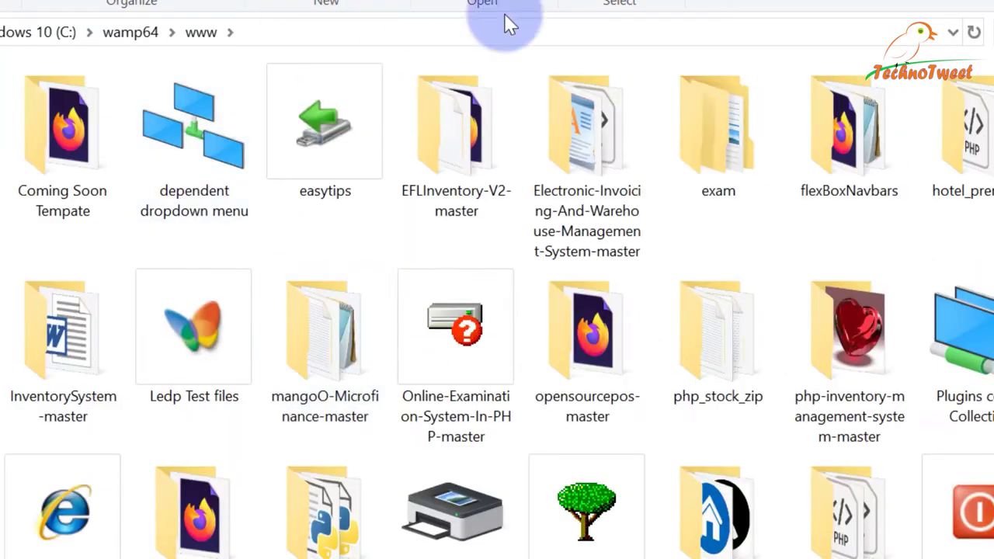
key(alt+Up)
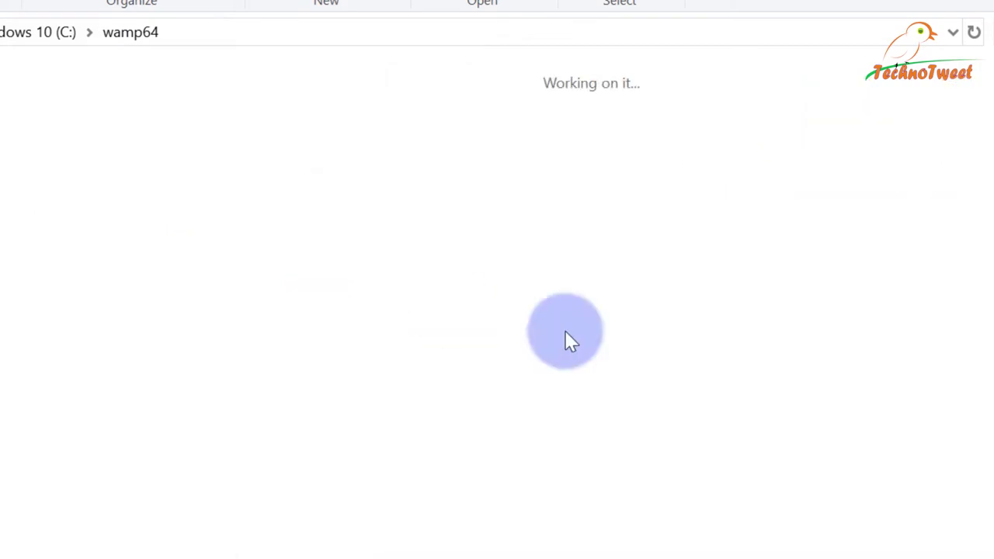
click(729, 303)
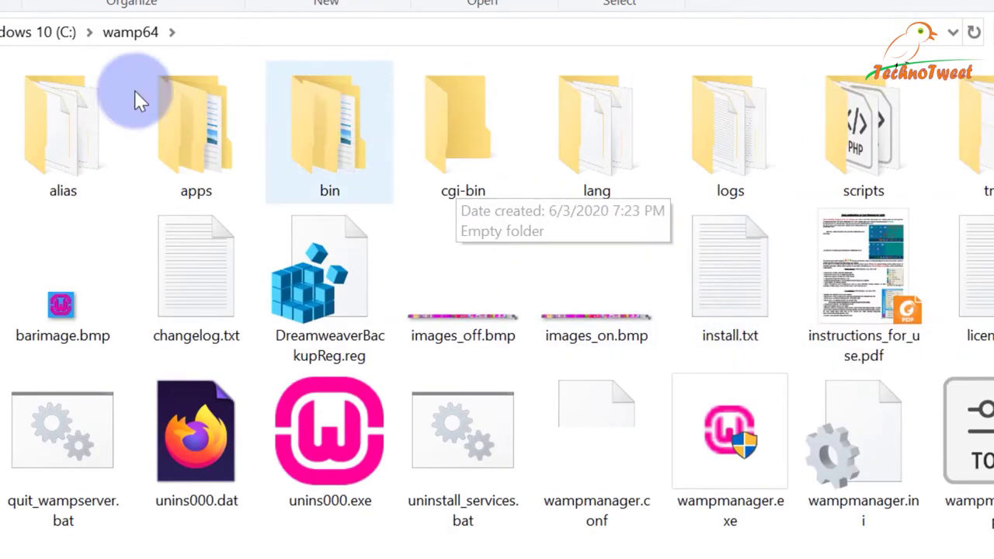
key(alt+Up)
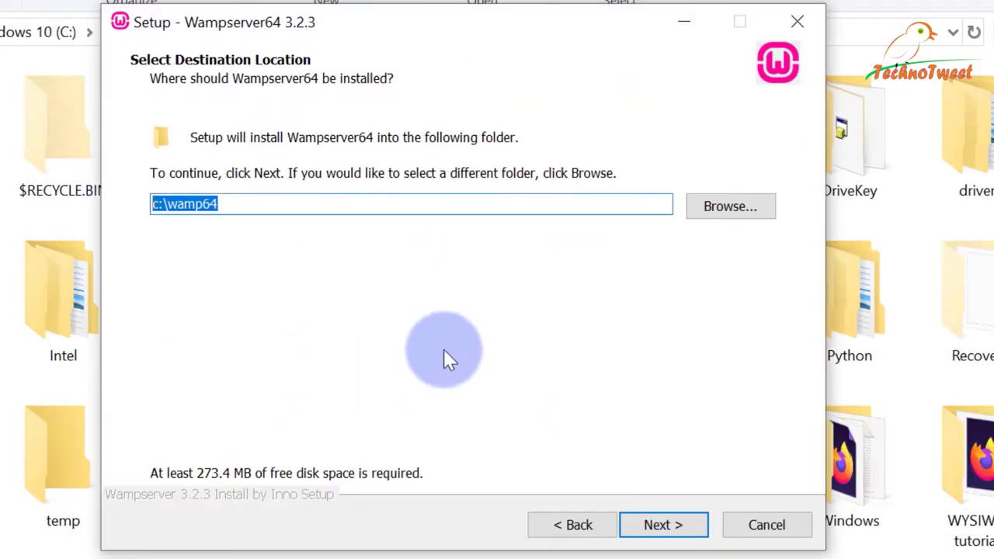
Edit the destination path to c:\wamp64New, dropping the -test suffix, and continue.
click(249, 204)
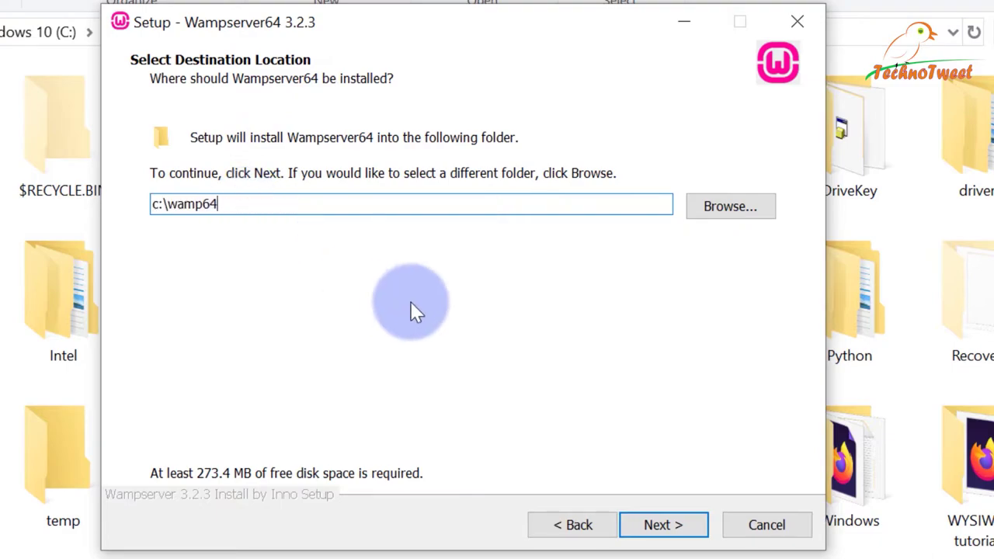
text(-test)
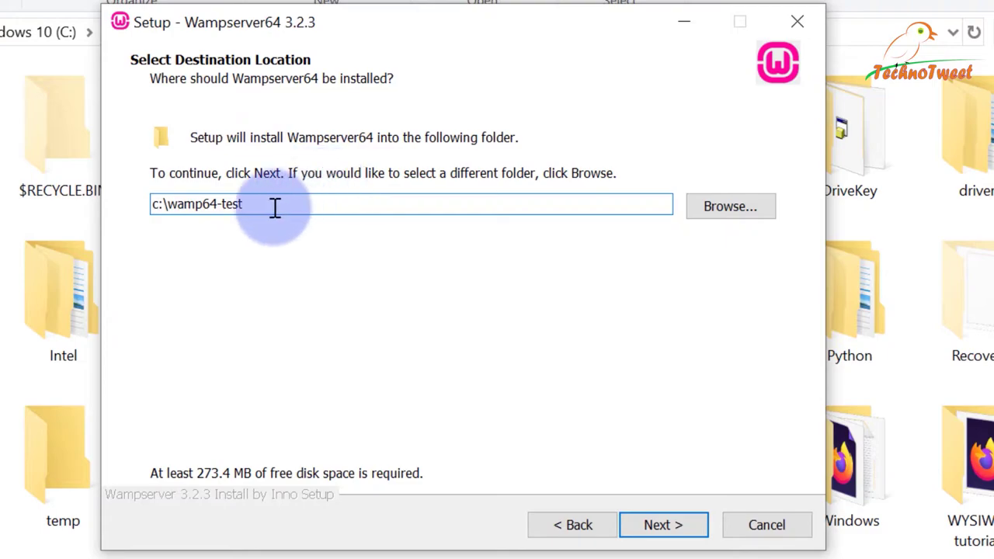
drag(231, 208, 177, 218)
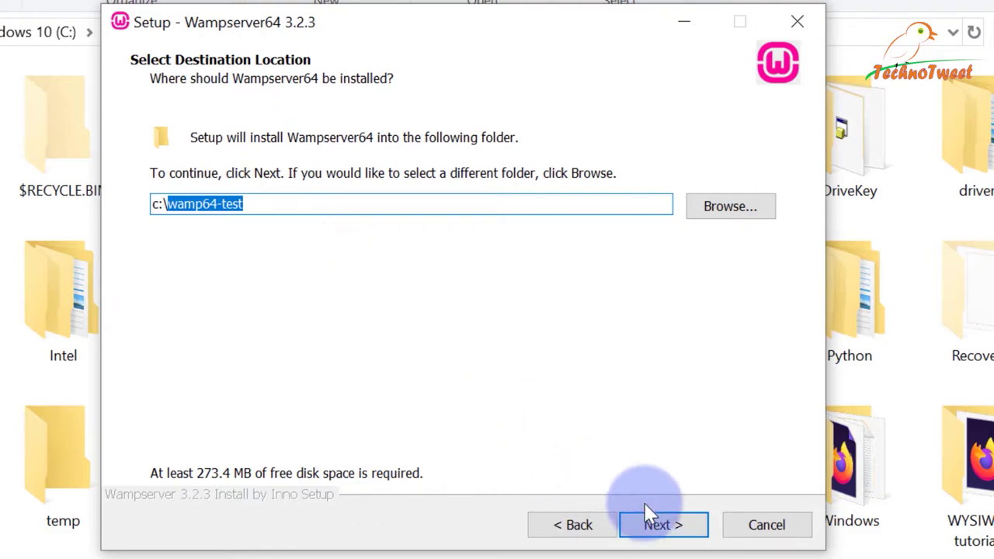
click(317, 207)
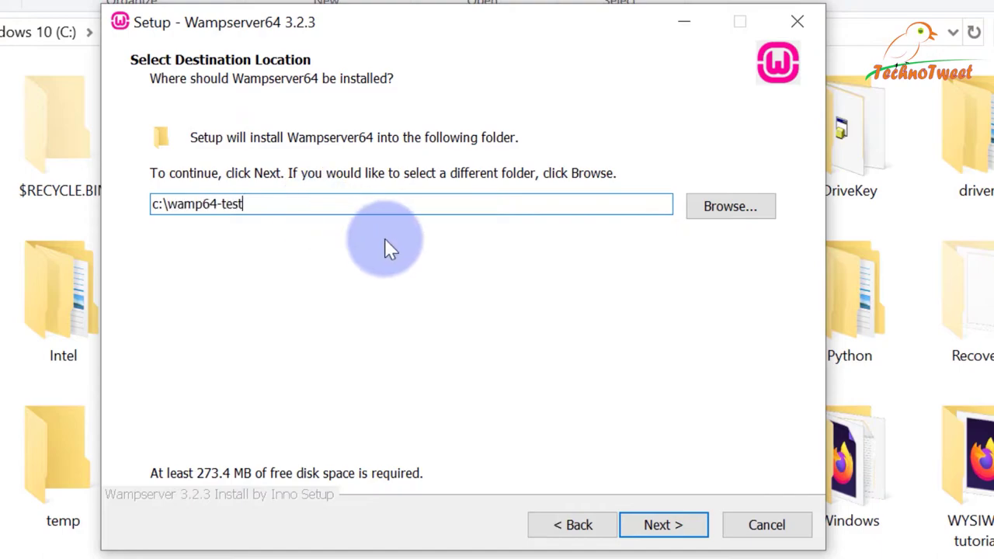
key(shift+Left)
key(shift+Left)
key(shift+Left)
key(shift+Left)
key(shift+Left)
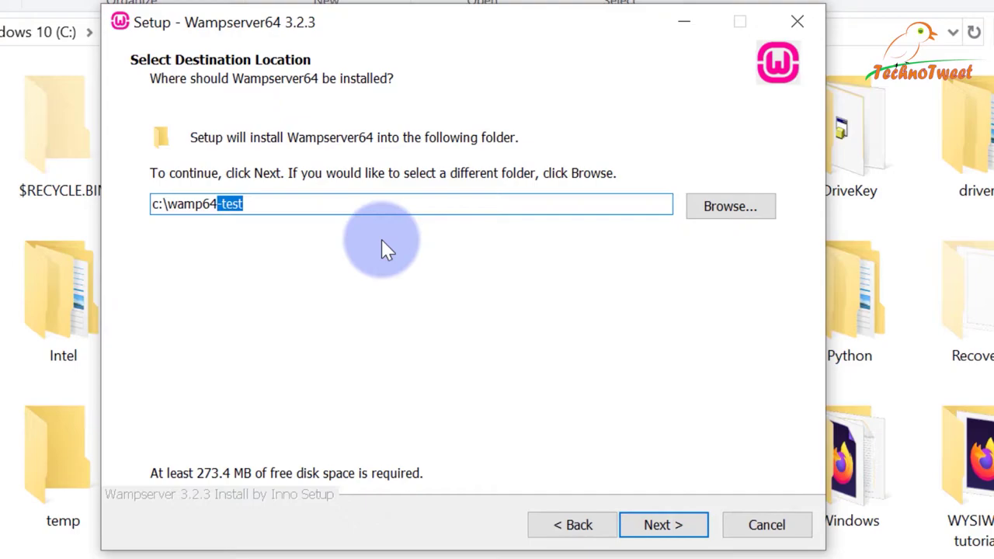
key(BackSpace)
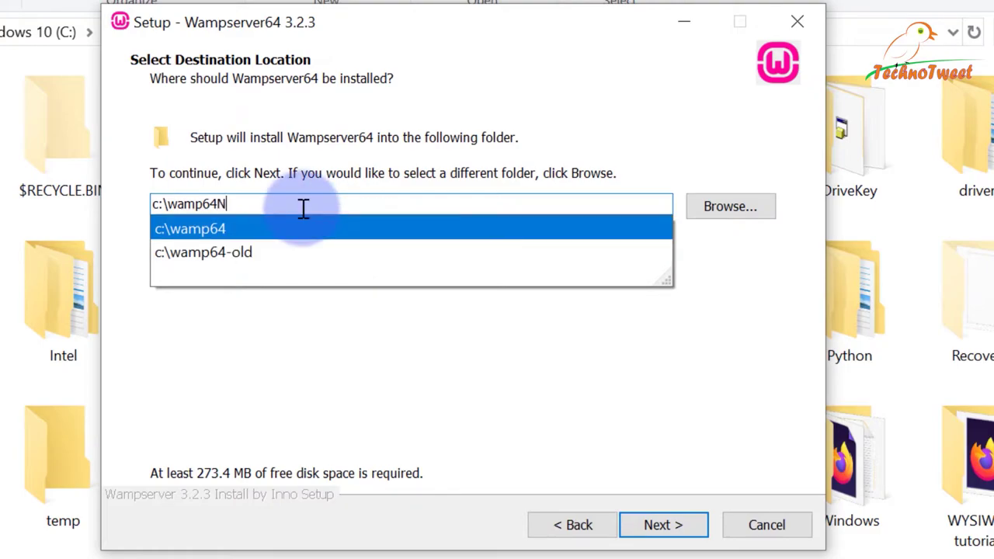
text(ew)
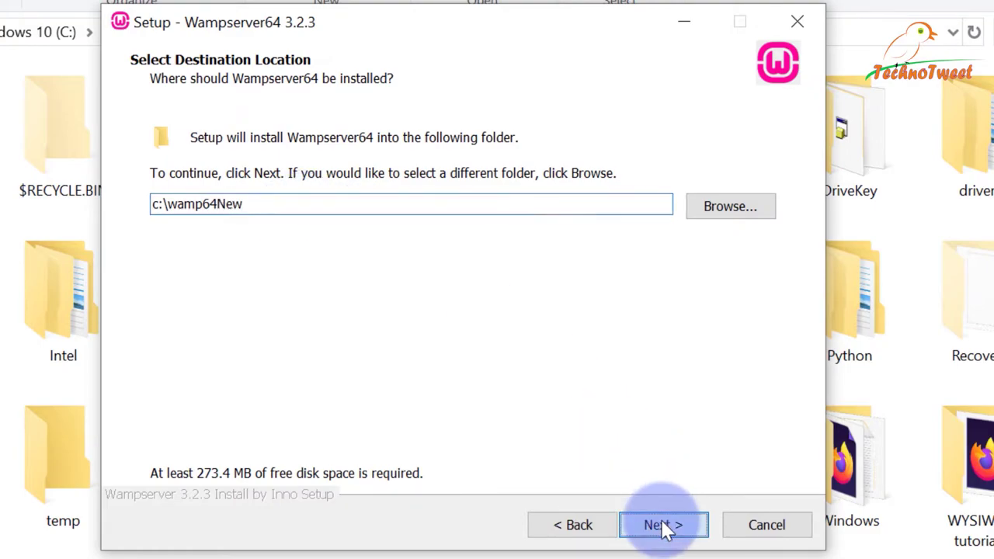
click(661, 526)
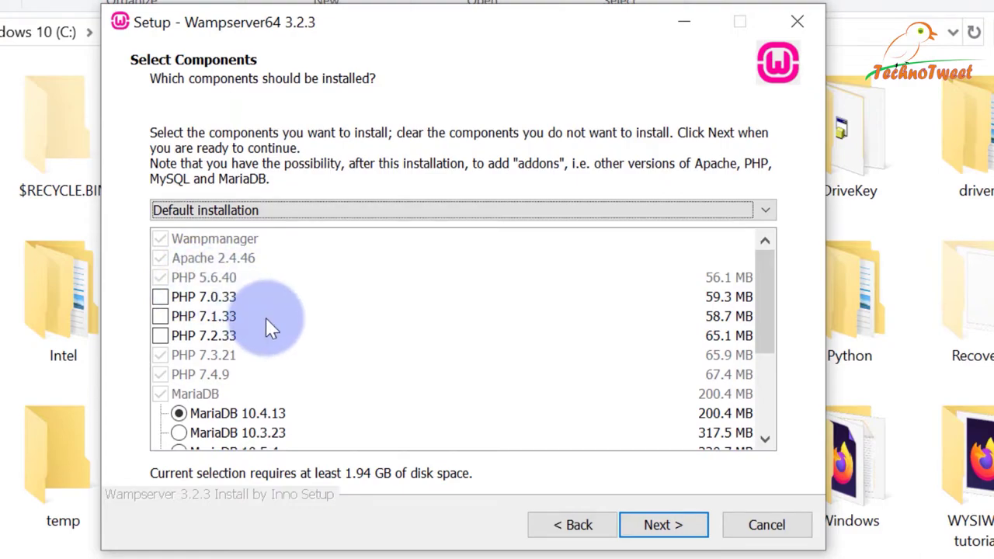
Tick PHP 7.2.33, 7.1.33 and 7.0.33, review the component list, and continue to Ready to Install.
click(161, 336)
click(162, 316)
click(163, 299)
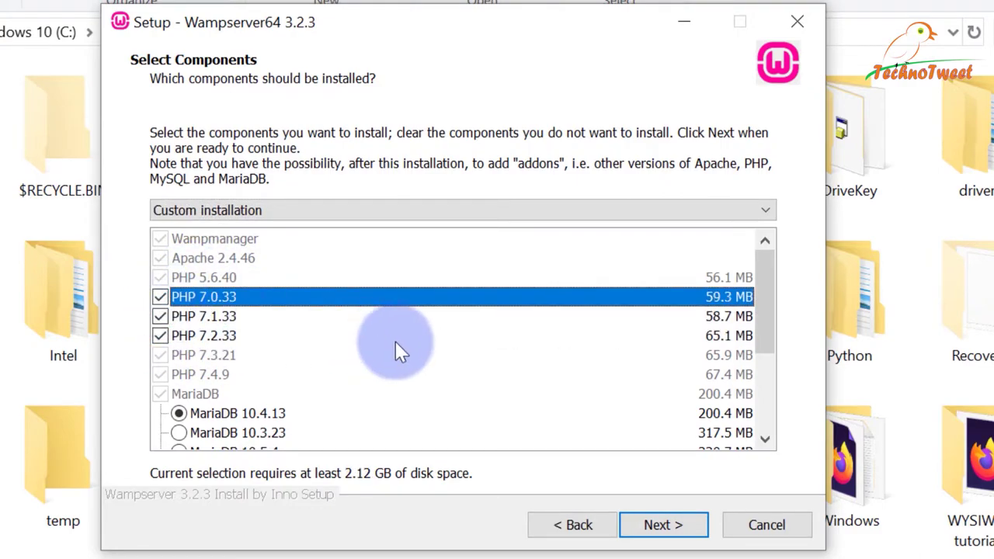
scroll(395, 349, down, 1)
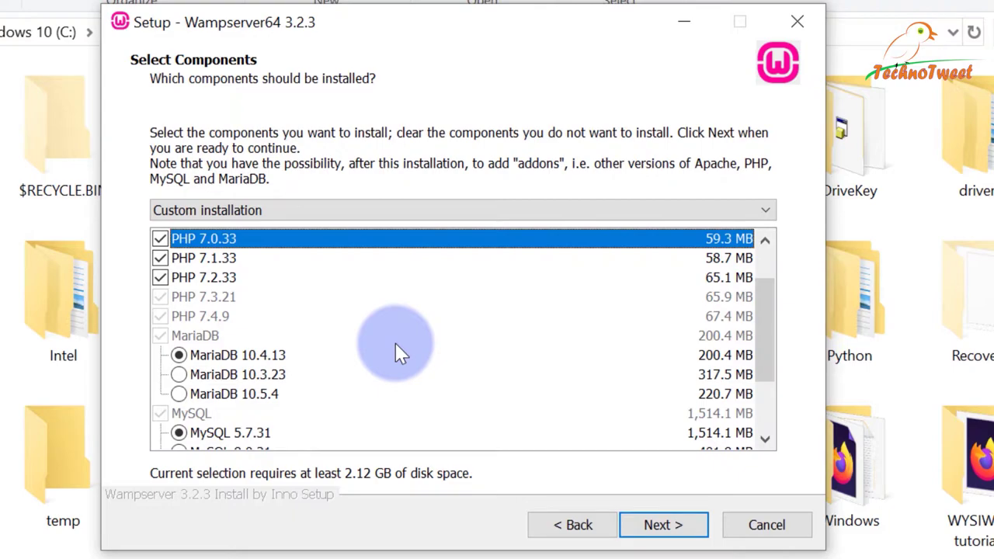
scroll(395, 345, down, 1)
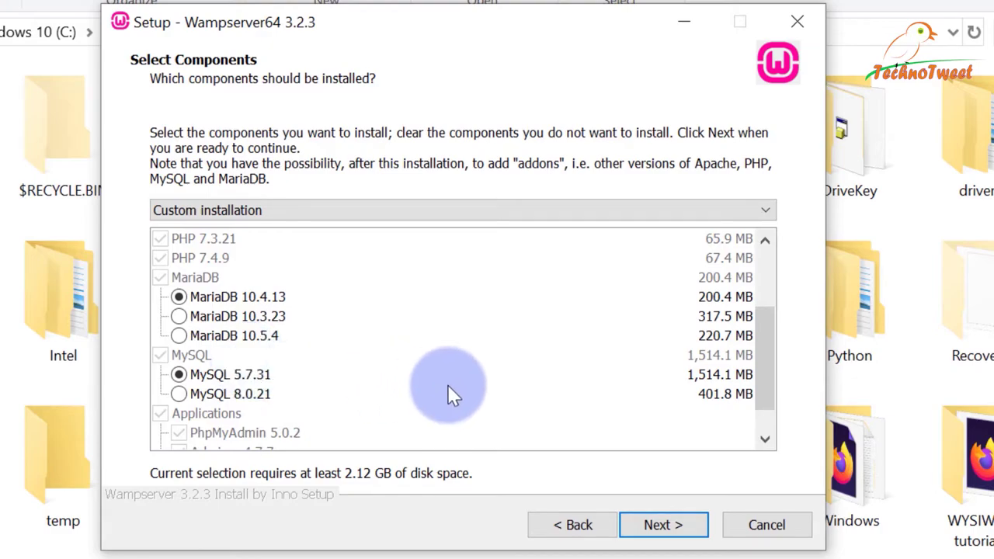
scroll(448, 380, down, 1)
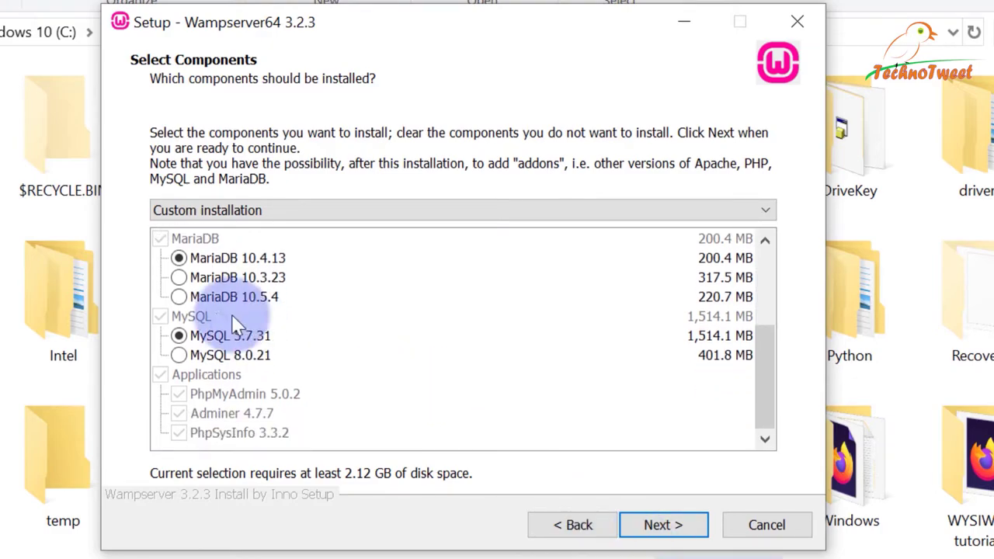
scroll(325, 250, up, 3)
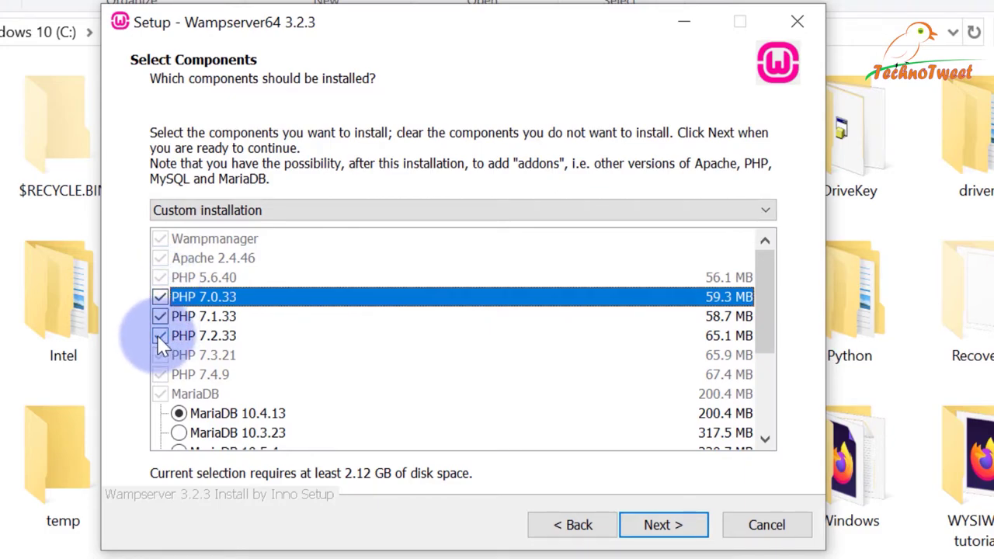
scroll(424, 366, down, 2)
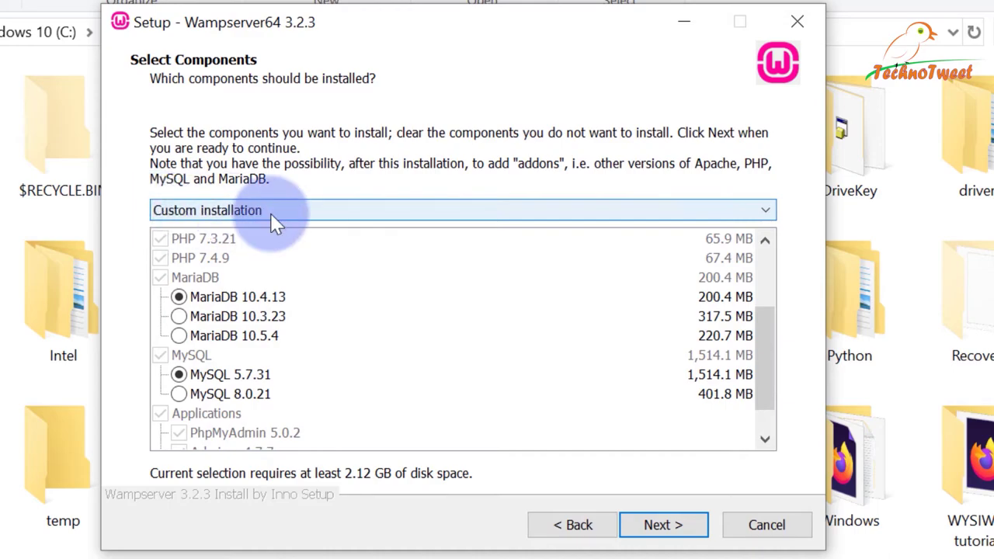
click(656, 526)
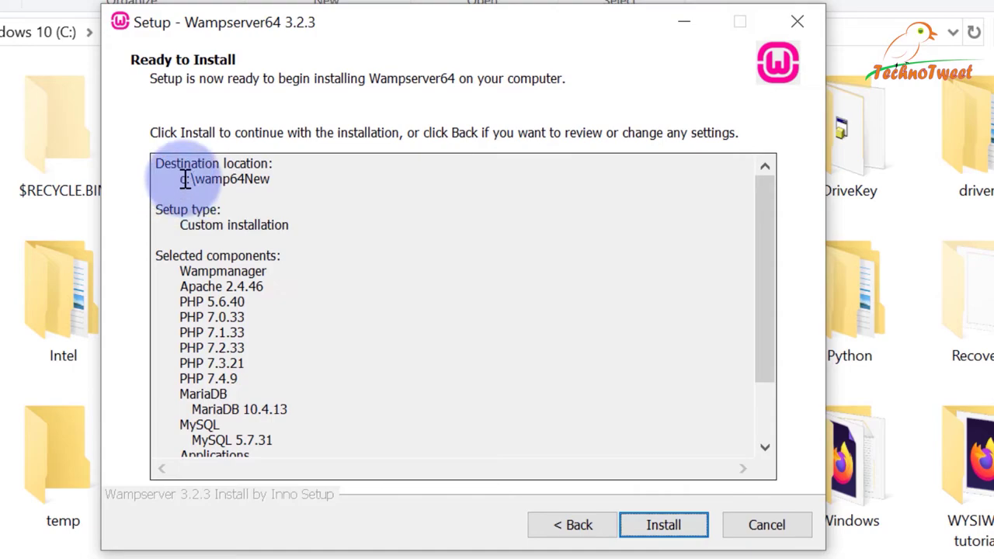
Select the c:\wamp64New destination path on the summary and start the installation.
drag(184, 180, 271, 182)
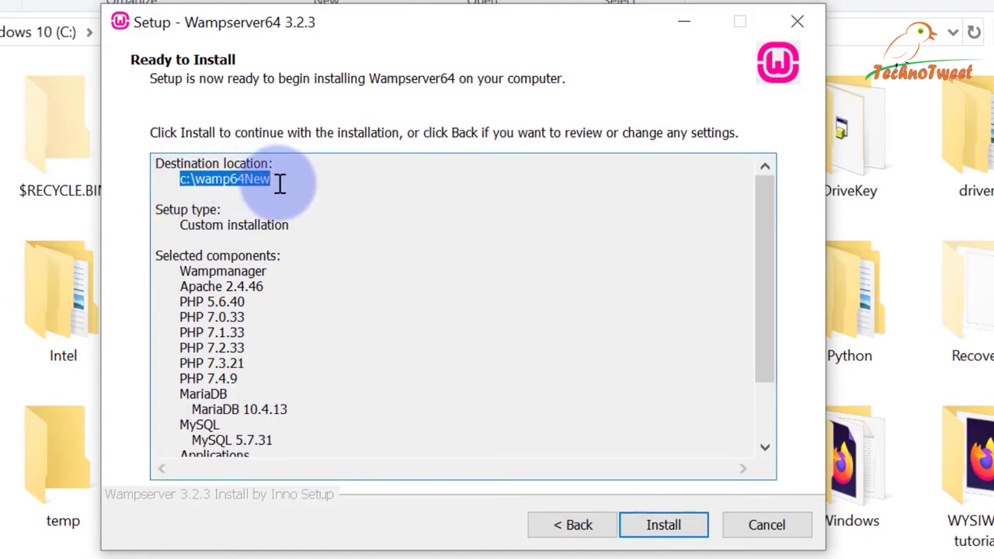
click(664, 528)
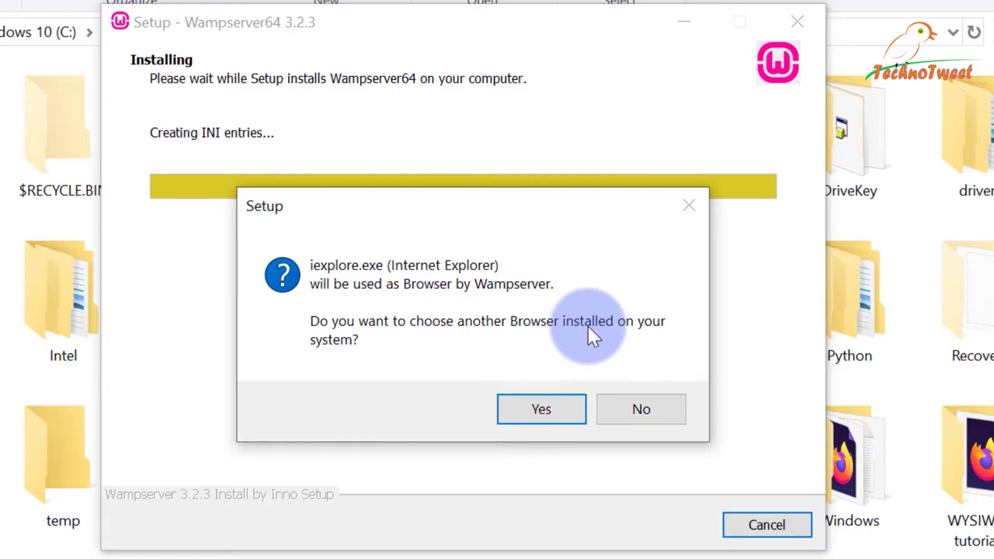
Agree to choose another browser and browse the file chooser to Program Files (x86).
click(526, 412)
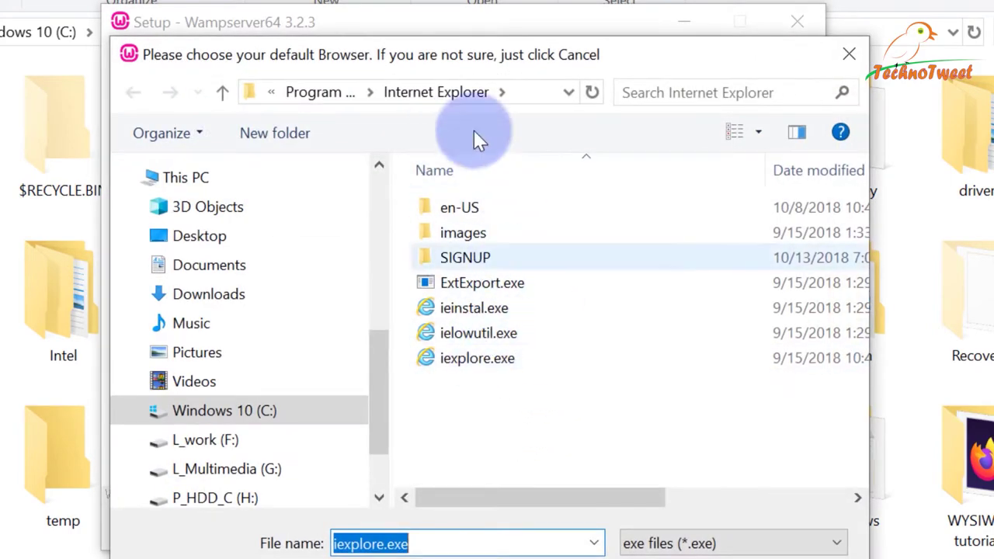
click(314, 92)
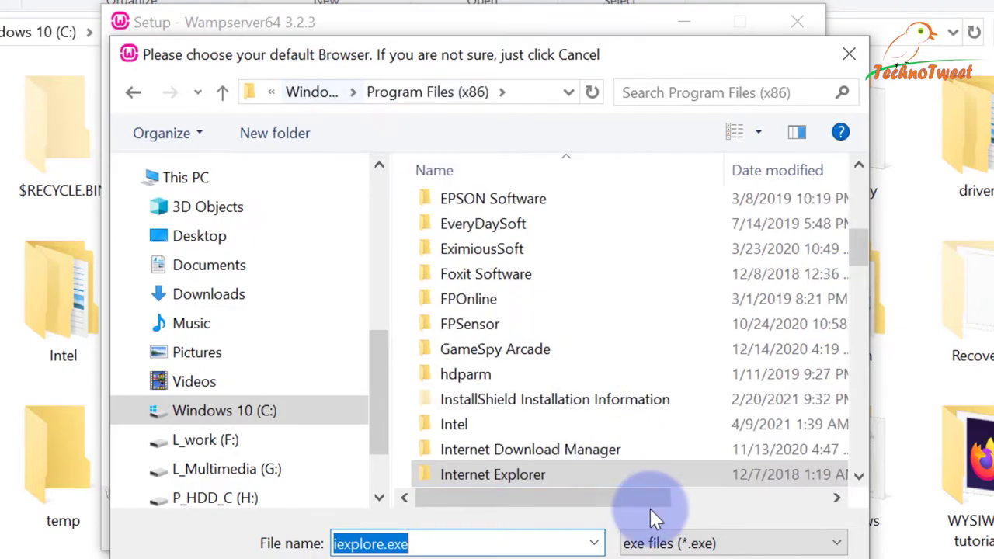
double_click(546, 466)
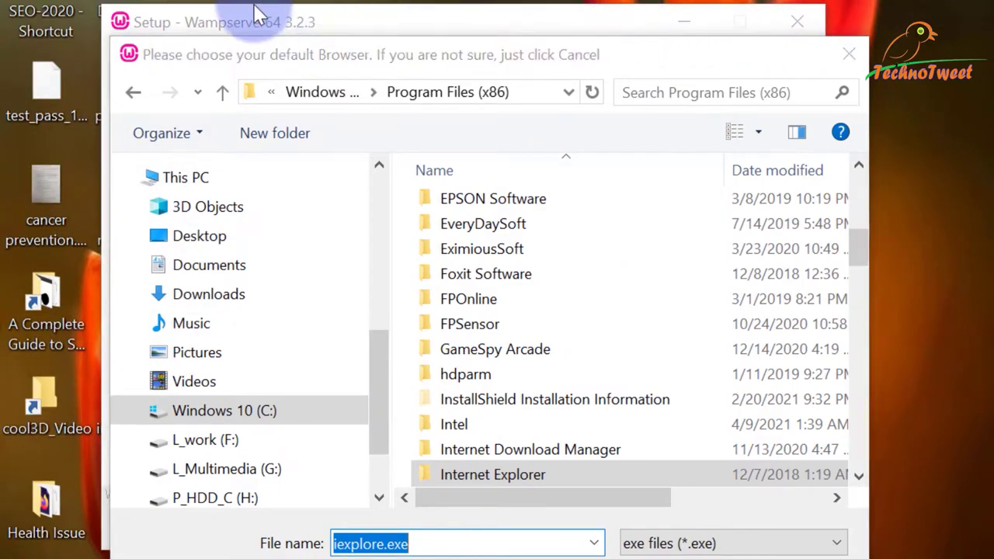
key(super)
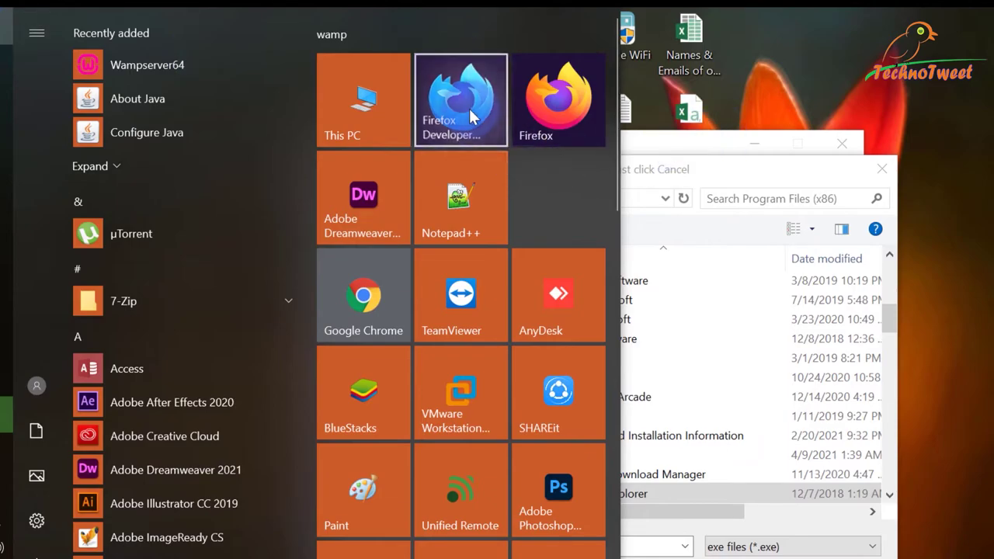
Open the file location of the Firefox Developer Edition Start menu tile.
right_click(468, 107)
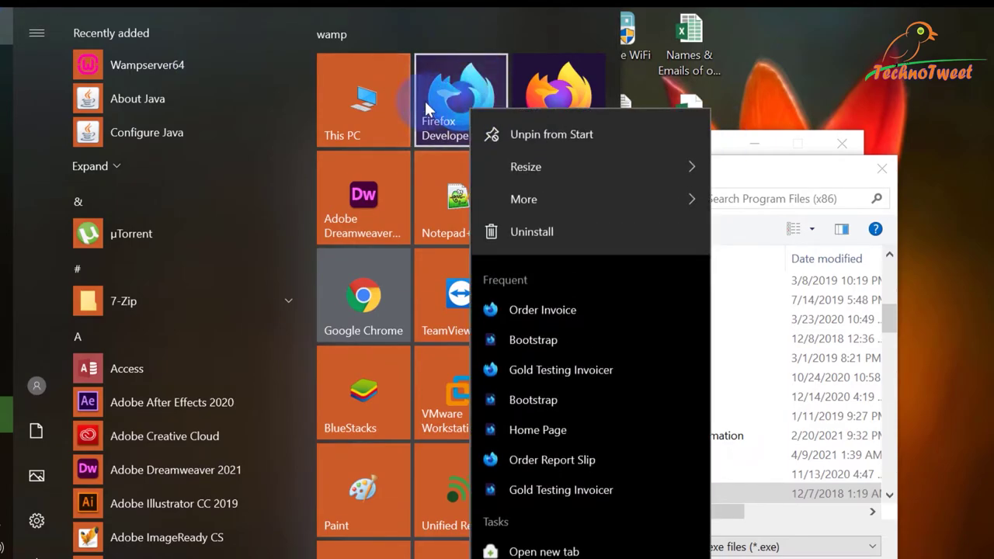
key(super)
key(super)
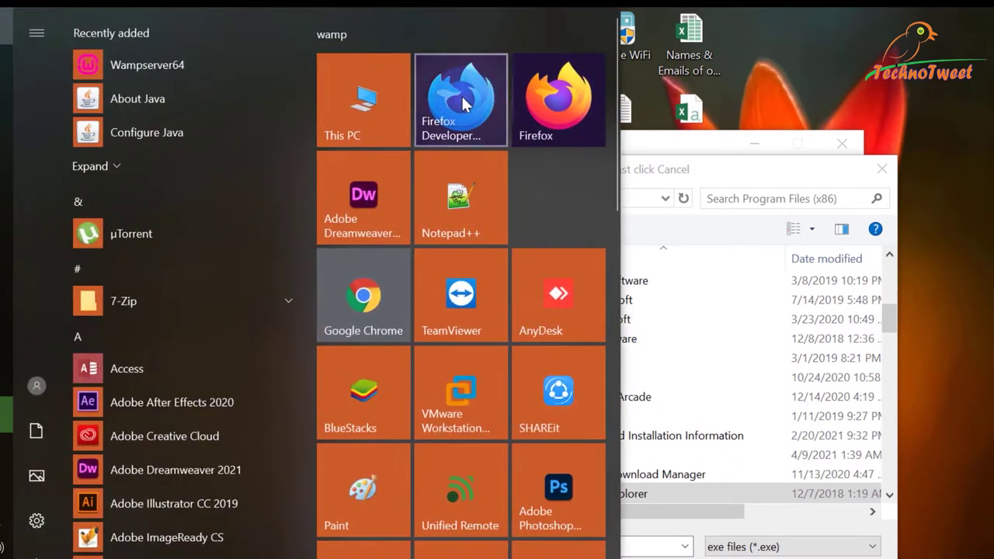
right_click(464, 95)
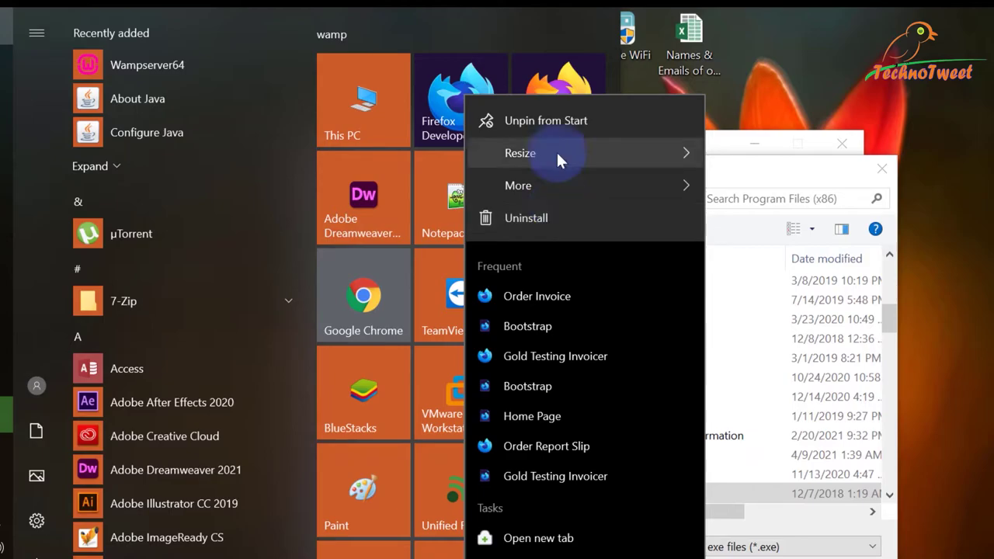
mouse_move(593, 159)
mouse_move(629, 188)
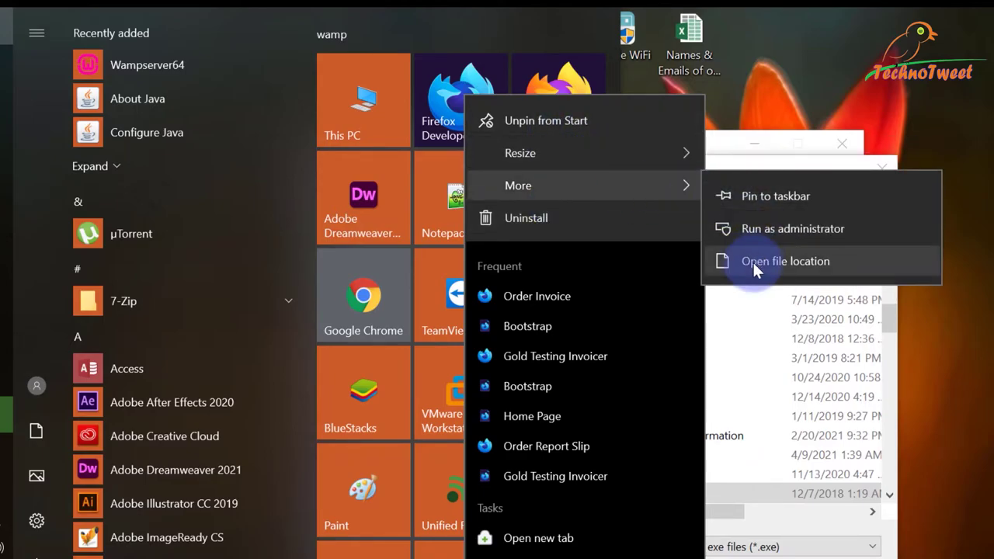
click(816, 263)
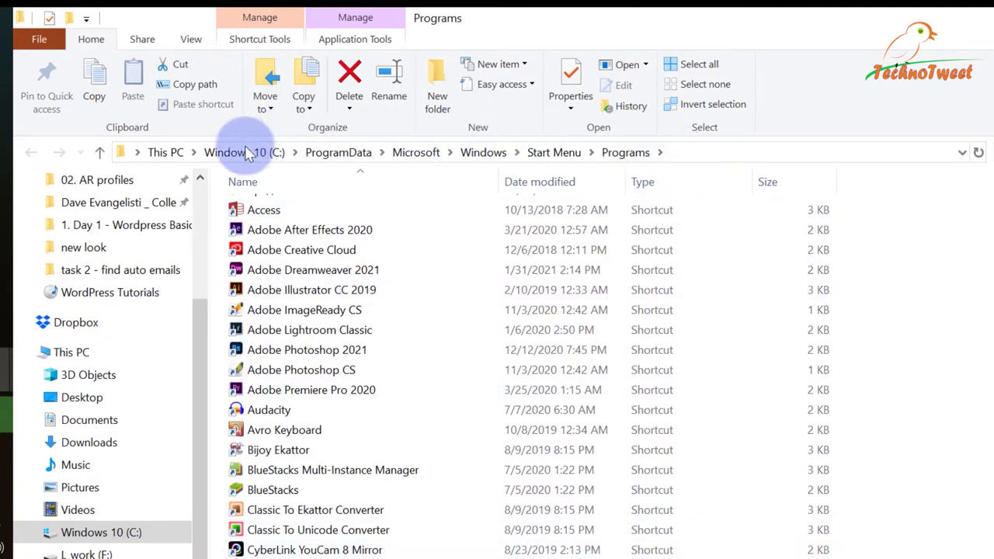
Copy the Start in folder path from the Firefox Developer Edition shortcut's properties.
click(572, 149)
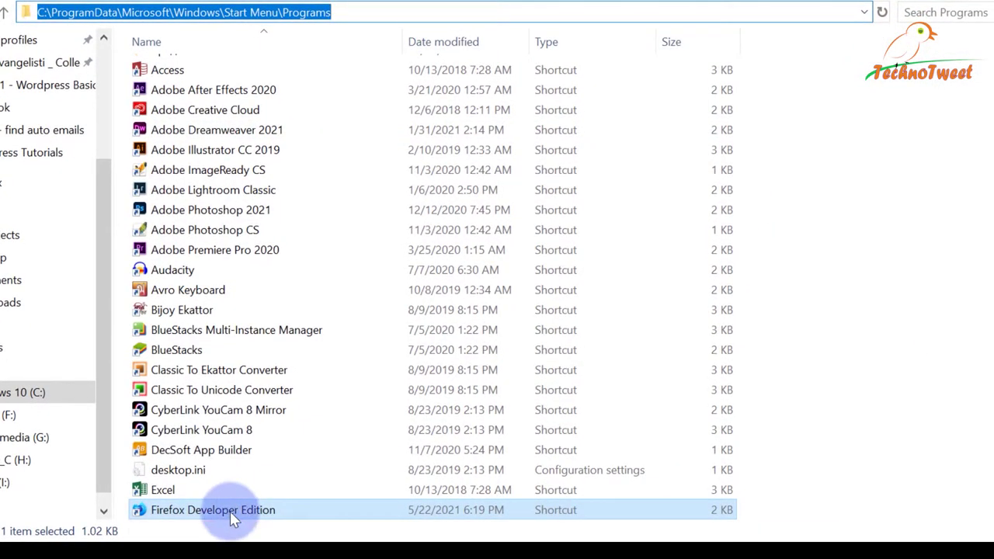
click(229, 511)
right_click(233, 511)
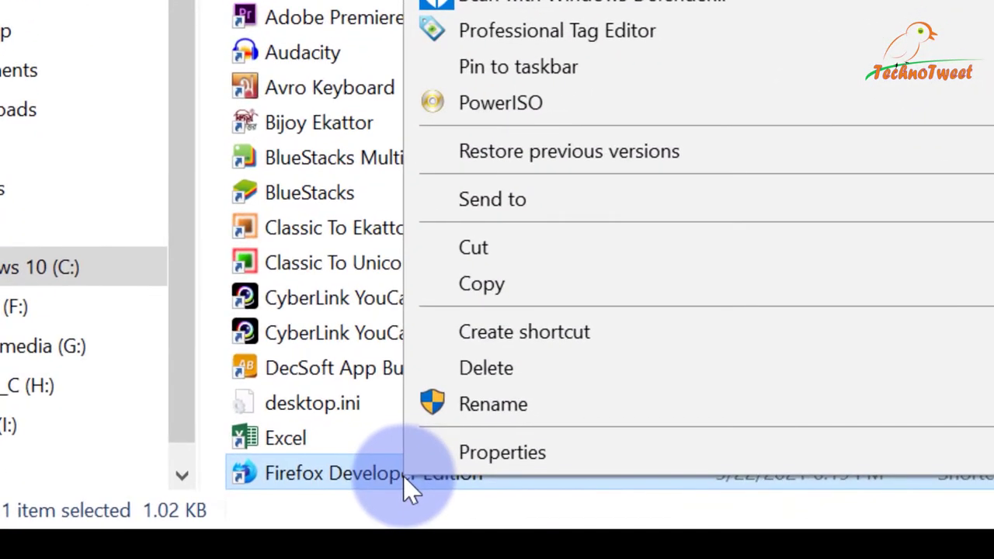
click(435, 468)
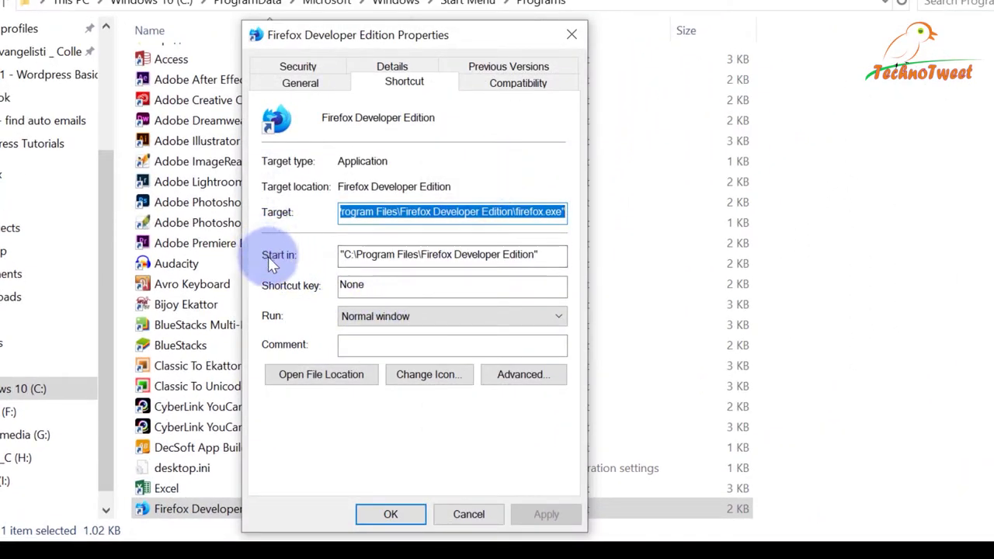
click(354, 255)
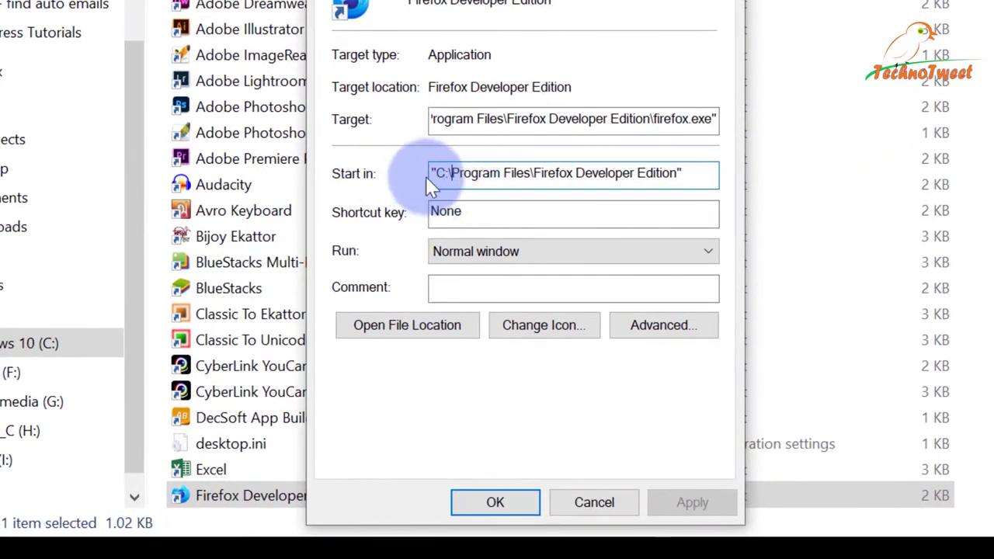
drag(438, 177, 635, 173)
right_click(629, 174)
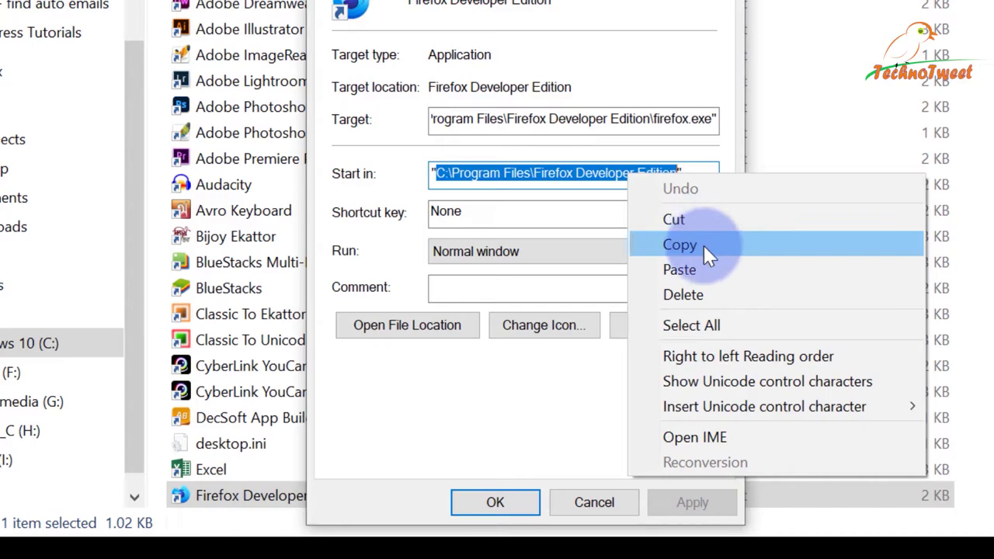
click(703, 246)
click(594, 502)
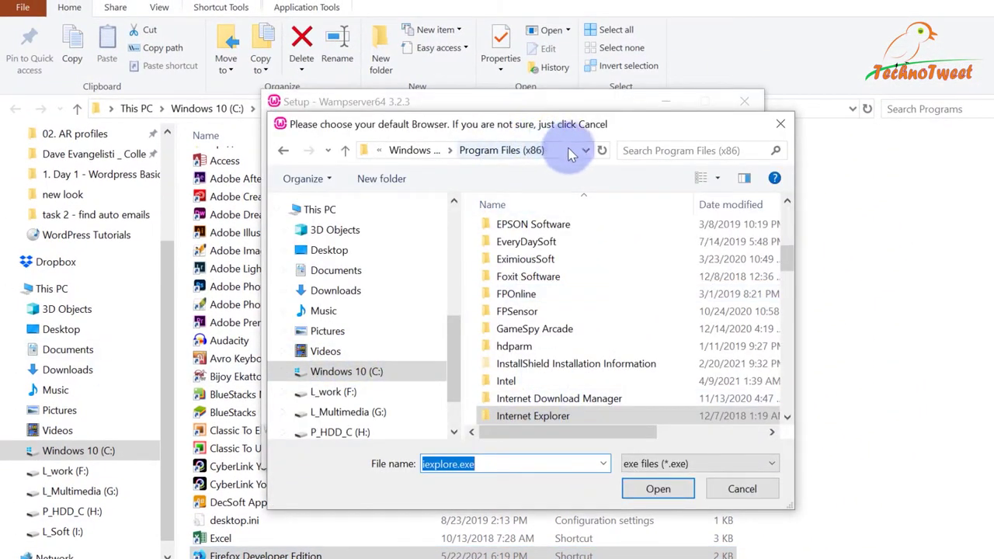
Paste the Firefox Developer Edition folder path and choose firefox.exe as WampServer's browser.
click(563, 151)
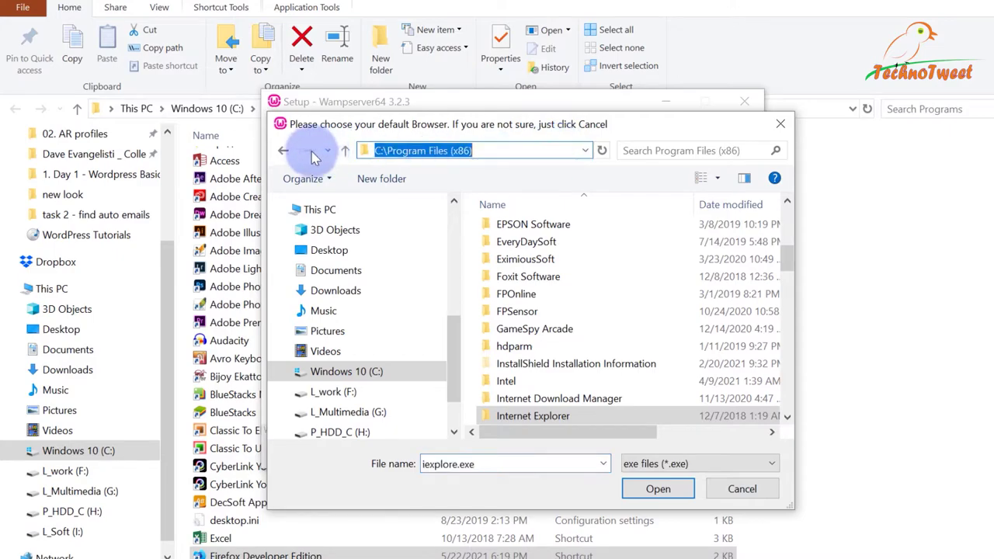
right_click(499, 150)
click(556, 217)
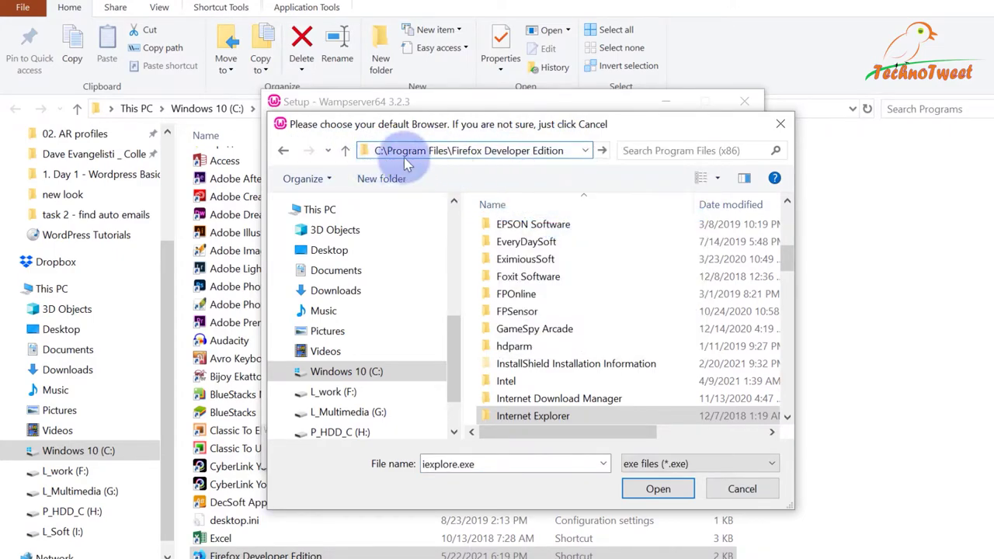
click(601, 150)
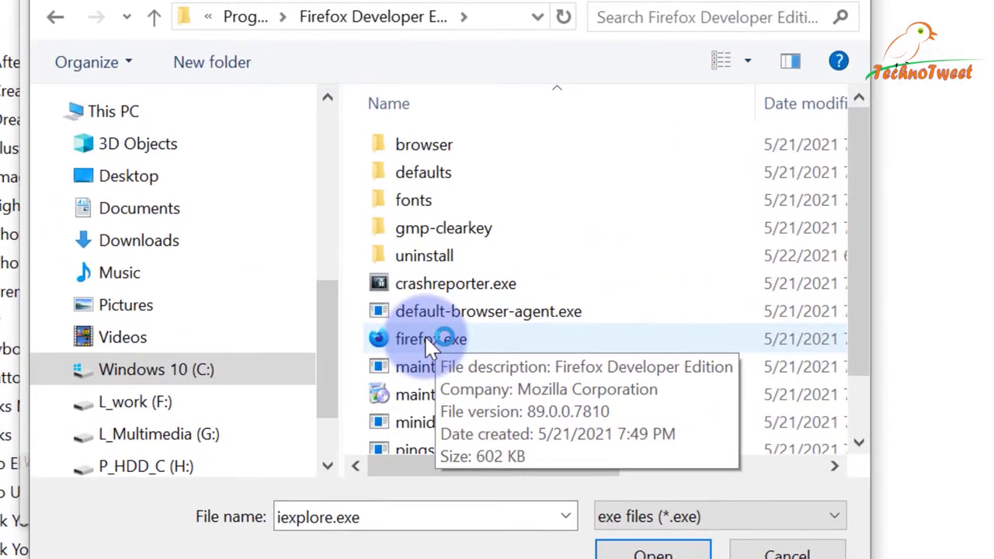
click(430, 342)
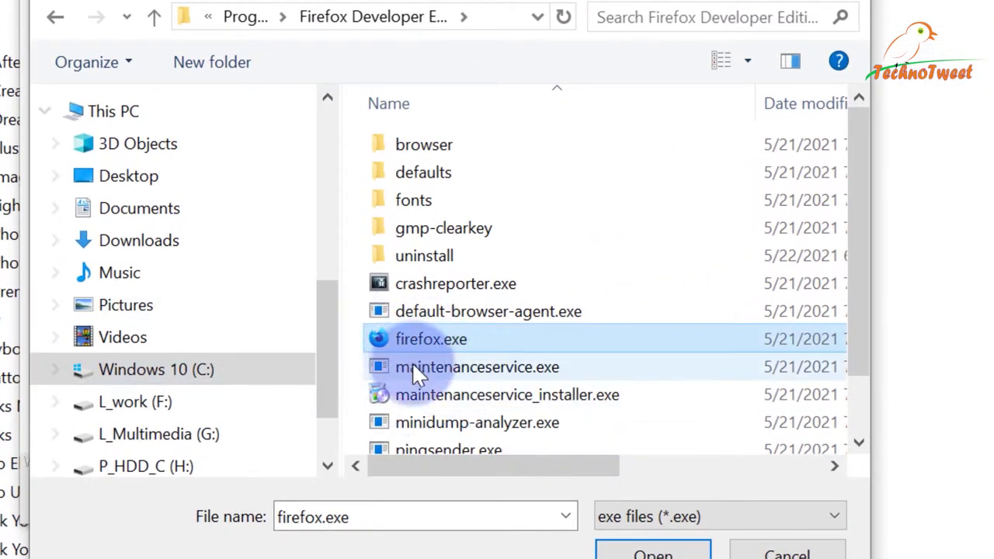
click(641, 555)
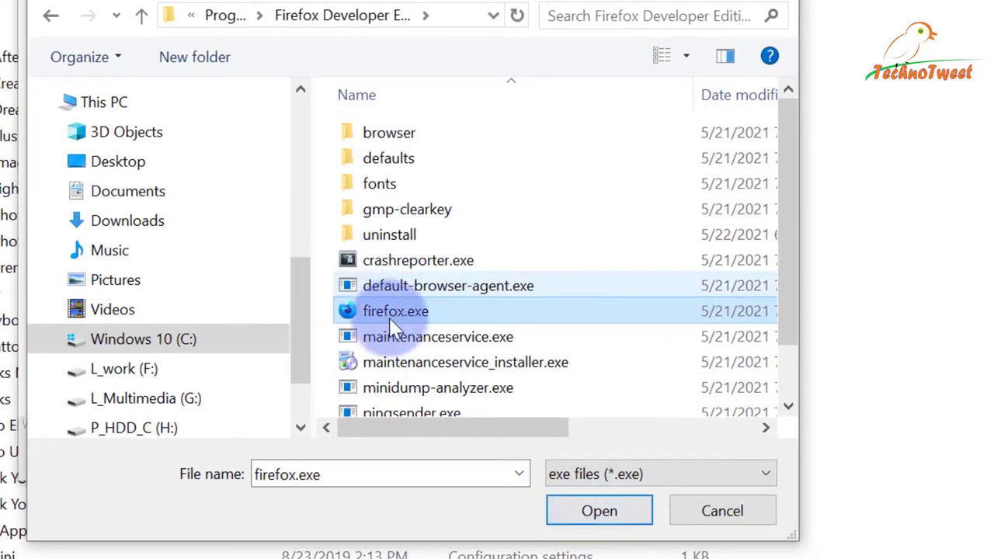
click(600, 511)
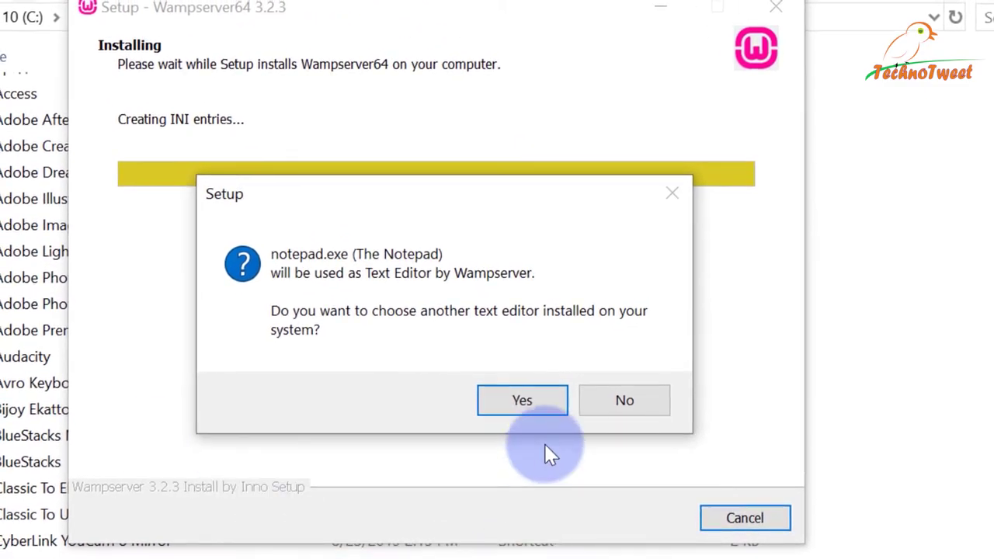
Check the Start menu for Notepad, then switch over to the web browser.
key(super)
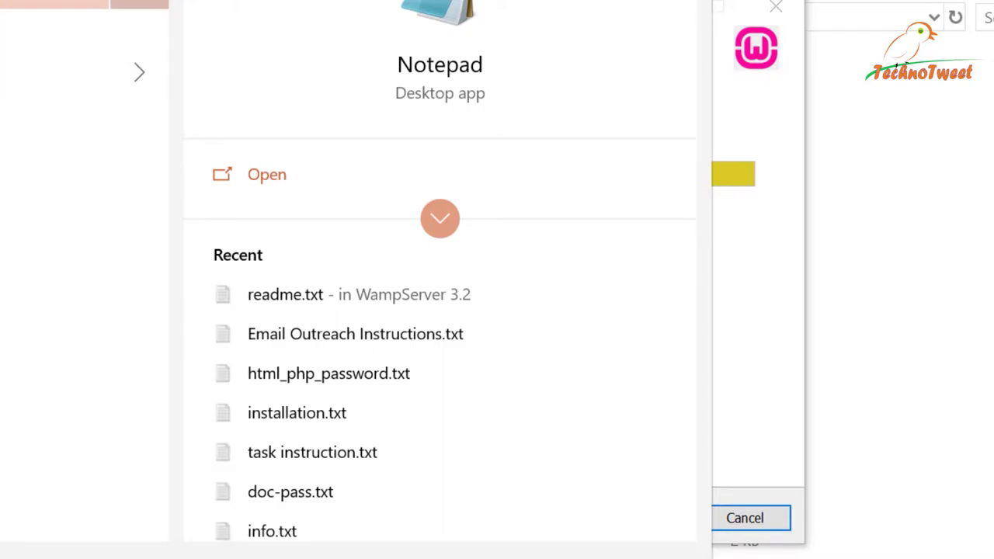
key(Escape)
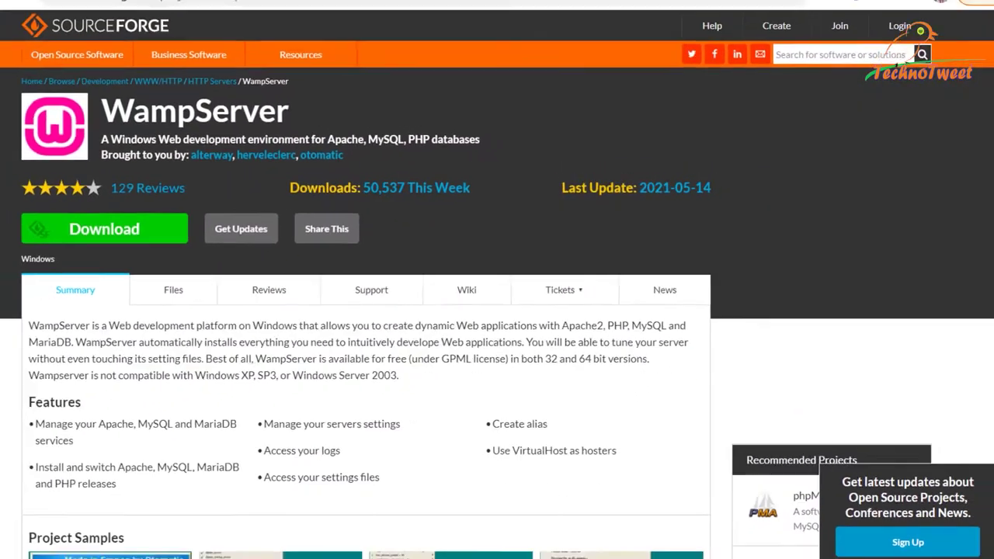
click(604, 1)
Search Google for notepad++ and open the Notepad++ downloads page.
text(notep)
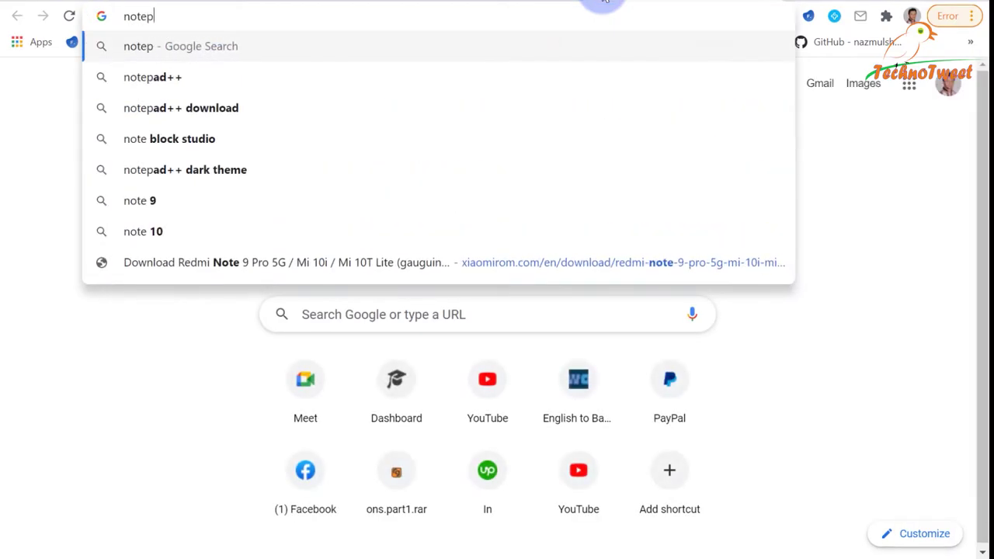
text(ad++)
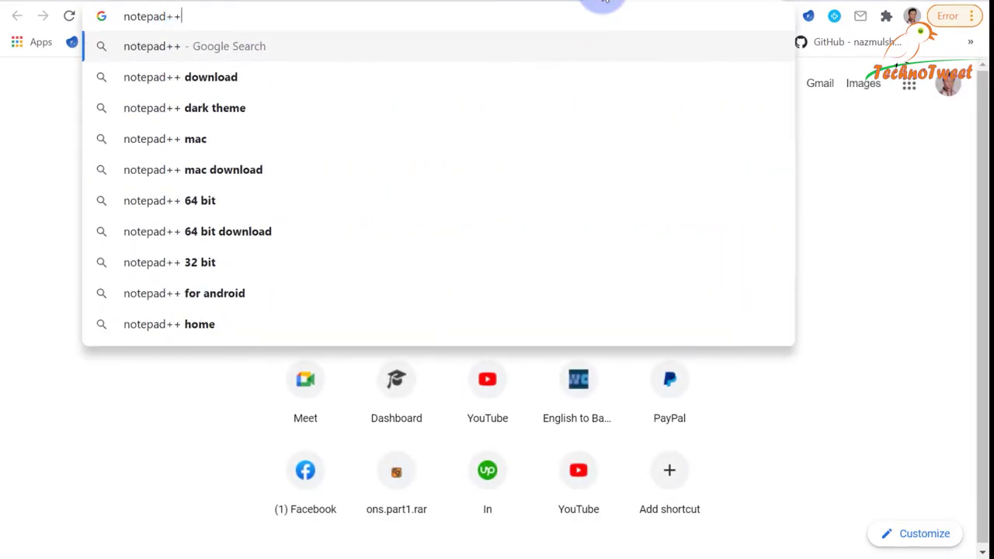
key(Return)
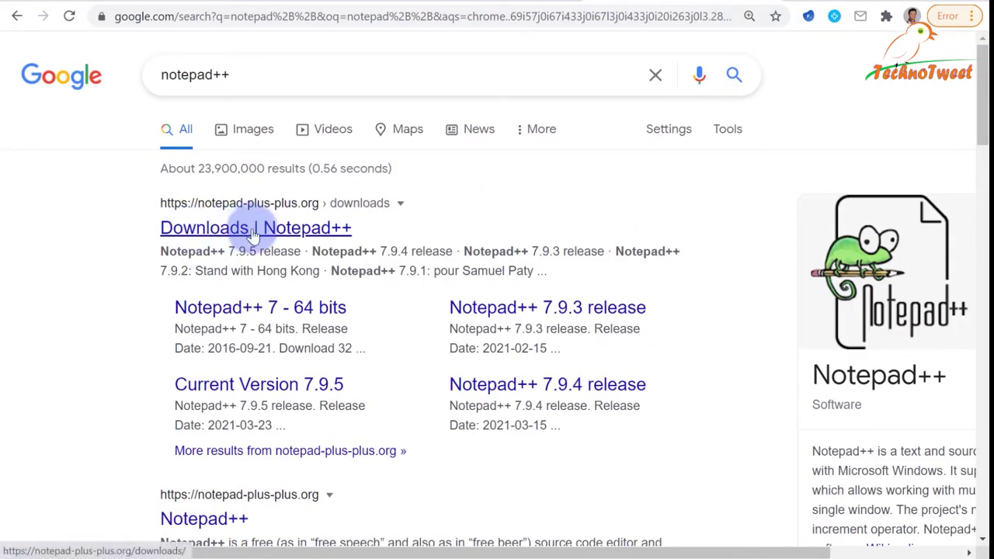
click(221, 228)
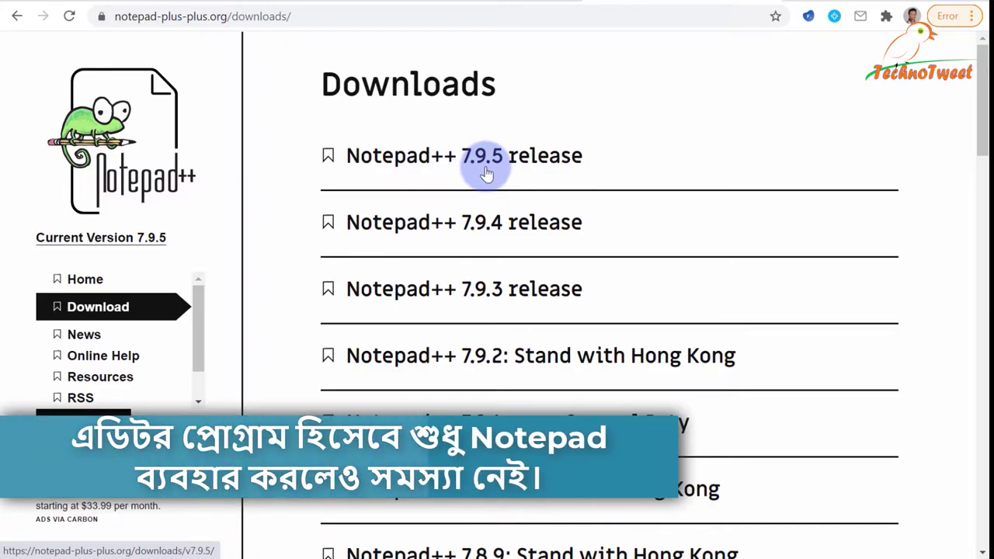
scroll(485, 172, down, 3)
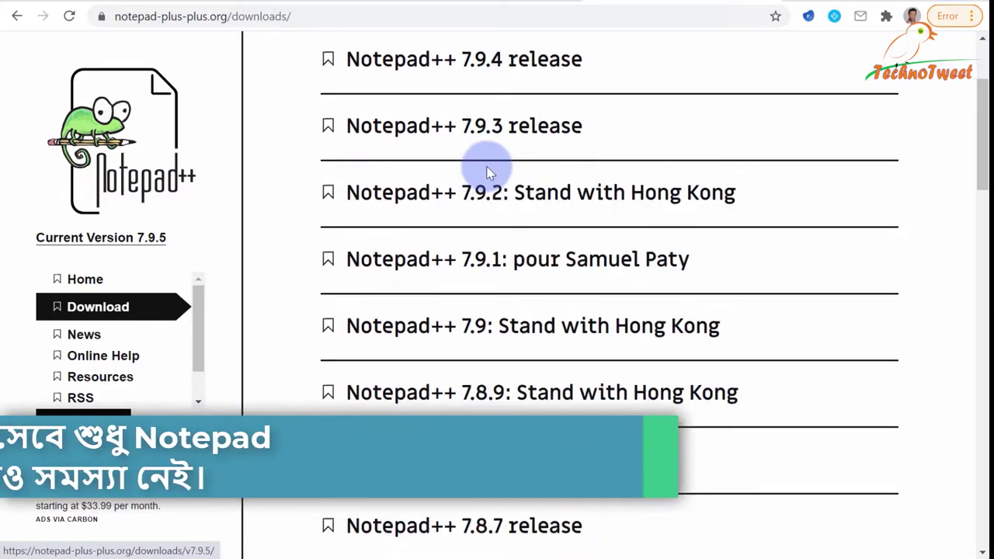
scroll(491, 231, up, 3)
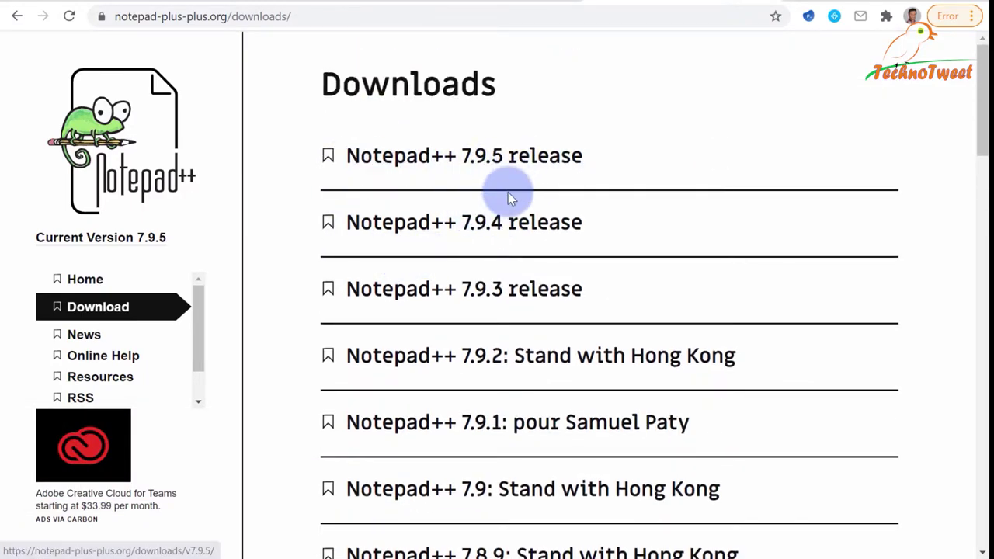
Browse the Notepad++ release list, then agree in setup to choose a different text editor.
scroll(517, 260, down, 6)
scroll(525, 266, up, 6)
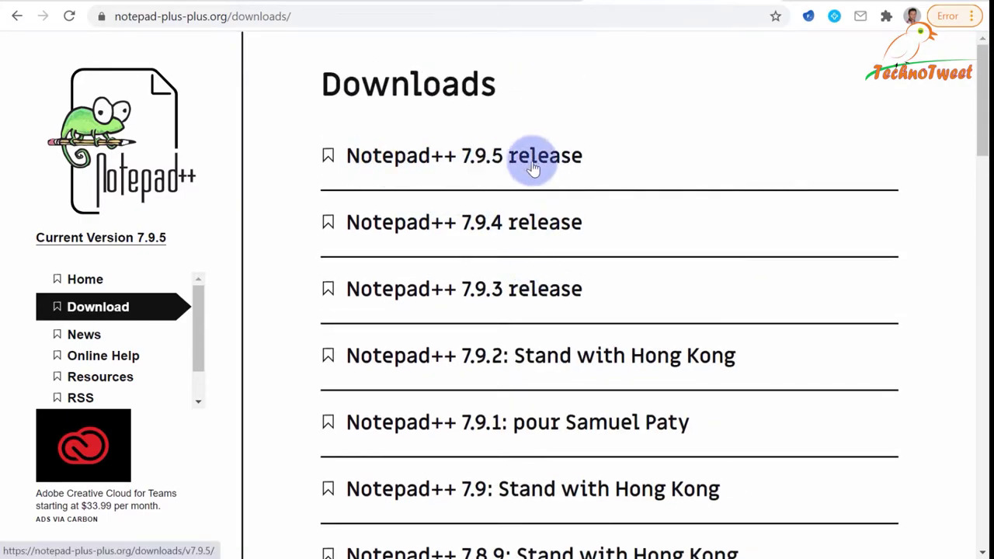
scroll(614, 255, down, 8)
scroll(636, 271, down, 20)
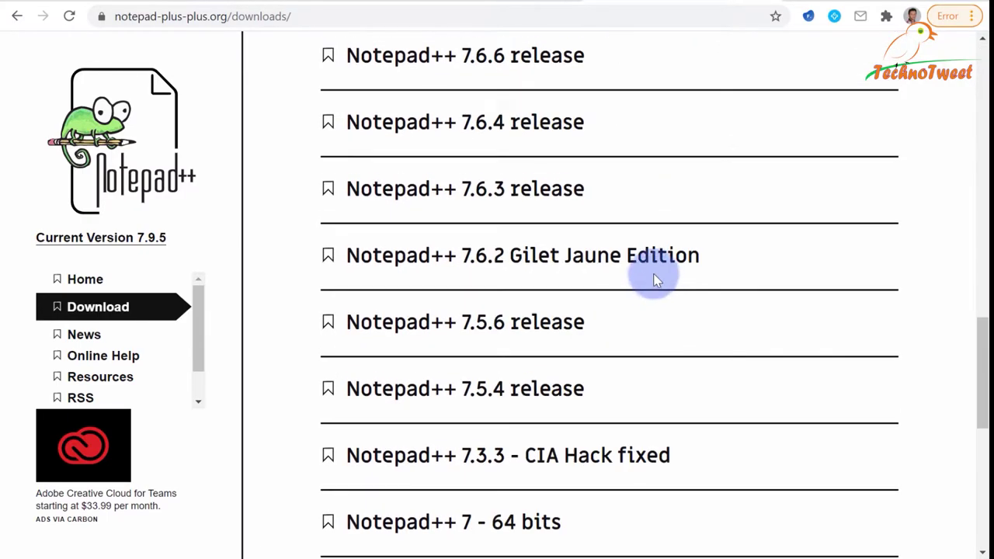
scroll(663, 303, up, 20)
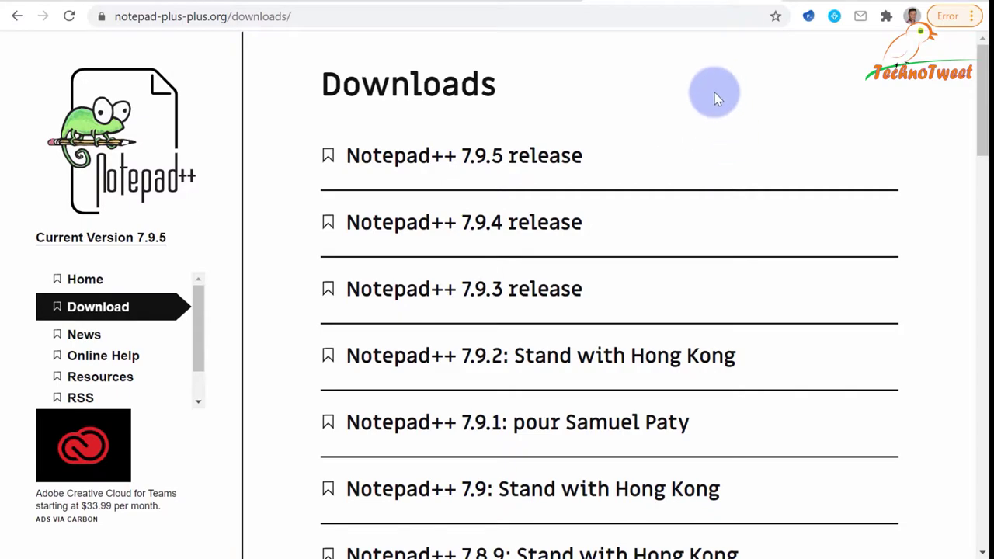
click(889, 4)
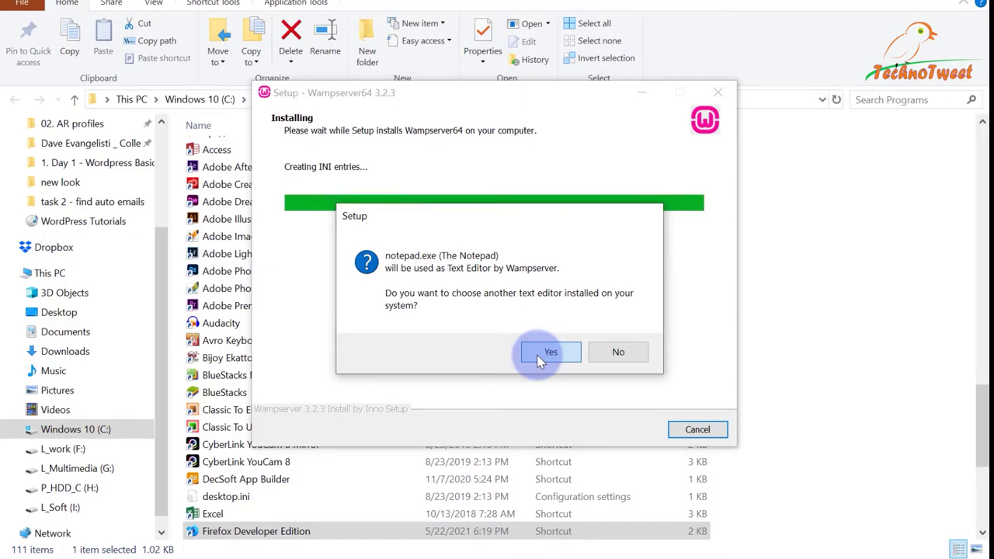
click(549, 354)
Go up from System32 to the Windows folder in the editor file dialog.
click(516, 146)
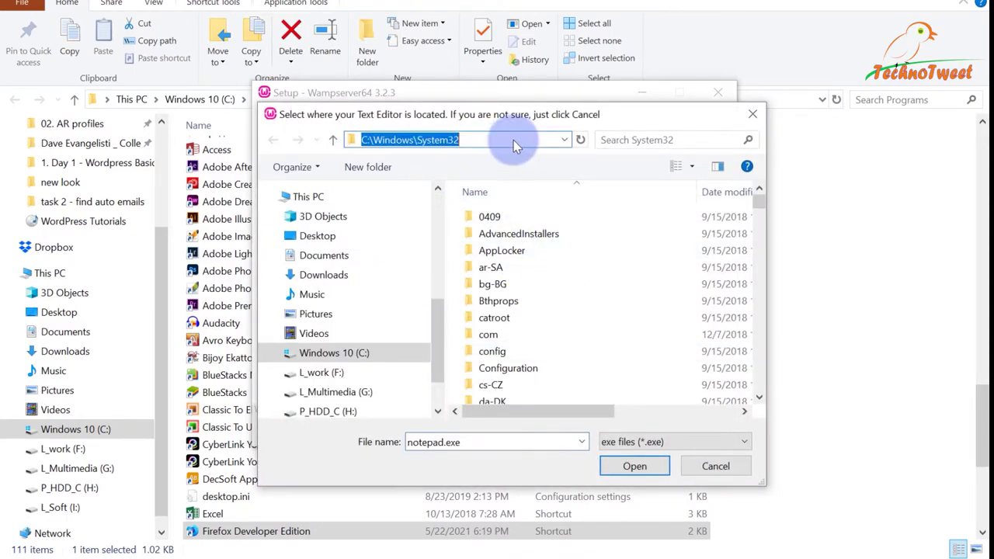
drag(517, 140, 418, 165)
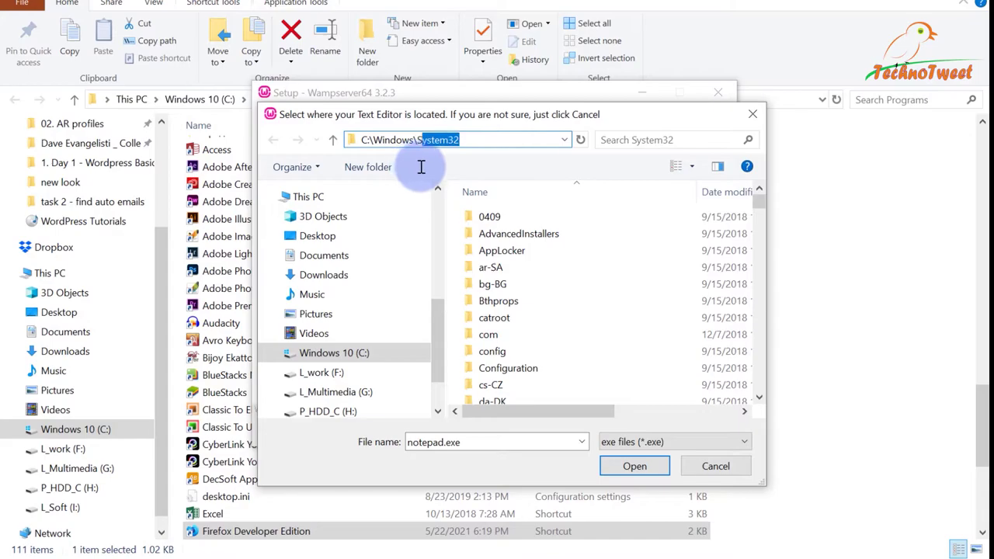
key(Return)
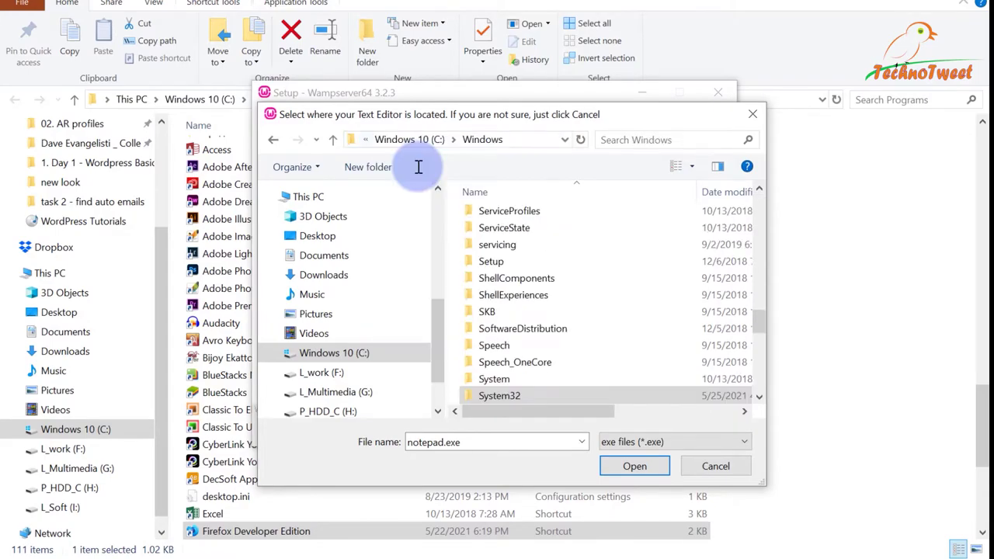
scroll(553, 296, up, 2)
scroll(548, 311, up, 8)
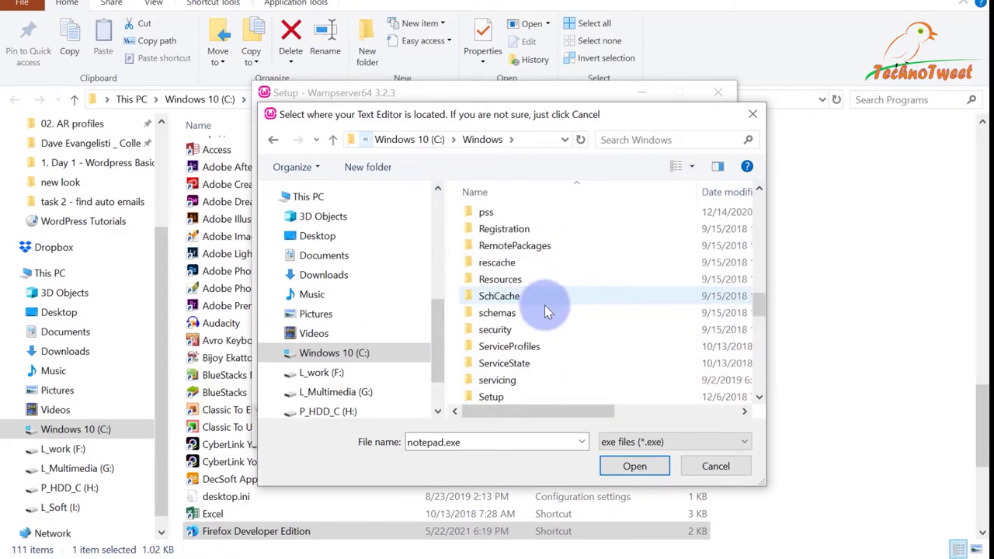
scroll(535, 344, up, 8)
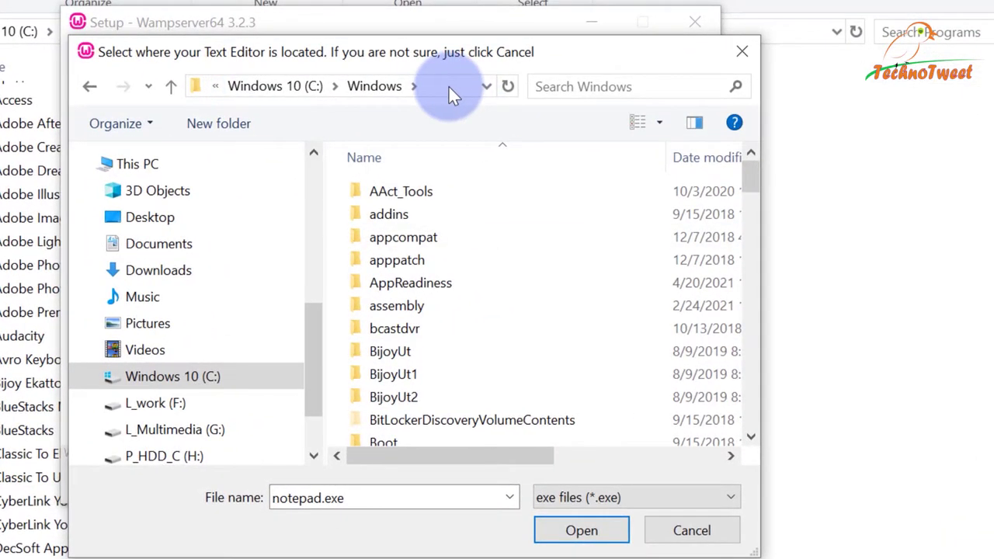
Navigate the file dialog to C:\Program Files.
click(449, 86)
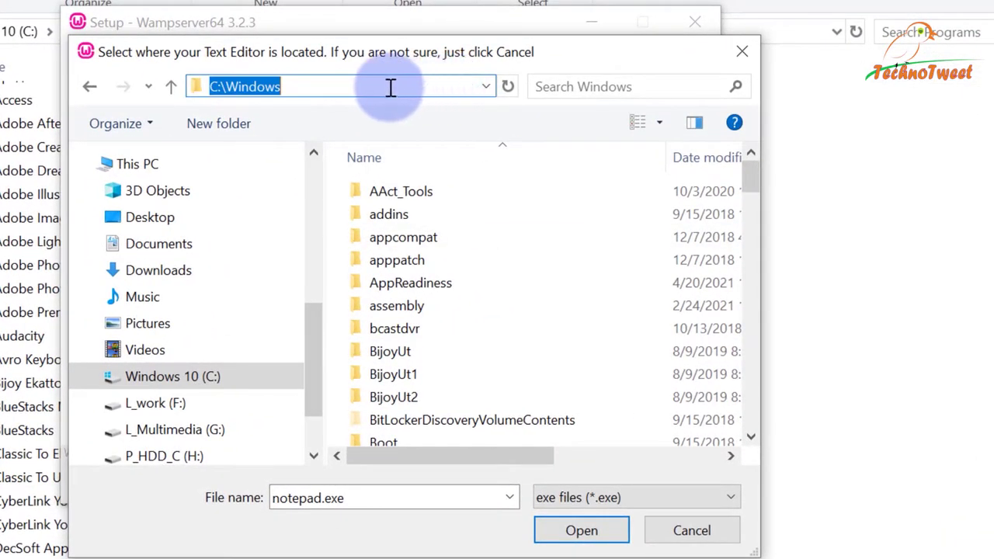
click(390, 86)
key(BackSpace)
key(BackSpace)
key(BackSpace)
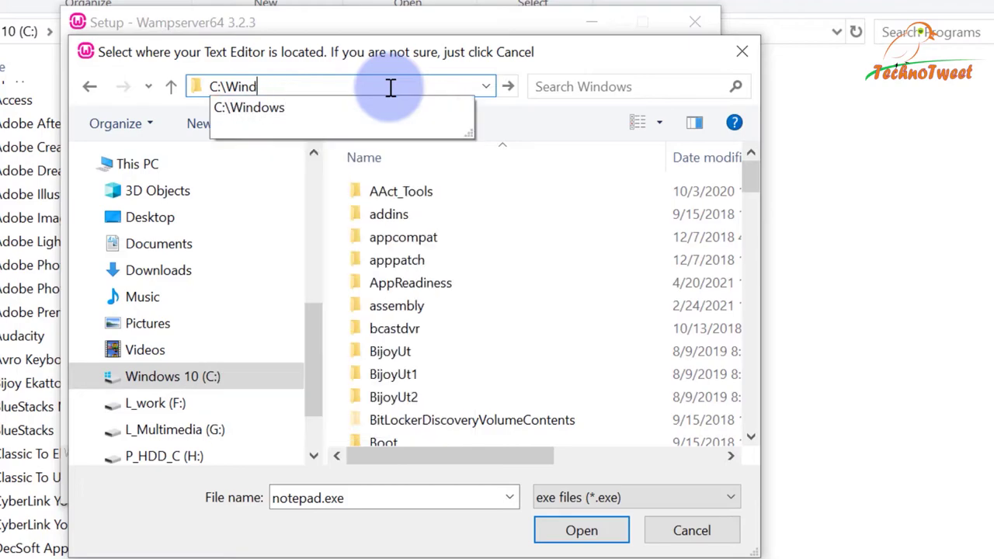
key(BackSpace)
key(BackSpace)
text(pro)
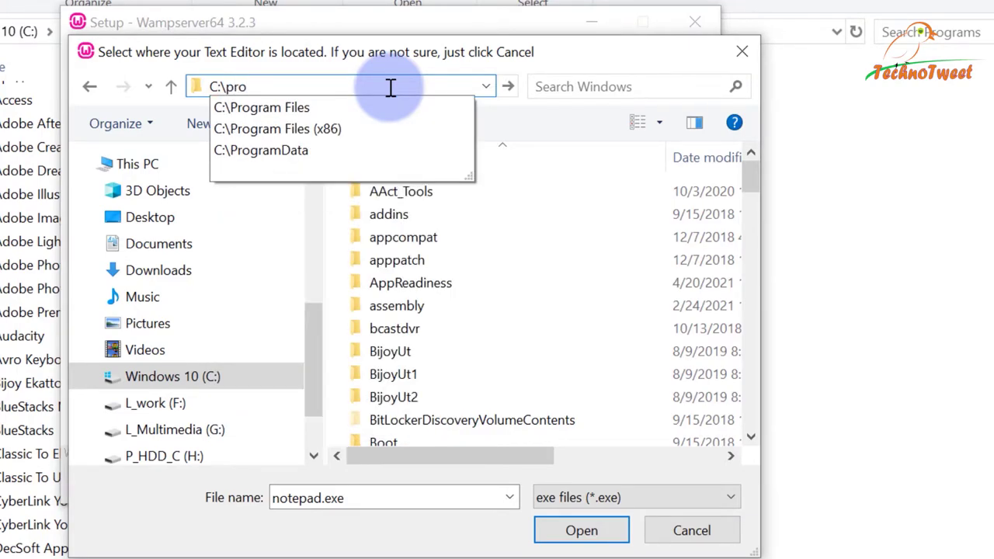
key(Down)
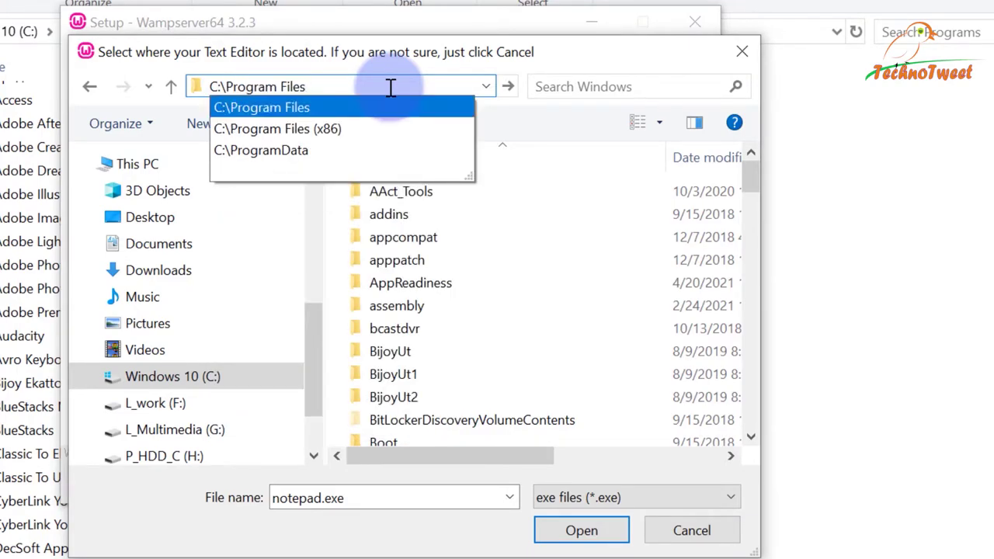
key(Return)
Open the Notepad++ folder and choose notepad++.exe as the text editor.
scroll(579, 272, down, 2)
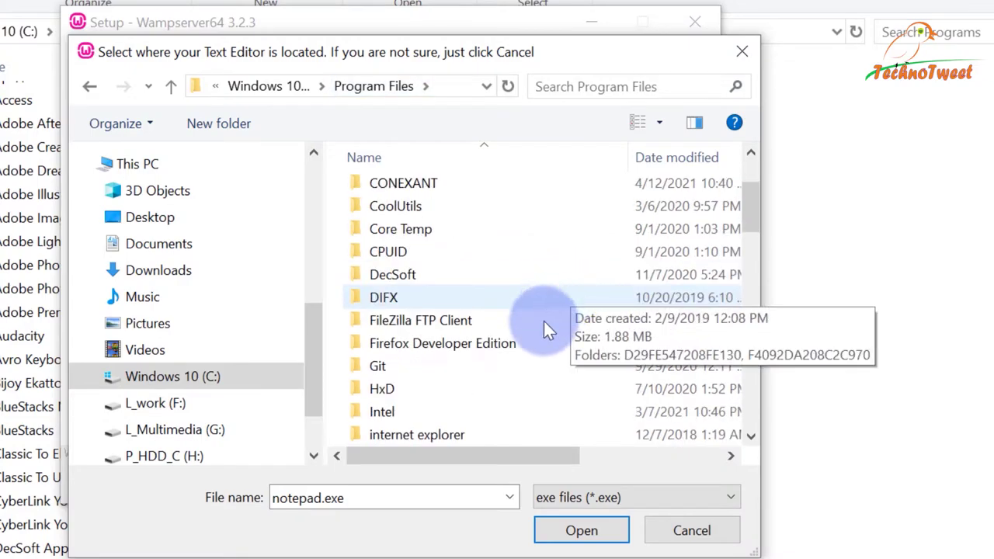
scroll(544, 332, down, 4)
scroll(466, 340, down, 1)
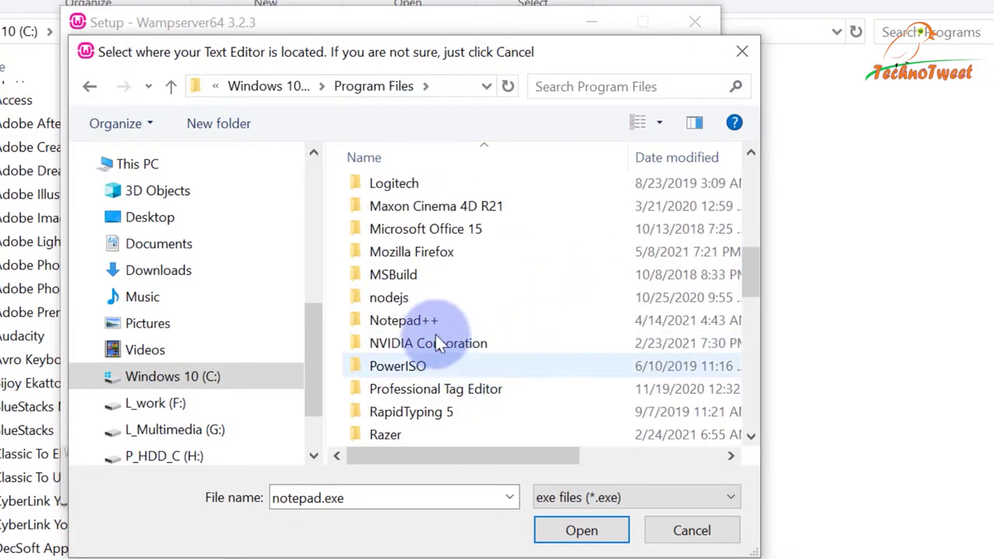
double_click(435, 321)
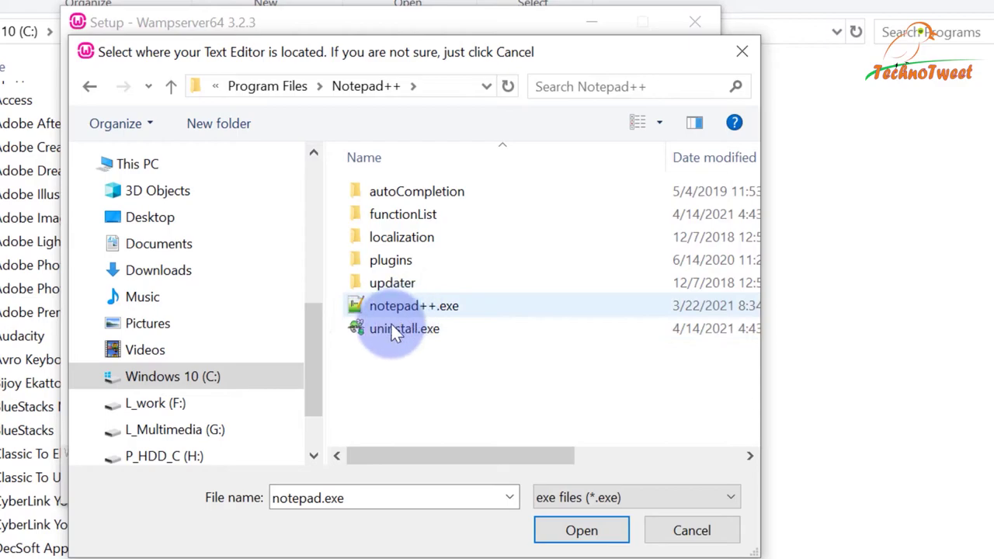
click(384, 306)
click(586, 529)
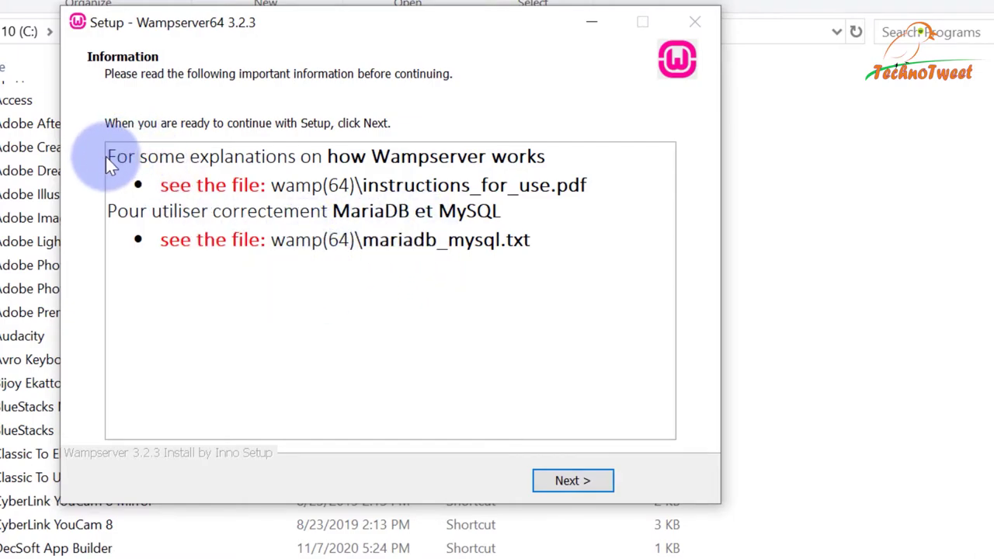
Read the notes about instructions_for_use.pdf and mariadb_mysql.txt, then advance to the final wizard page.
click(107, 156)
drag(417, 156, 394, 348)
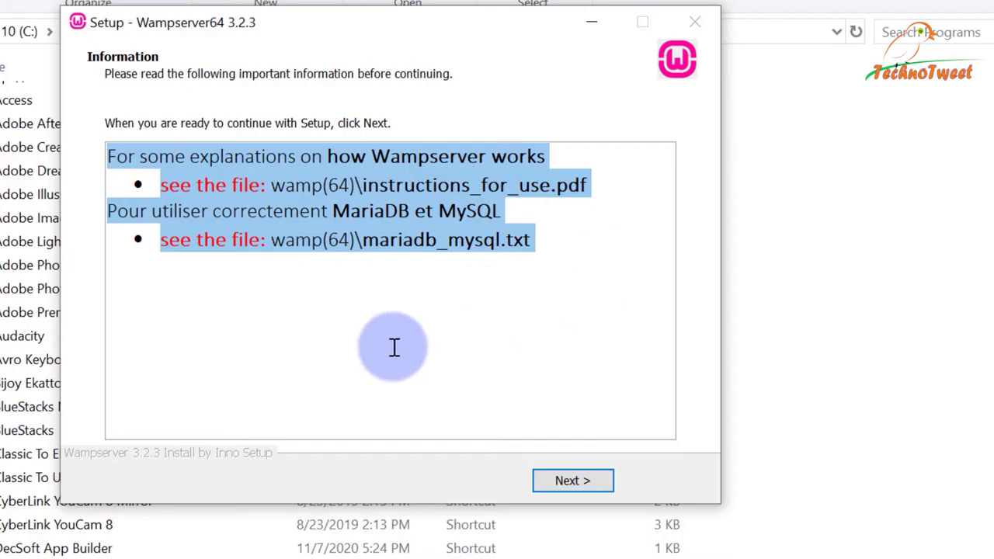
click(390, 288)
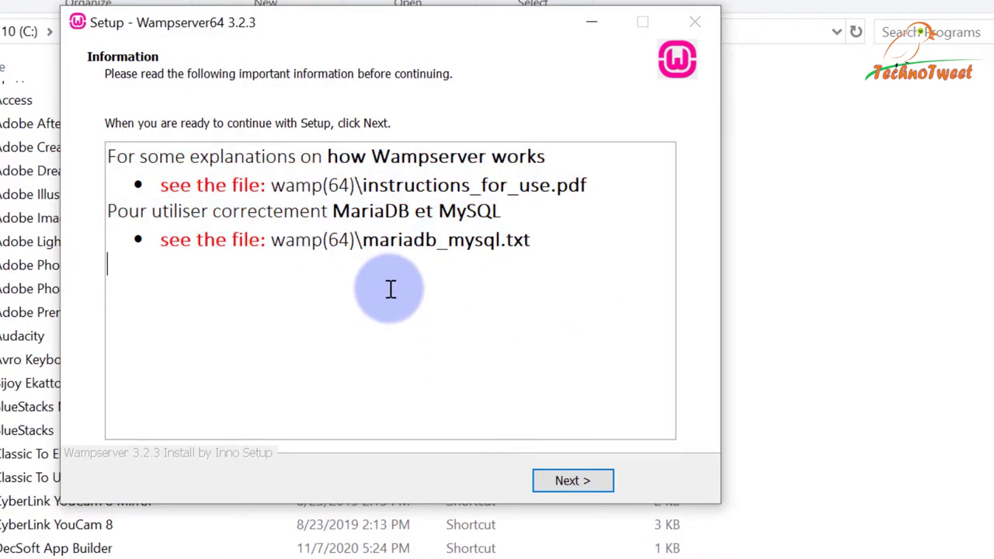
drag(118, 158, 570, 249)
click(334, 193)
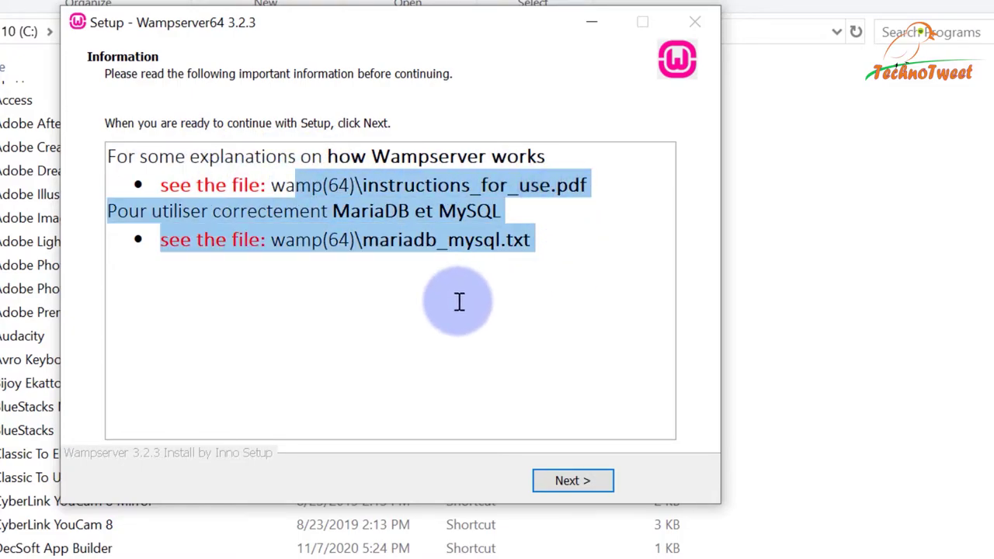
click(268, 239)
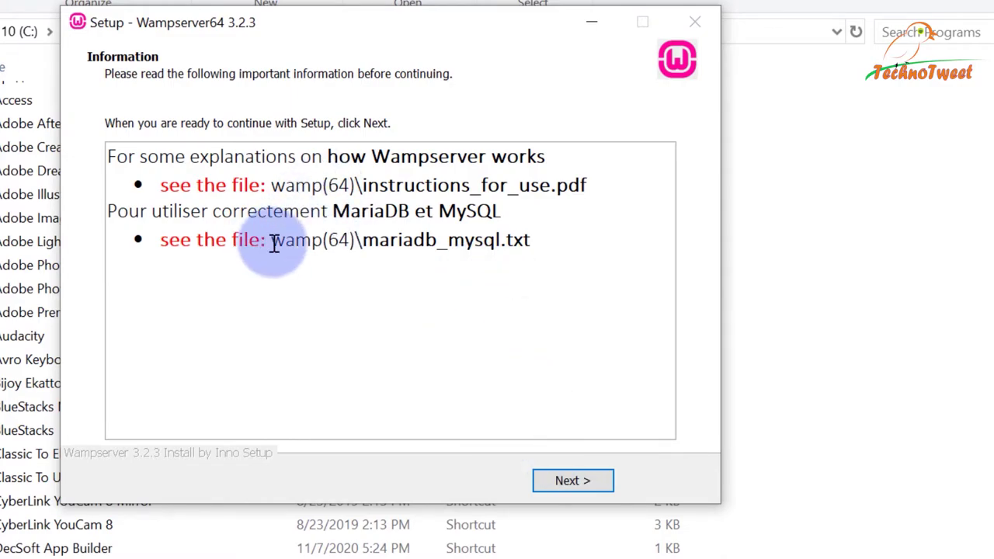
drag(272, 240, 599, 255)
click(506, 305)
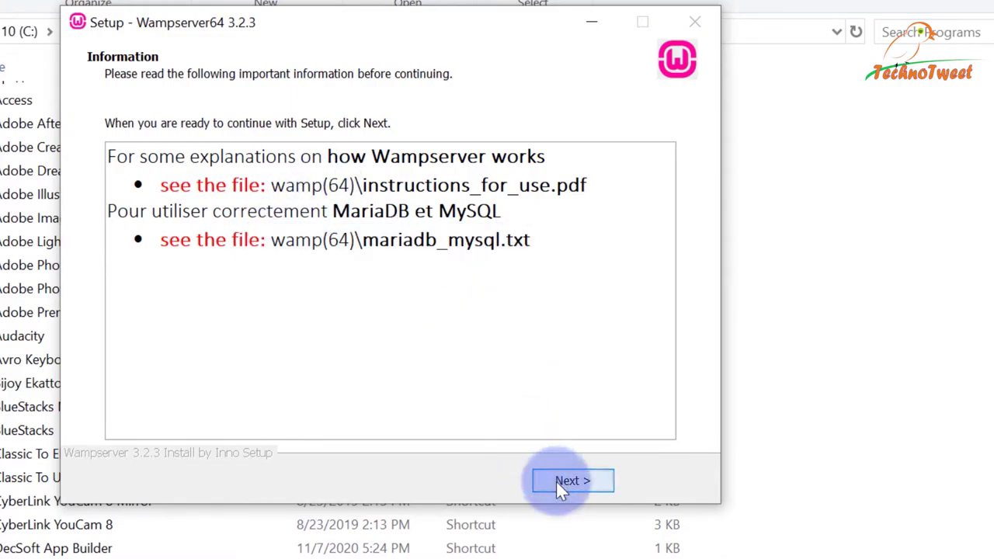
click(558, 481)
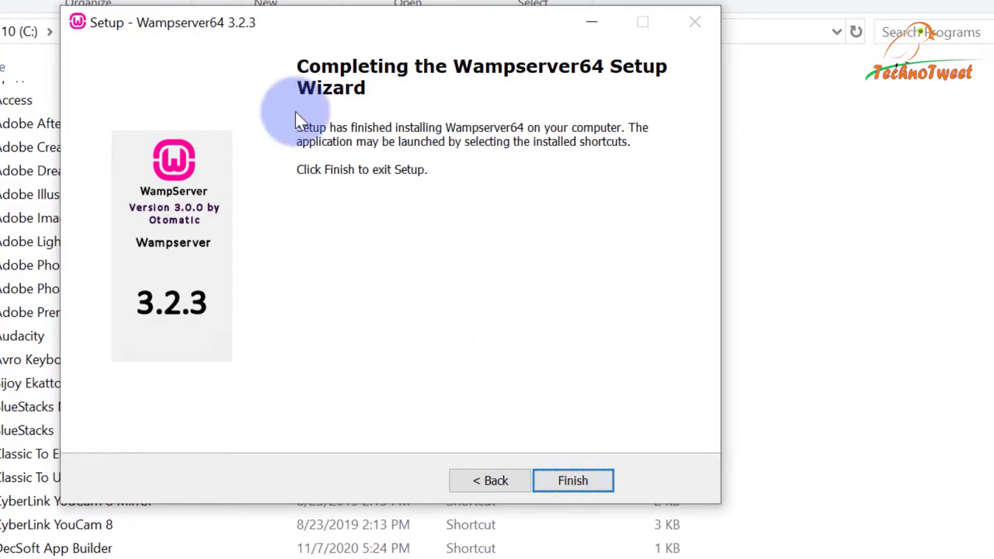
Click Finish on the Completing the Wampserver64 Setup Wizard page.
click(563, 475)
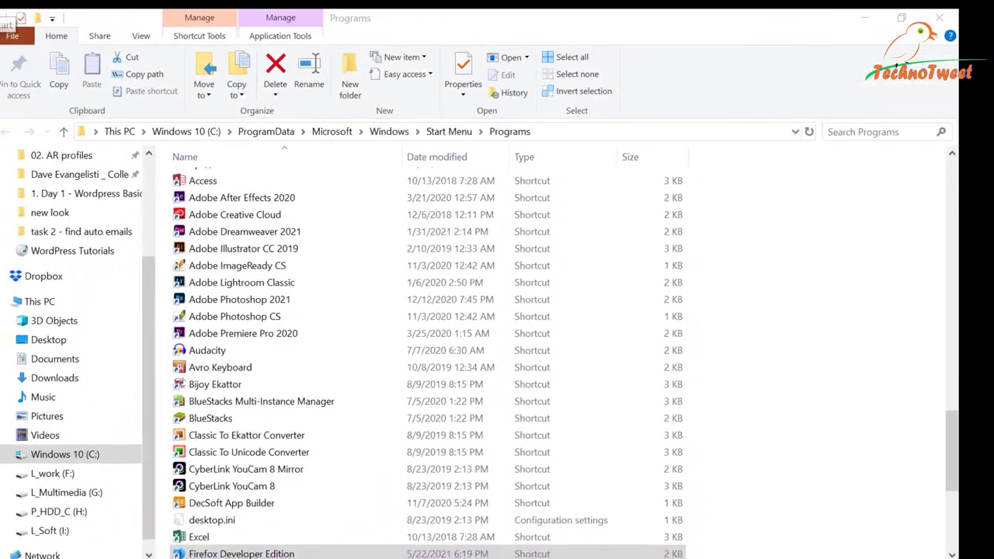
Search the Start menu for wamp, then bring the Windows 10 (C:) Explorer window forward.
key(super)
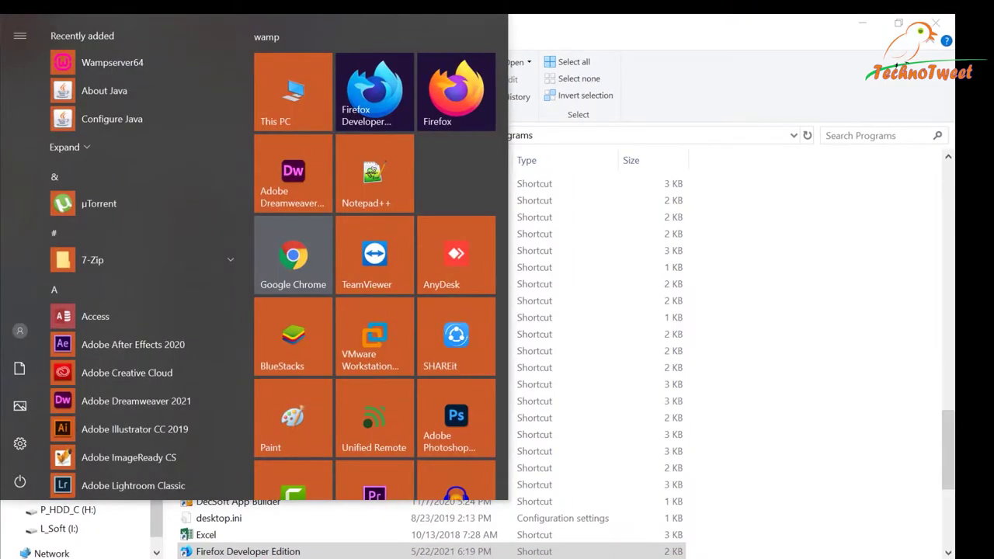
text(wamp)
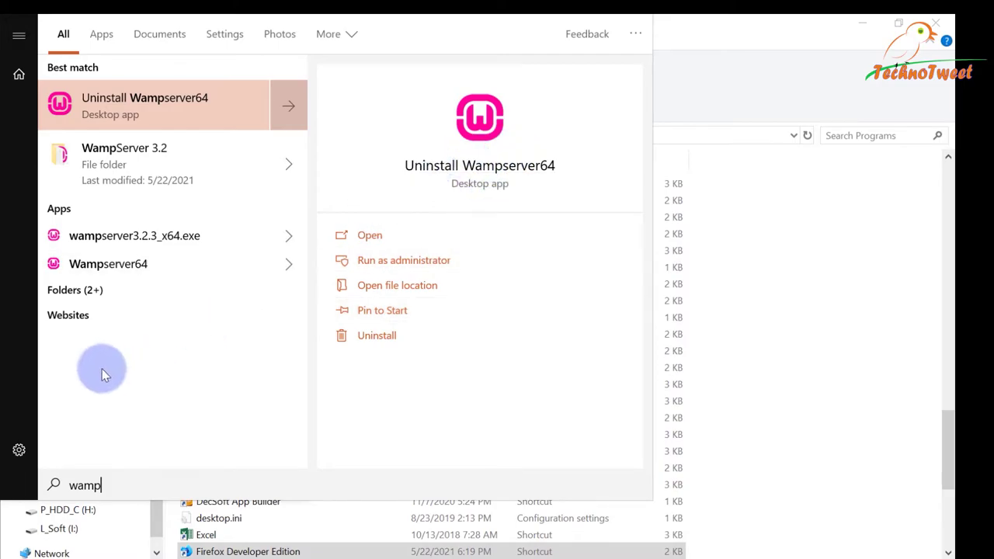
key(Escape)
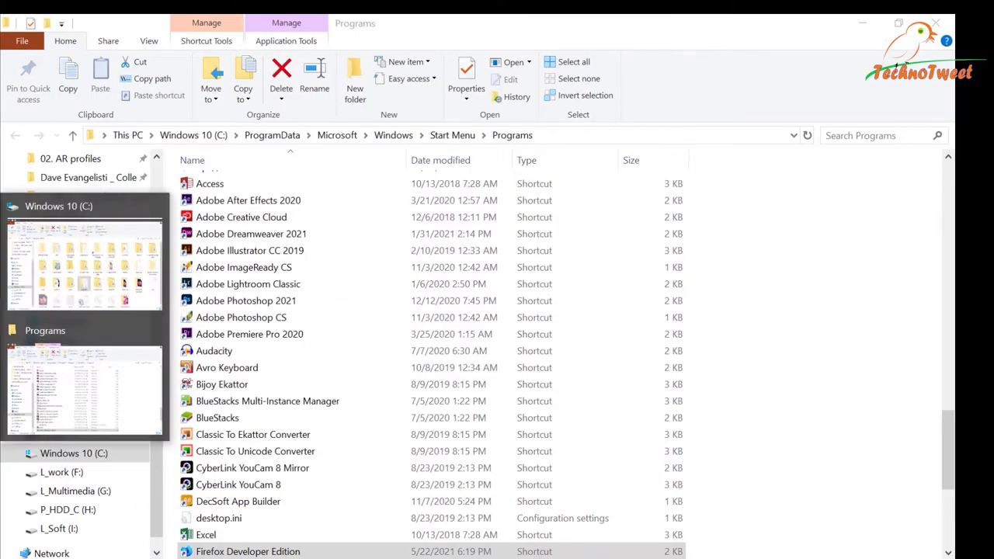
click(104, 222)
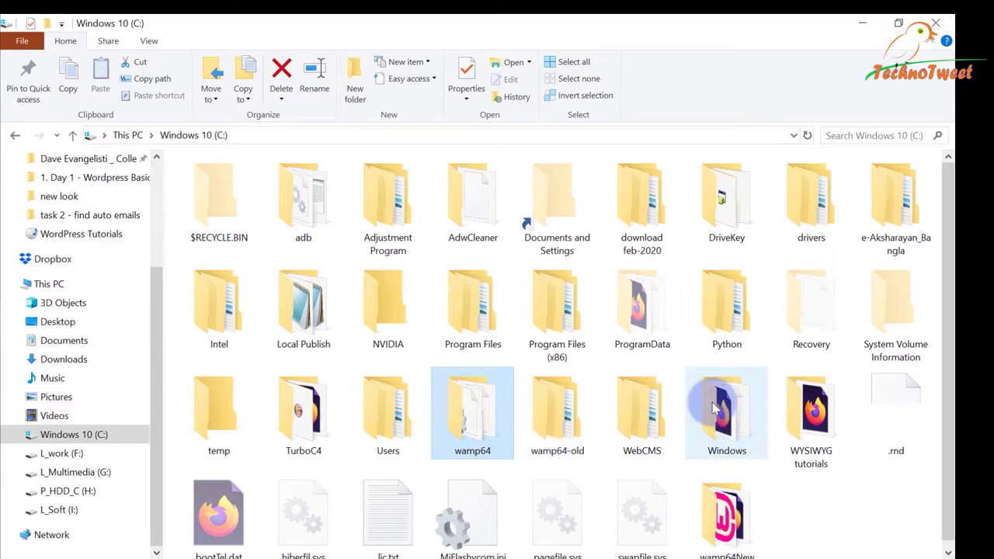
Minimize the open Explorer windows and restore the Windows 10 (C:) drive window.
click(861, 23)
click(860, 24)
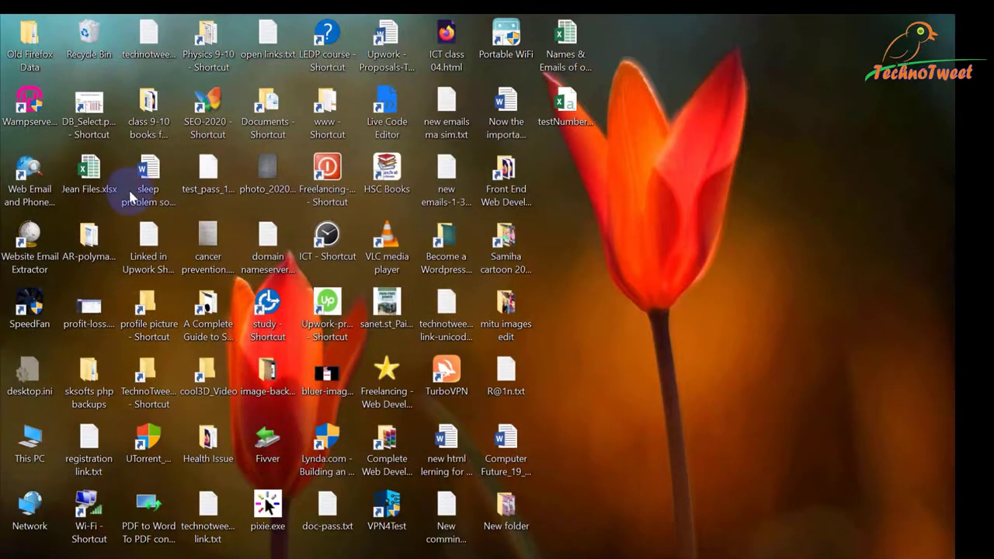
click(30, 100)
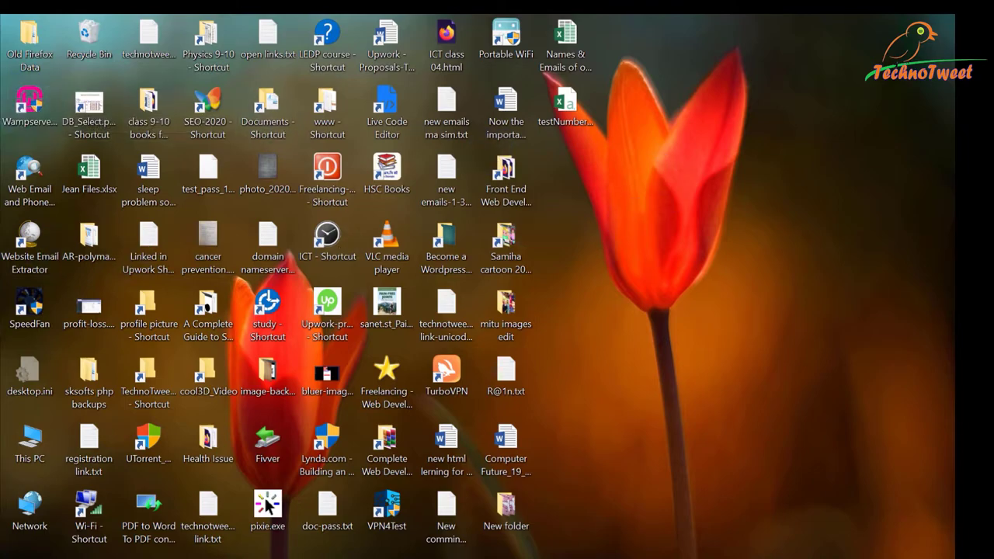
click(85, 249)
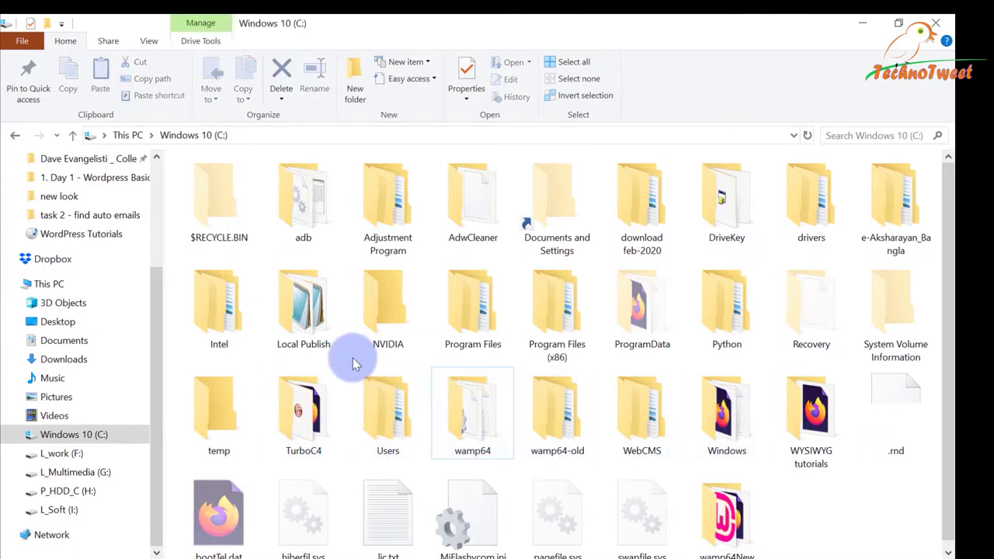
Open the wamp64New folder on the C: drive.
scroll(355, 357, down, 1)
click(738, 510)
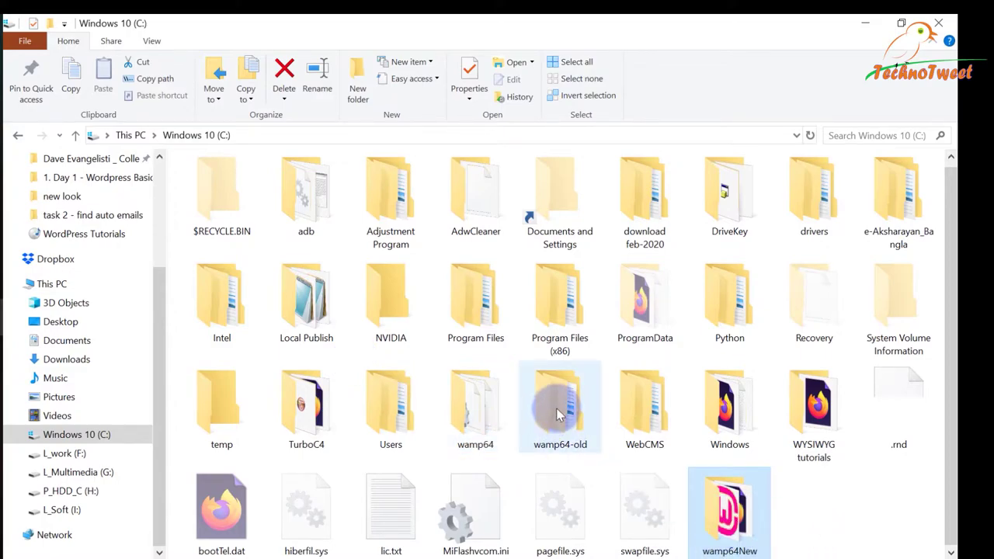
click(472, 411)
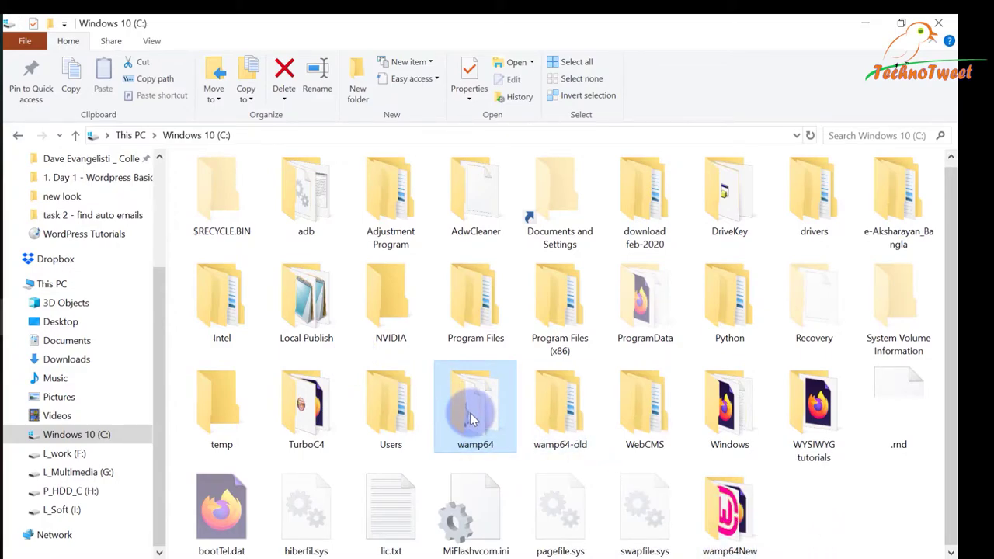
click(728, 535)
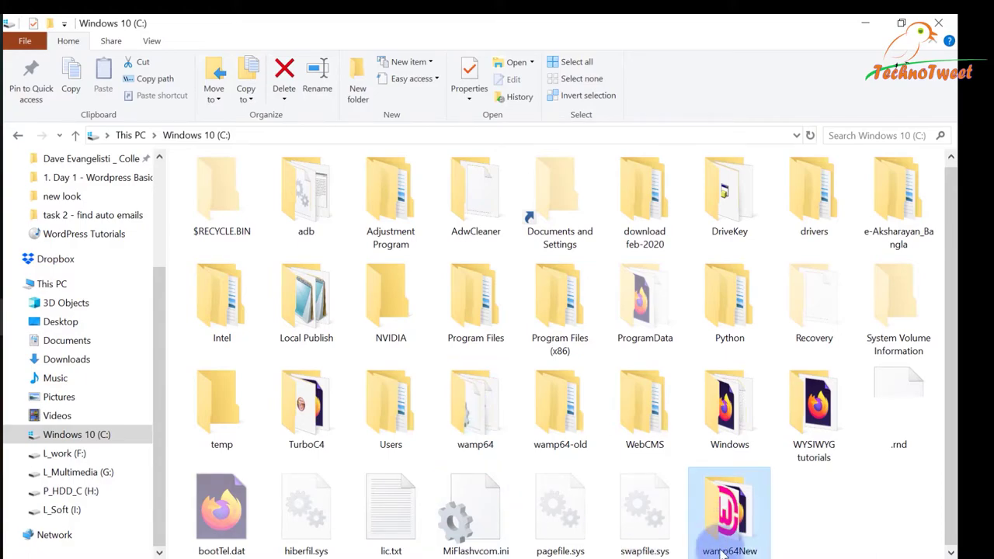
double_click(728, 534)
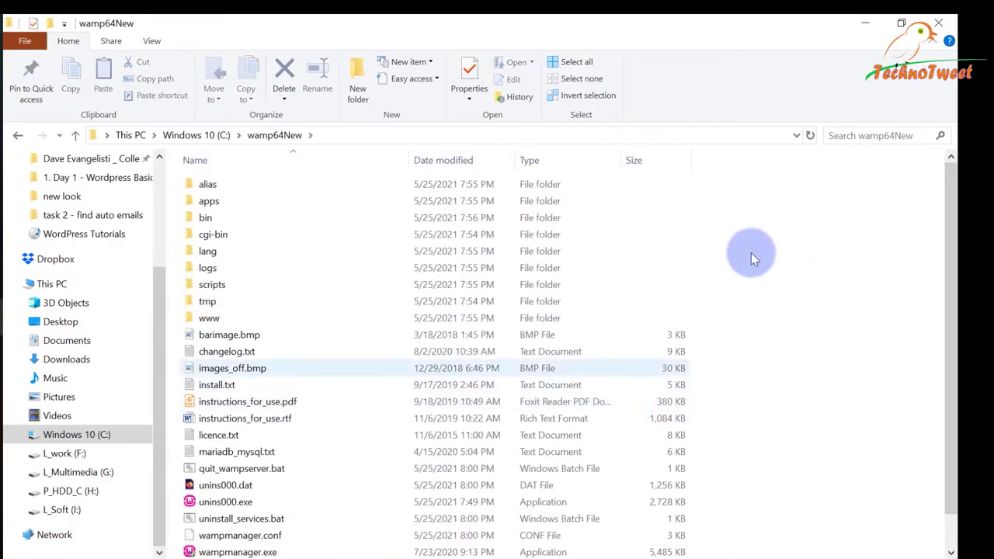
Run wampmanager.exe from C:\wamp64New to start WampServer.
scroll(601, 416, down, 1)
click(247, 519)
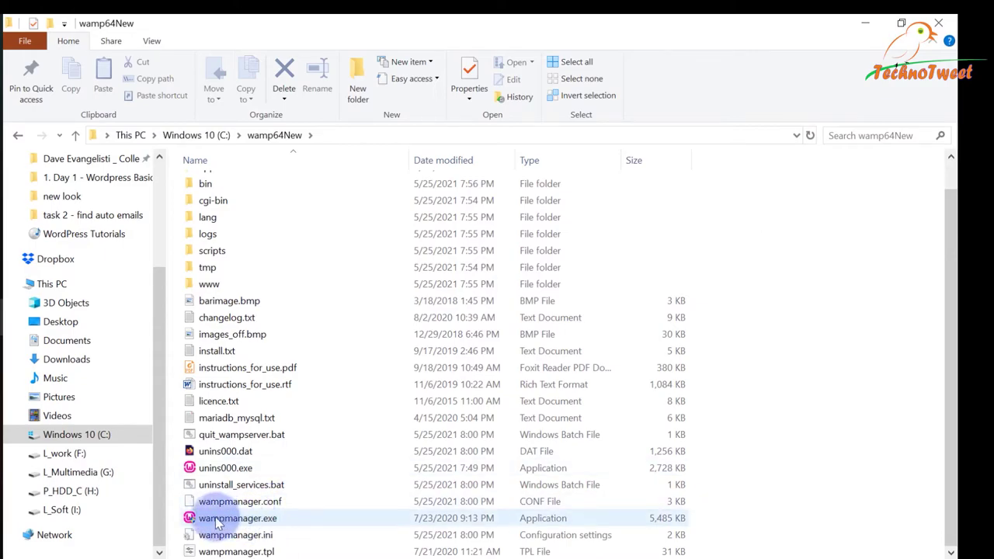
click(247, 521)
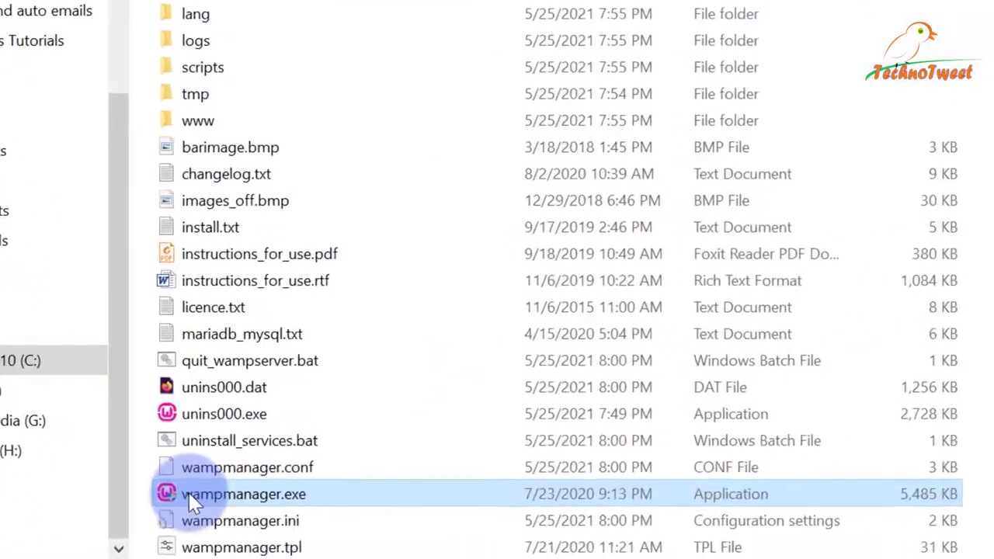
double_click(206, 520)
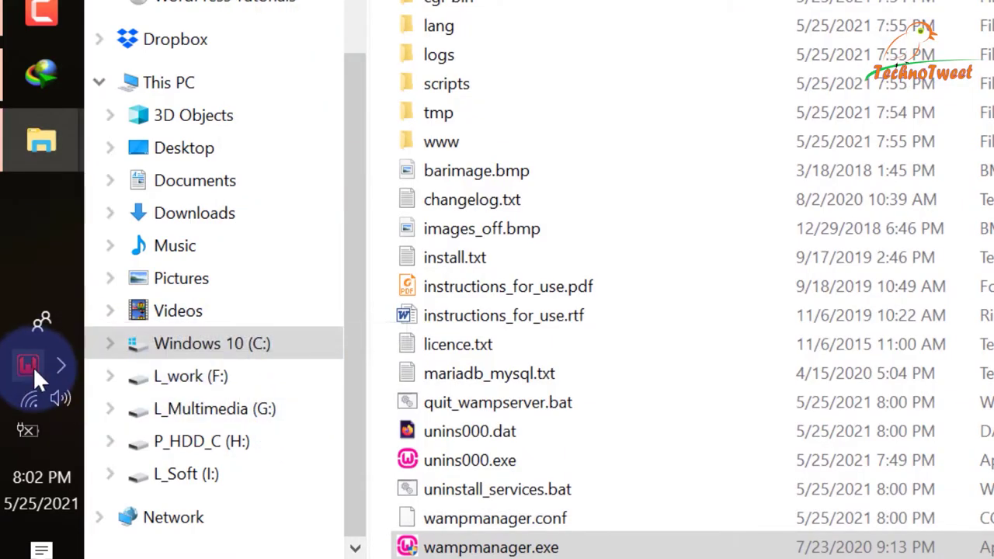
Confirm all WampServer 3.2.3 services are running via the tray icon, then choose Localhost.
click(27, 372)
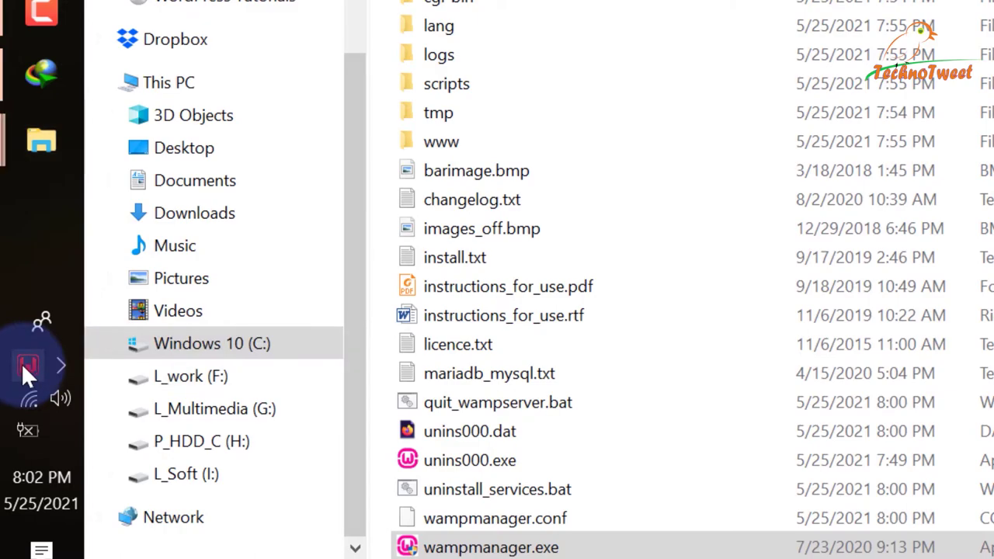
click(22, 365)
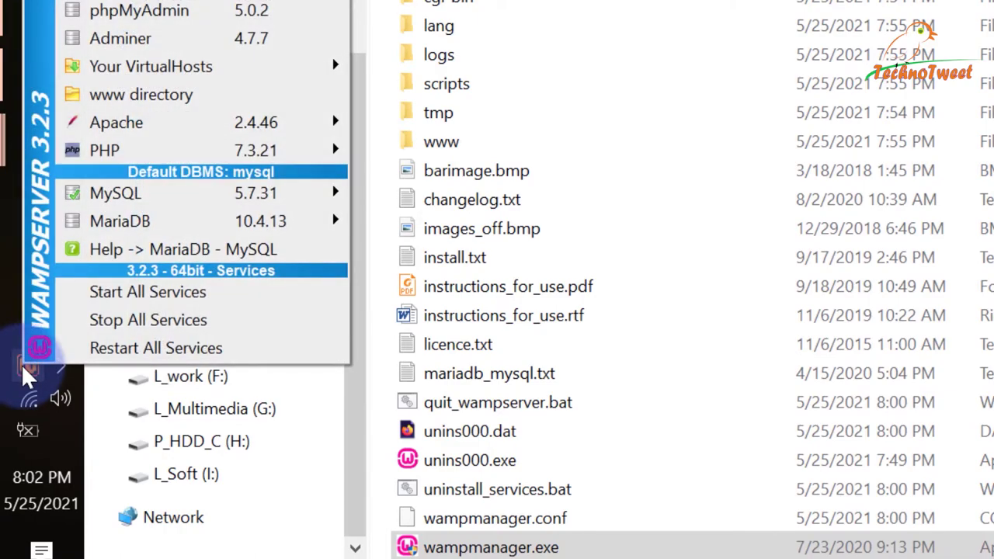
click(17, 372)
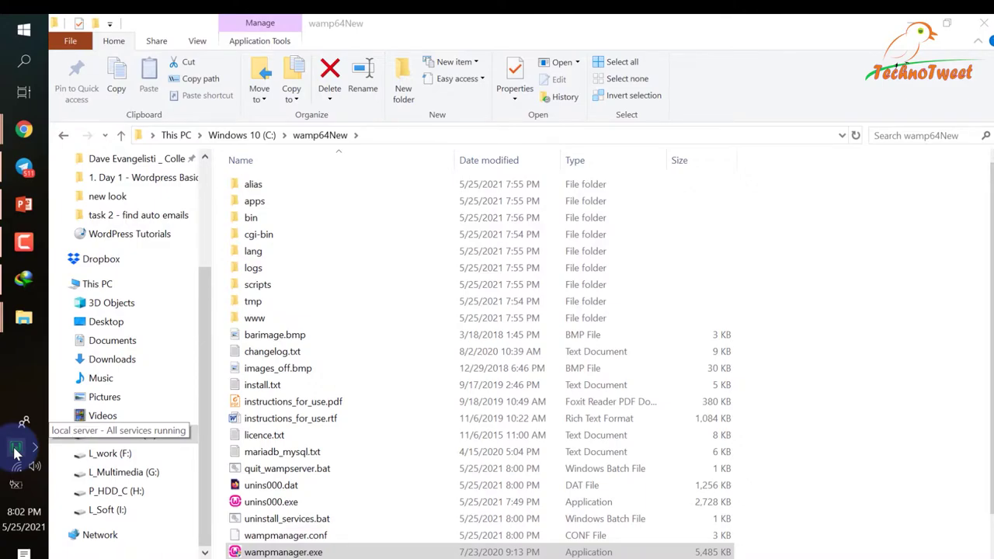
click(16, 450)
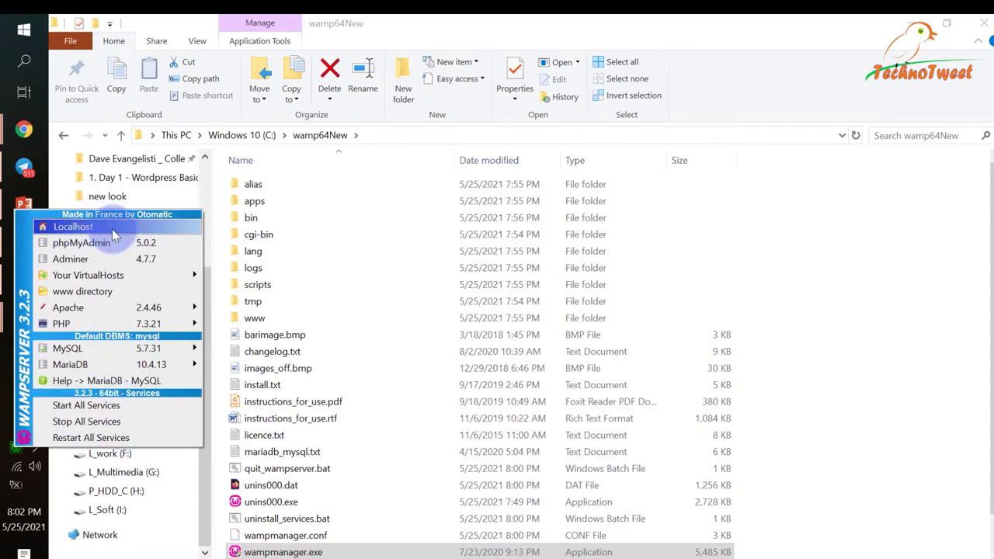
click(112, 229)
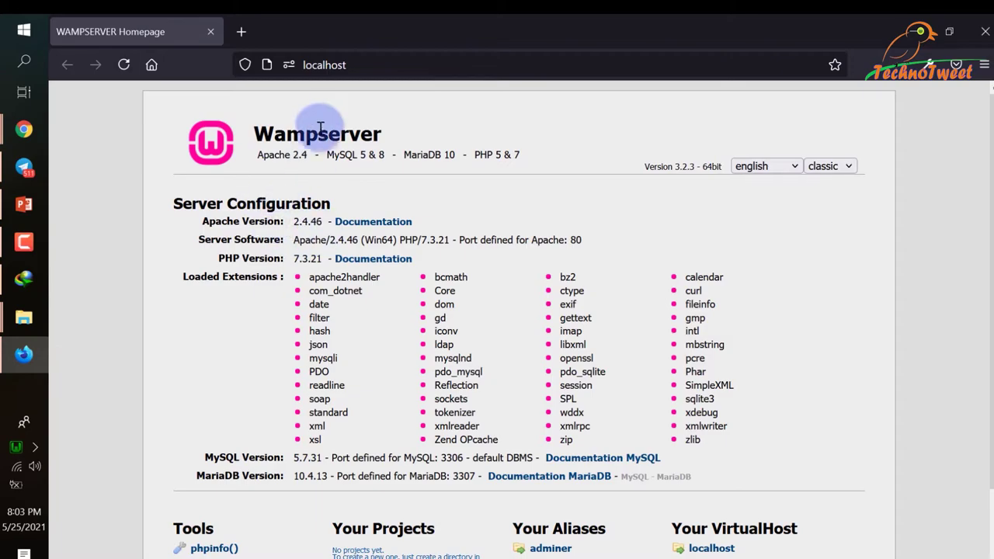
Scroll the localhost homepage to the Tools and Your Projects sections, then reveal hidden tray icons.
scroll(743, 388, down, 1)
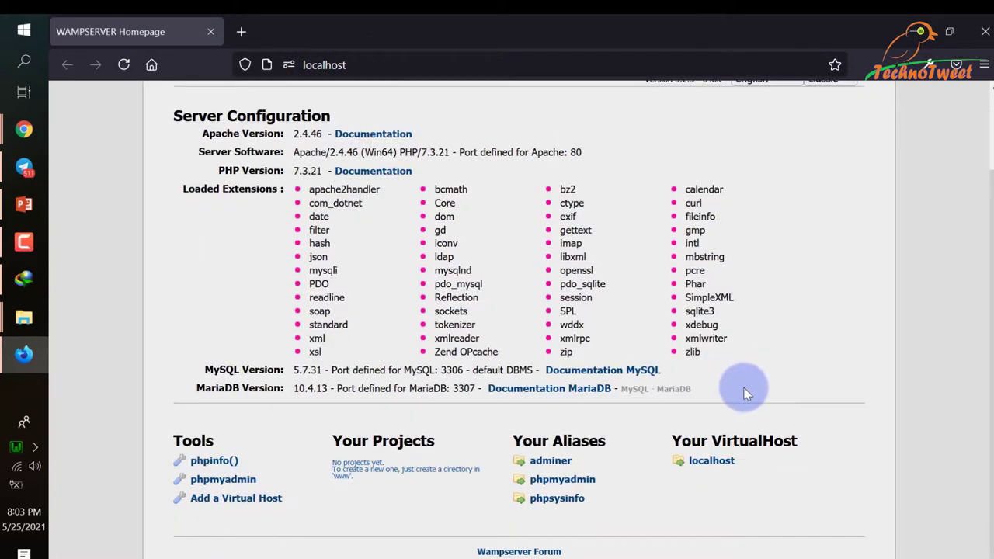
triple_click(374, 469)
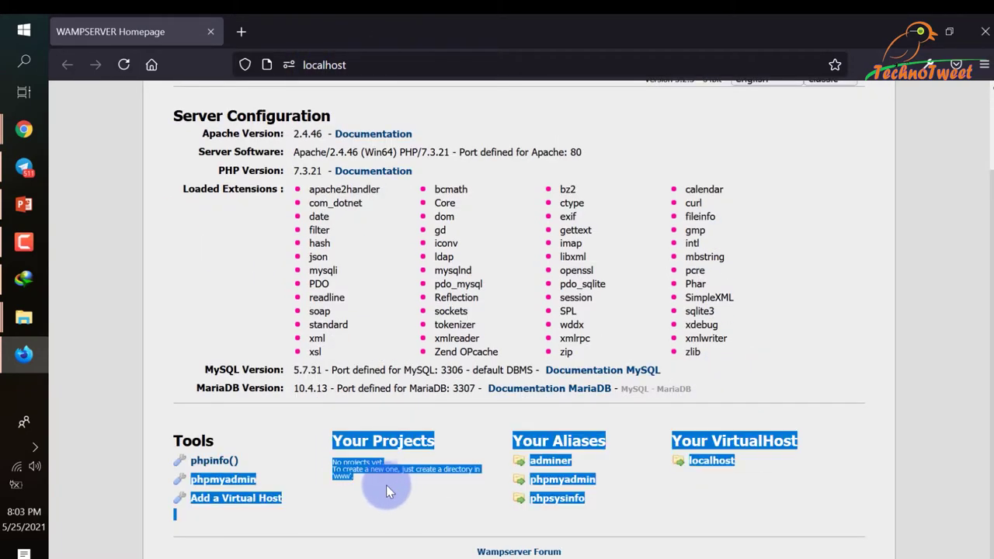
click(386, 484)
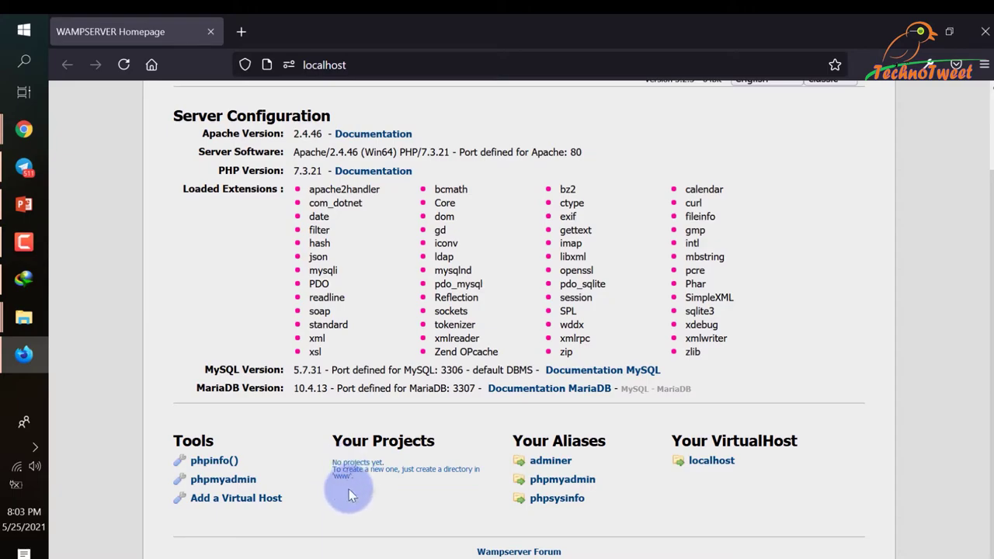
click(32, 447)
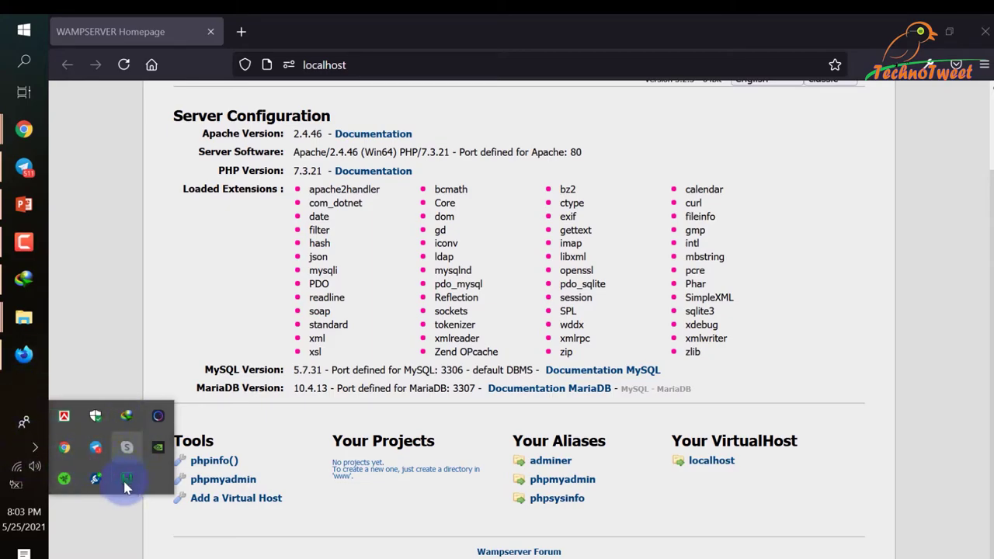
Open C:\wamp64New\www from the WampServer tray menu and select its seven items.
click(125, 482)
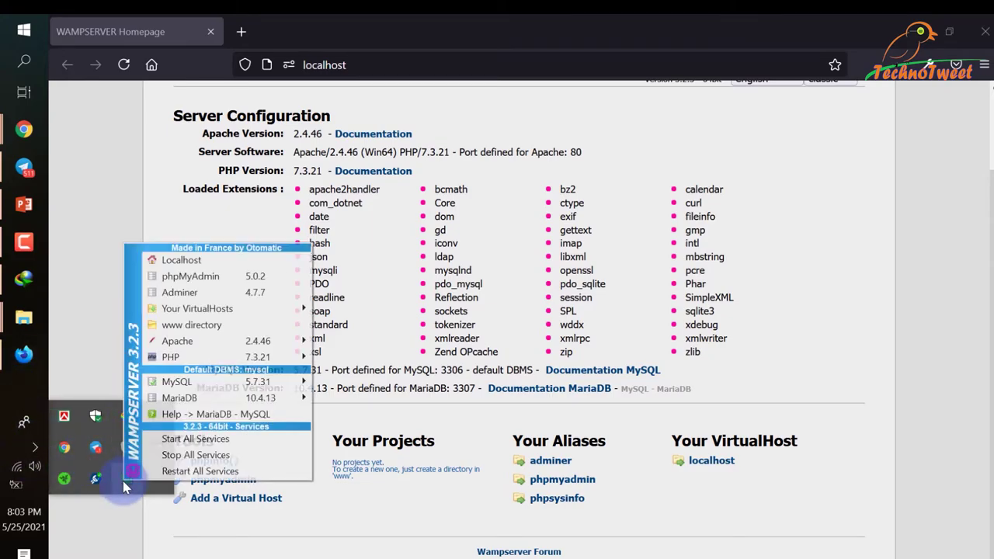
click(218, 329)
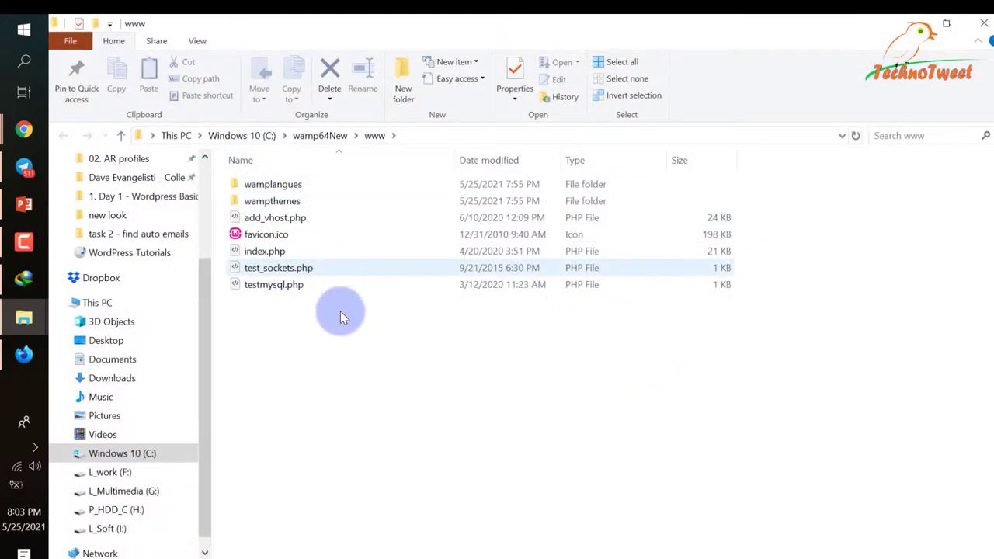
drag(351, 398, 277, 168)
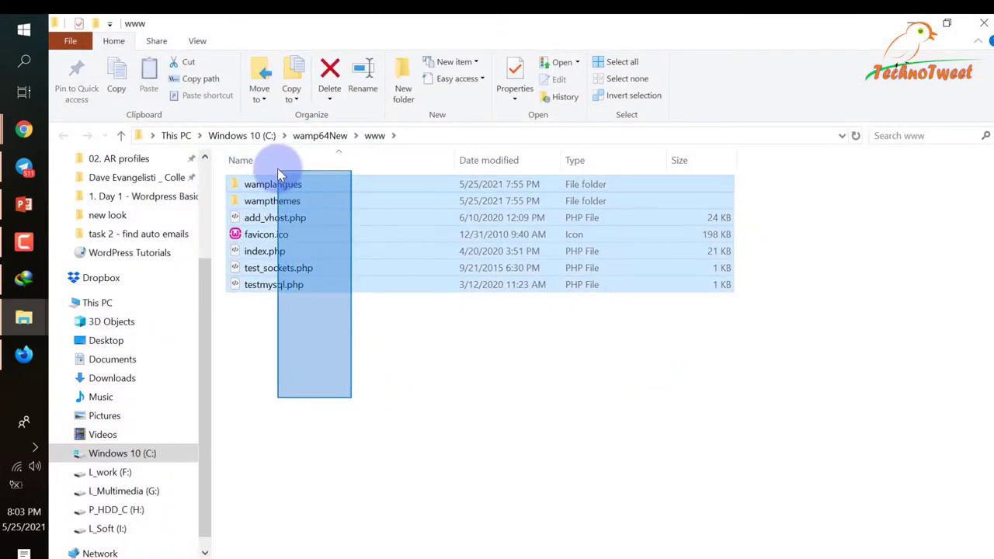
right_click(272, 200)
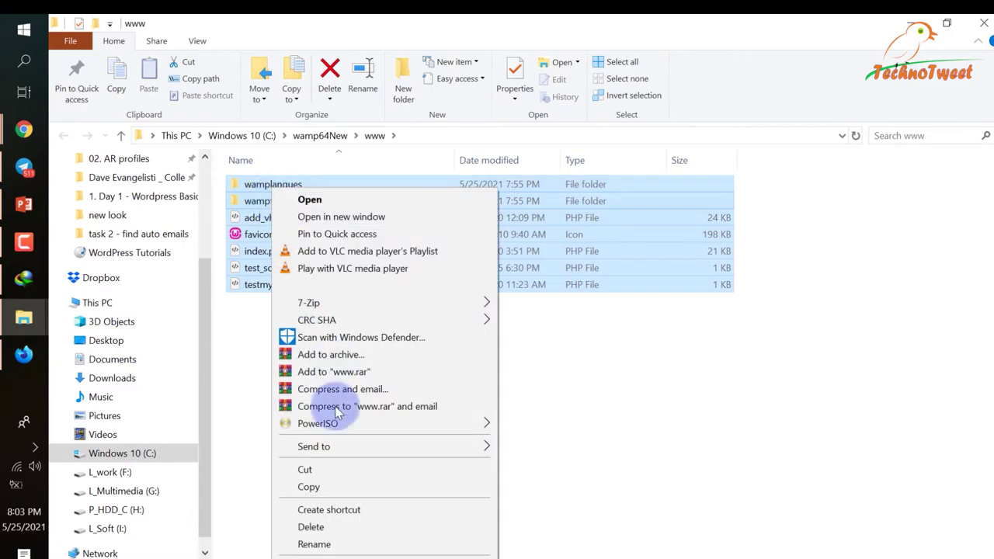
click(332, 470)
right_click(580, 411)
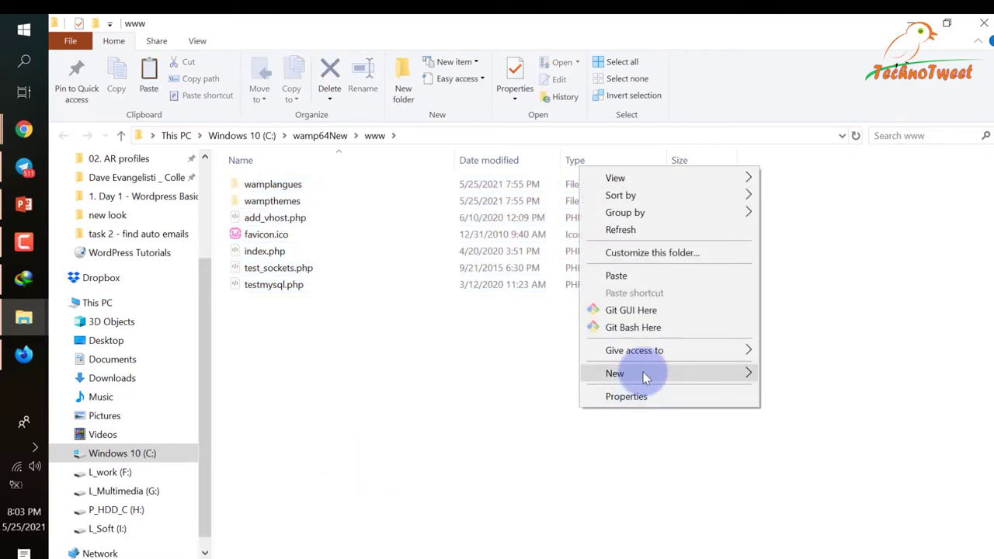
mouse_move(645, 373)
click(808, 142)
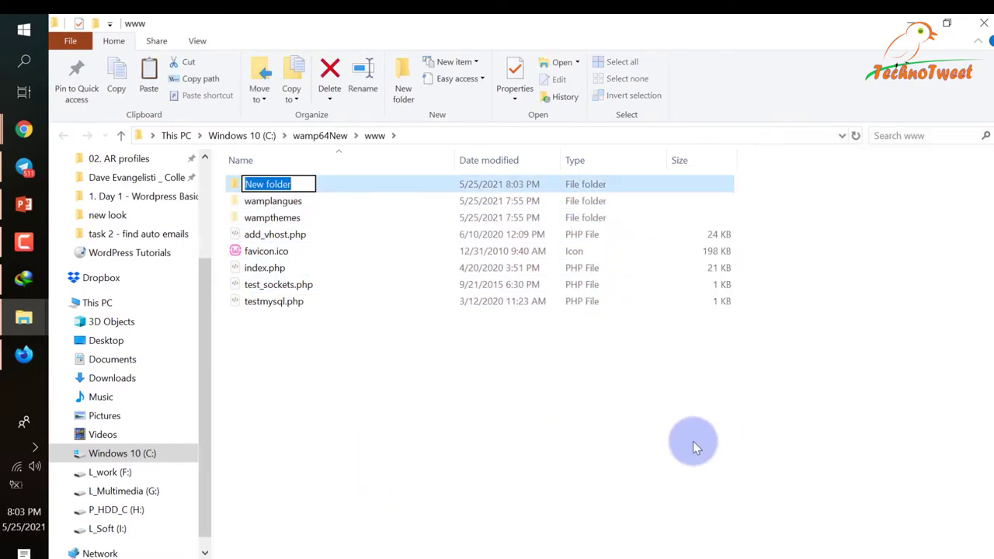
text(old files)
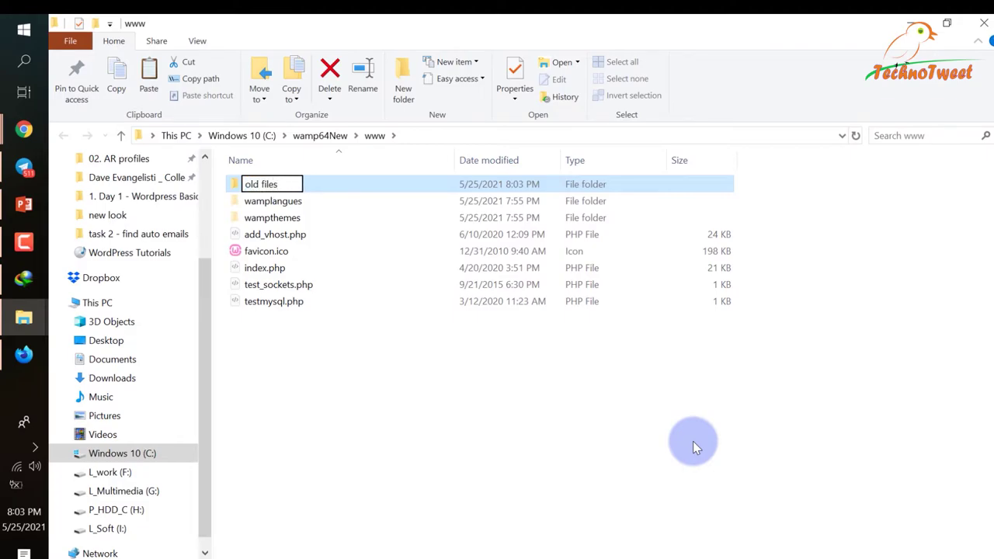
key(Return)
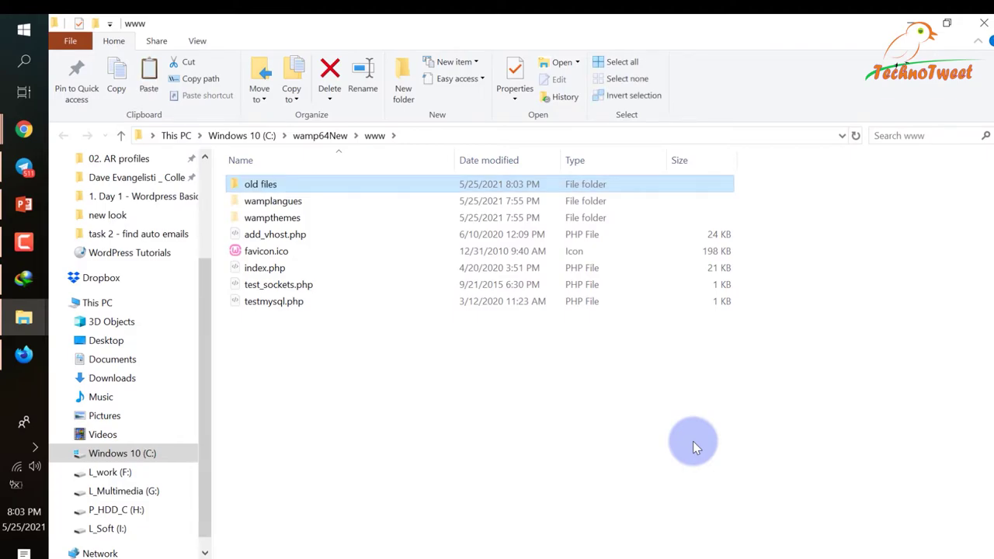
key(Return)
key(ctrl+v)
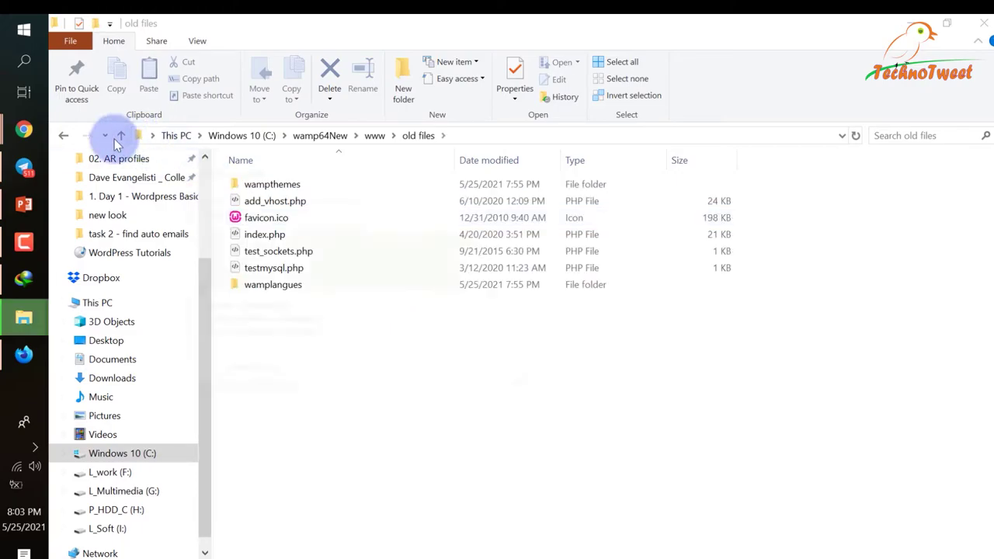
click(121, 136)
click(24, 354)
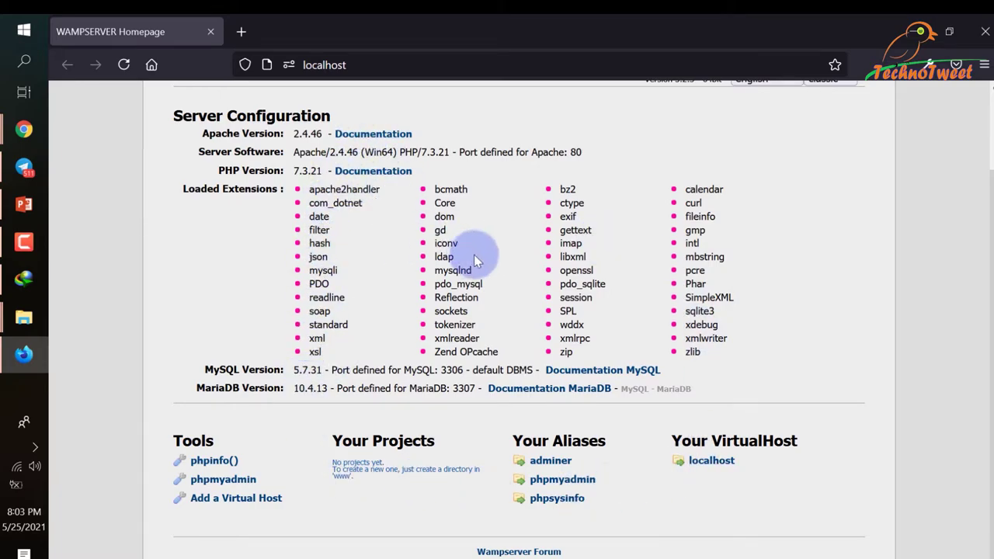
key(alt+Tab)
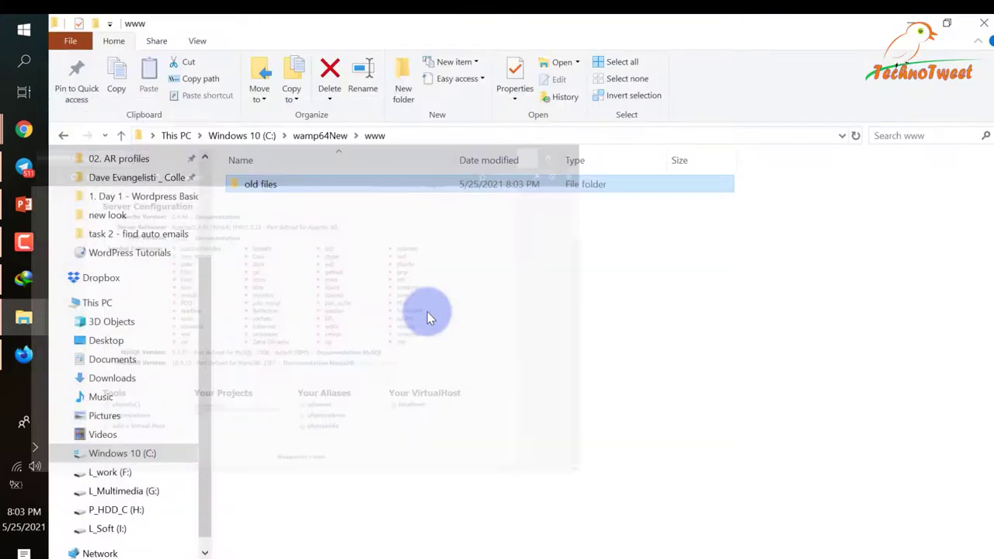
Create a New Text Document in www, then view and dismiss the www folder properties.
right_click(319, 294)
mouse_move(383, 518)
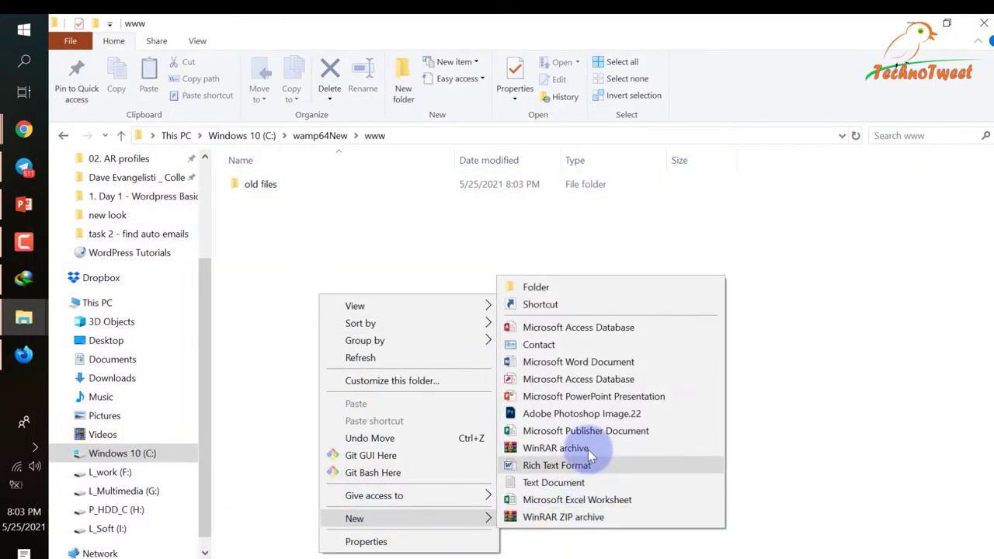
click(567, 482)
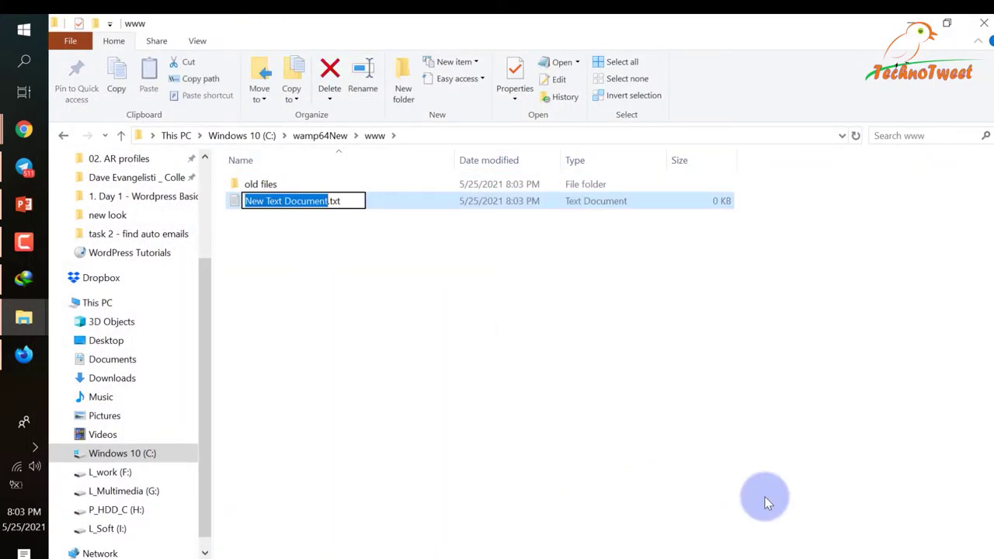
click(345, 319)
right_click(345, 319)
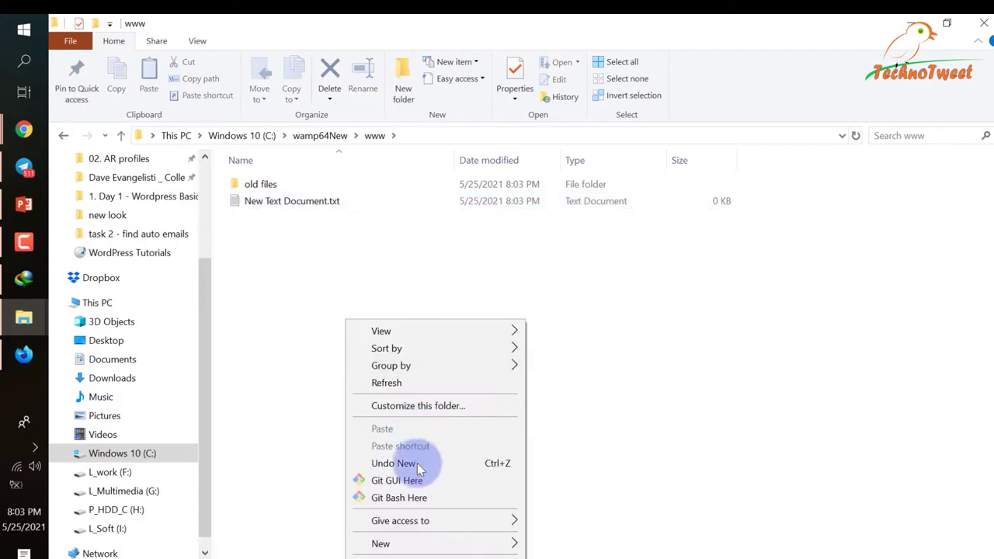
click(416, 555)
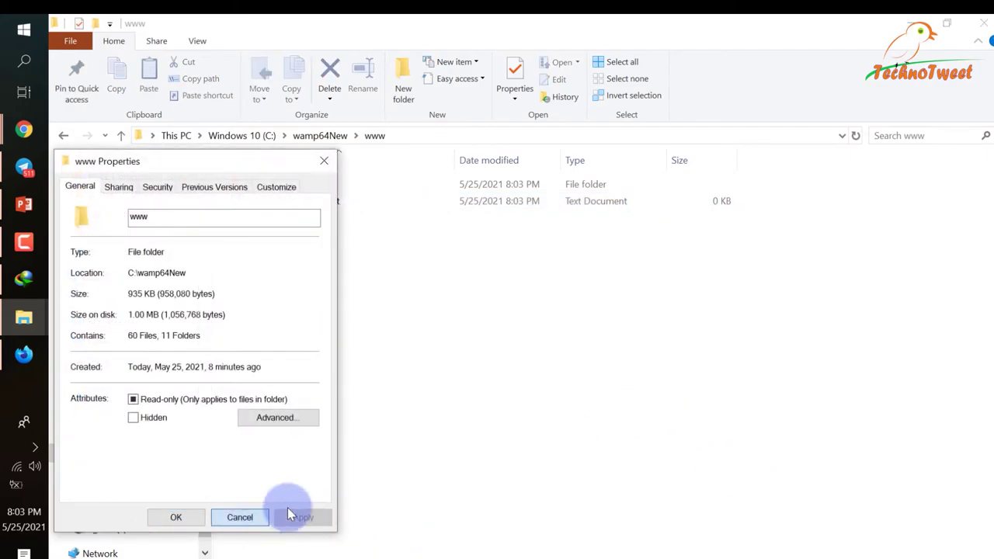
click(268, 517)
Create a folder named 'project 1' in www and open it.
right_click(410, 469)
mouse_move(424, 435)
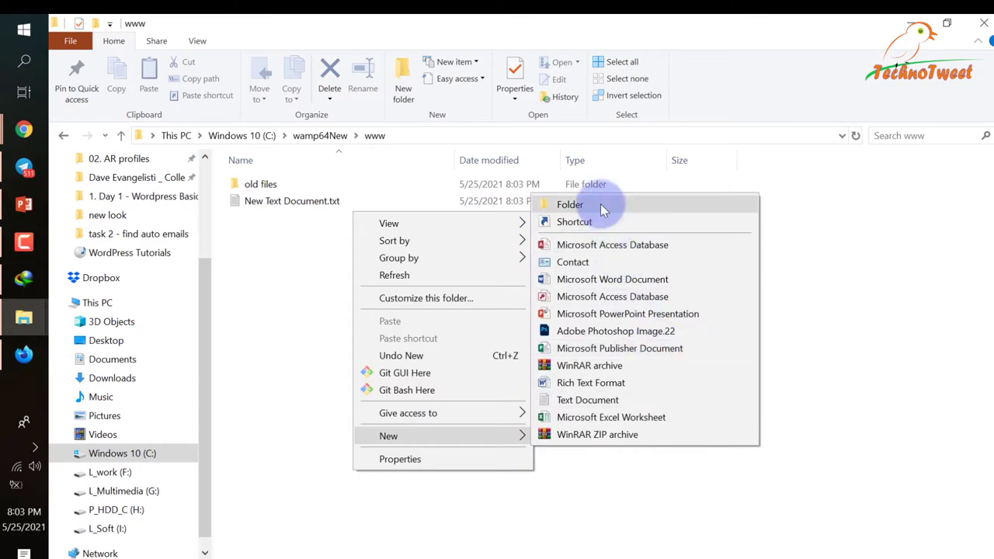
click(603, 209)
text(project 1)
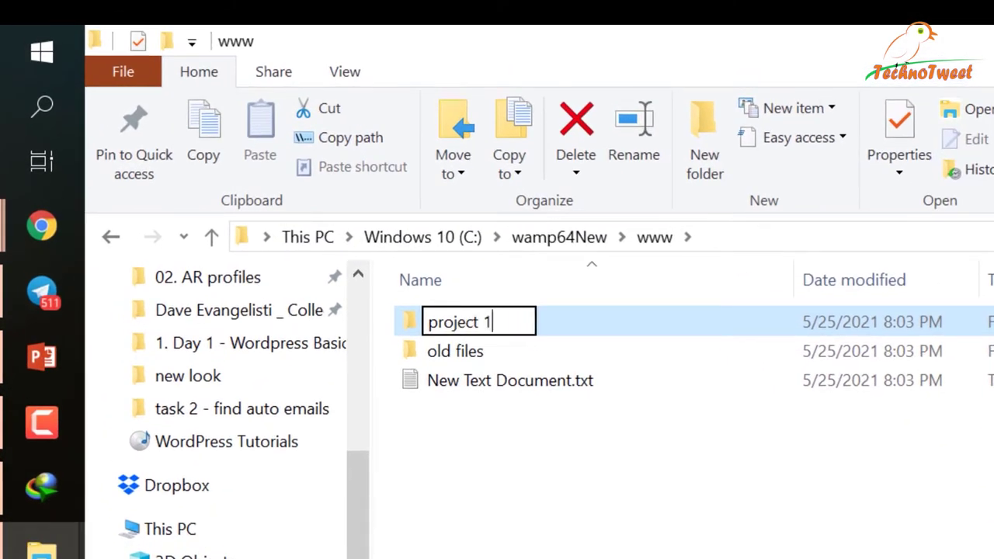
key(Return)
key(Return)
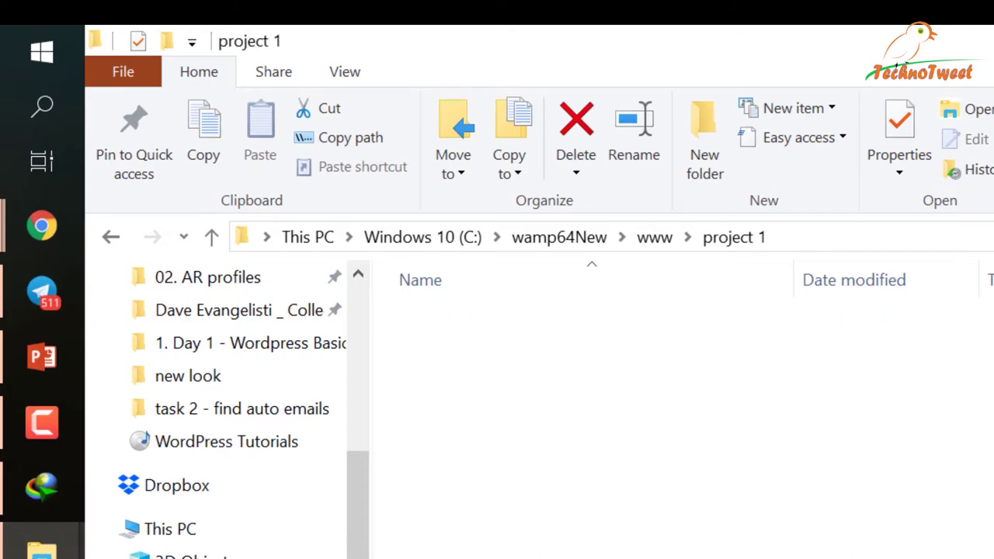
Add an empty file named test.html inside project 1.
right_click(581, 478)
text(t Document.txt)
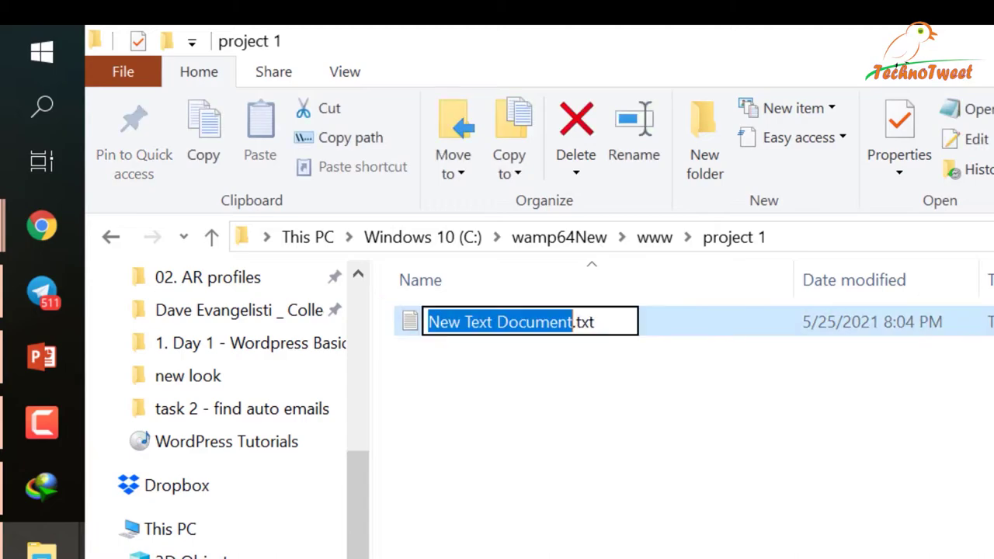
text(est)
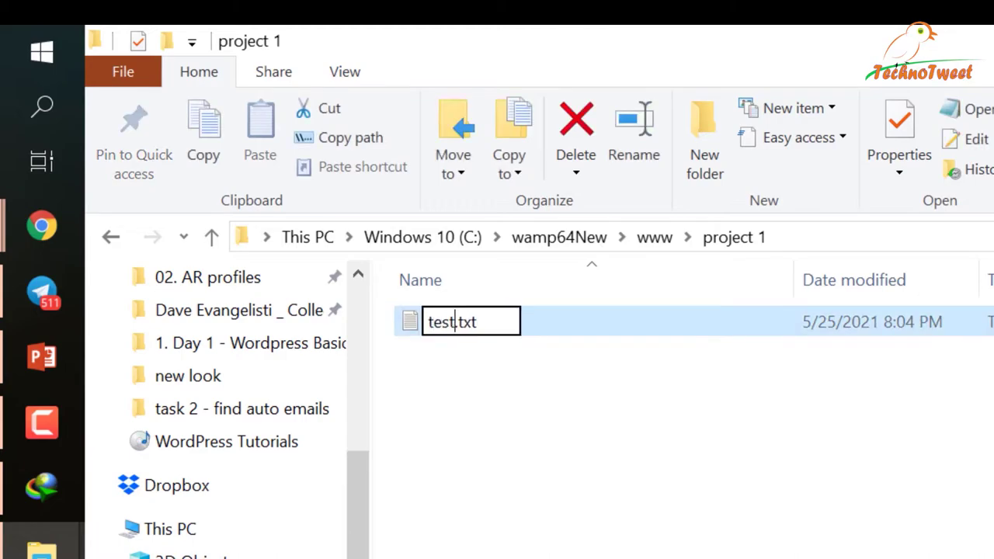
text(html)
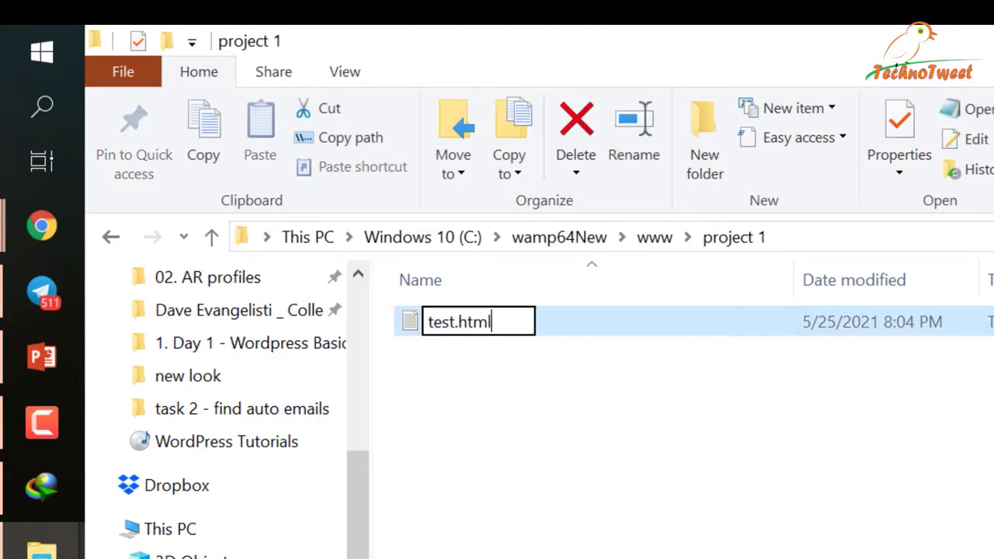
key(Return)
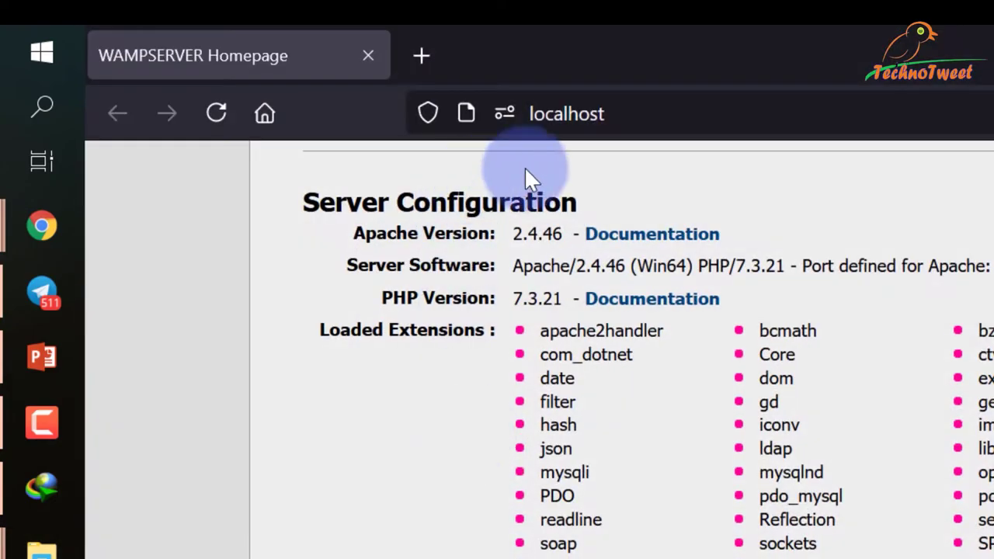
Open a new Firefox tab next to the localhost page, then return to File Explorer.
click(683, 114)
click(227, 497)
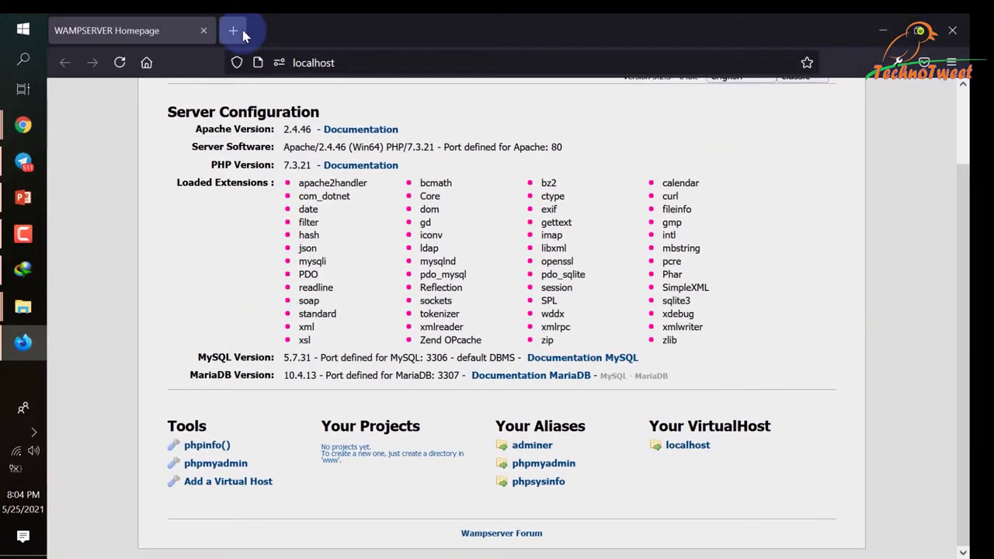
click(293, 39)
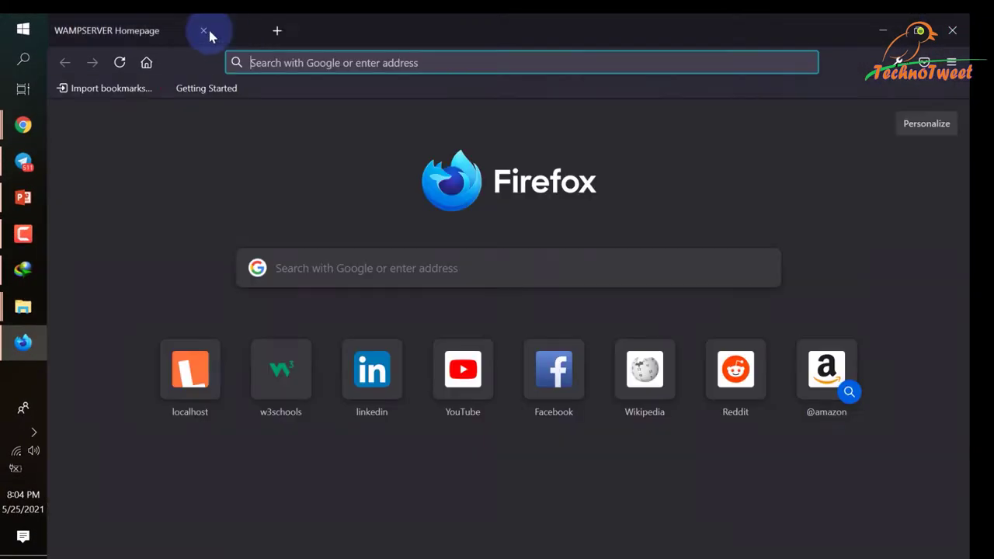
click(22, 306)
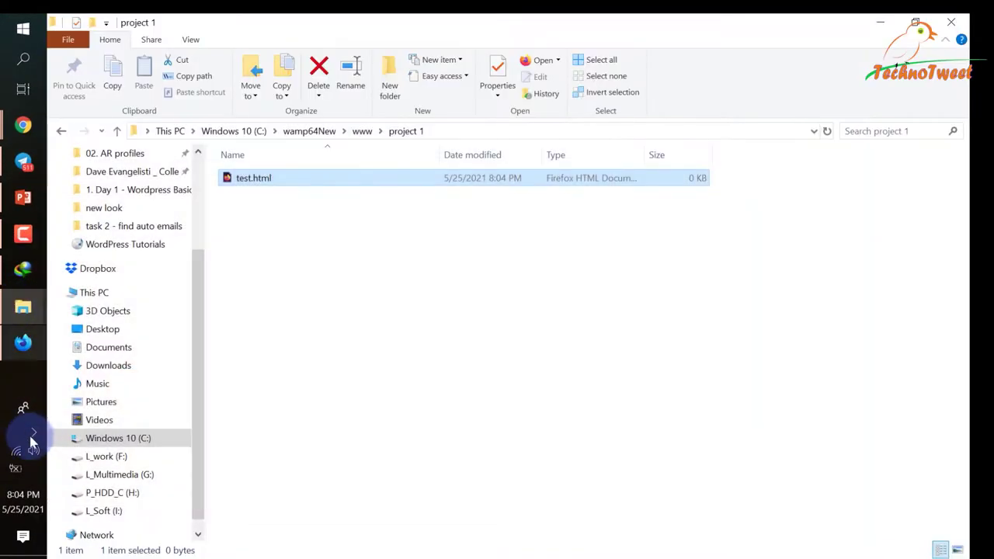
Show C:\wamp64New\www in Explorer via WampServer's www directory option, with Firefox minimized.
click(34, 433)
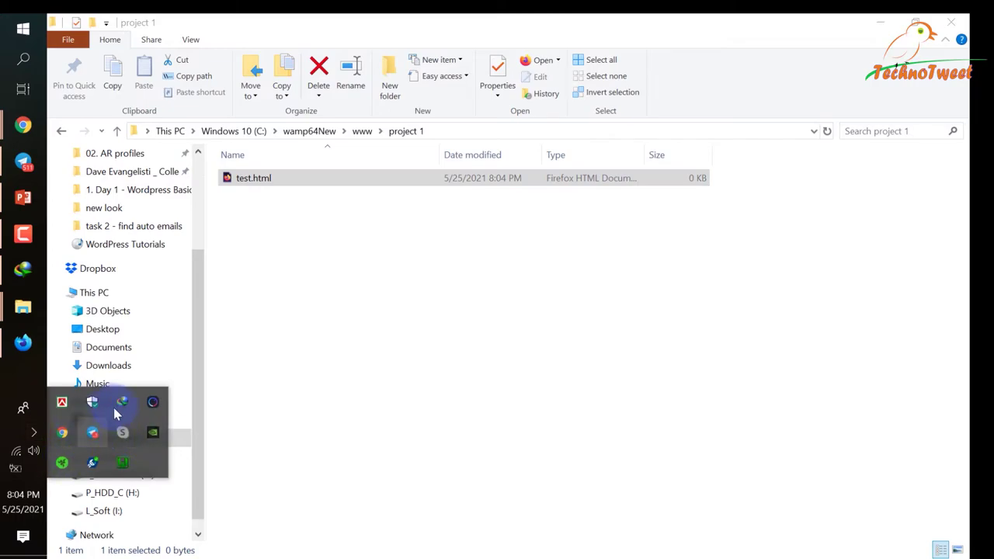
click(121, 462)
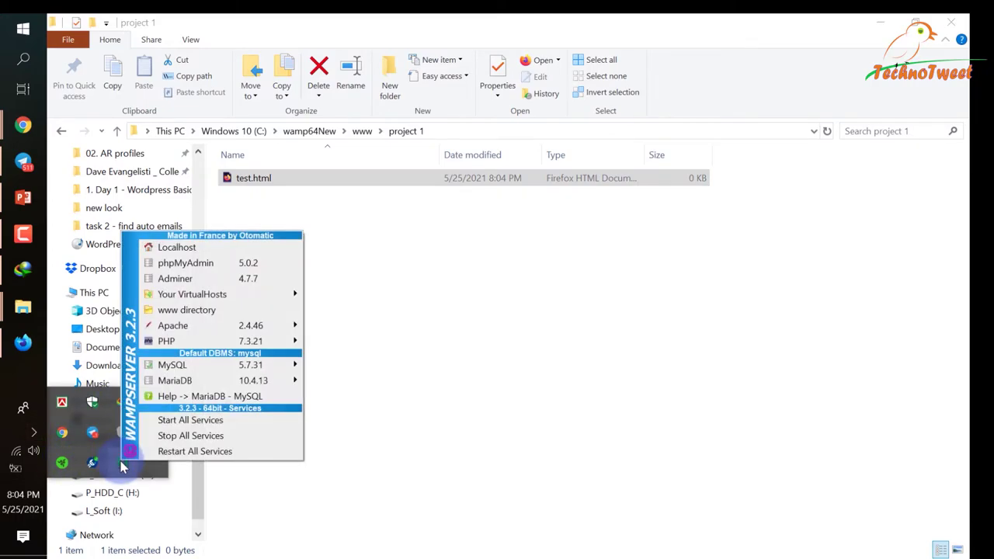
click(223, 310)
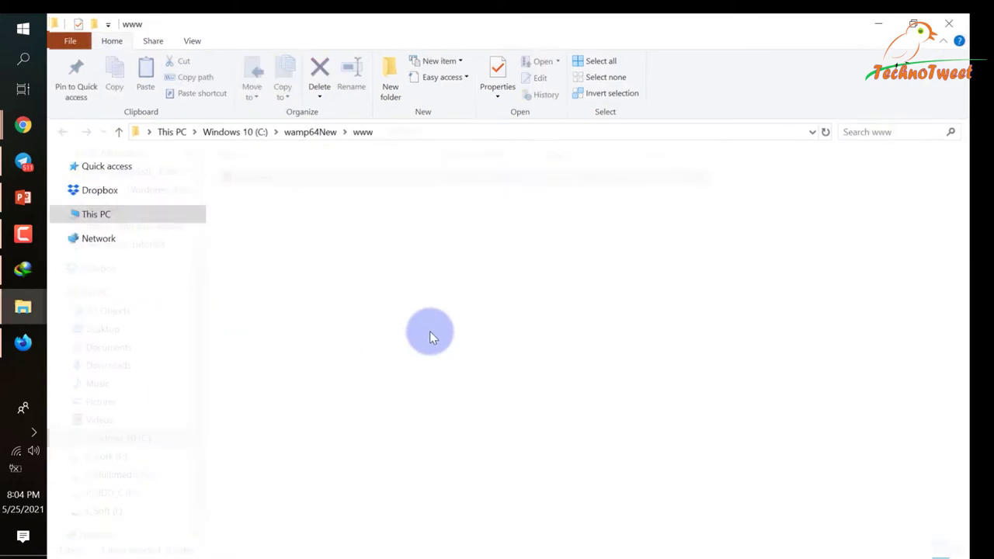
click(22, 344)
click(22, 344)
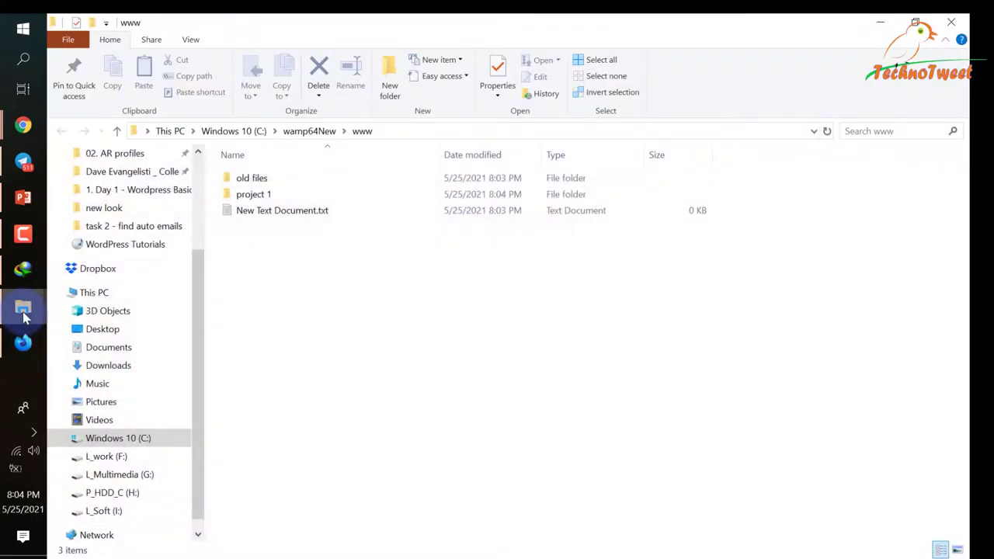
click(34, 433)
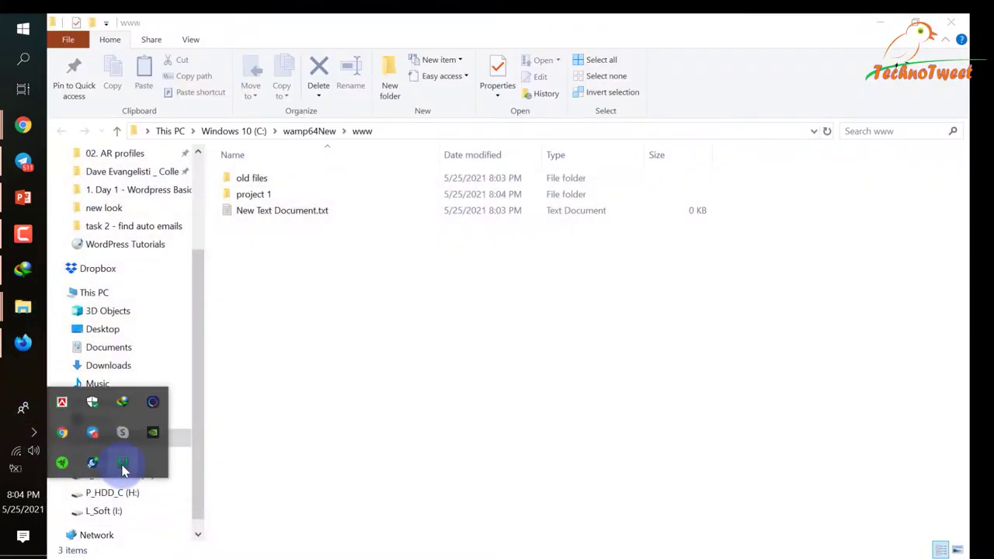
click(122, 465)
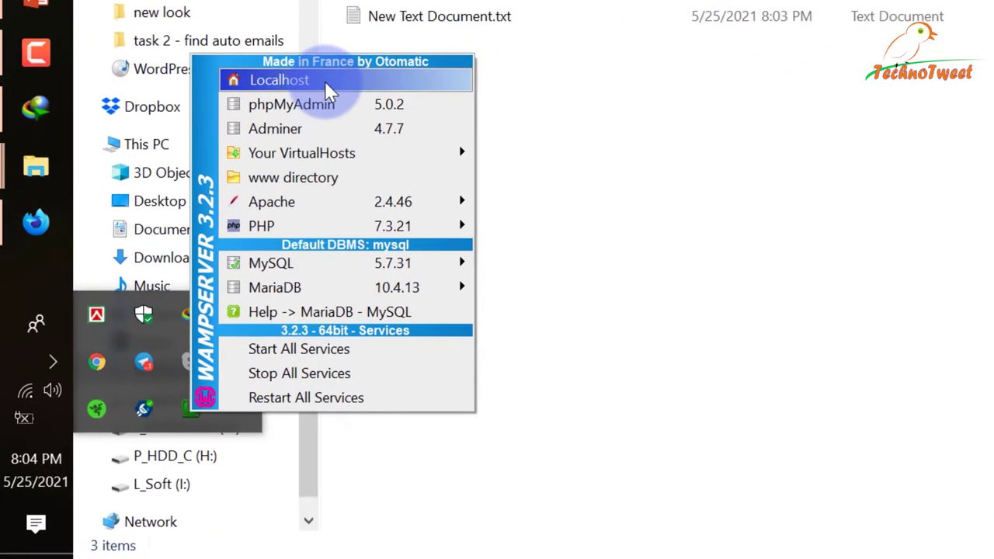
Load localhost in a new Firefox tab, showing New Text Document.txt, old files/ and project 1/.
click(325, 81)
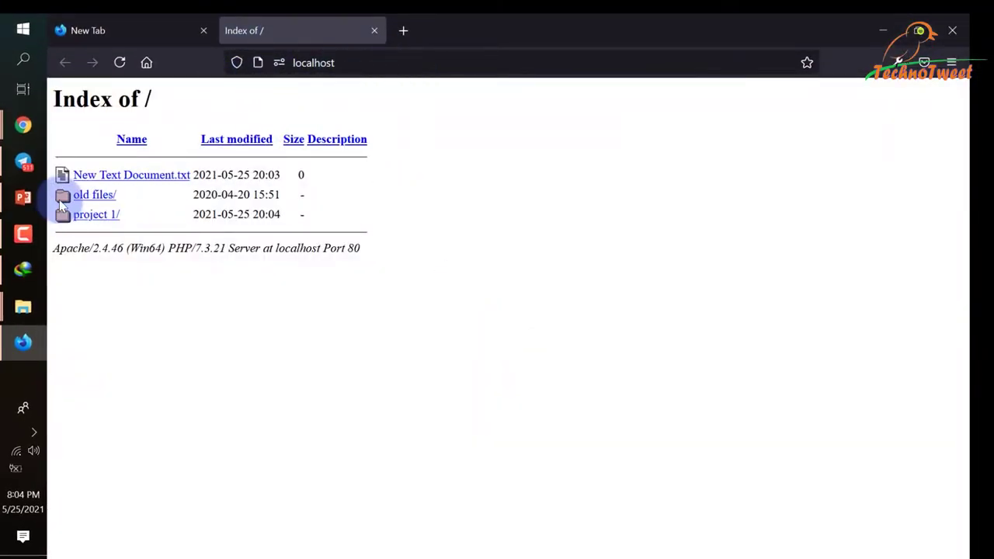
click(127, 31)
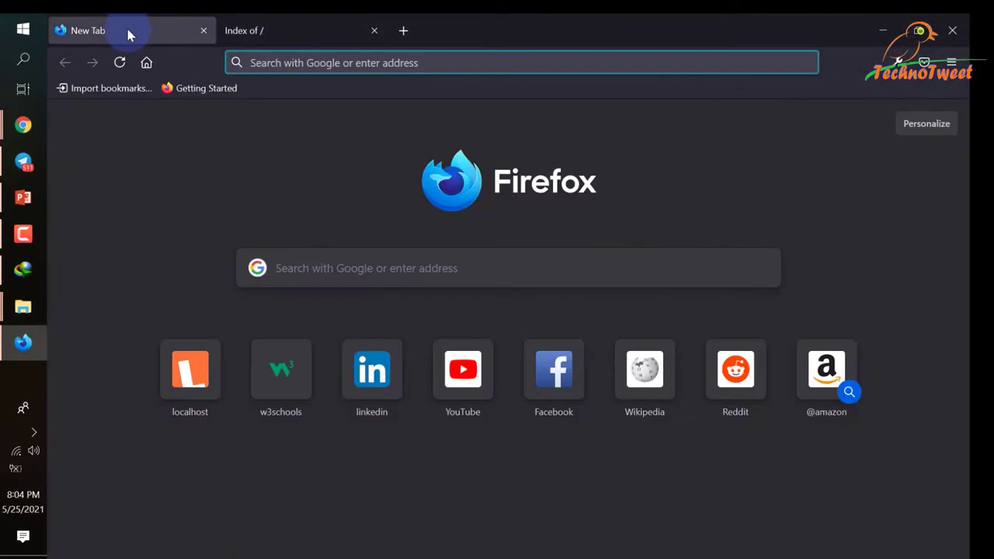
click(329, 33)
click(403, 31)
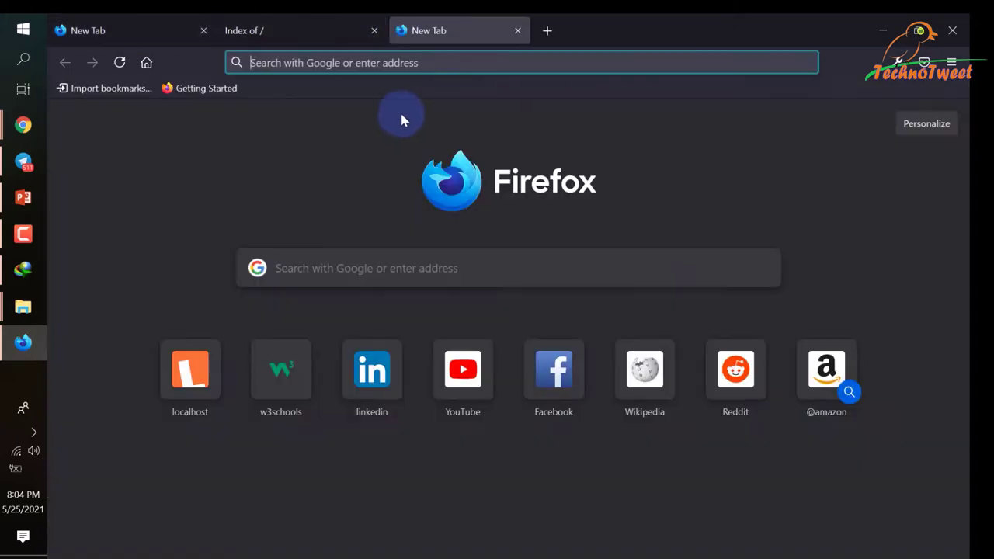
text(localhost/)
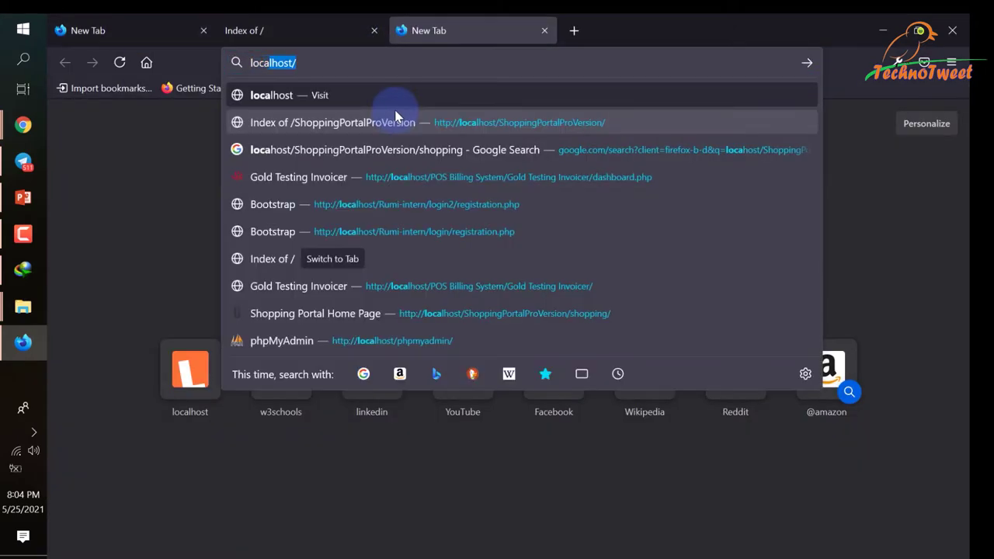
key(Return)
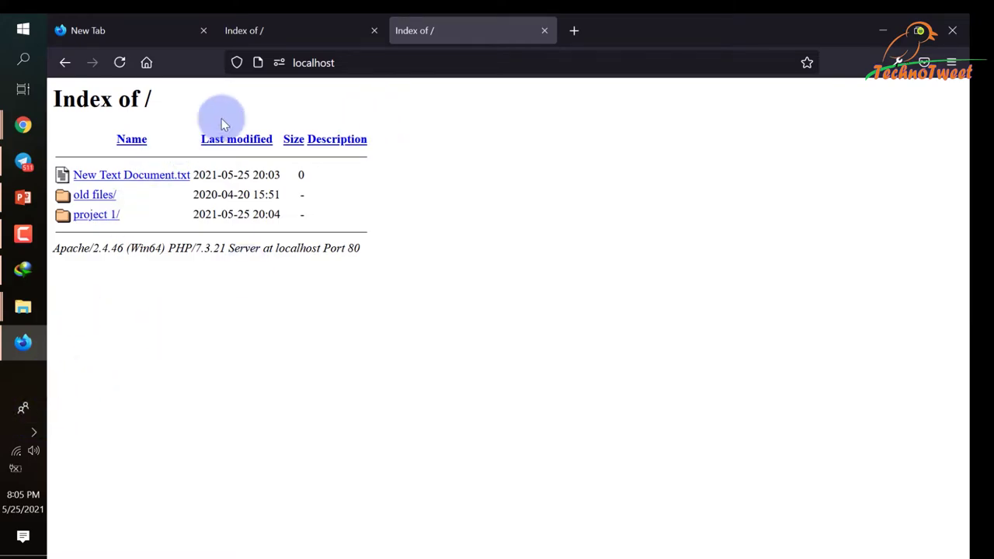
click(357, 62)
click(142, 225)
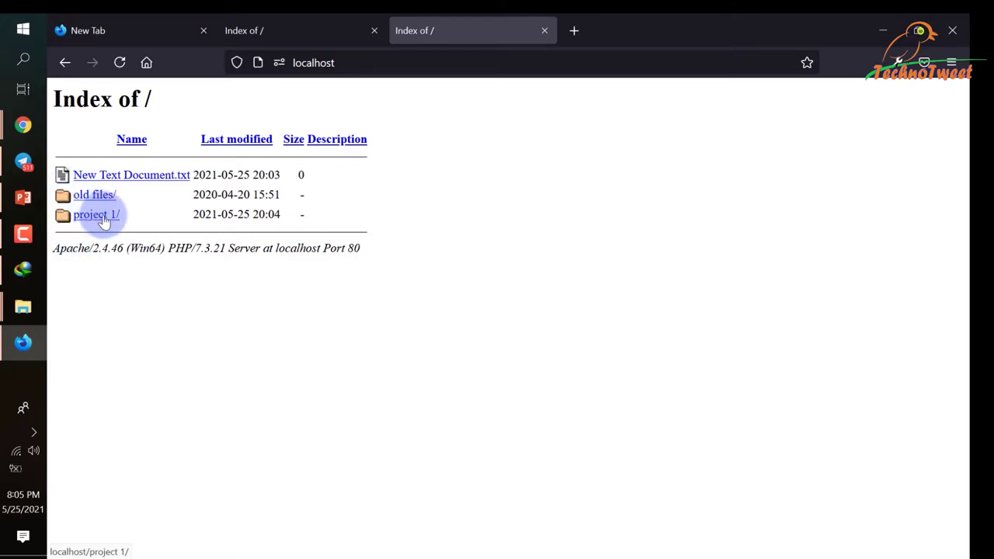
Browse to localhost/project 1/test.html and confirm its page source is empty.
click(104, 222)
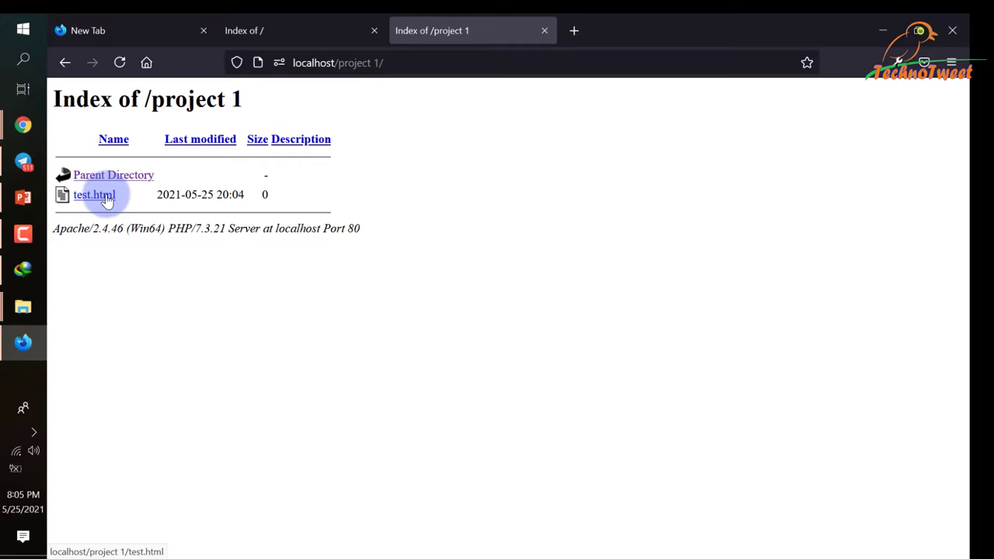
click(107, 199)
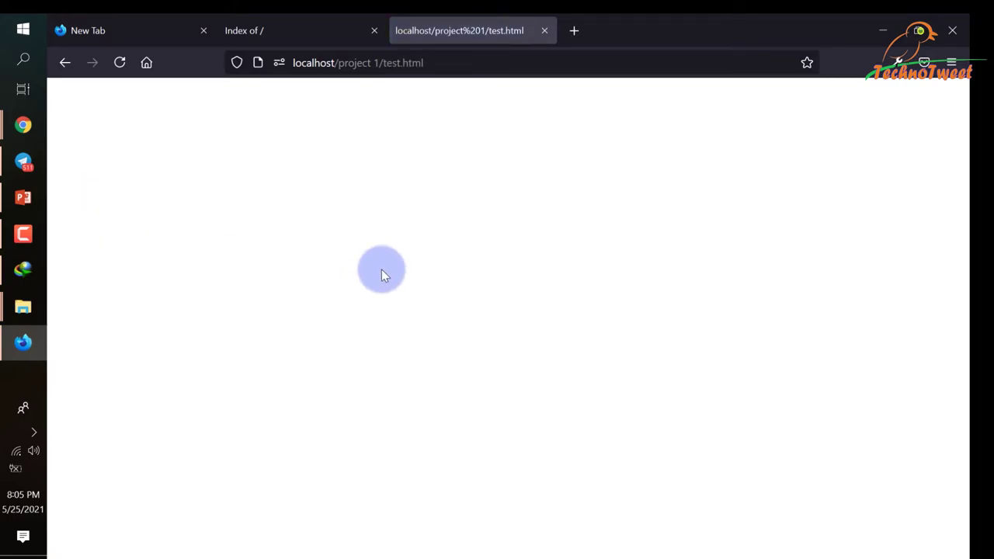
right_click(412, 224)
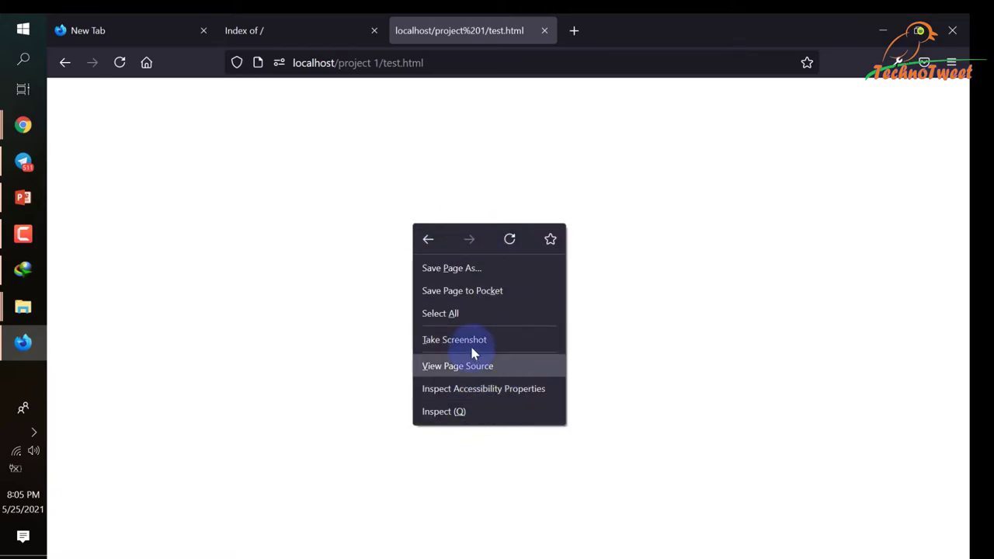
click(476, 373)
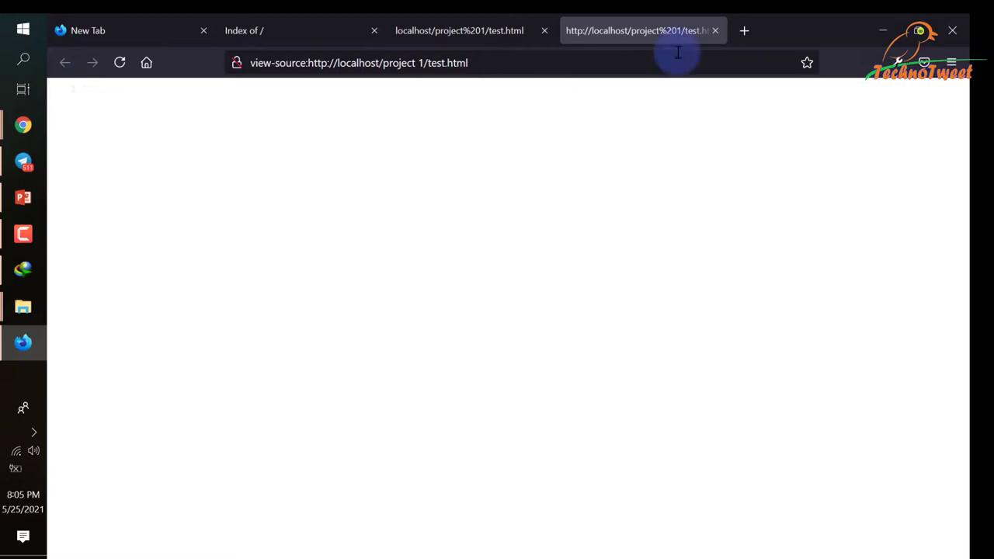
click(715, 30)
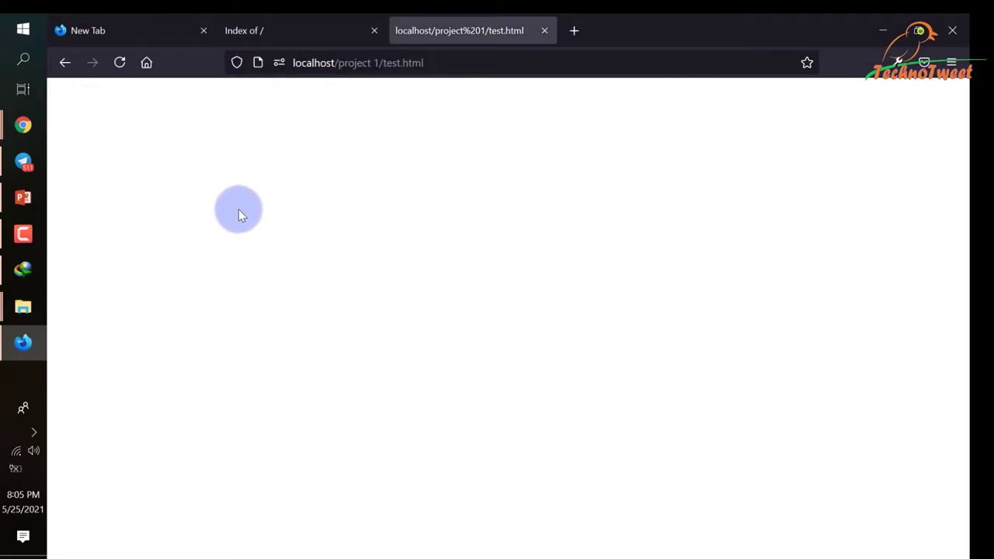
click(23, 306)
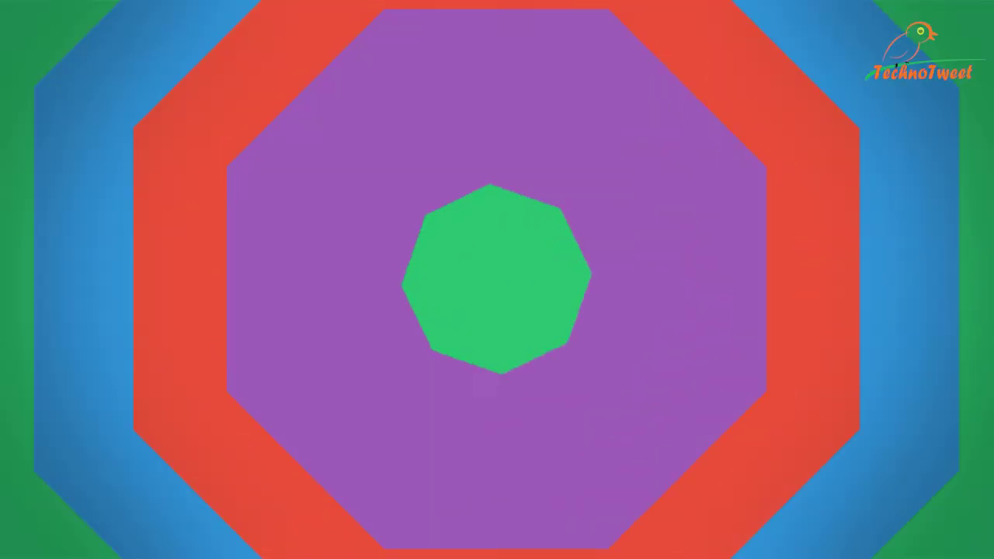
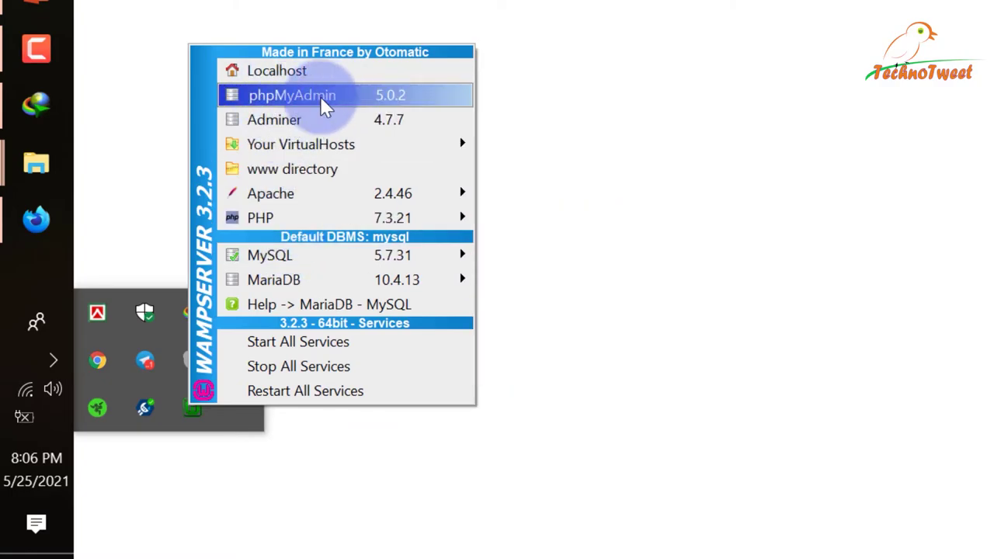
Open phpMyAdmin from the WampServer menu and keep root as the username.
click(345, 106)
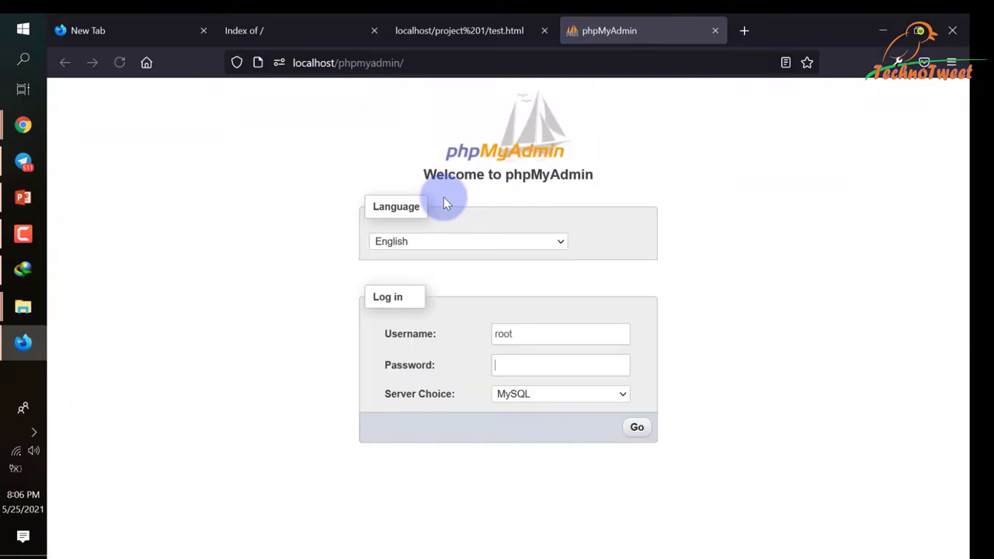
click(763, 317)
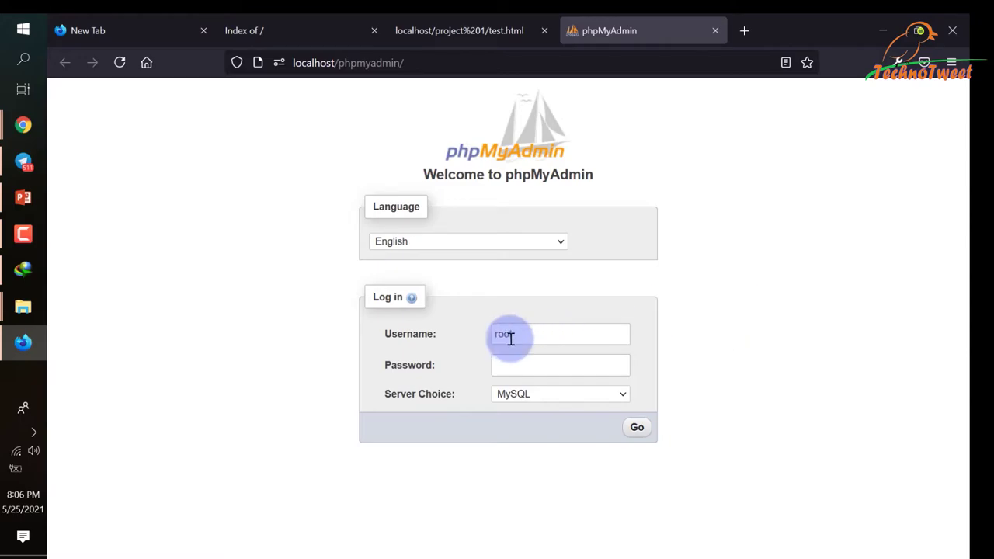
double_click(519, 334)
click(795, 310)
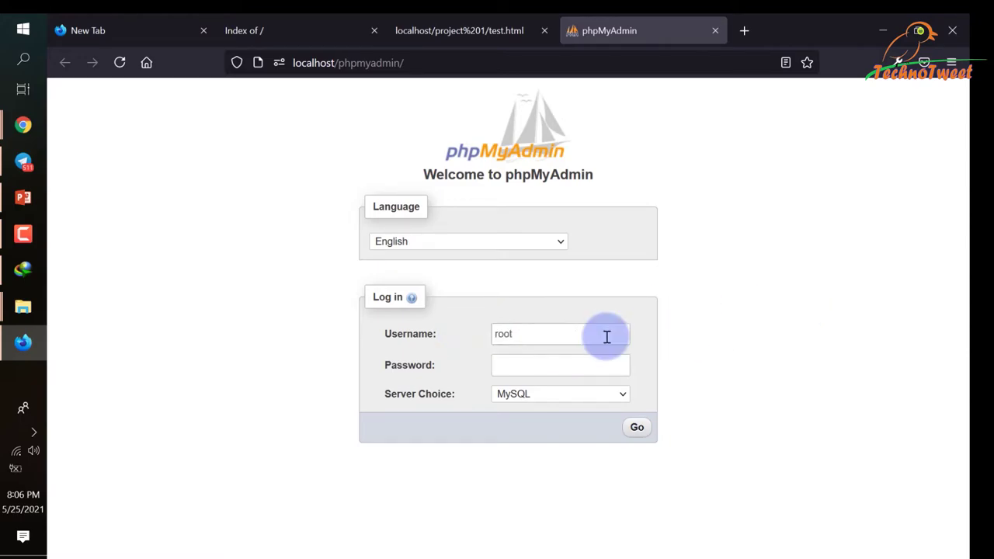
double_click(516, 334)
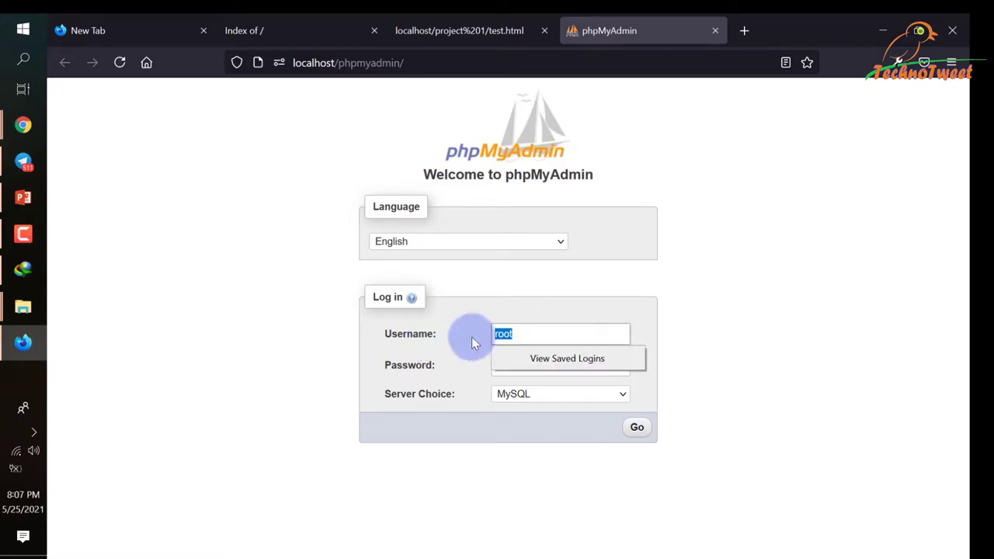
click(829, 320)
Leave the password empty, keep MySQL as the server choice, and log in.
click(533, 356)
click(334, 362)
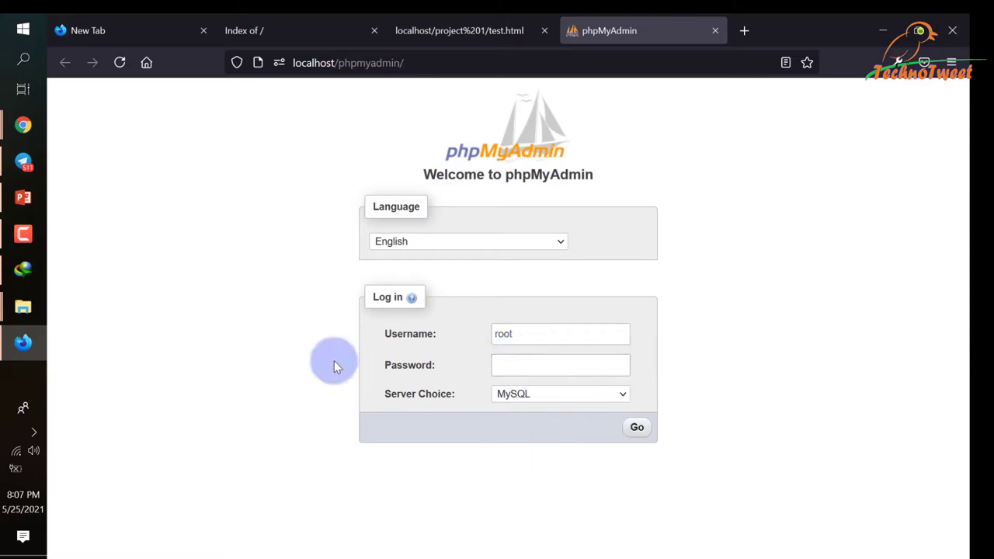
click(526, 393)
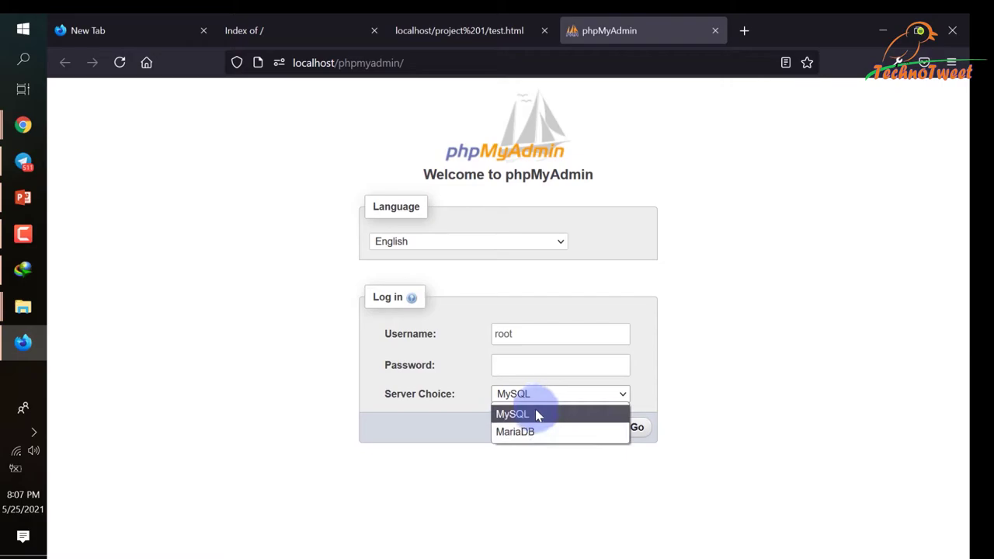
click(504, 413)
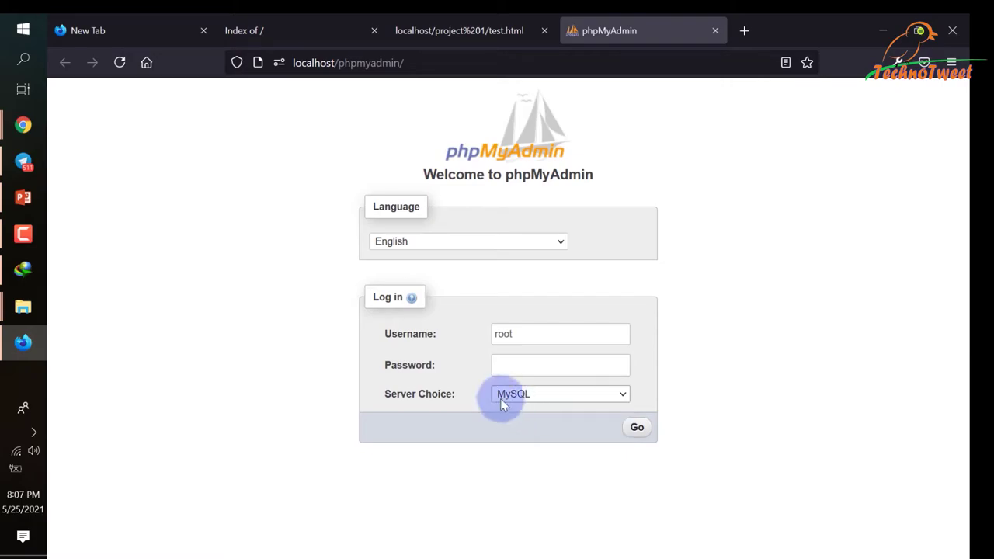
click(635, 427)
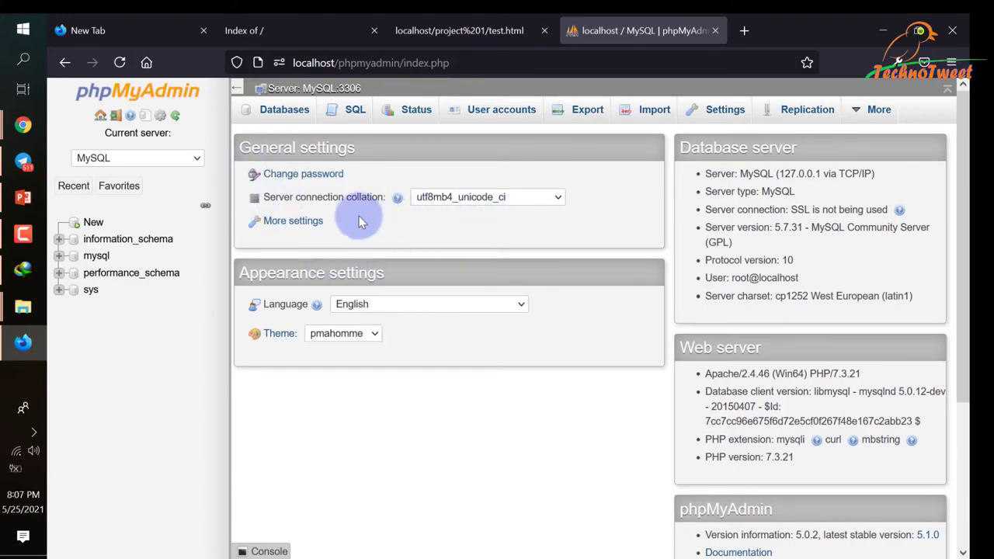
Browse the mysql database's columns_priv and engine_cost tables, then collapse the mysql node.
click(95, 256)
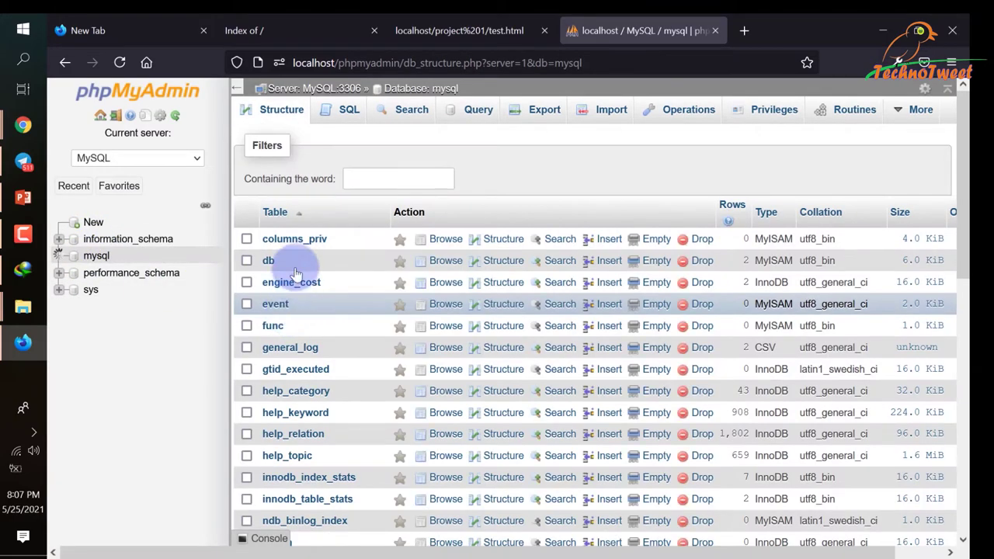
click(288, 242)
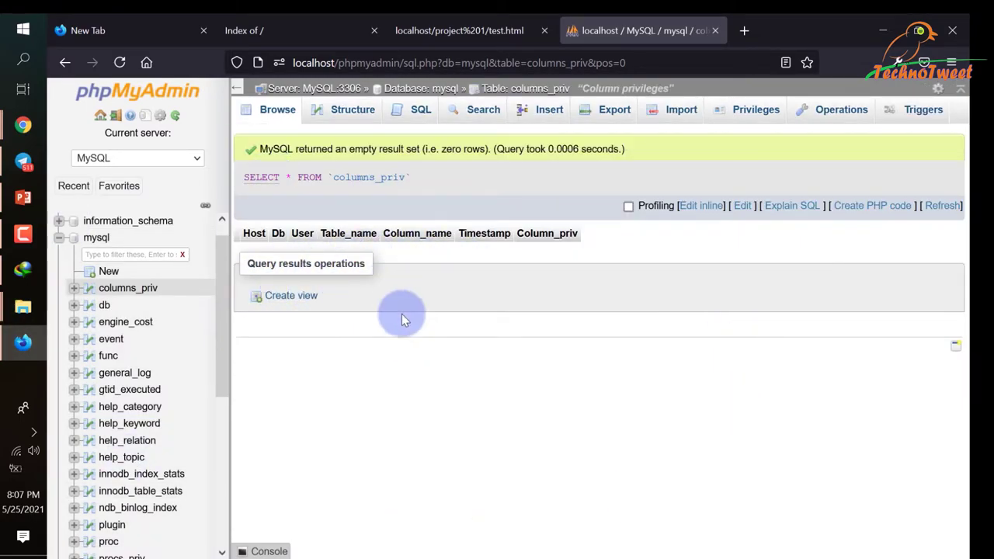
click(108, 321)
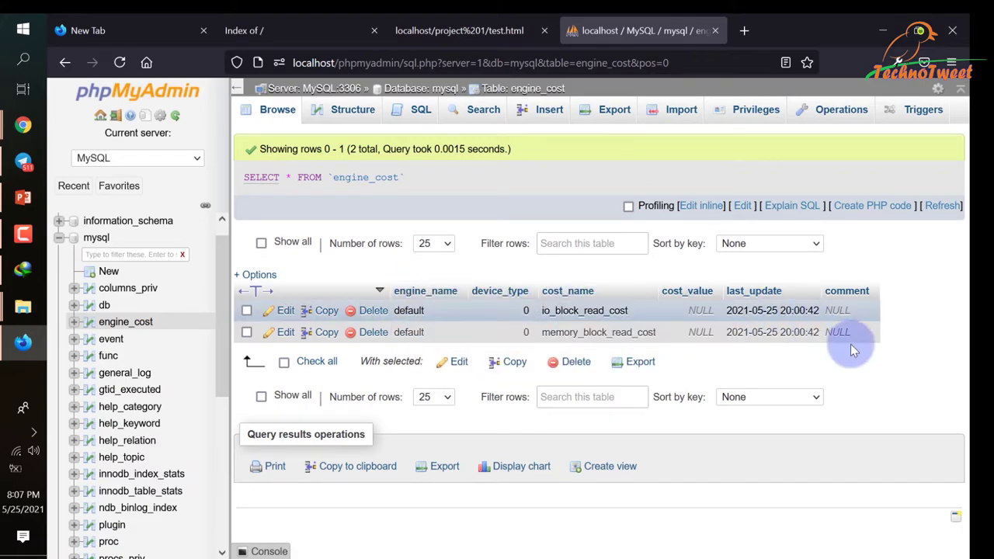
scroll(222, 305, up, 1)
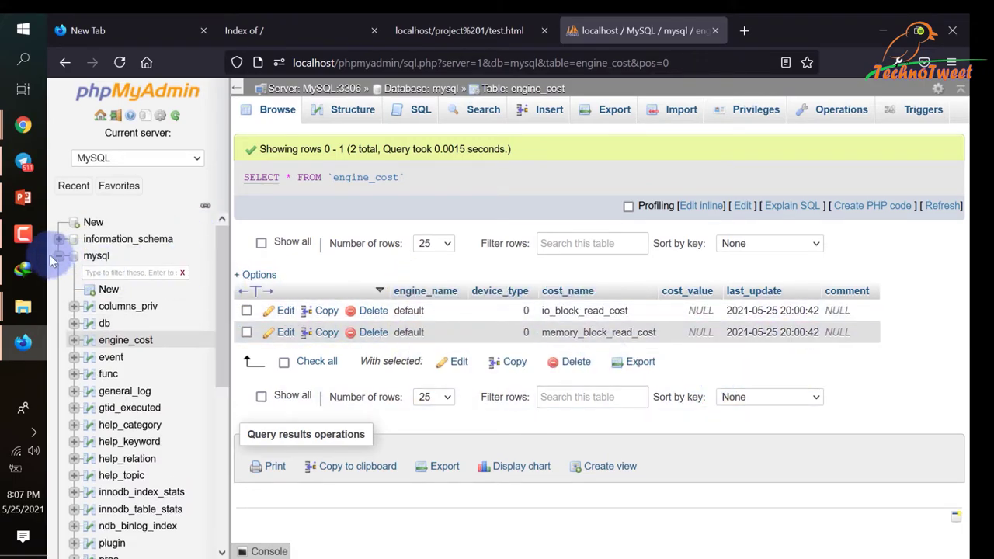
click(59, 257)
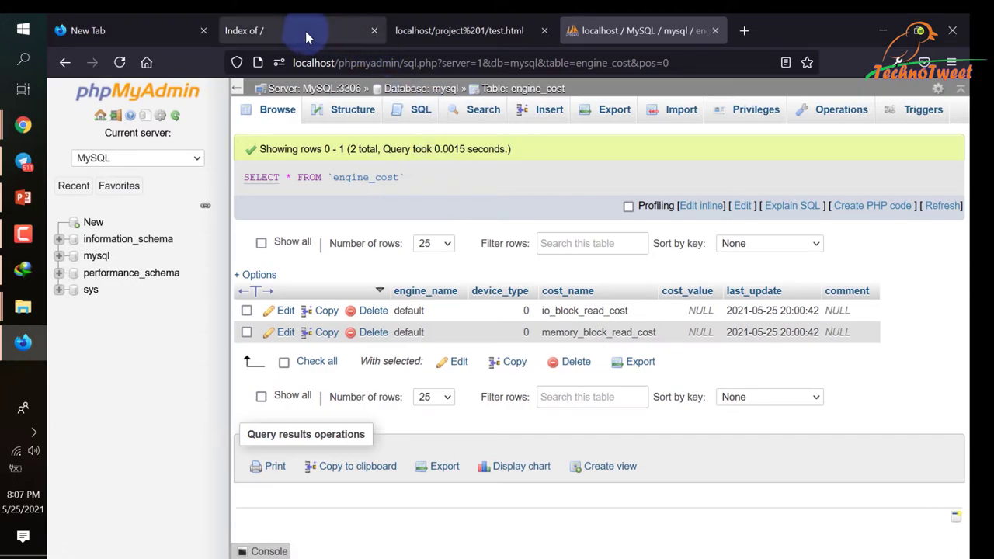
click(449, 21)
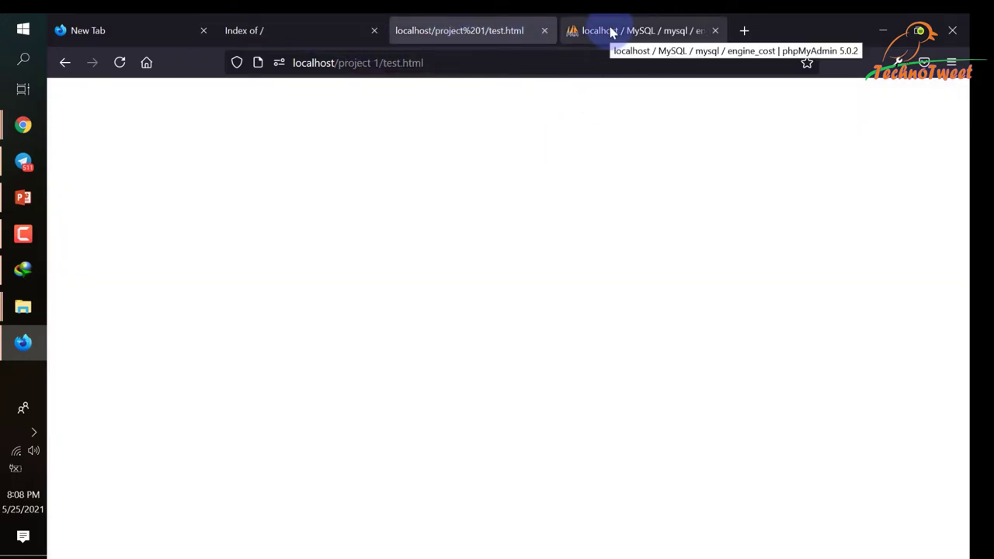
click(24, 440)
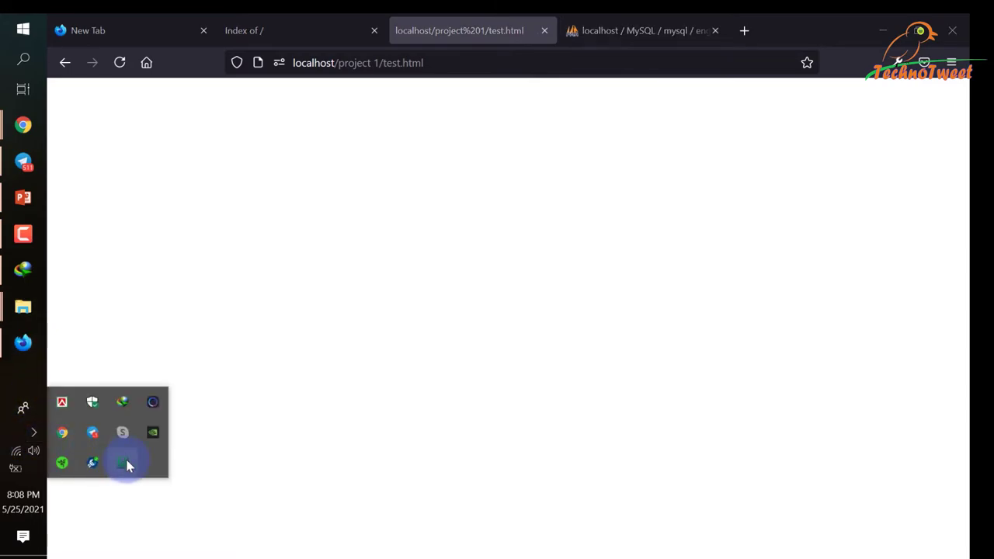
click(454, 365)
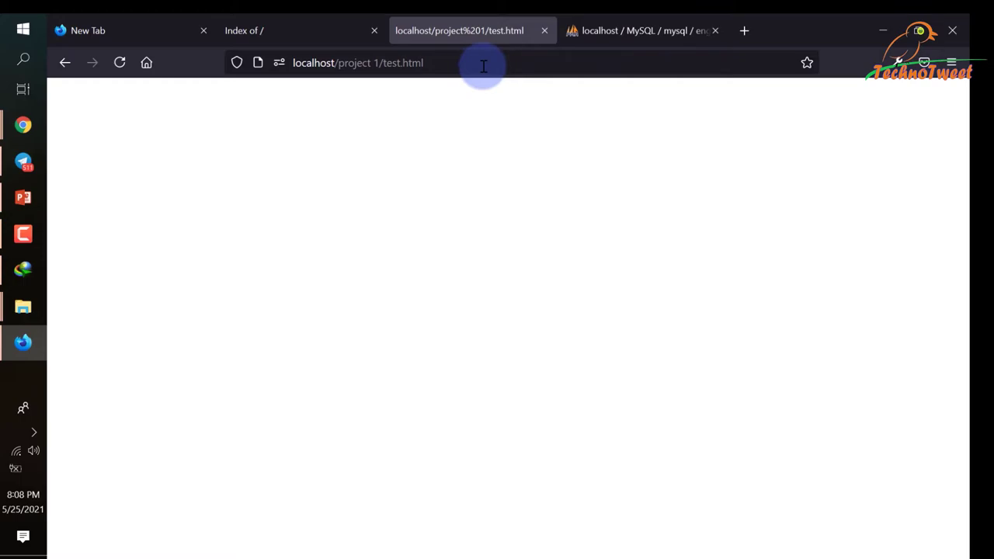
click(305, 21)
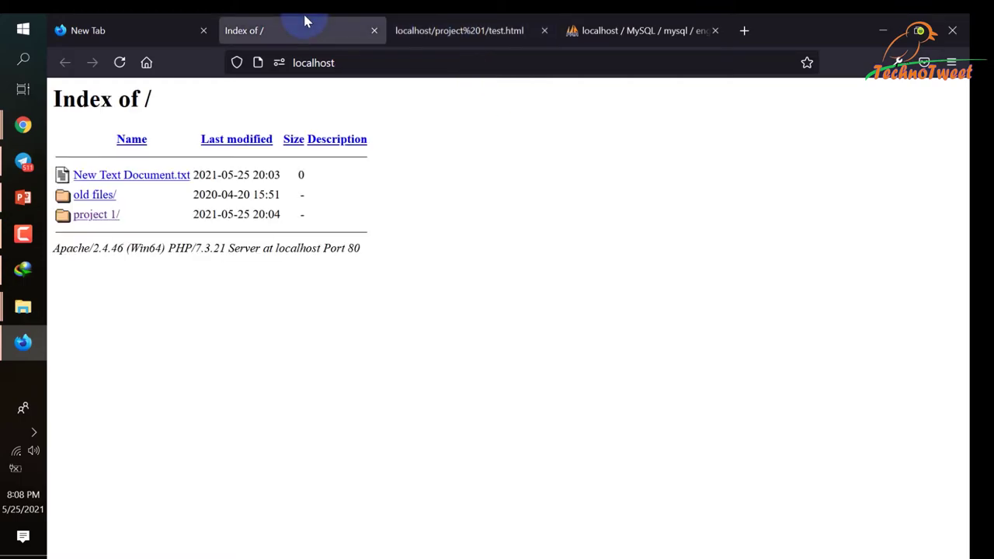
click(477, 31)
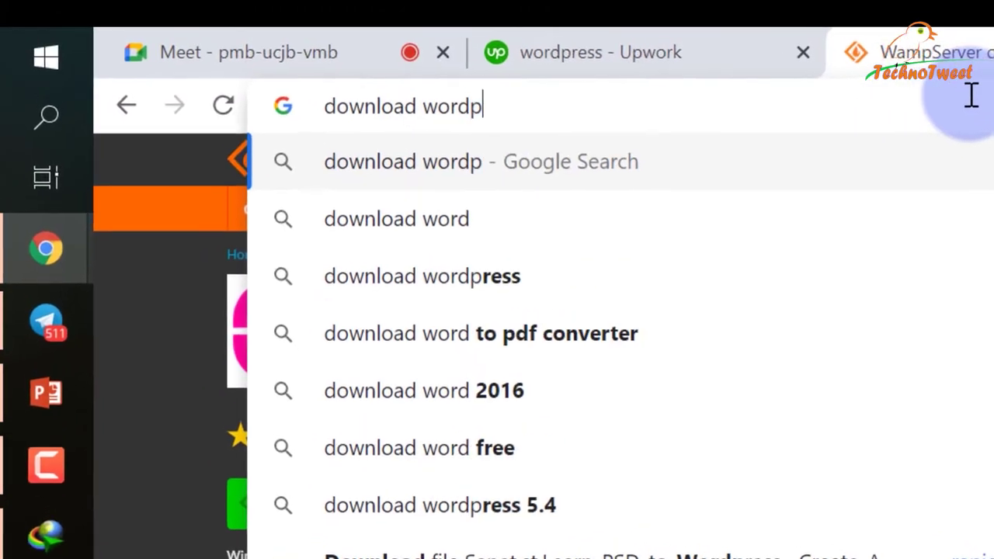
Search 'download wordpress', open wordpress.org/download and download WordPress 5.7.2.
text(ress)
key(Return)
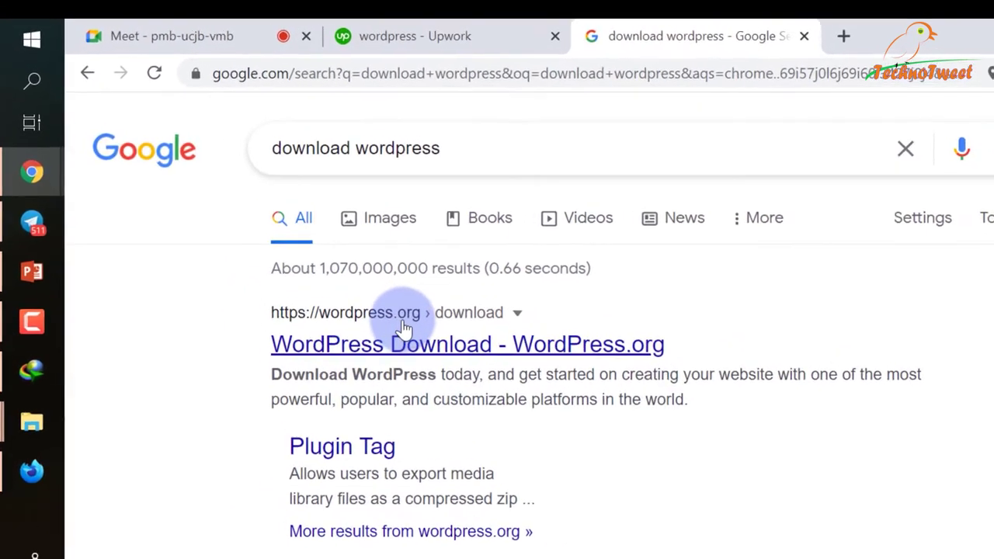
click(416, 392)
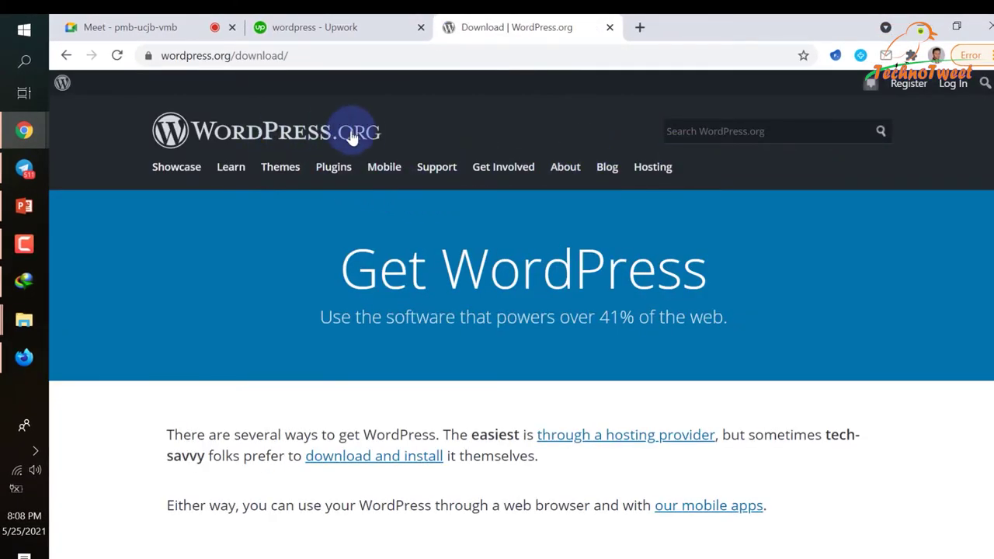
scroll(818, 345, down, 2)
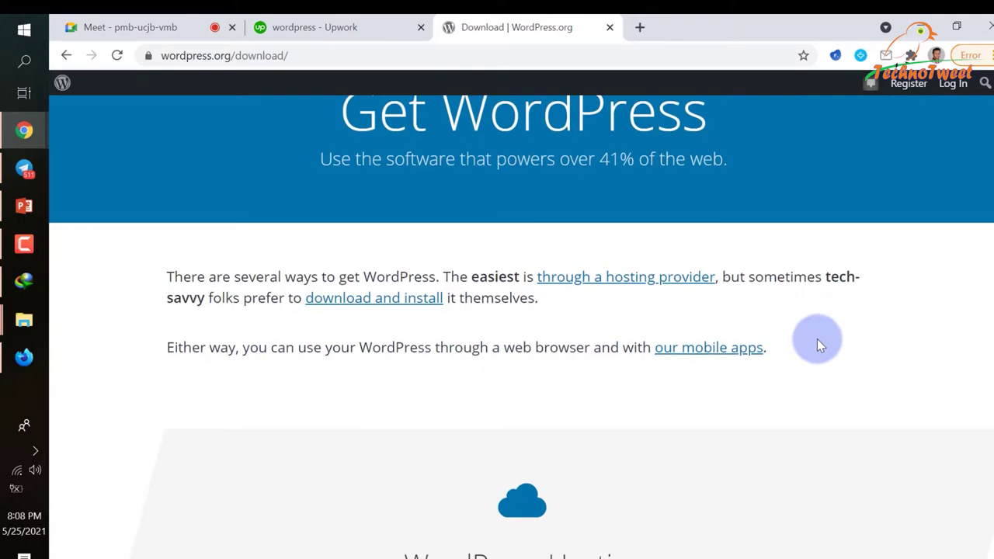
scroll(823, 346, down, 13)
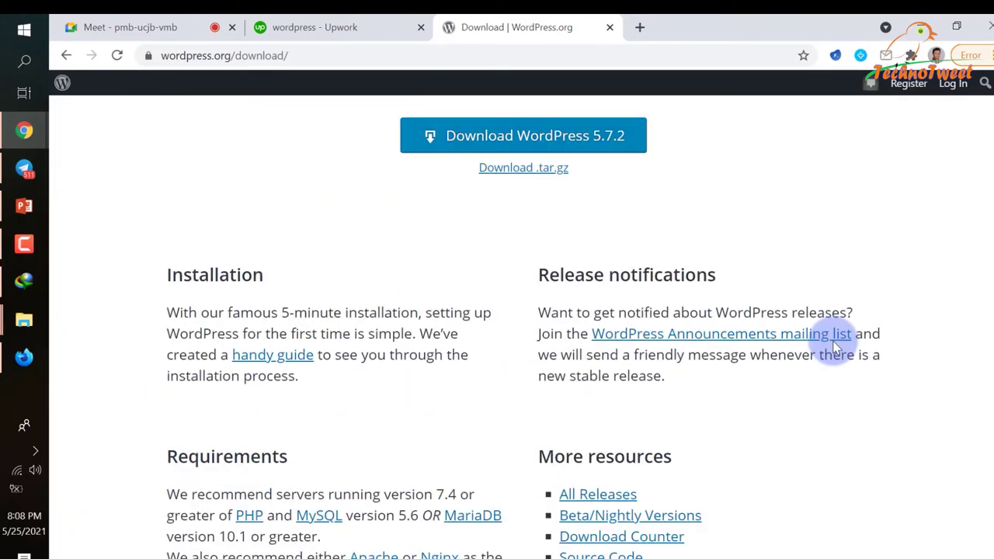
scroll(835, 347, up, 2)
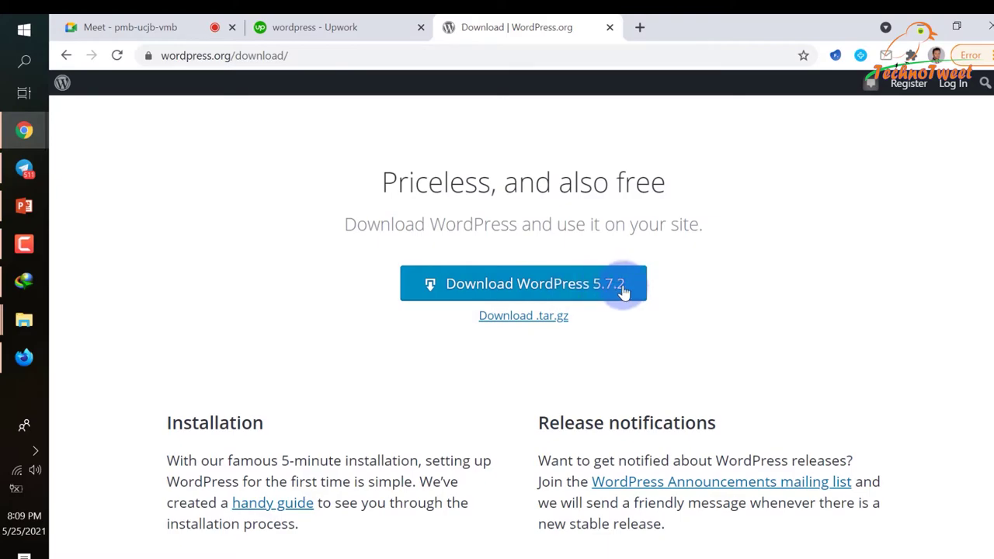
click(623, 291)
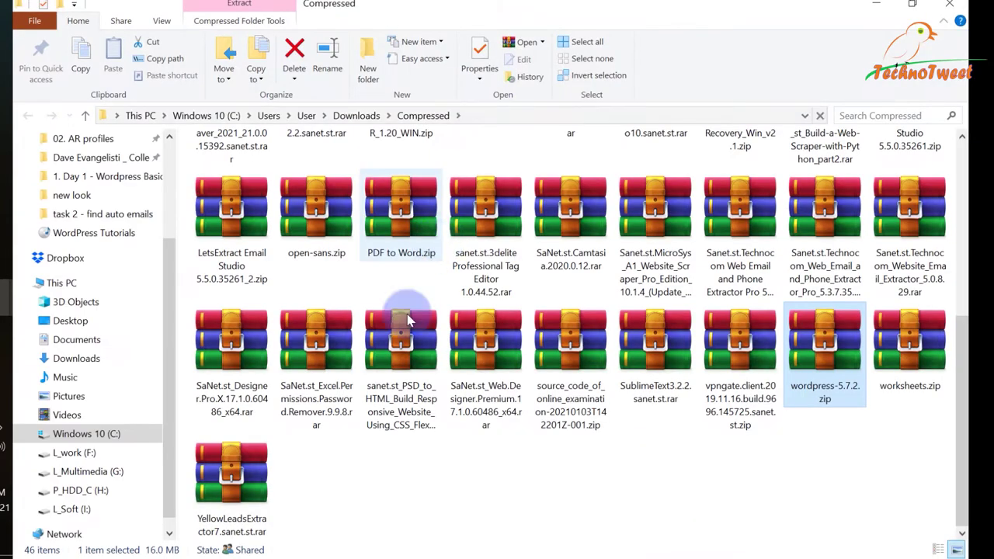
Cut wordpress-5.7.2.zip and open the WampServer www folder, maximized.
right_click(825, 361)
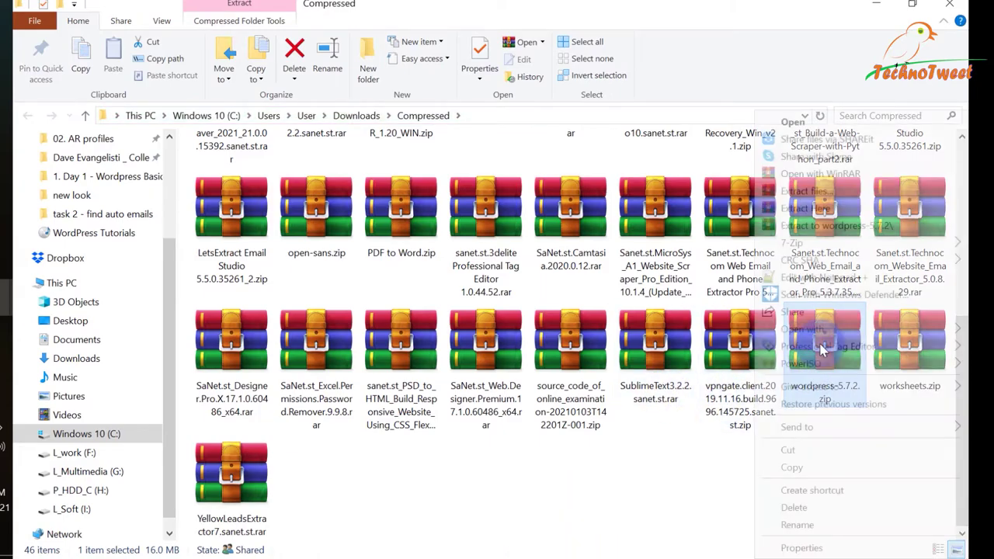
click(838, 450)
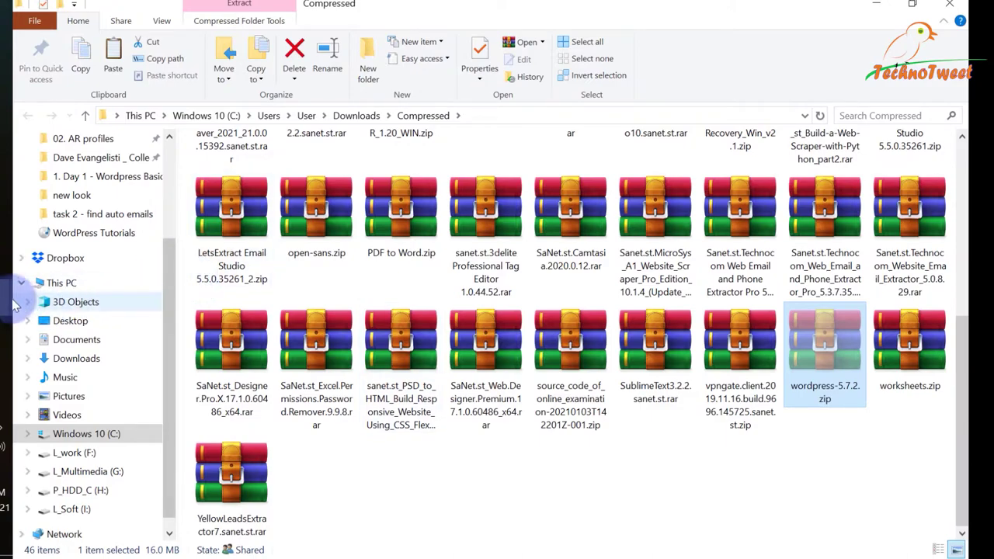
click(3, 431)
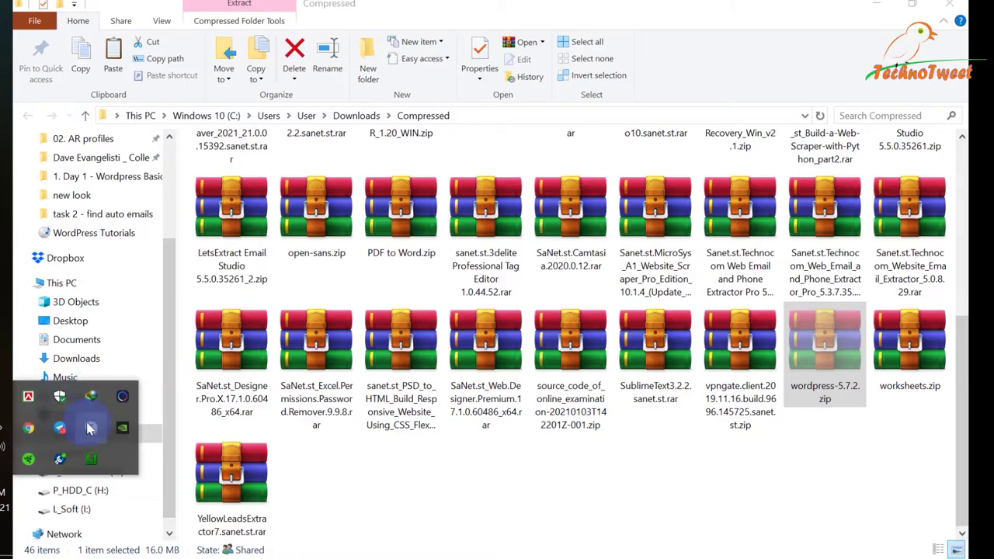
click(90, 461)
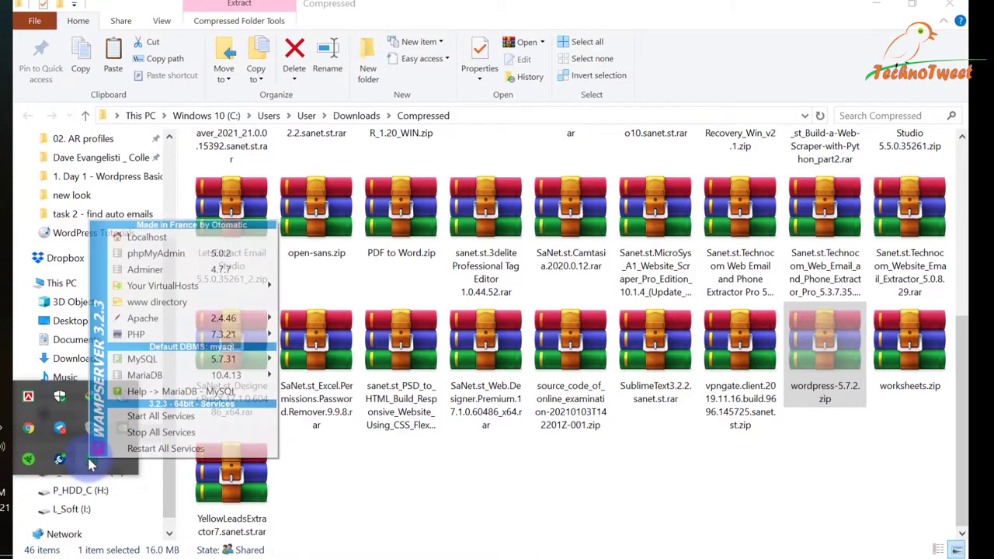
click(155, 301)
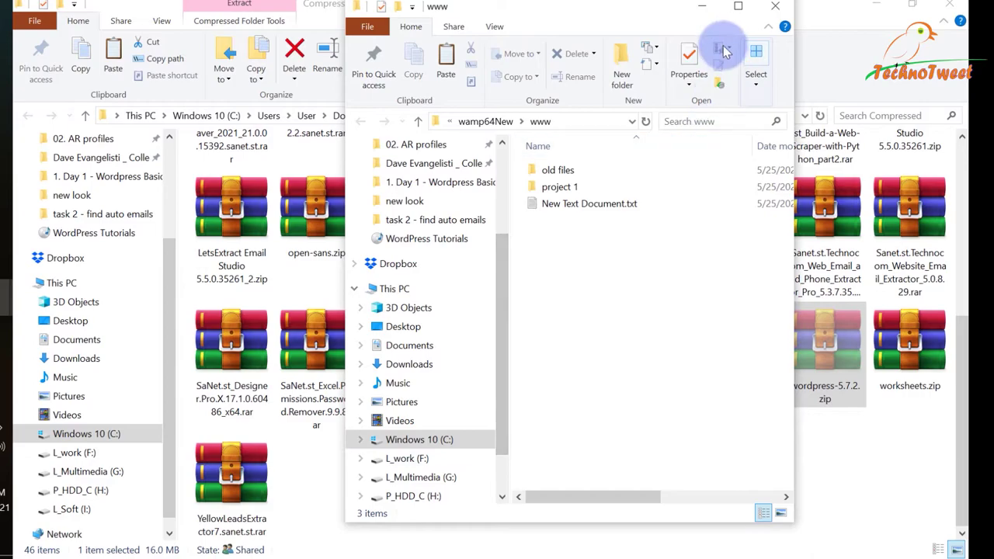
click(738, 6)
drag(264, 266, 214, 180)
key(shift+Delete)
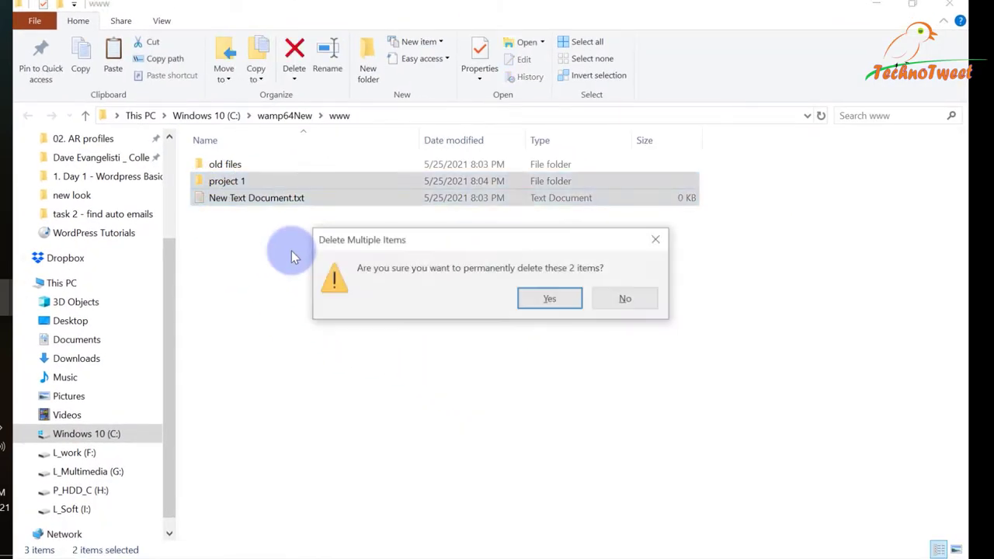
key(Return)
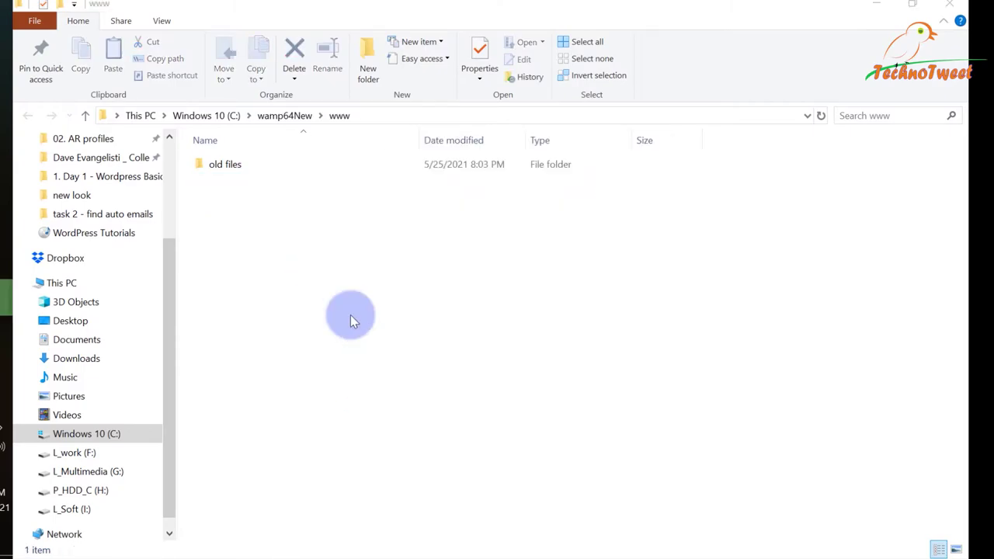
right_click(337, 278)
click(378, 388)
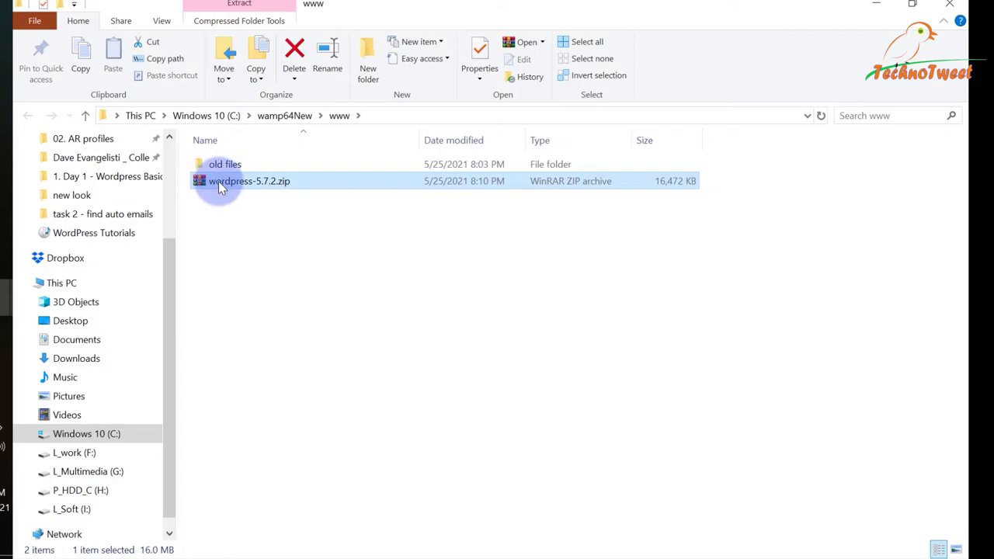
Extract wordpress-5.7.2.zip and rename the extracted folder to wordpress.
right_click(220, 181)
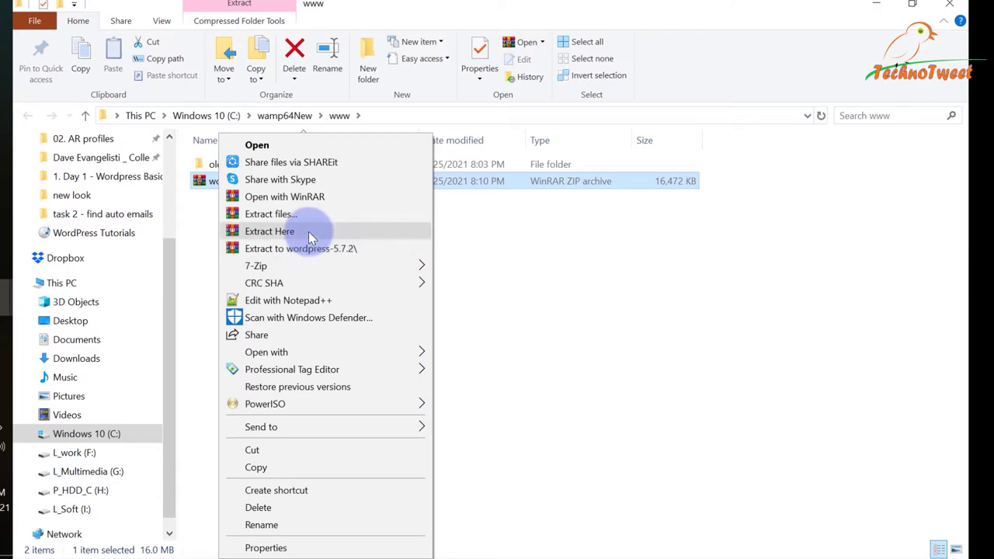
click(312, 247)
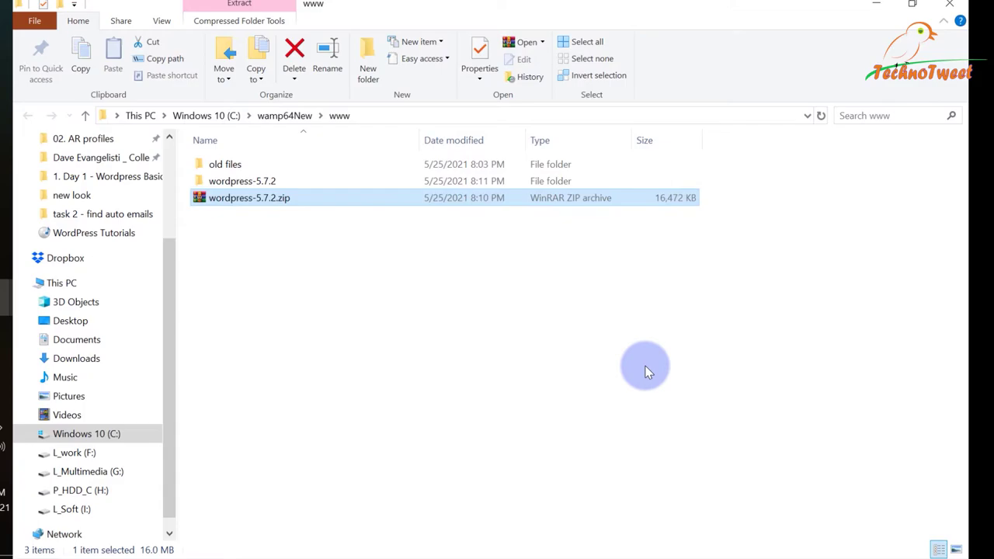
click(262, 185)
right_click(261, 187)
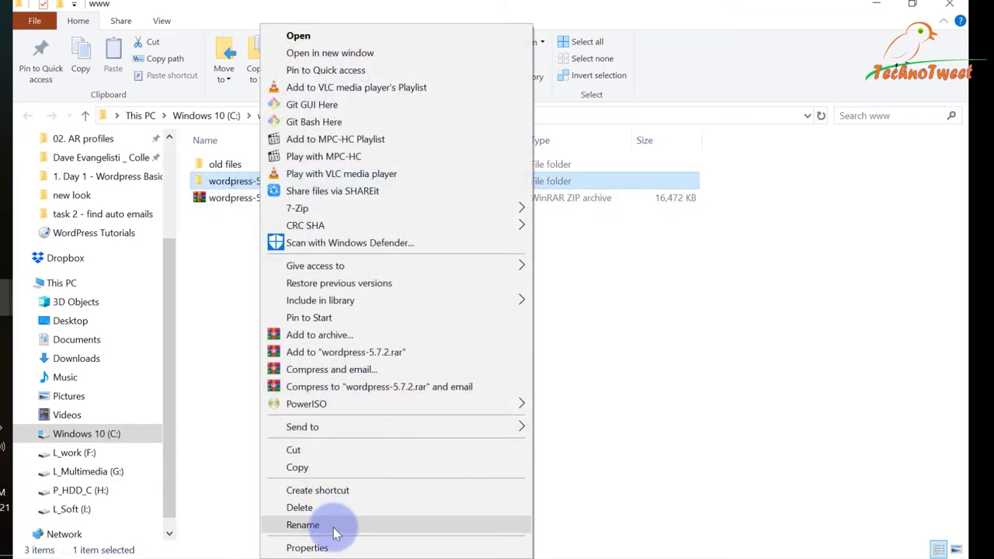
click(355, 526)
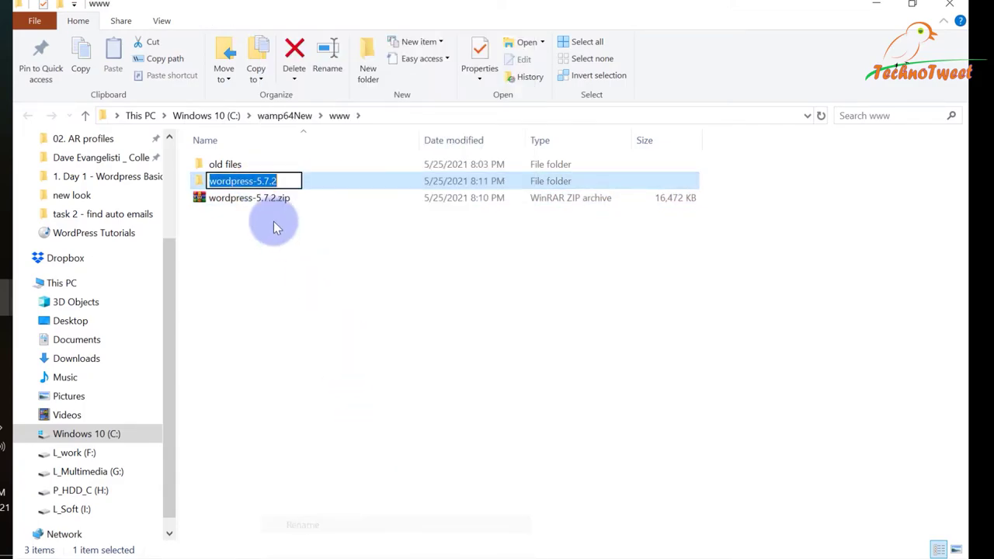
click(256, 182)
key(Delete)
key(Delete)
key(Delete)
key(Delete)
key(Delete)
key(Delete)
key(Return)
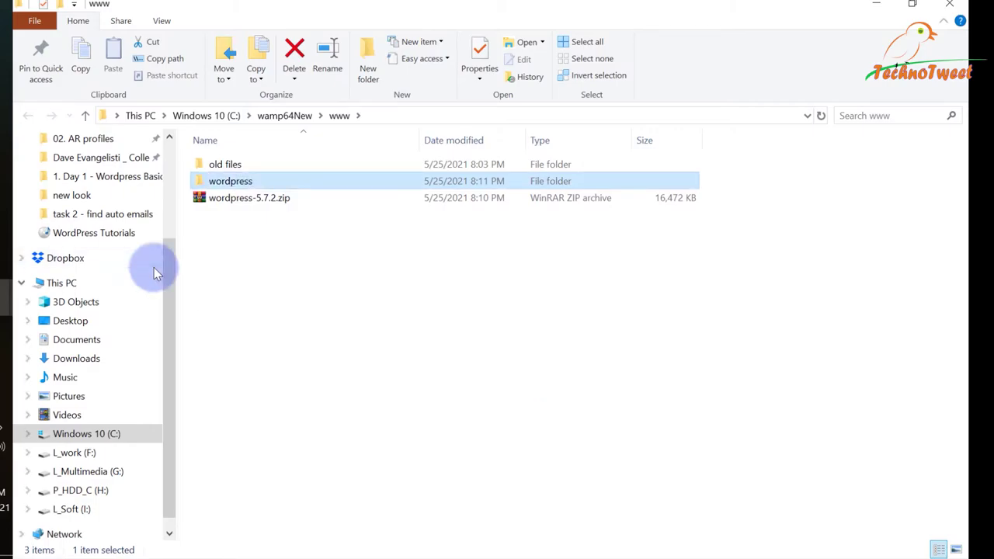
double_click(224, 182)
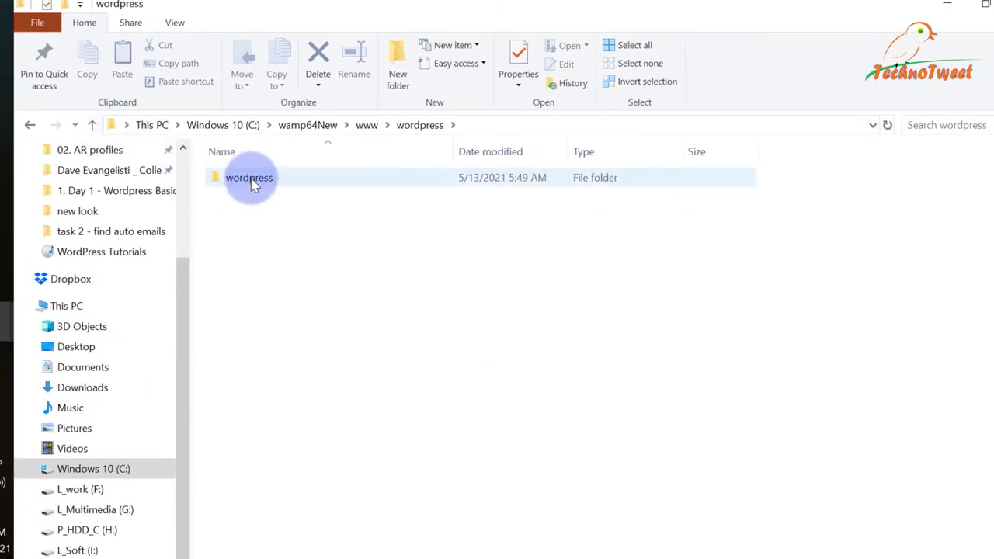
right_click(250, 180)
click(333, 492)
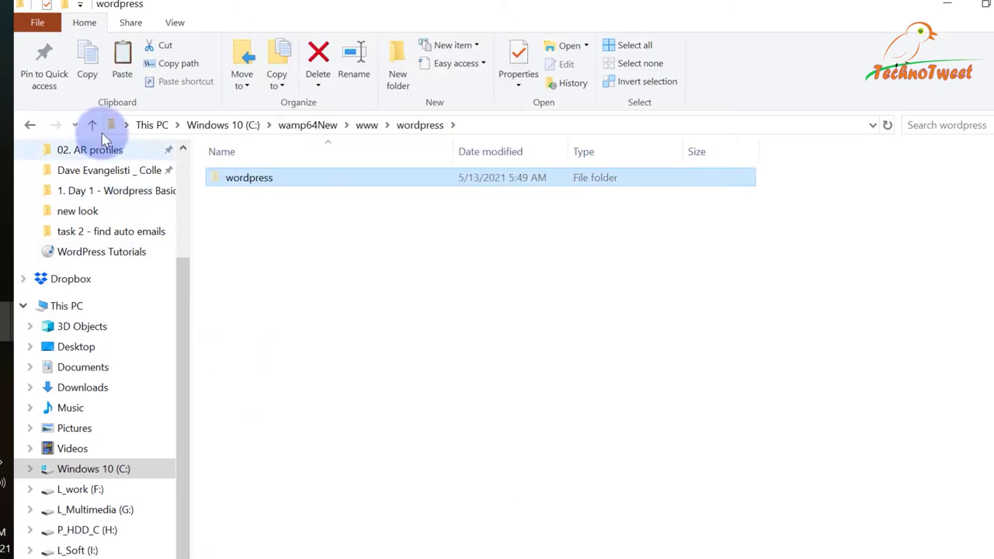
click(95, 124)
right_click(424, 506)
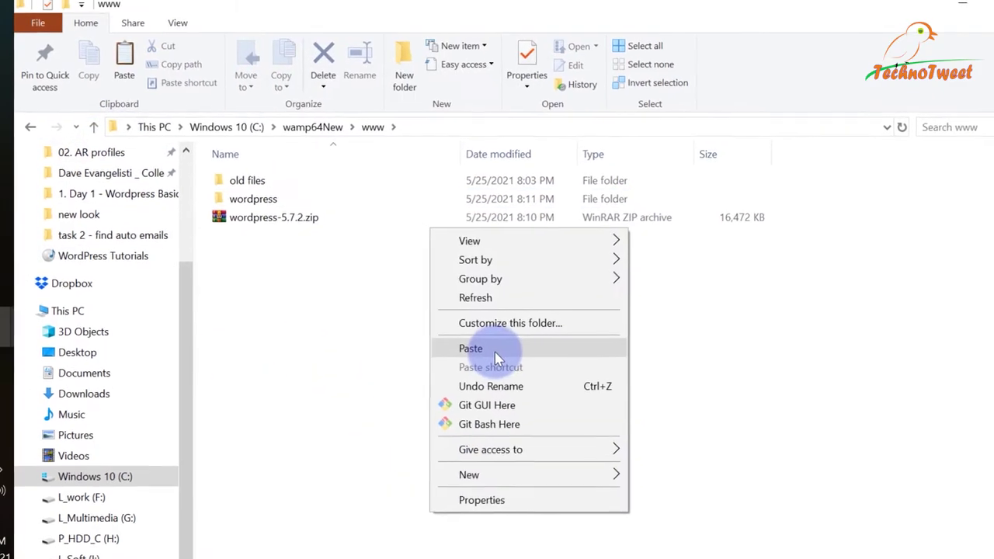
click(486, 343)
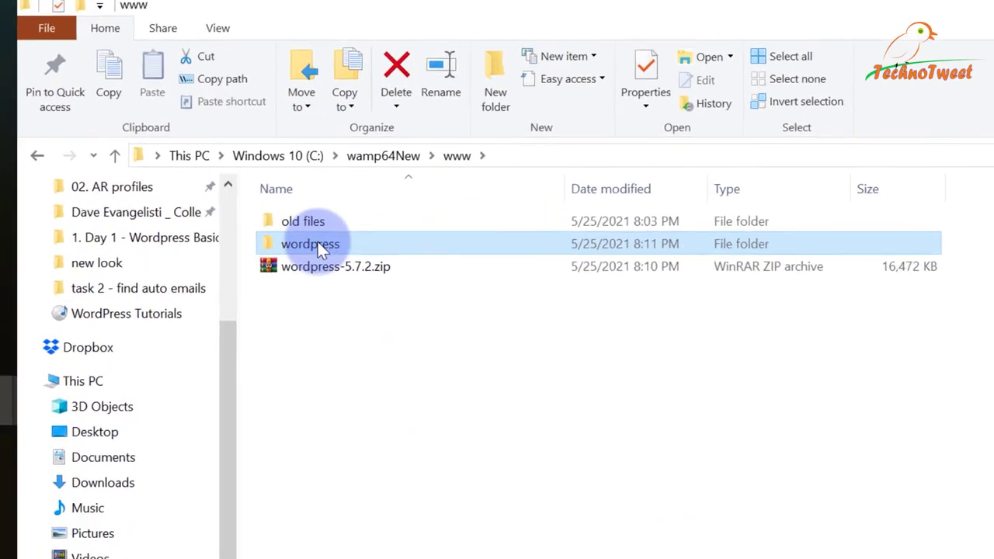
Check the wordpress folder's files and delete the wordpress-5.7.2.zip archive.
double_click(272, 204)
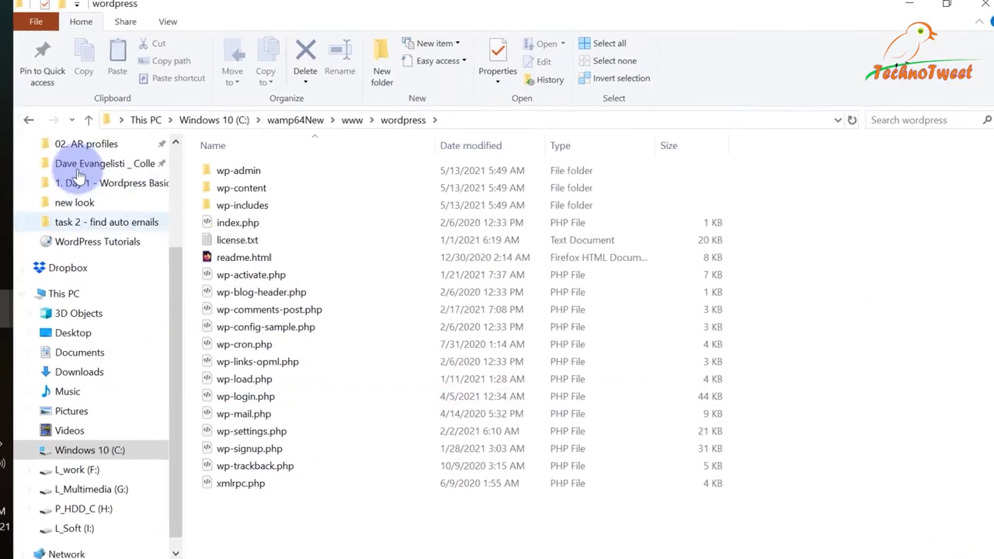
click(84, 115)
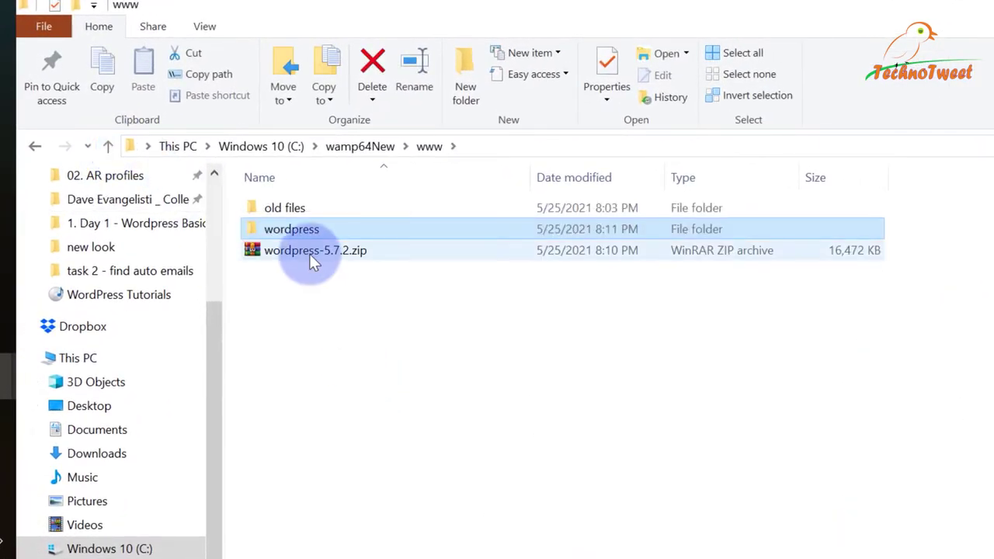
click(311, 255)
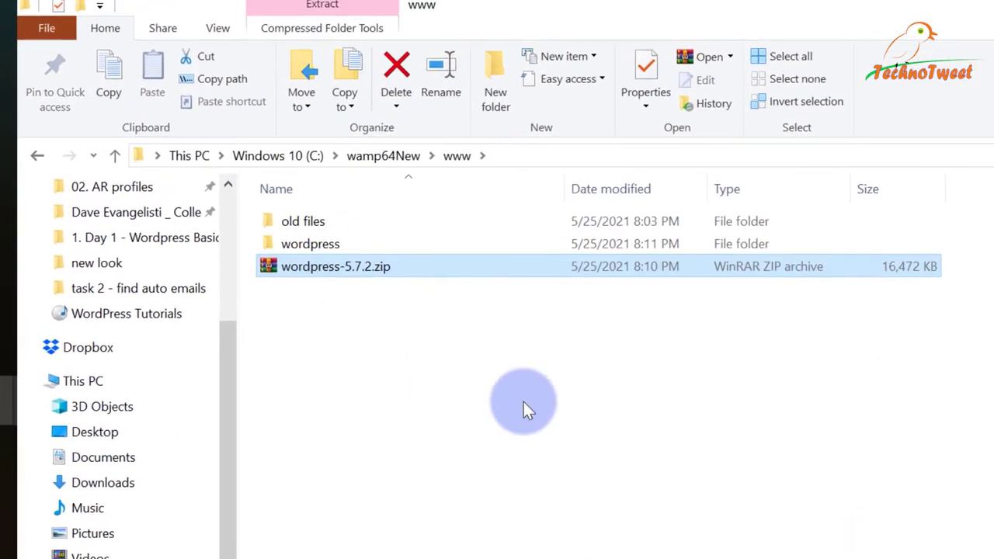
key(Delete)
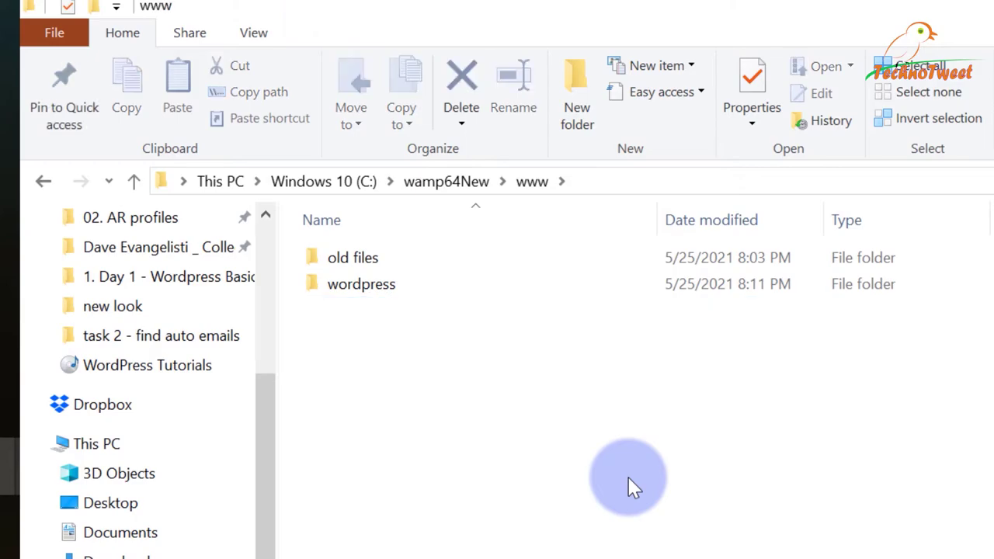
Copy the wordpress folder's full path from the address bar.
click(373, 289)
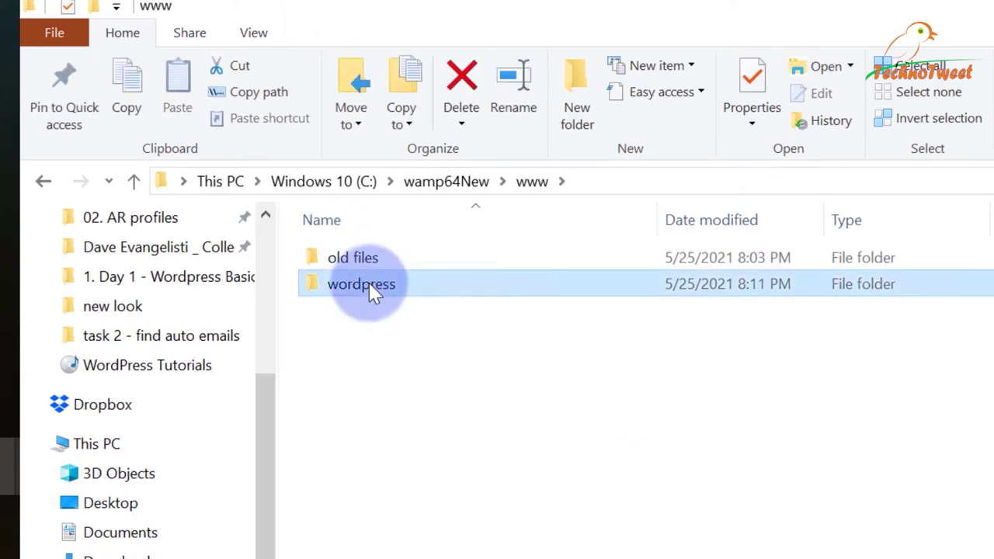
double_click(414, 287)
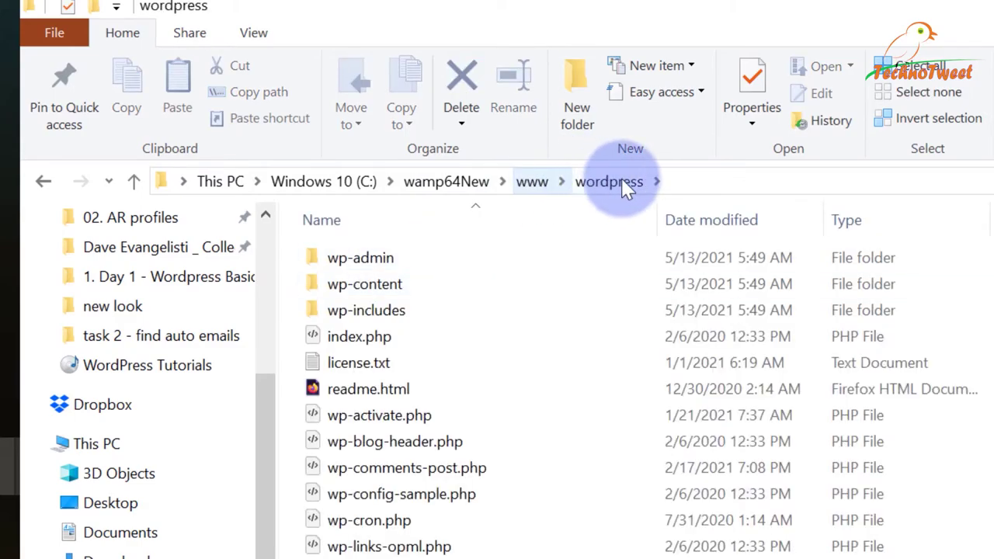
double_click(630, 187)
right_click(379, 184)
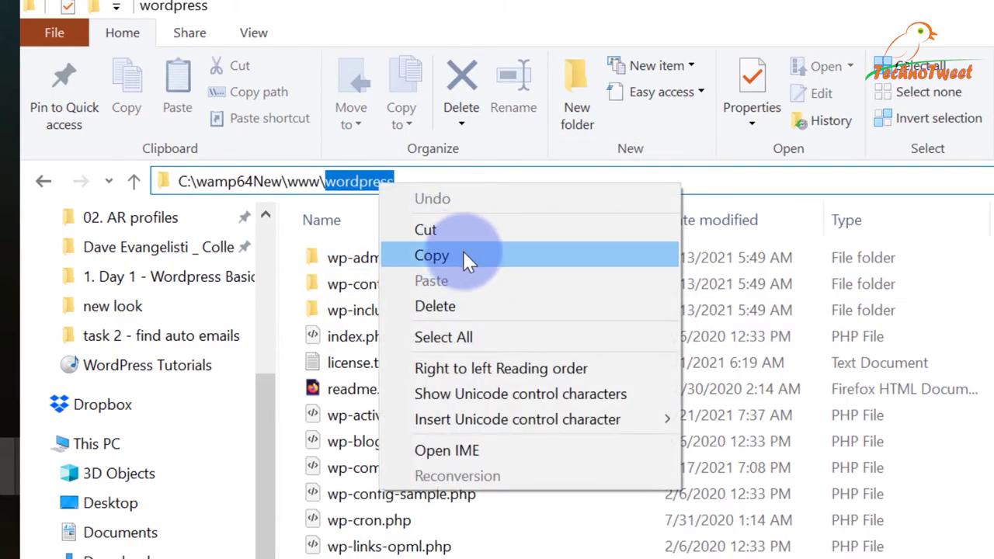
click(432, 255)
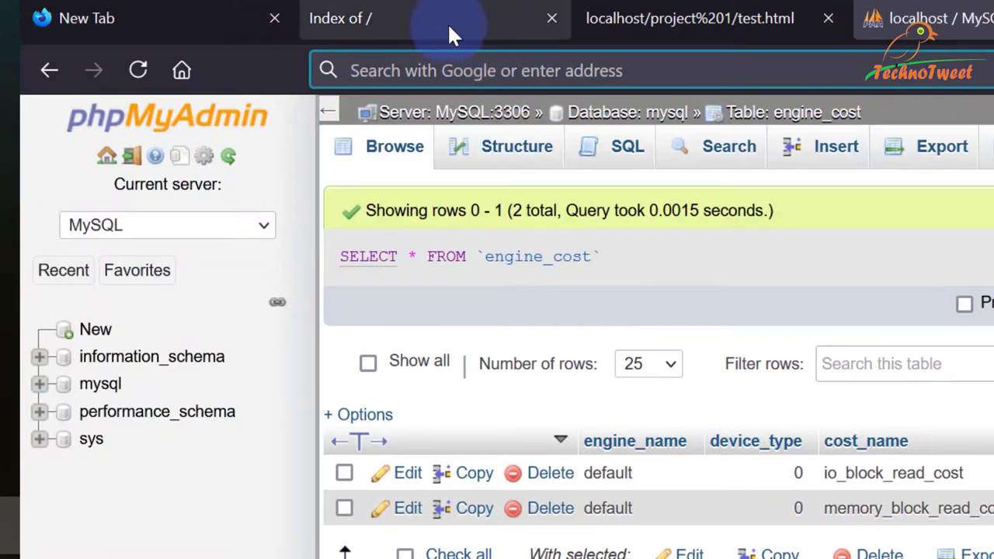
Reload the localhost listing, then close the localhost, test.html and phpMyAdmin tabs.
click(443, 21)
click(543, 70)
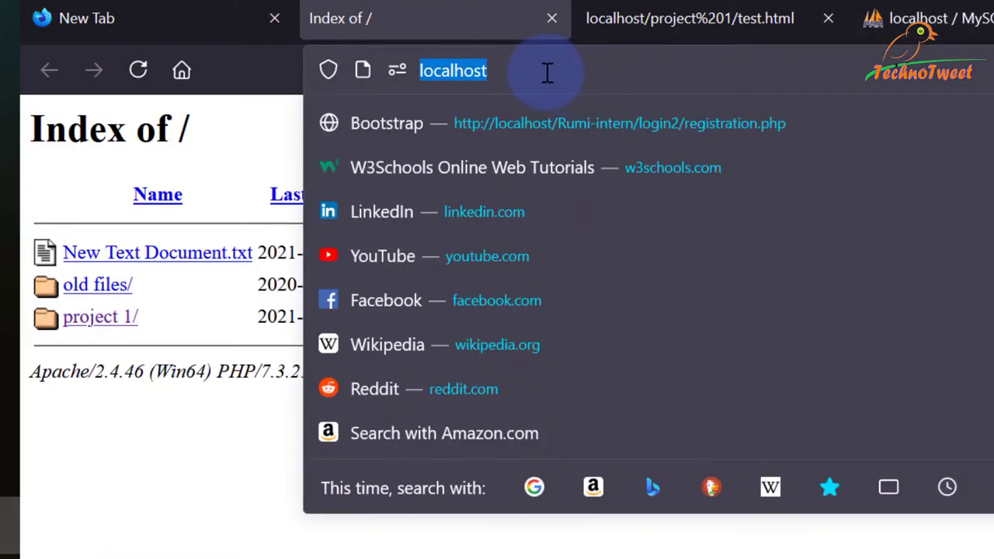
click(539, 70)
click(251, 150)
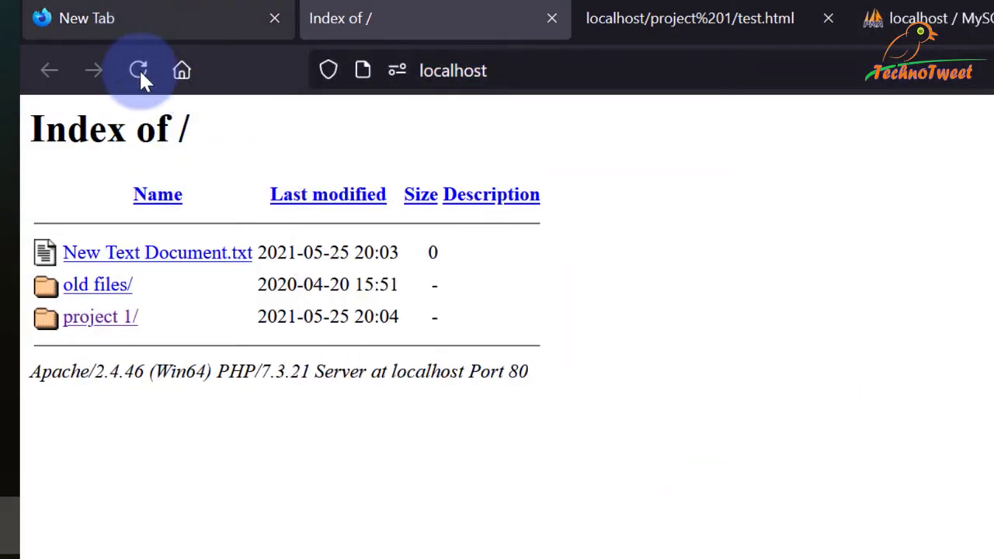
click(140, 70)
click(552, 17)
click(551, 18)
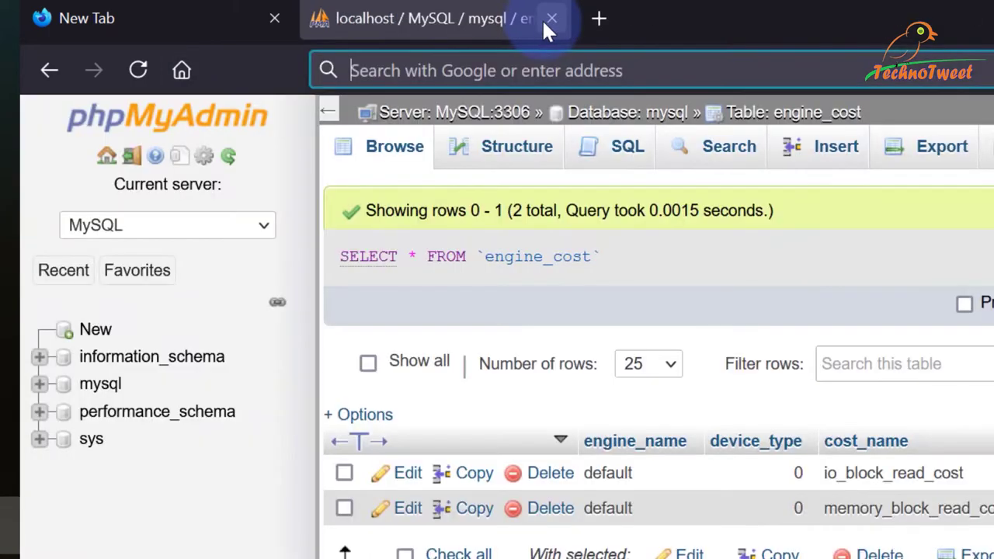
click(550, 18)
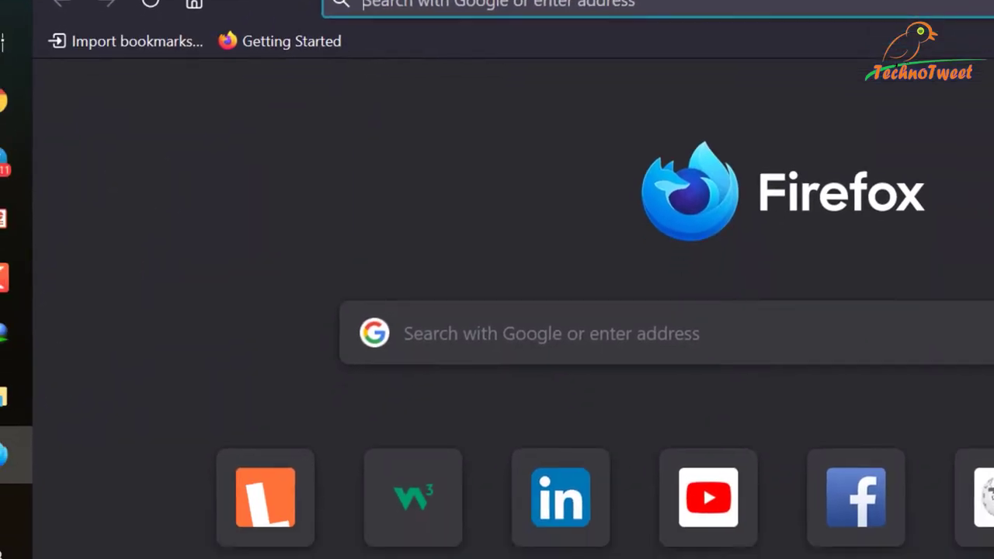
click(54, 369)
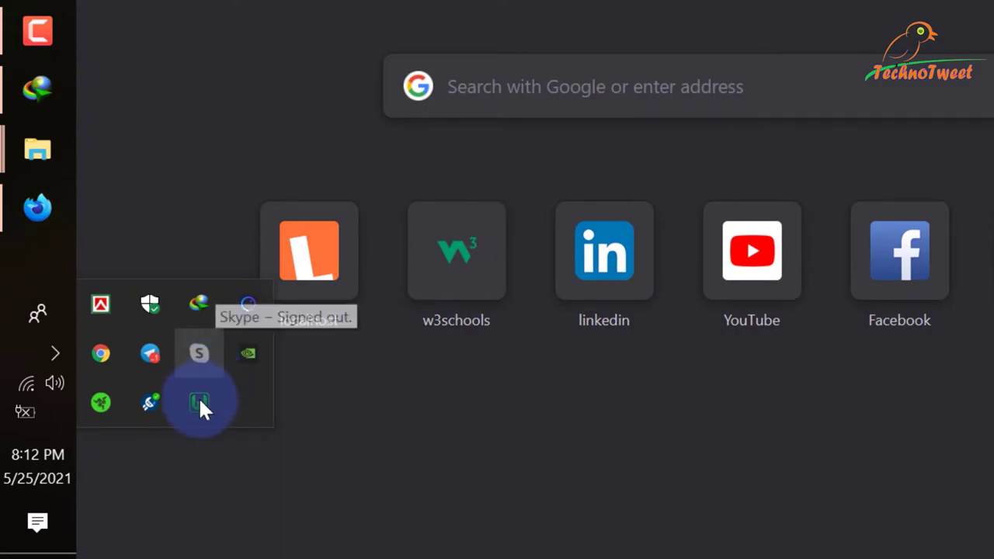
Open Localhost from the WampServer menu and follow its wordpress/ link.
click(199, 401)
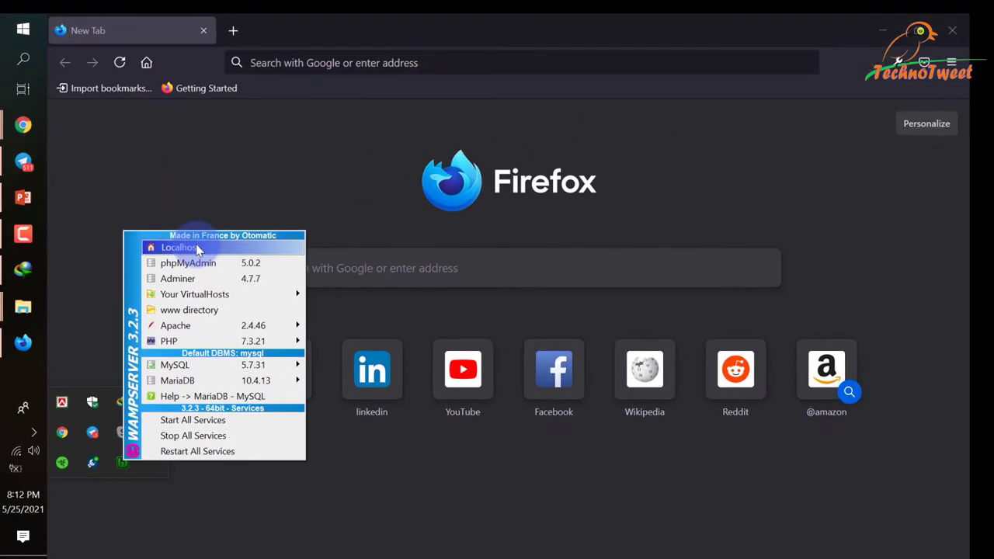
click(179, 247)
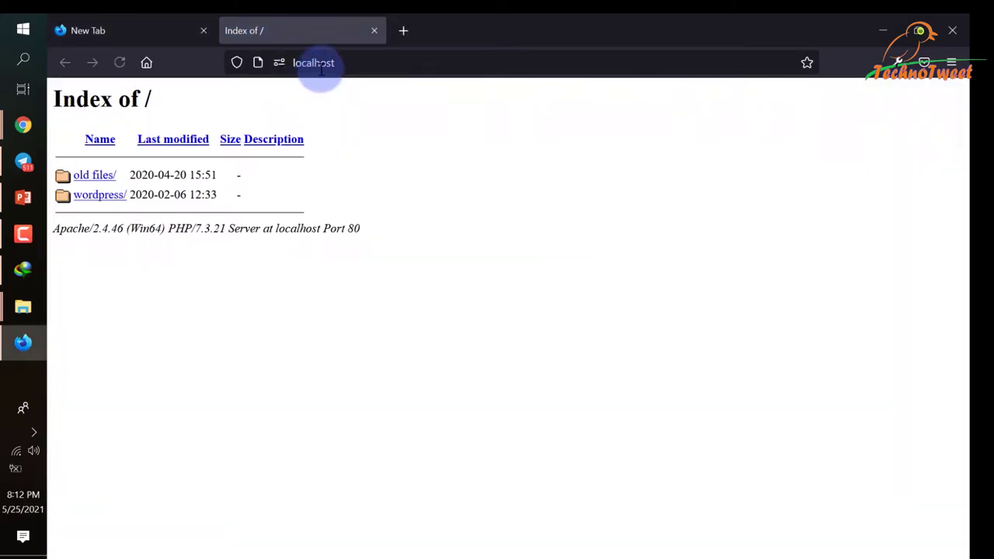
click(373, 63)
click(91, 318)
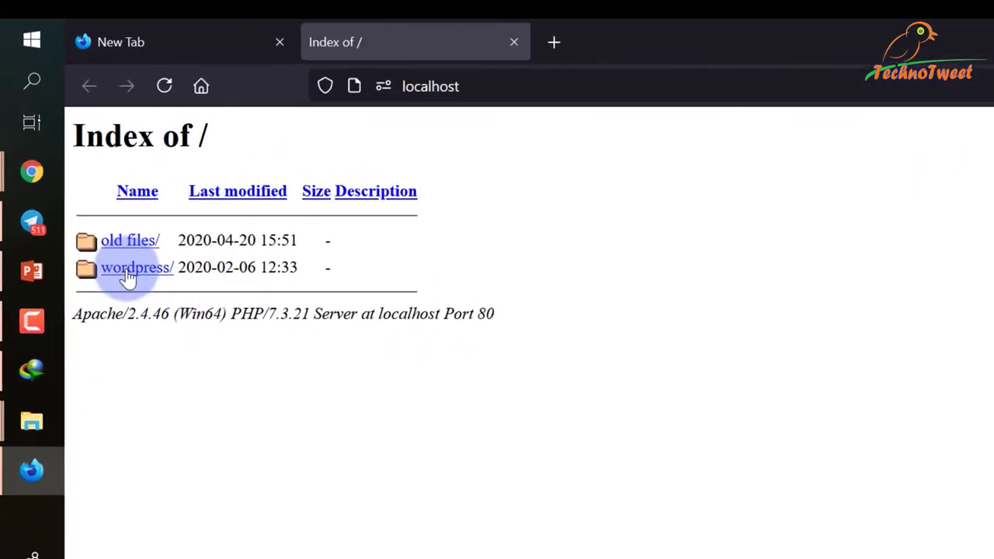
click(129, 278)
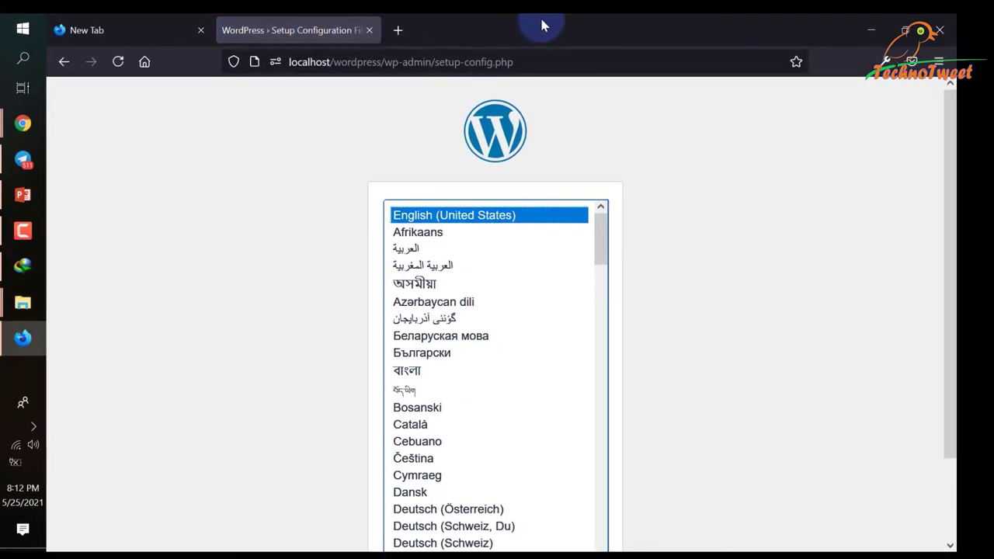
Continue WordPress setup with English (United States) as the installation language.
scroll(895, 321, down, 2)
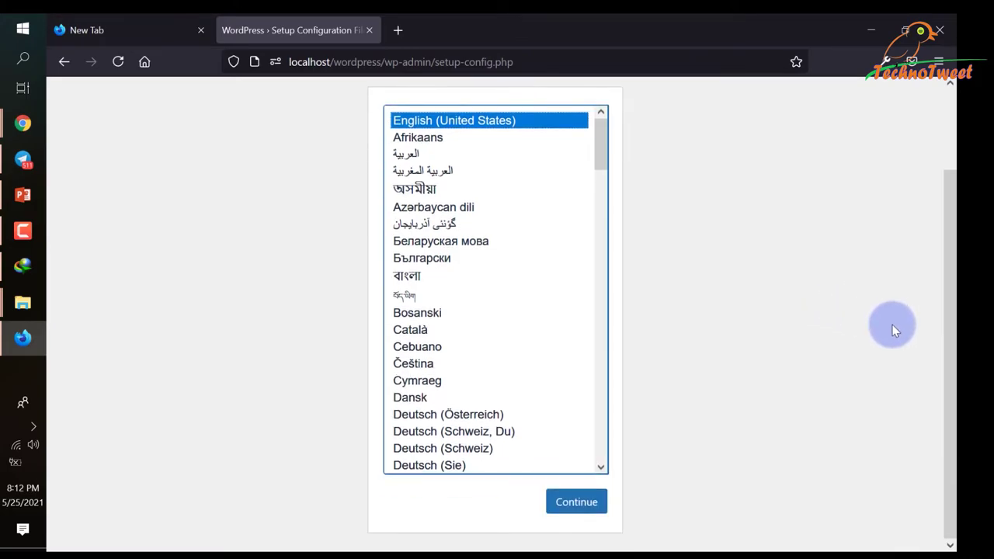
scroll(831, 327, up, 2)
scroll(833, 326, down, 2)
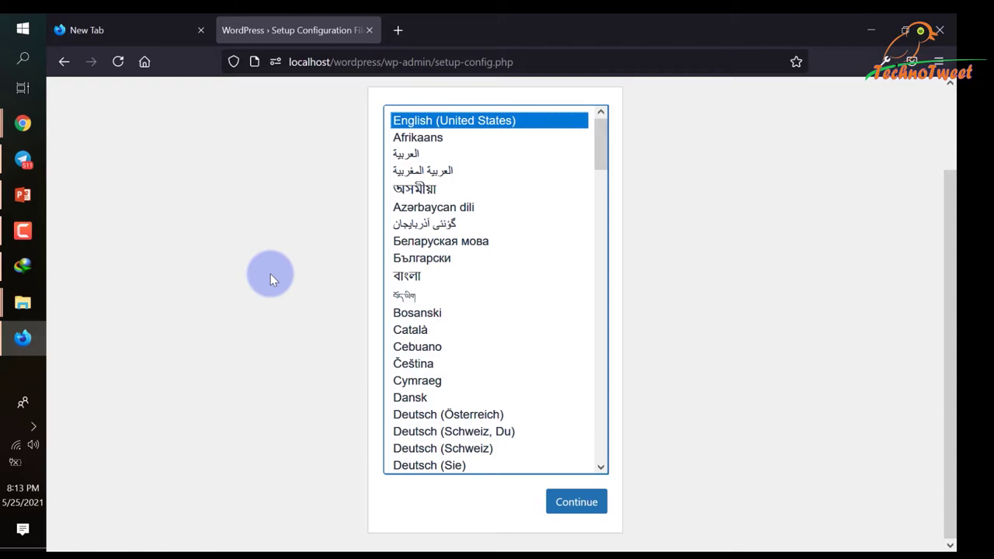
click(572, 505)
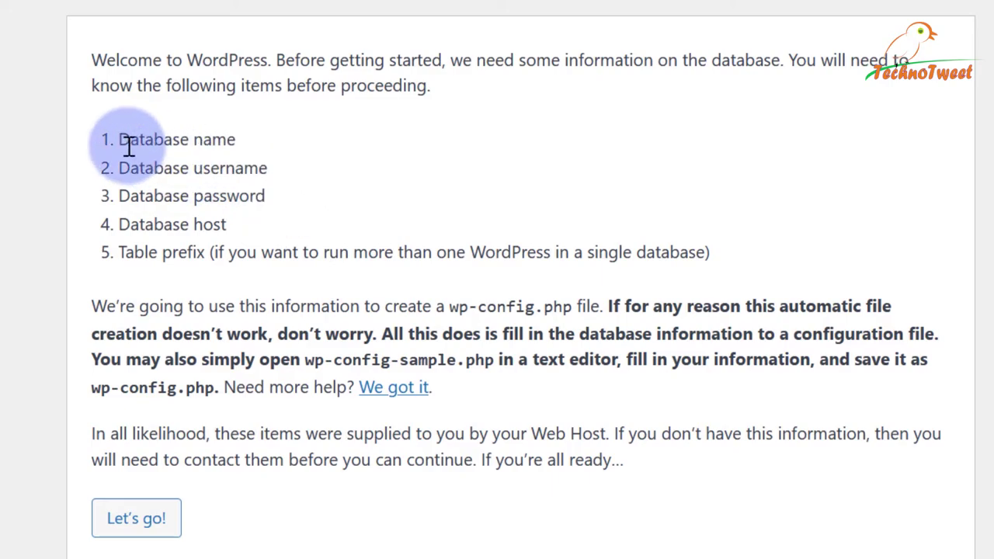
drag(119, 140, 236, 139)
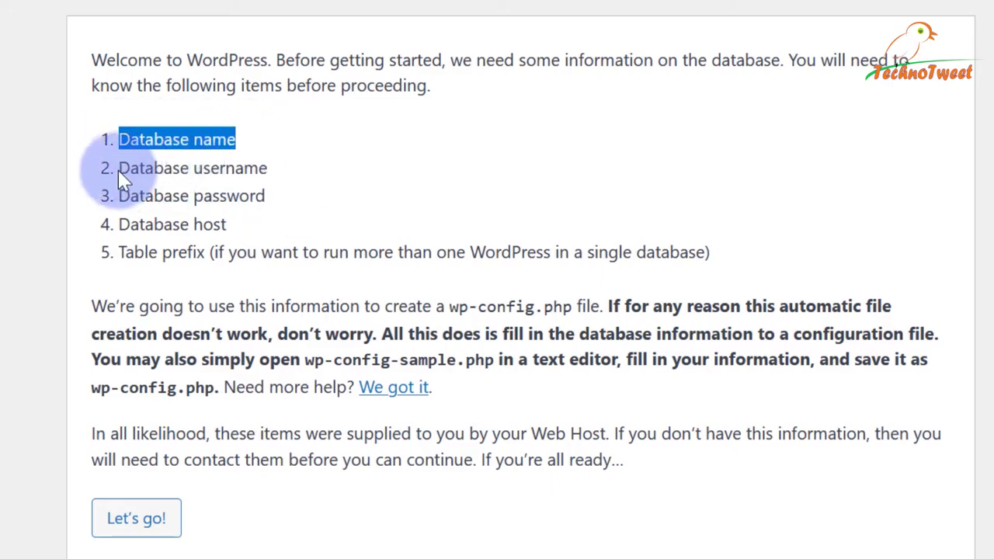
drag(119, 168, 271, 171)
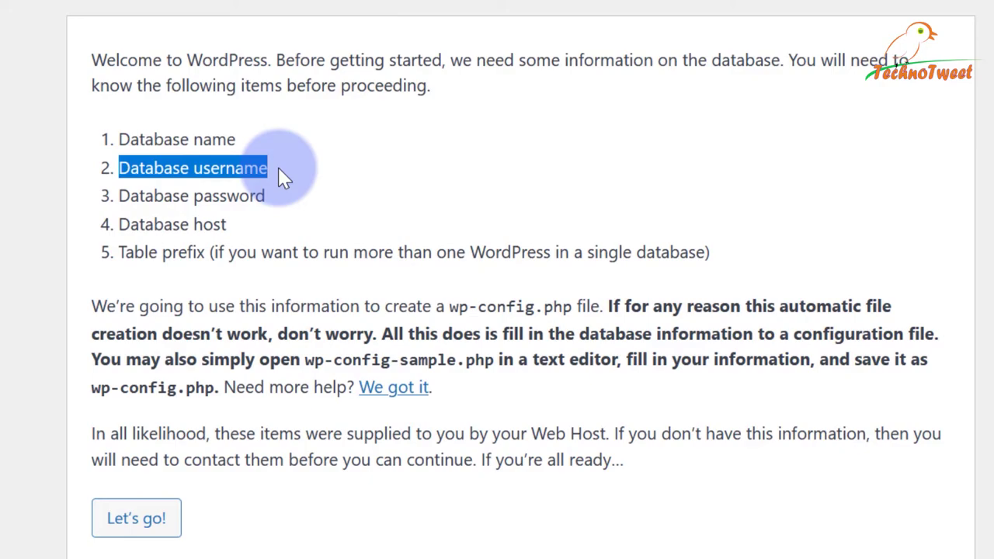
click(118, 195)
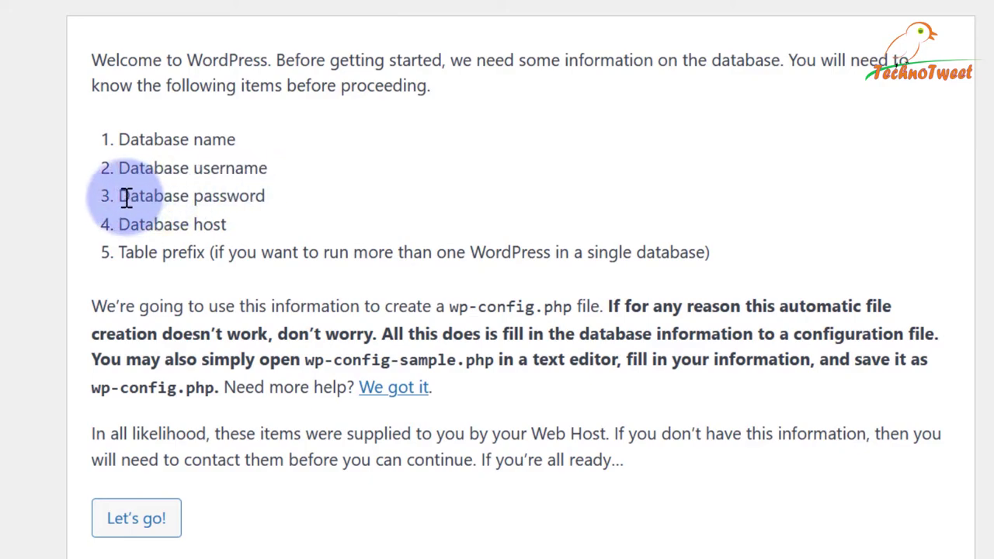
drag(118, 195, 291, 195)
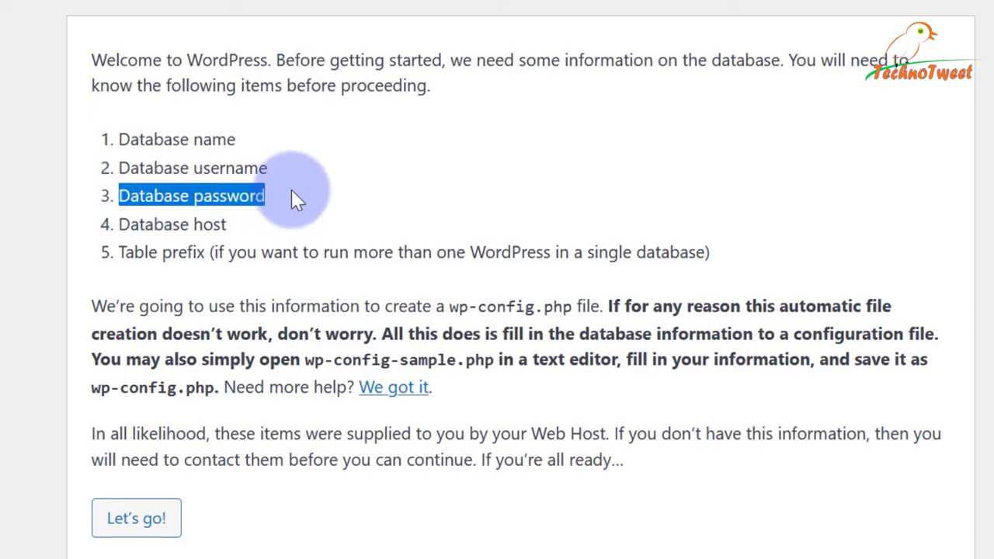
click(150, 226)
triple_click(151, 226)
click(163, 223)
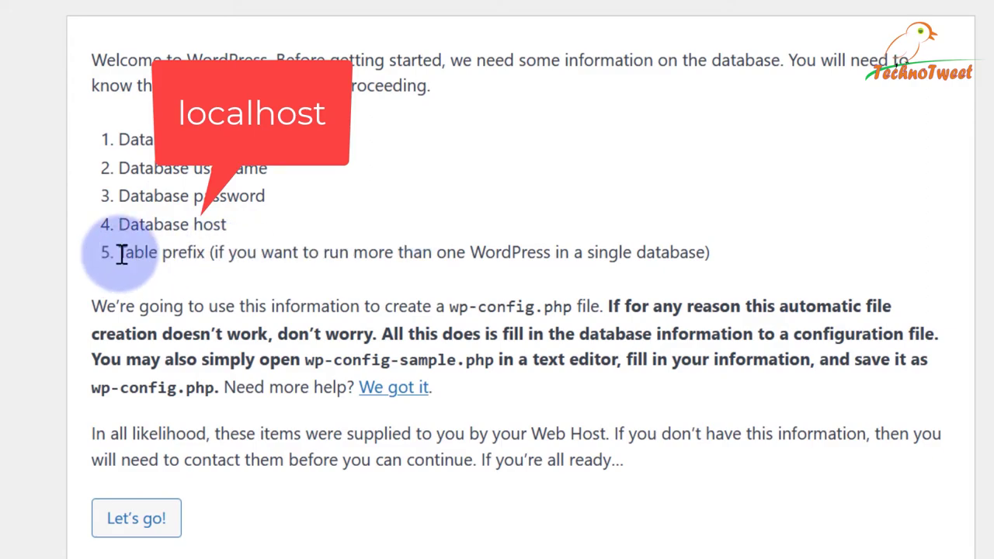
drag(119, 252, 209, 252)
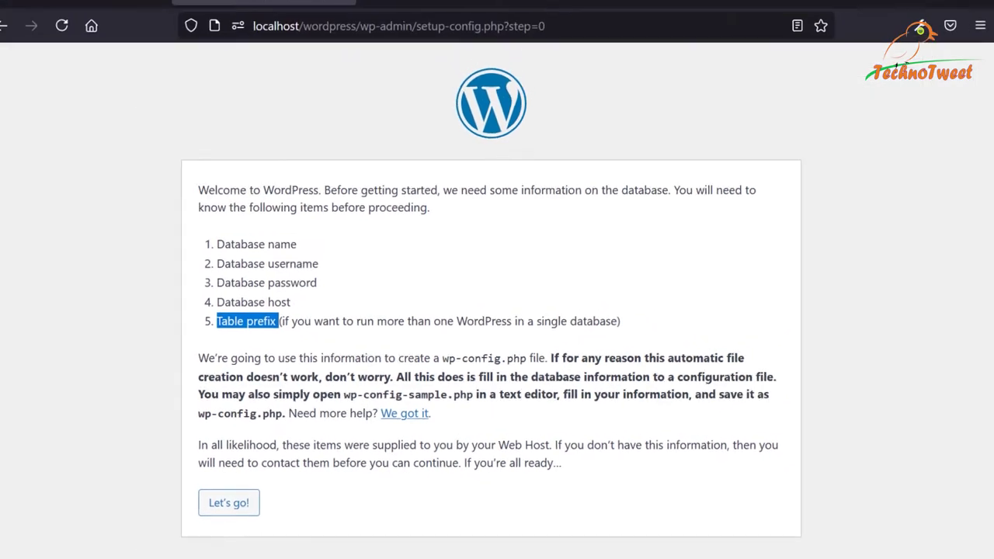
click(3, 436)
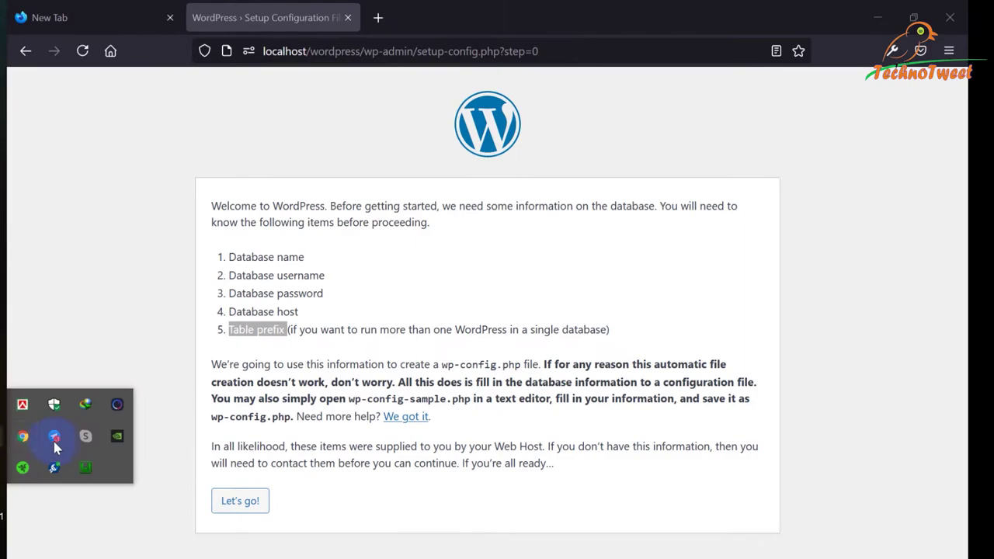
Launch phpMyAdmin from the WampServer tray menu and look over its home page.
click(85, 405)
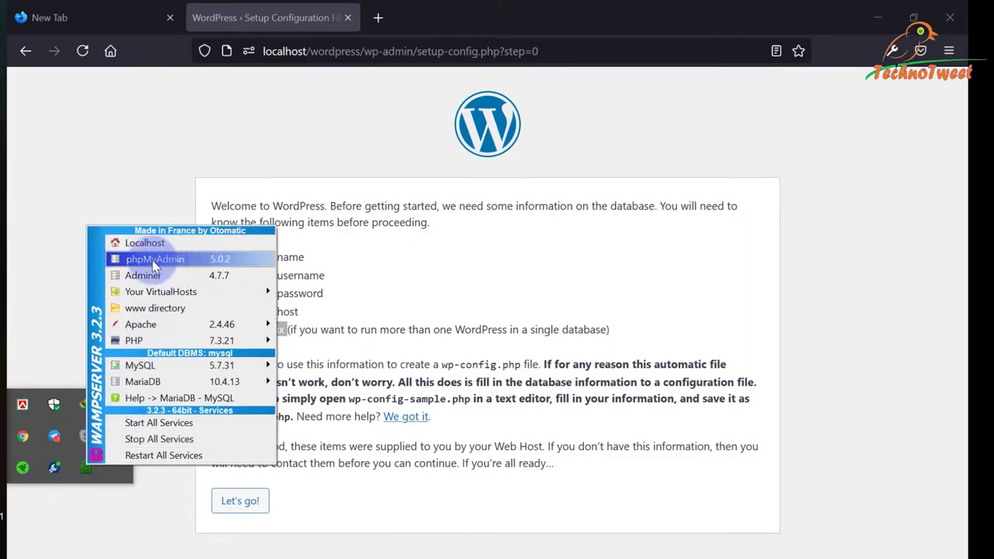
click(175, 261)
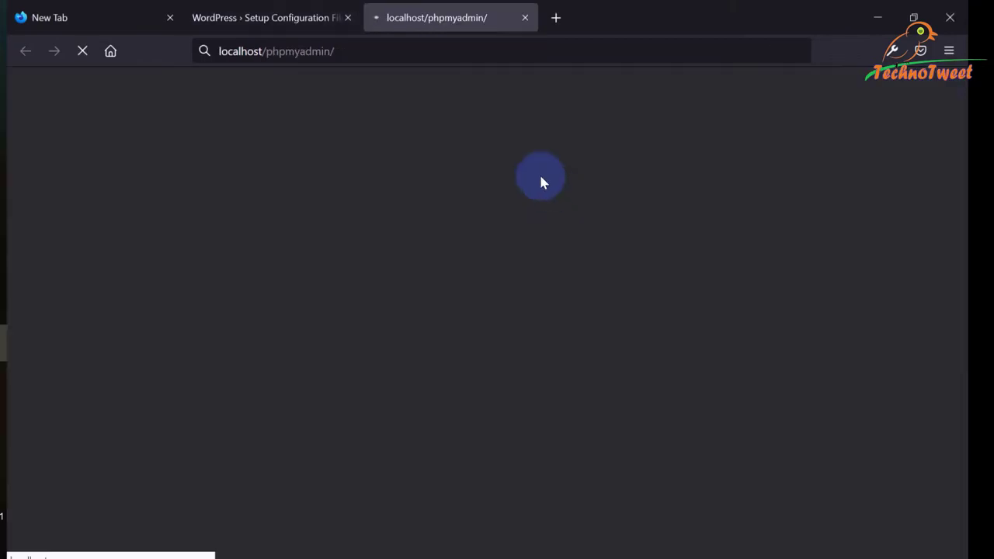
scroll(539, 178, down, 2)
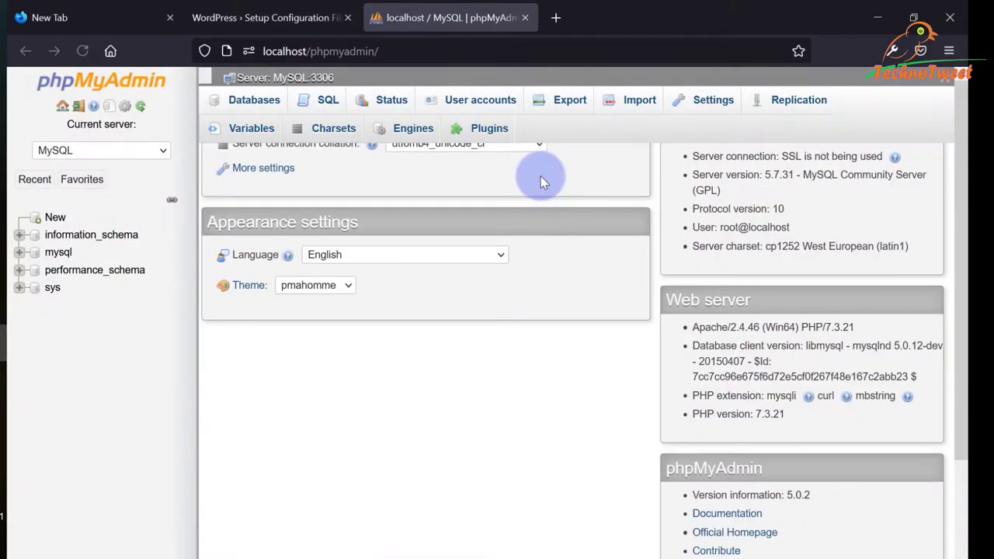
scroll(473, 195, up, 2)
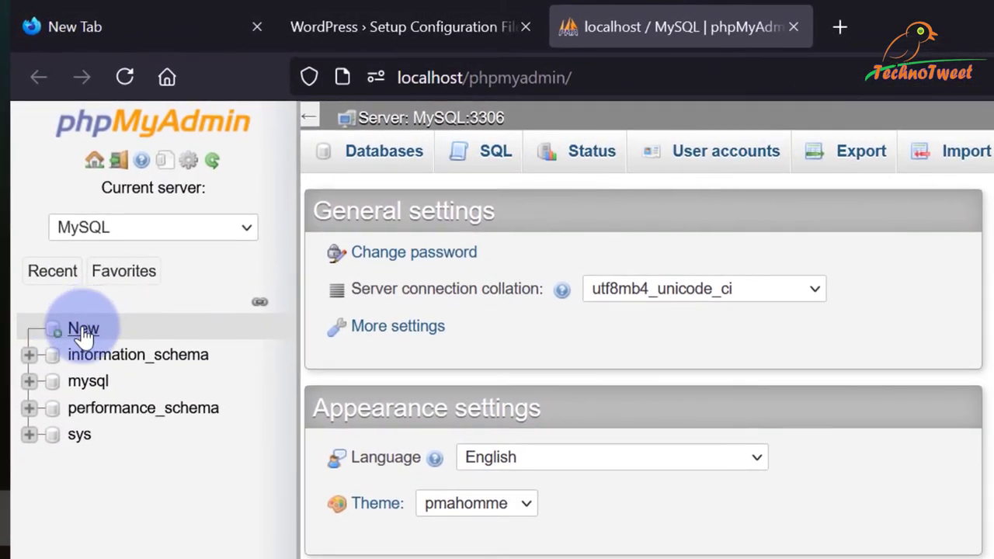
On the sidebar's New page, create database 'myWordpress' with utf8_general_ci collation.
click(59, 245)
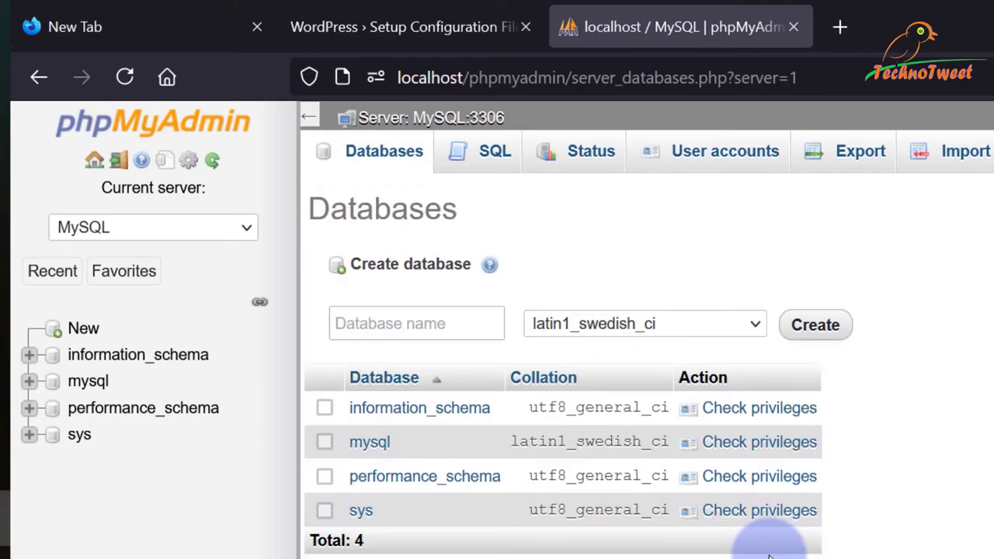
click(393, 324)
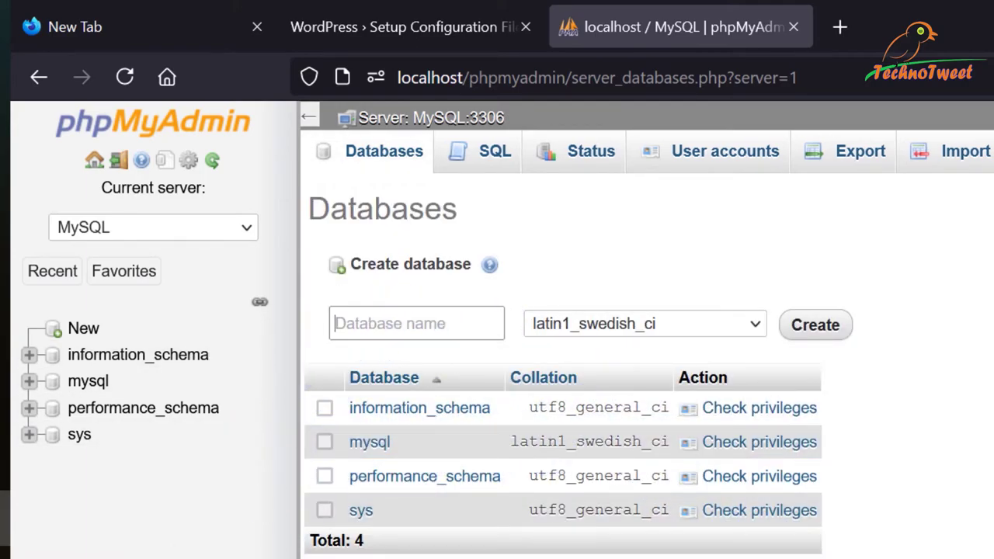
text(myW)
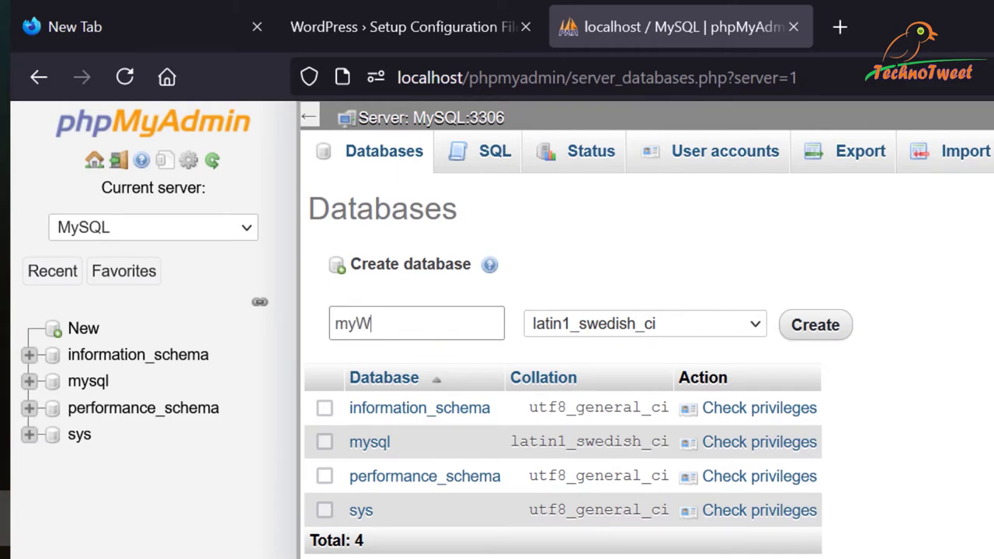
text(ordpress)
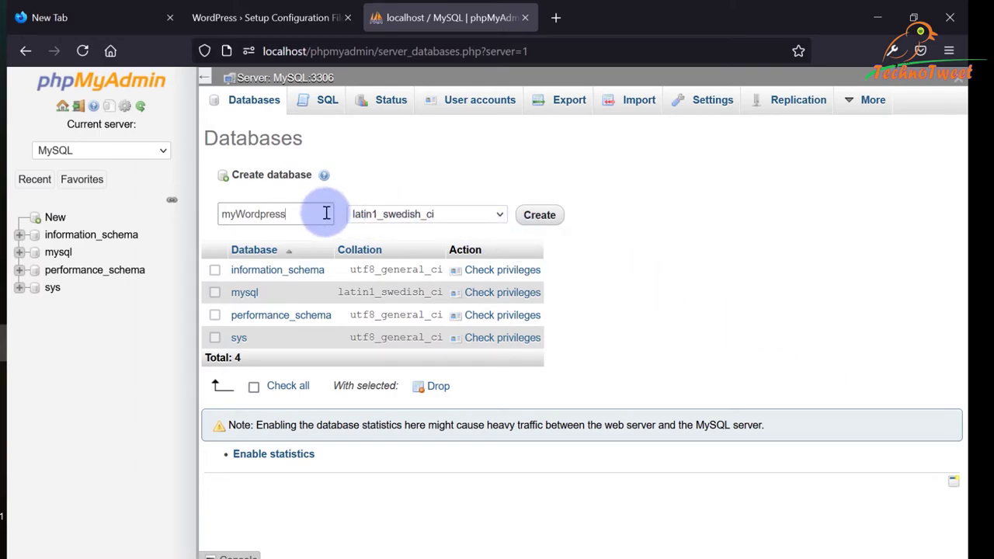
click(501, 215)
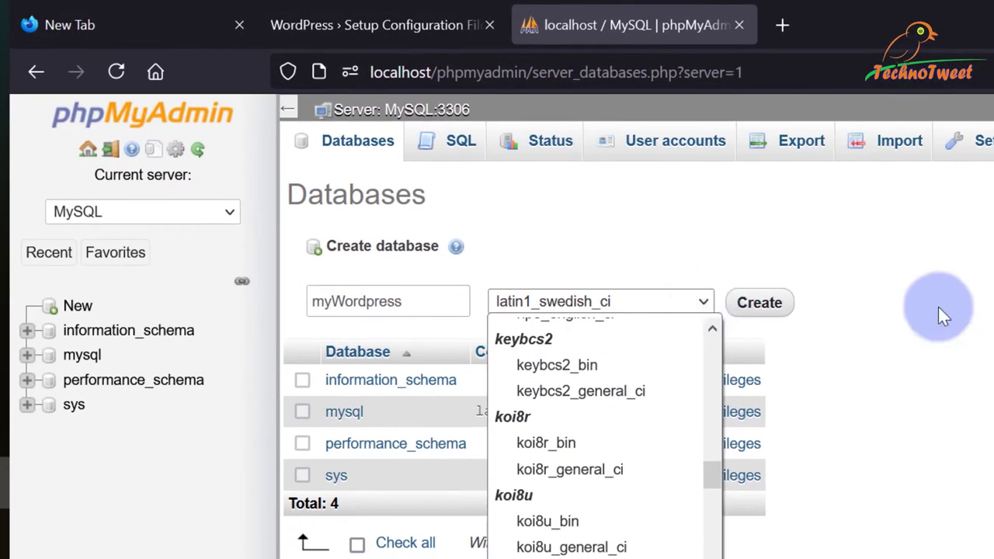
scroll(579, 458, down, 2)
scroll(665, 511, down, 5)
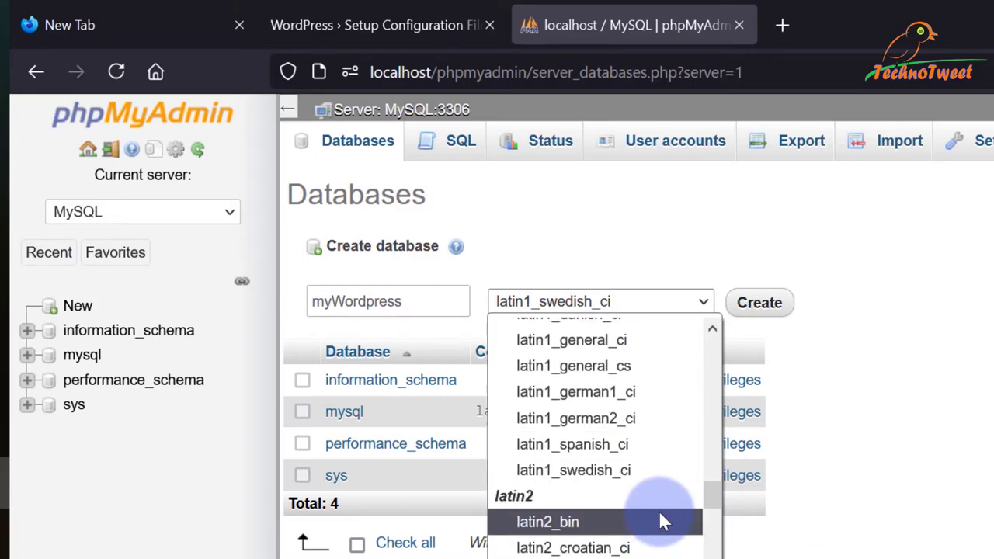
scroll(658, 513, down, 15)
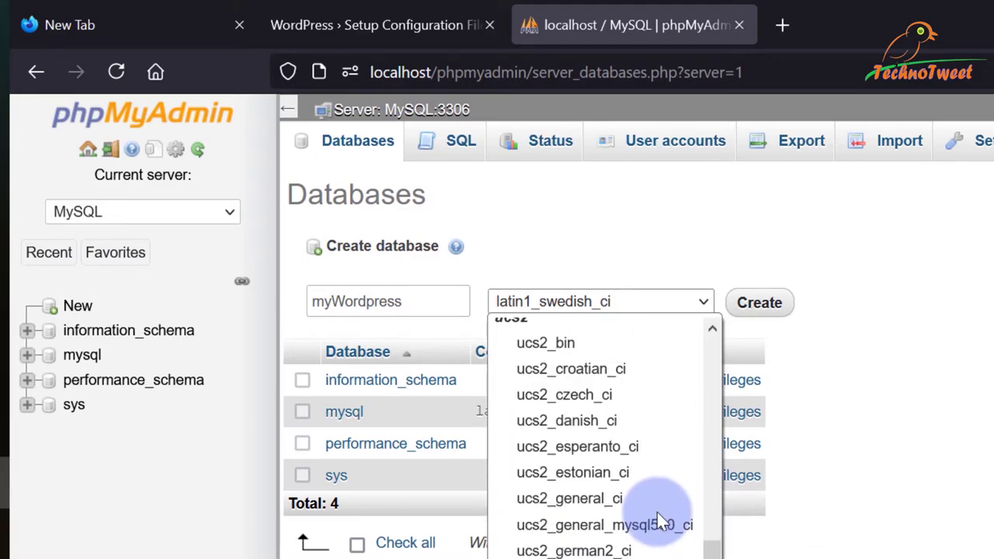
scroll(656, 528, down, 14)
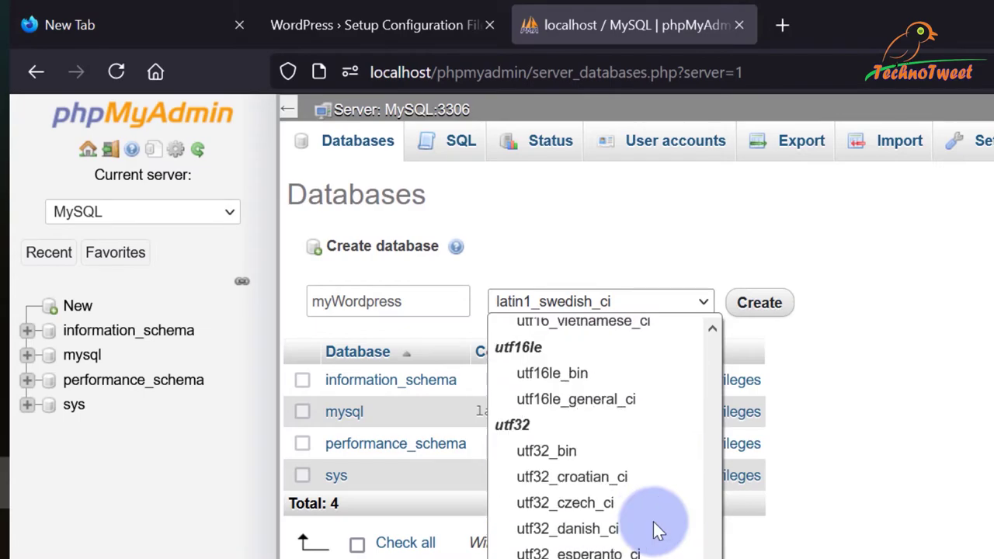
scroll(658, 530, down, 10)
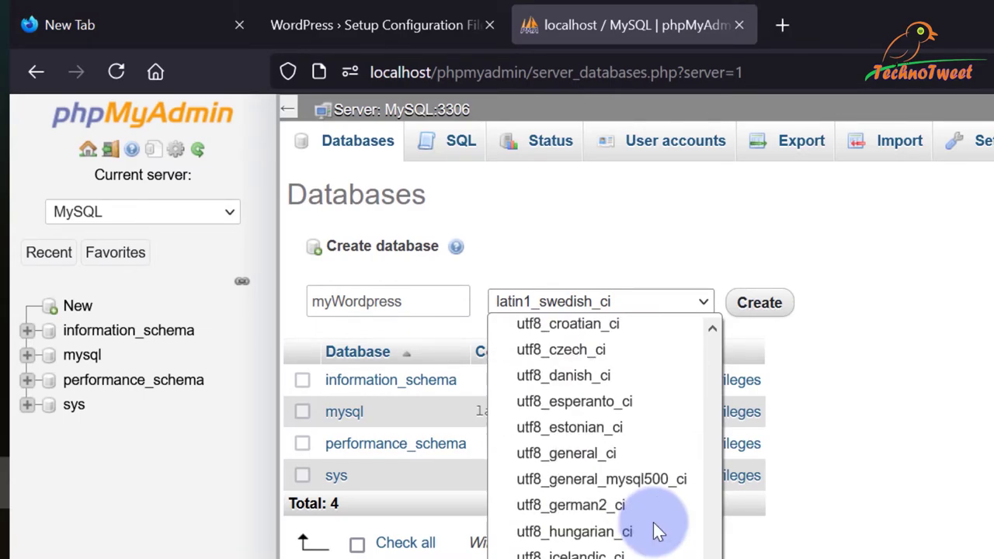
scroll(658, 531, up, 2)
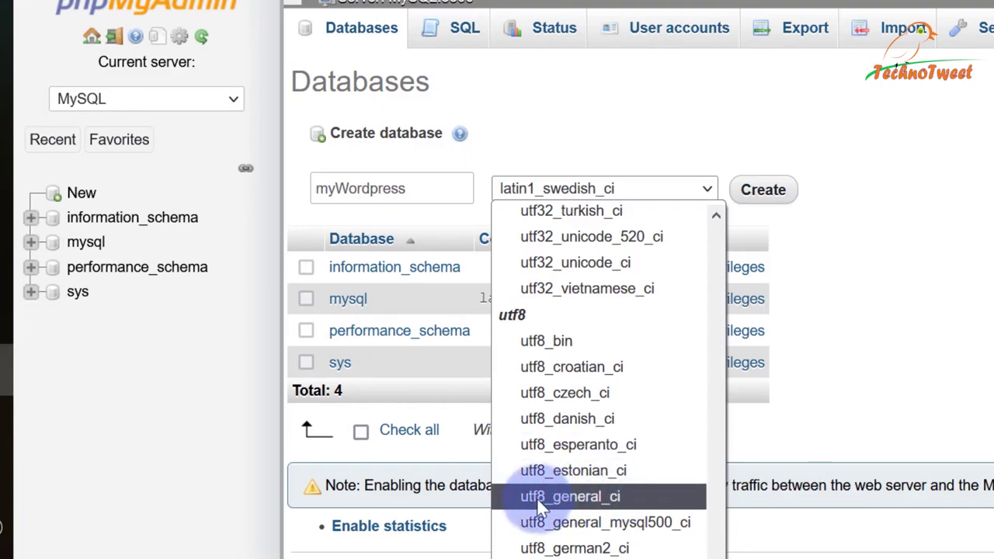
click(632, 495)
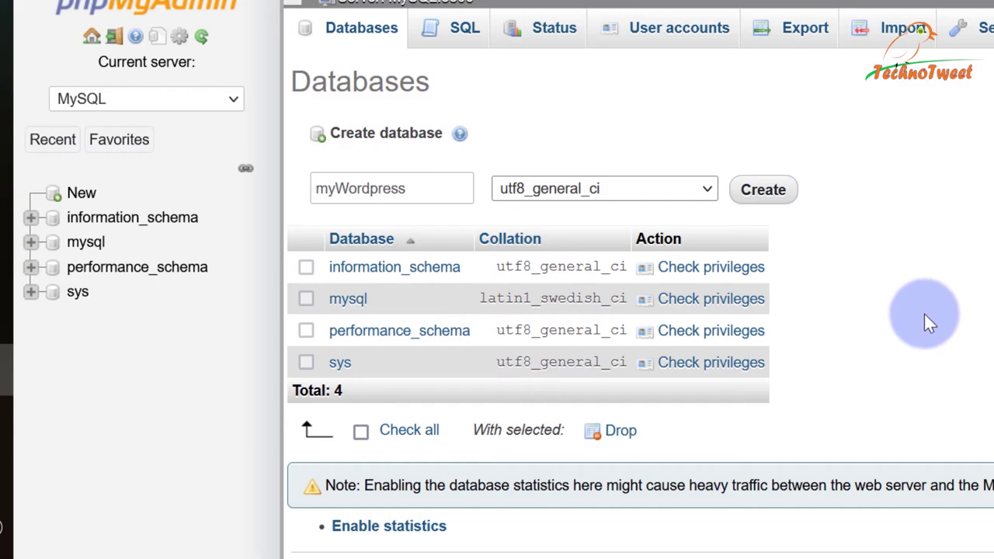
click(775, 196)
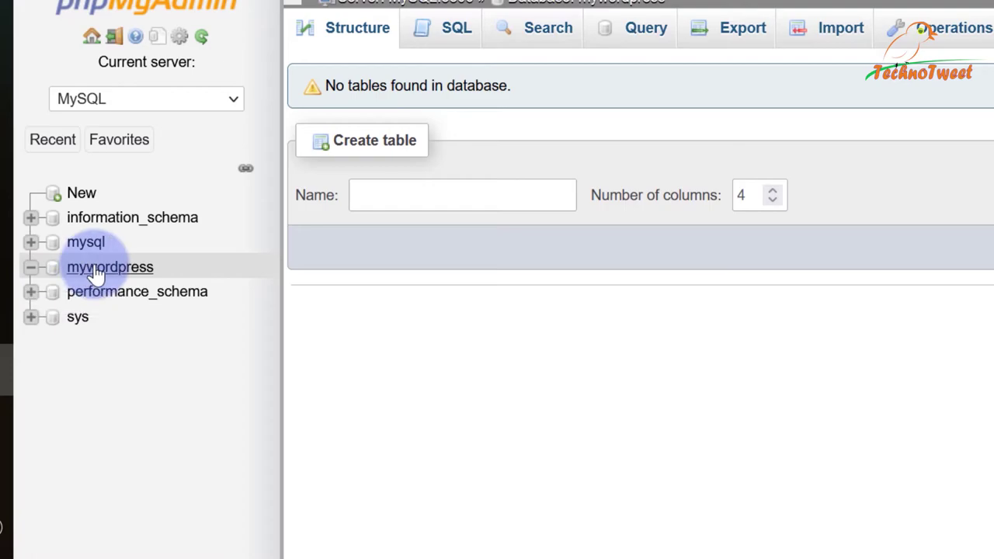
Check that the mywordpress database in phpMyAdmin has no tables, then return to the WordPress setup page.
click(94, 271)
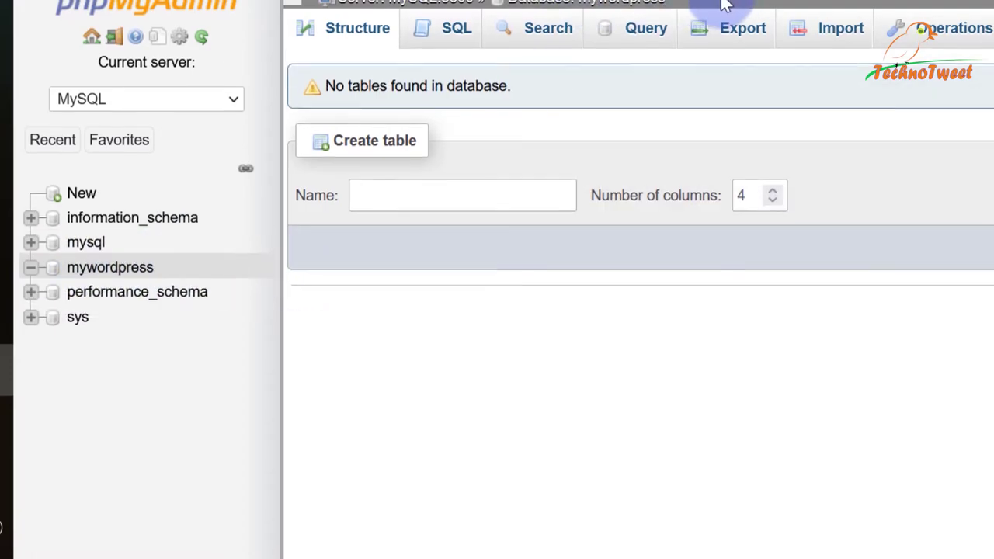
double_click(584, 3)
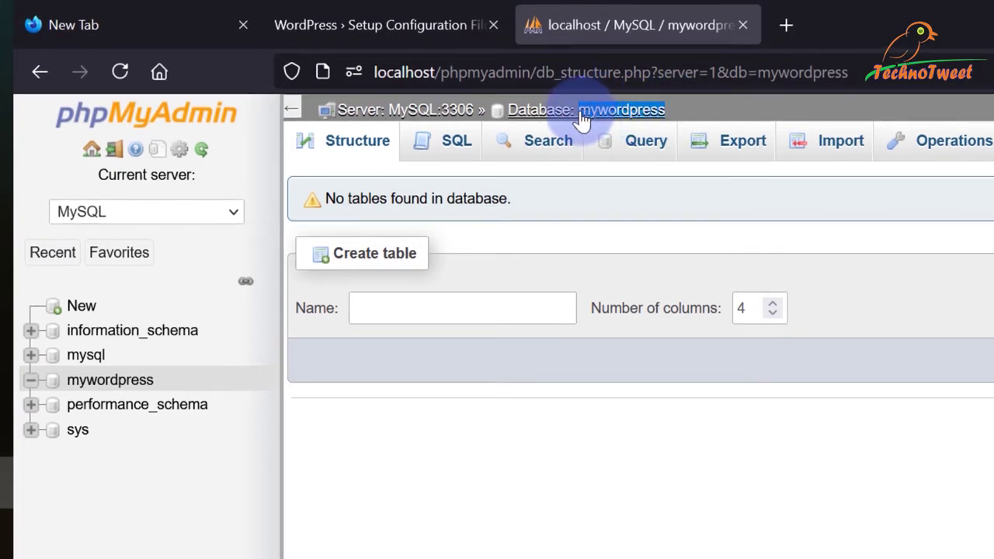
click(449, 315)
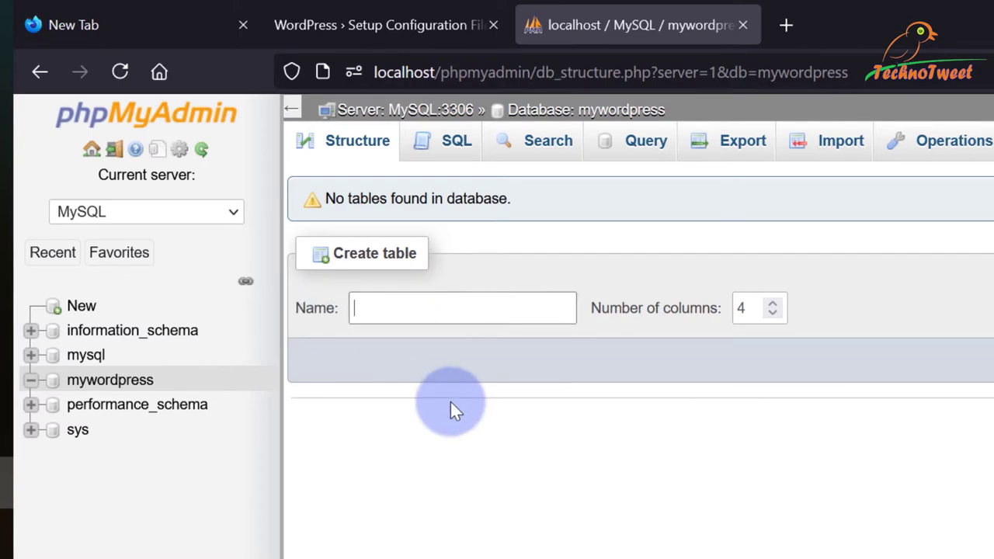
click(460, 17)
click(337, 377)
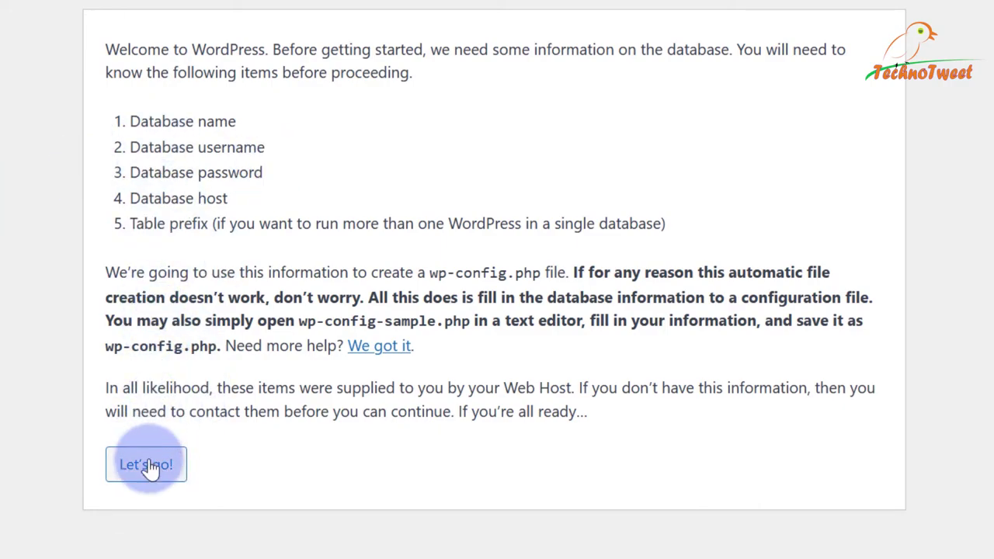
Begin the database details form and enter mywordpress as the Database Name.
click(147, 475)
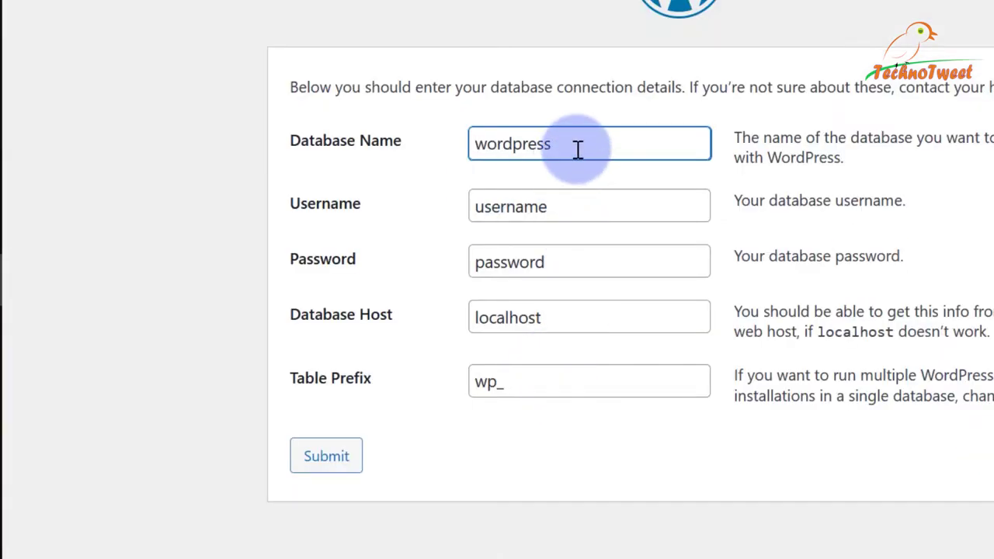
double_click(577, 150)
text(mywordpress)
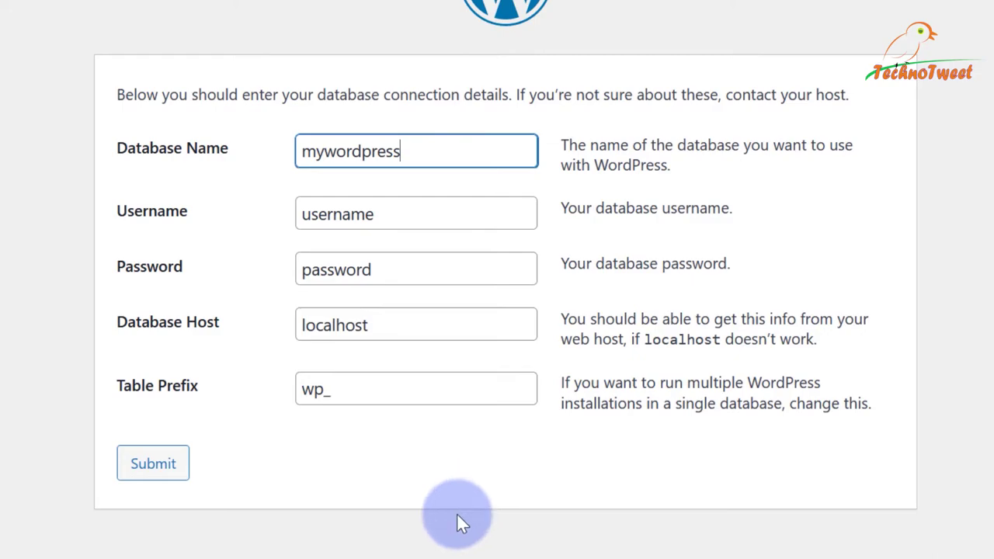
Set Username to root, leave Password empty, and keep localhost as Database Host.
click(323, 213)
key(ctrl+a)
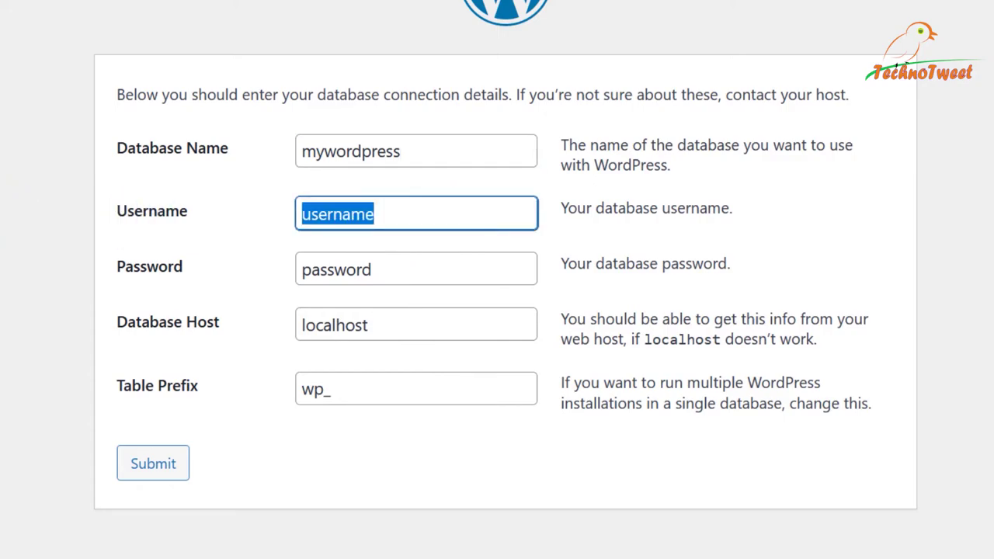
text(root)
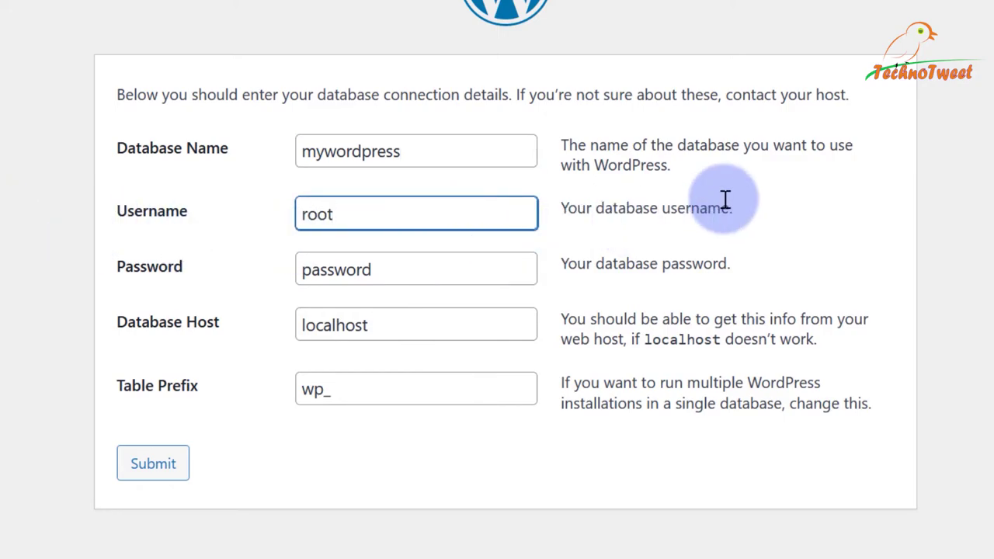
key(ctrl+a)
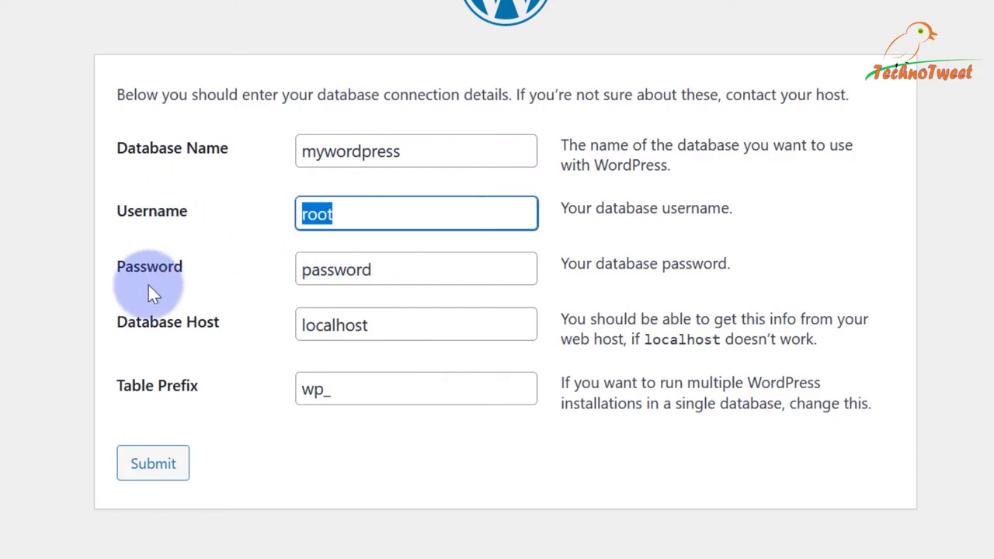
click(406, 272)
key(ctrl+a)
key(BackSpace)
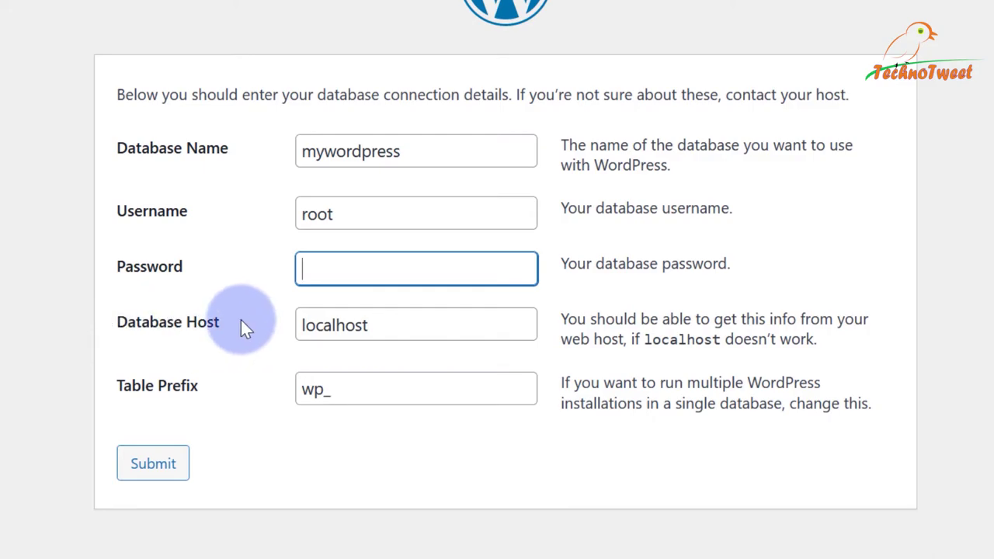
click(374, 325)
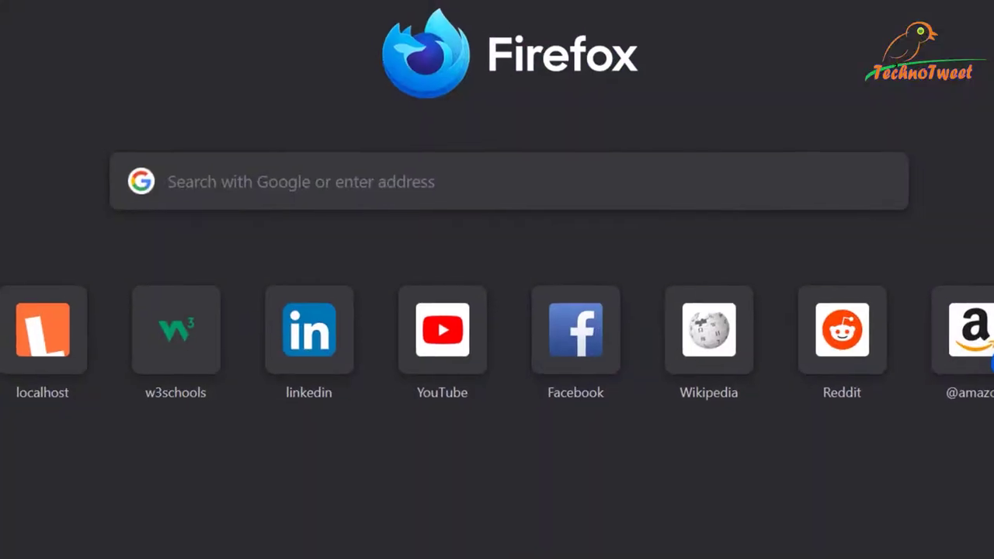
Load localhost in a new tab, glance at the mywordpress database, then return to the form.
click(444, 11)
text(localhost/)
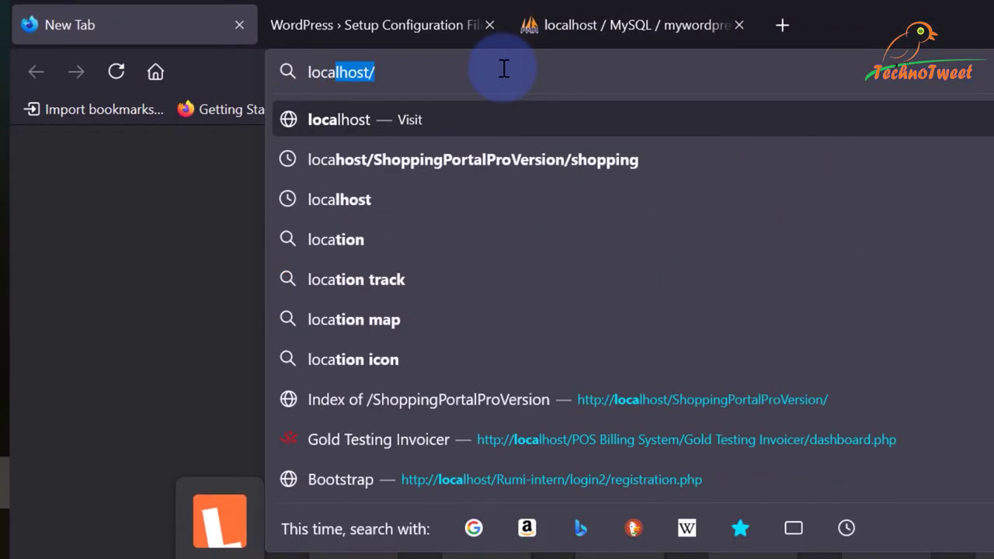
key(Return)
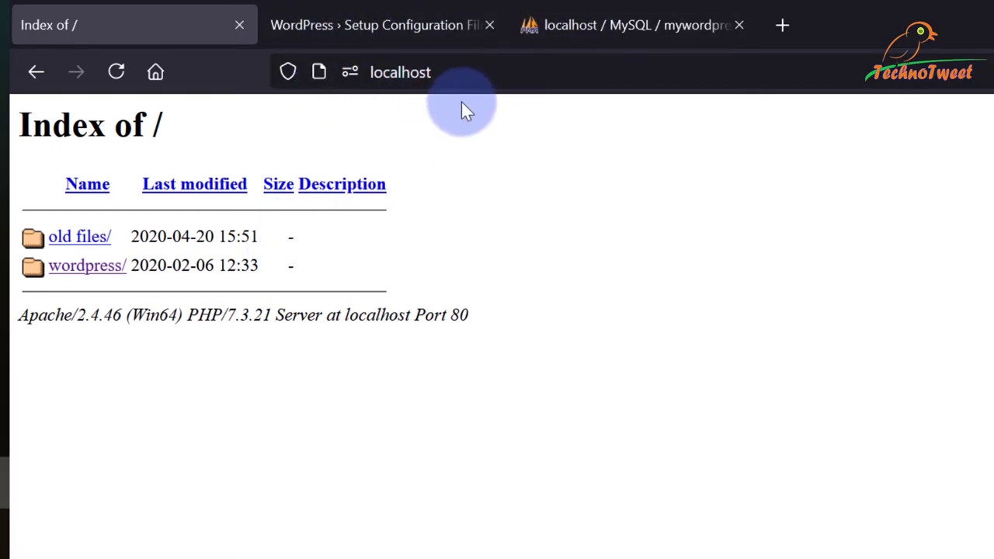
click(618, 25)
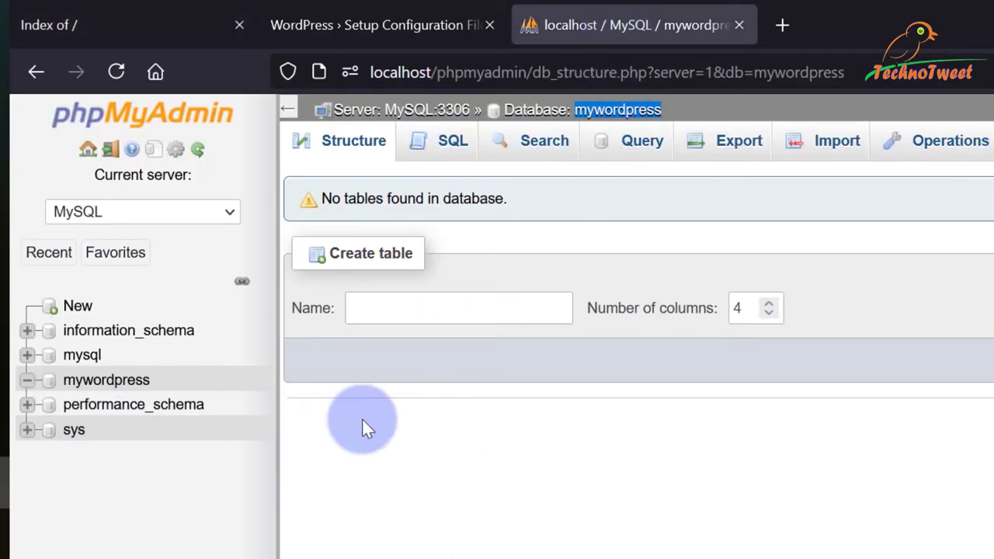
click(344, 14)
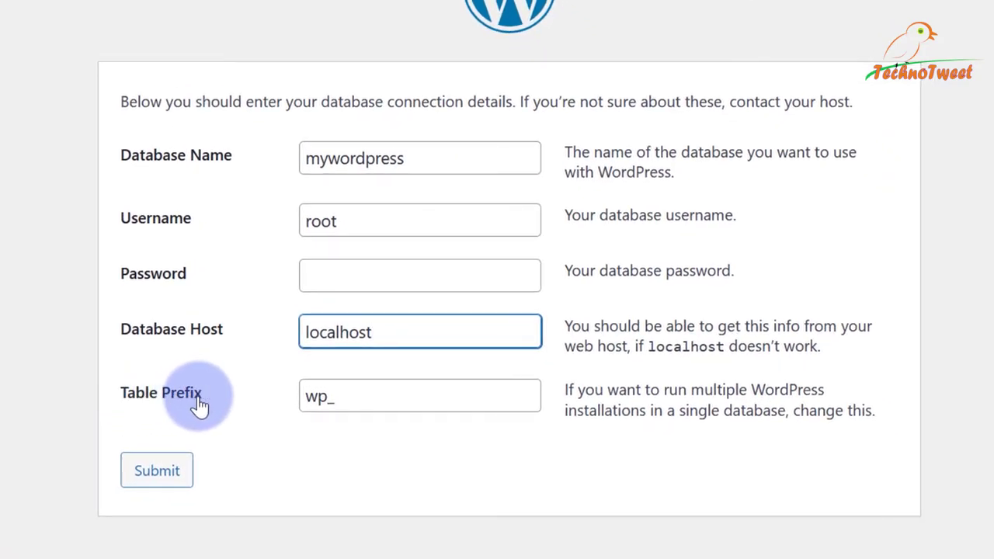
Change the table prefix from wp_ to nWp_ and submit the database details.
drag(324, 401, 305, 398)
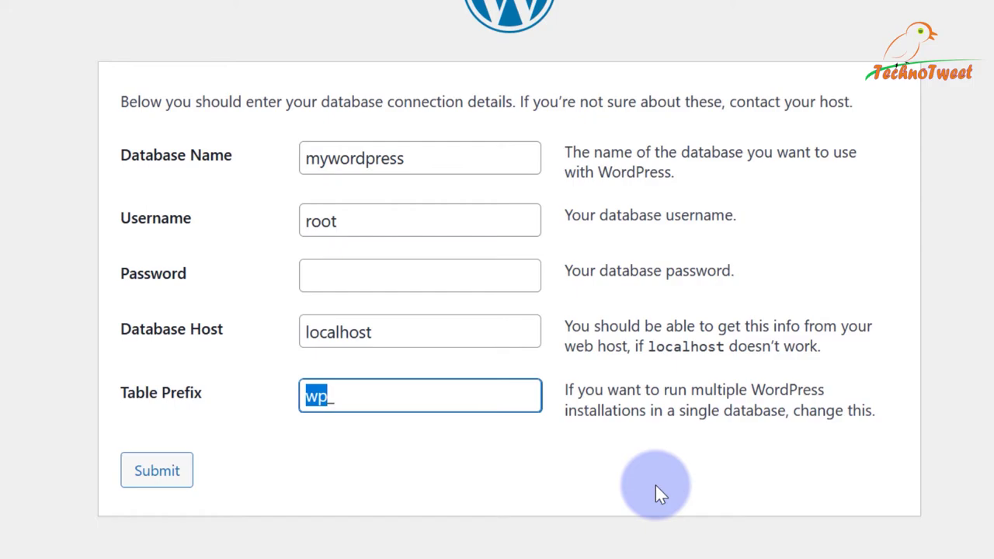
text(nWp)
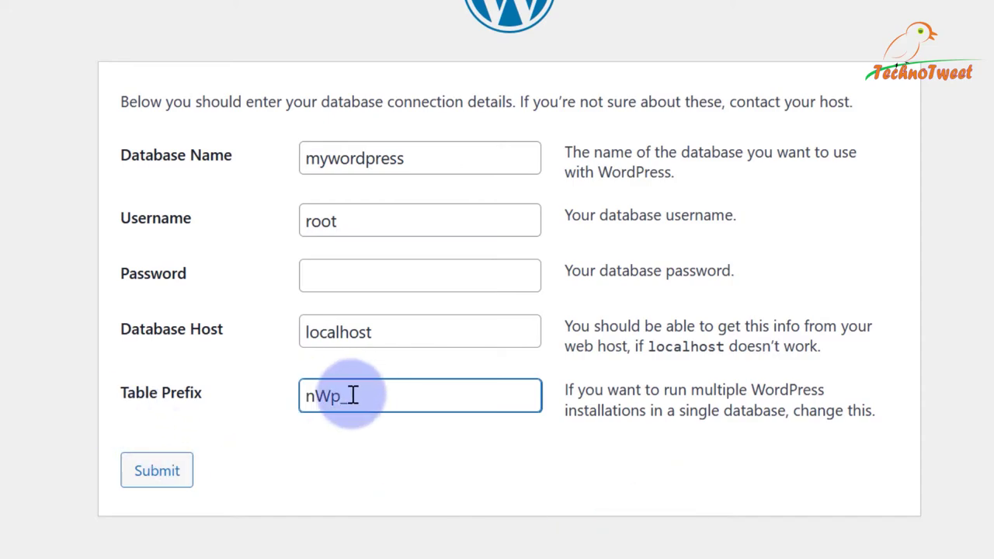
key(shift+Left)
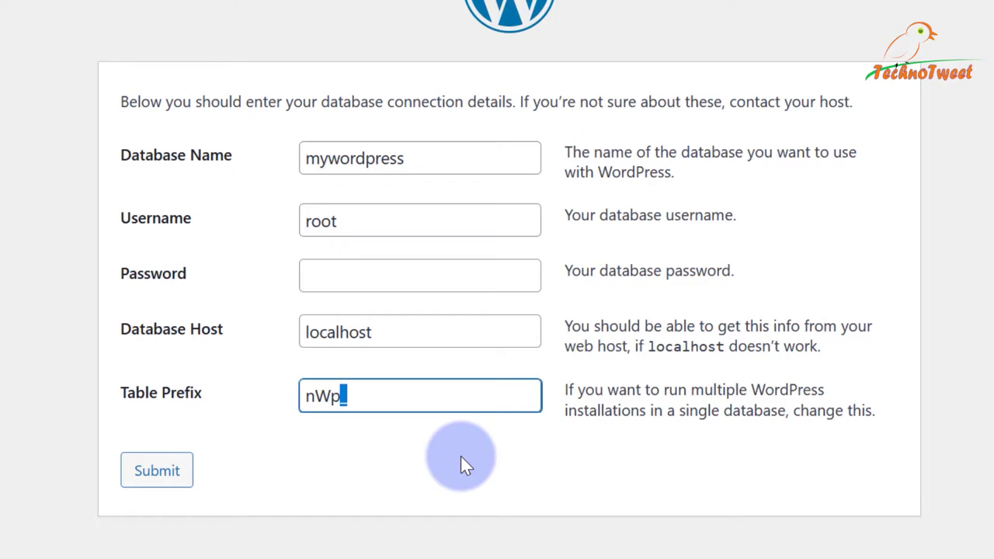
key(Right)
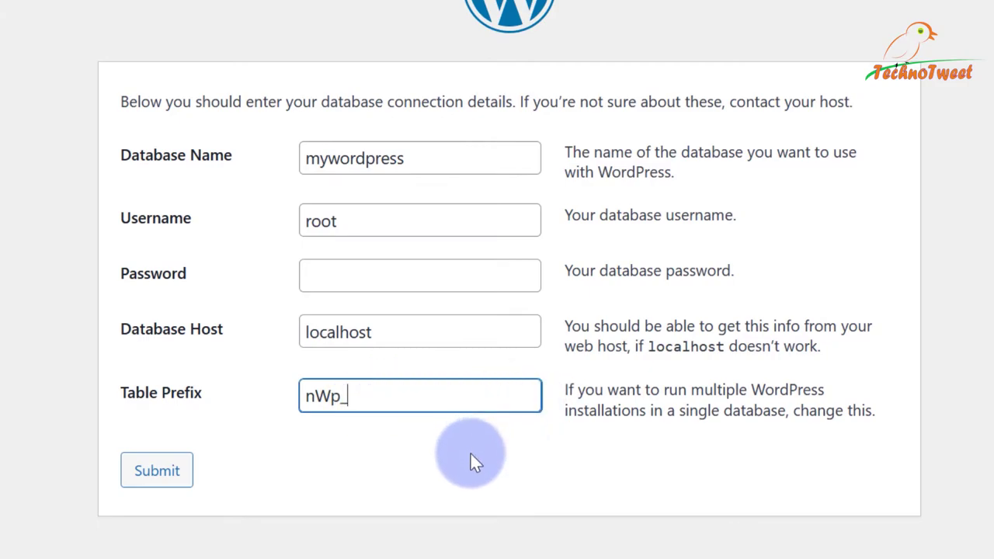
click(149, 480)
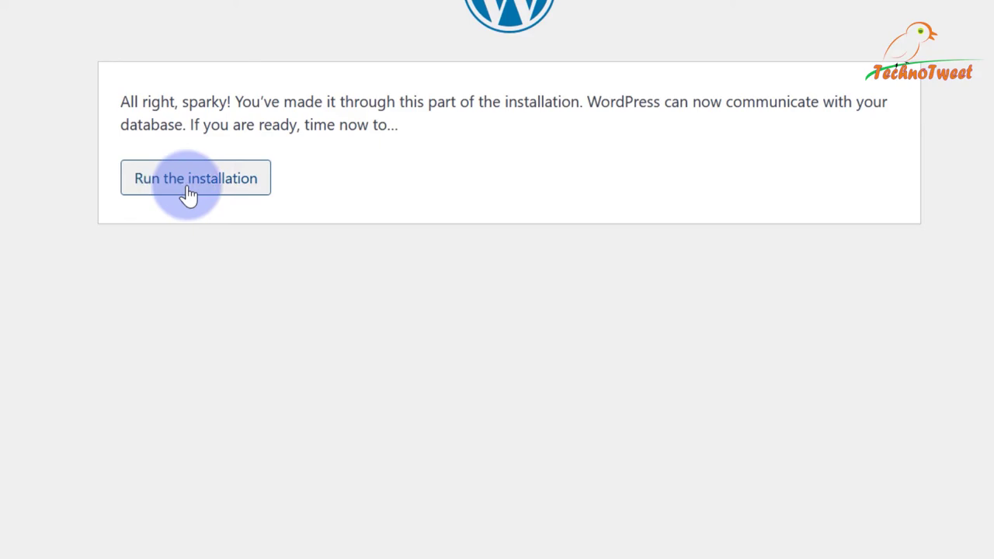
Run the WordPress installation, recheck mywordpress in phpMyAdmin, and return to the Welcome form.
click(160, 191)
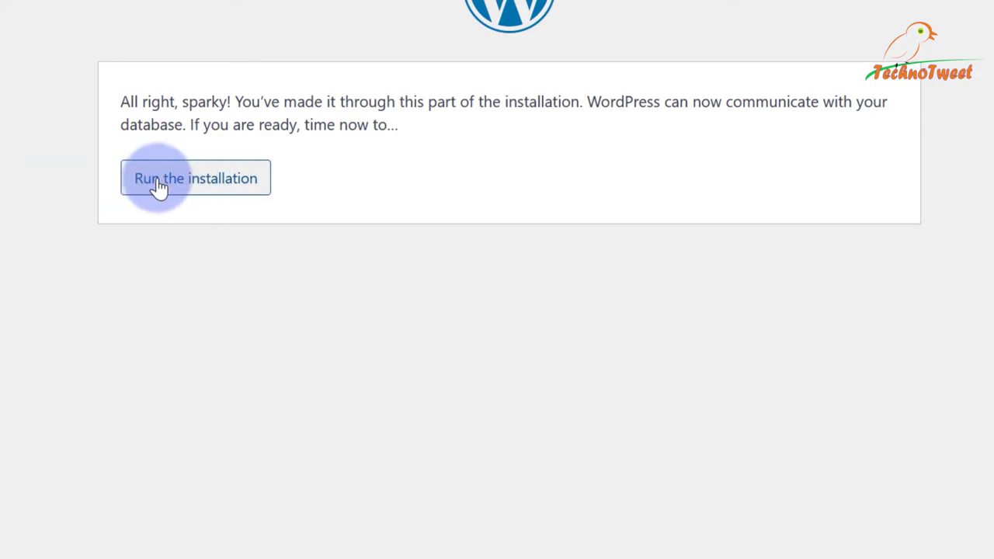
click(241, 195)
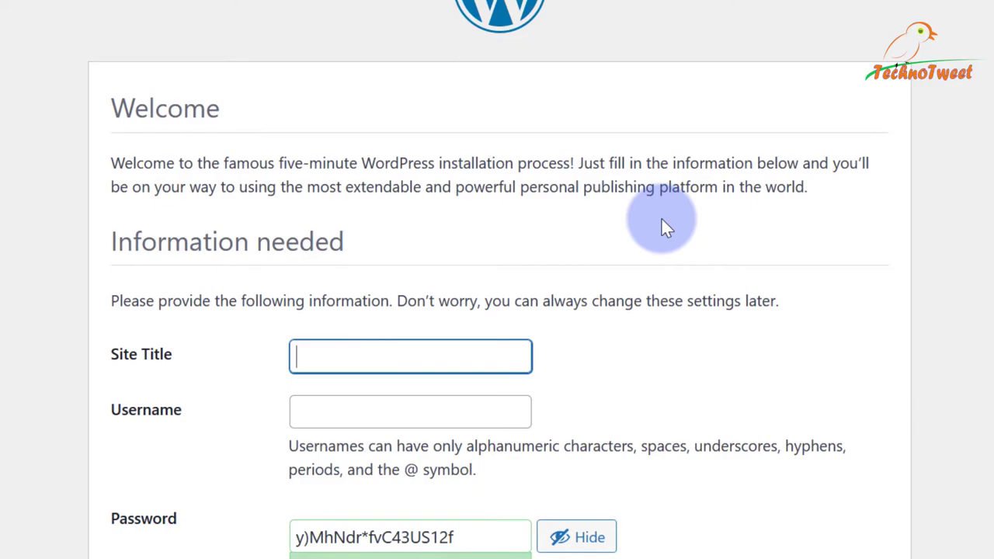
scroll(715, 226, down, 3)
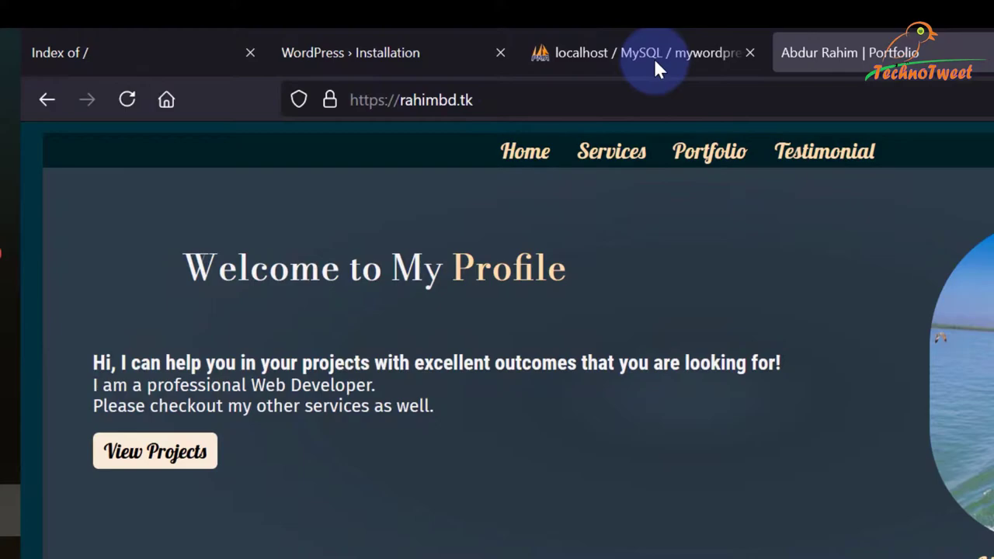
click(656, 63)
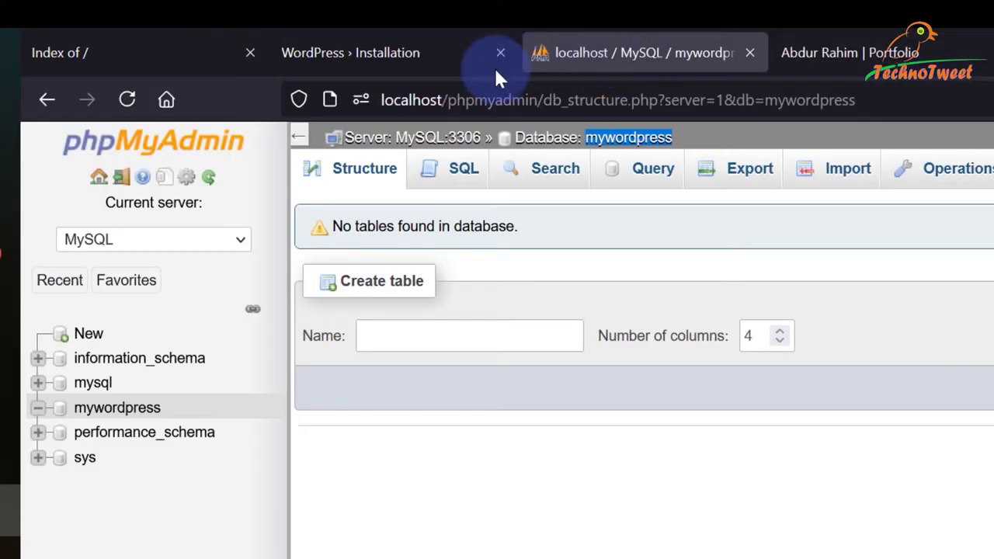
click(390, 49)
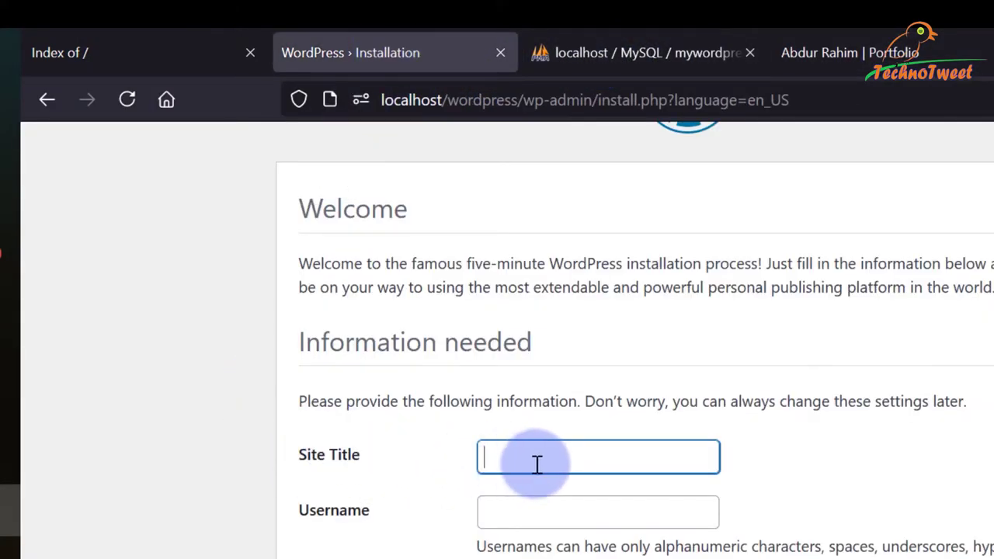
Enter TestWordPress as the Site Title and type the admin username.
text(T)
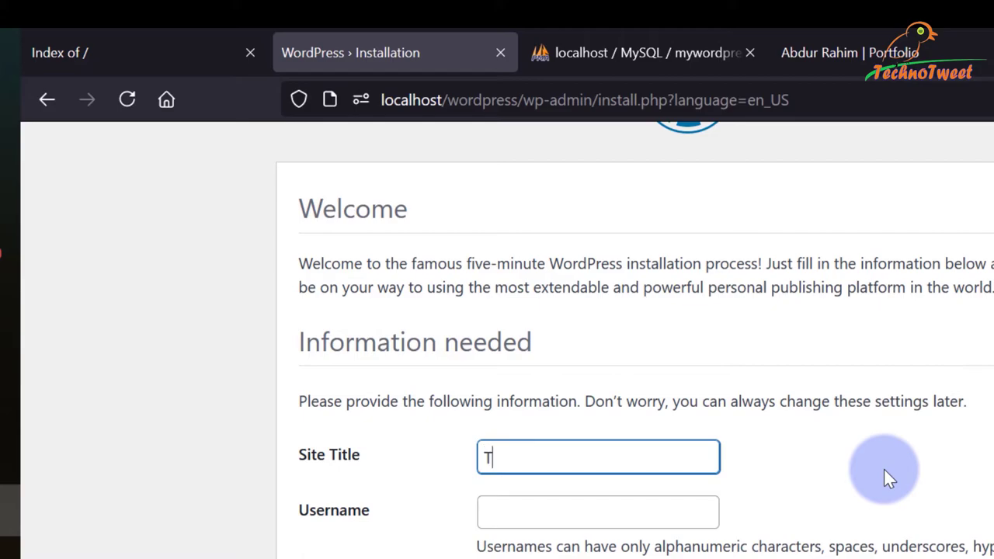
text(estWordPr)
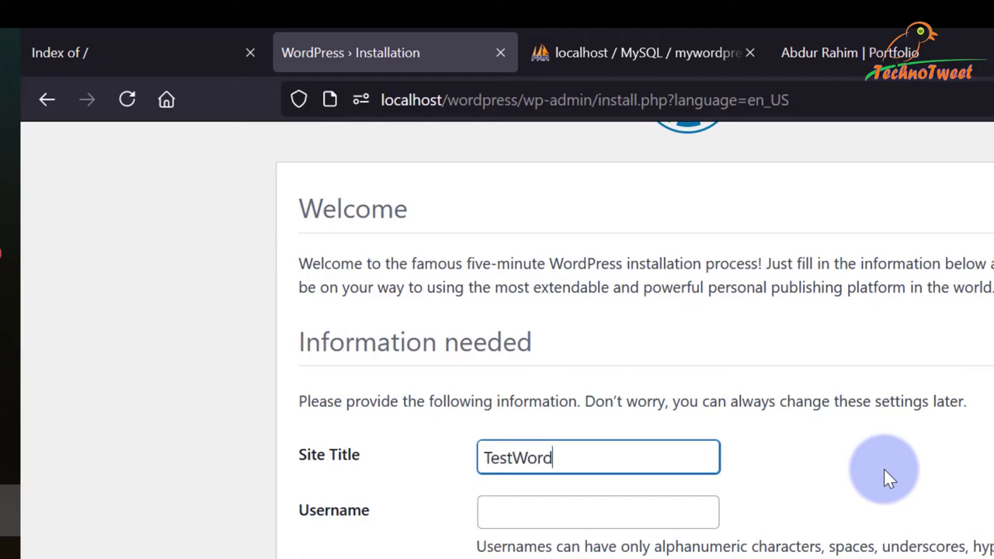
text(ess)
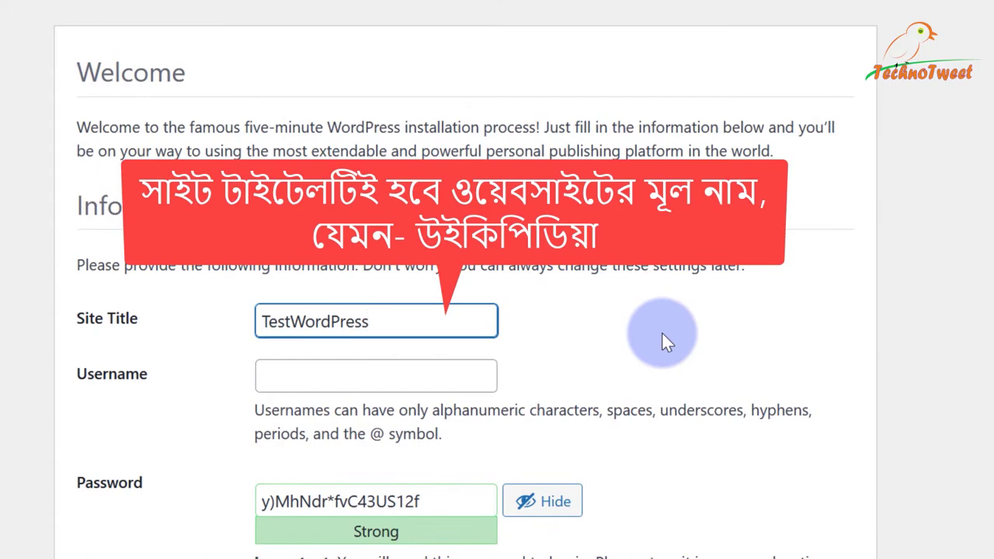
click(344, 270)
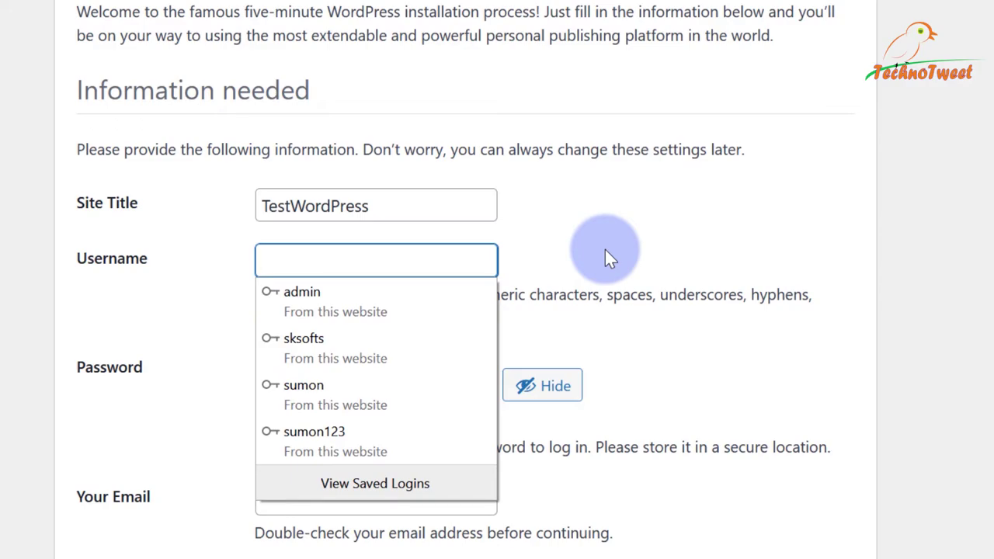
click(340, 264)
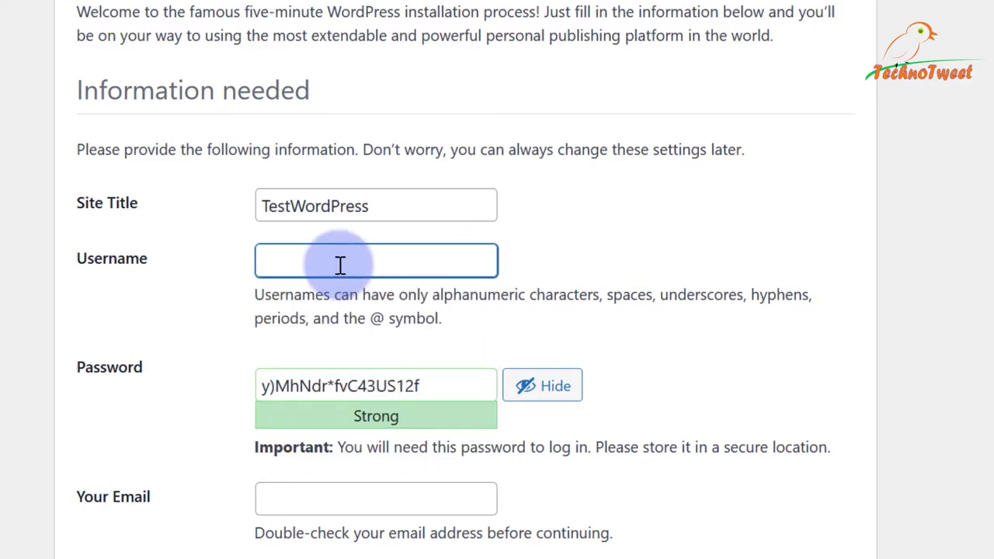
text(S)
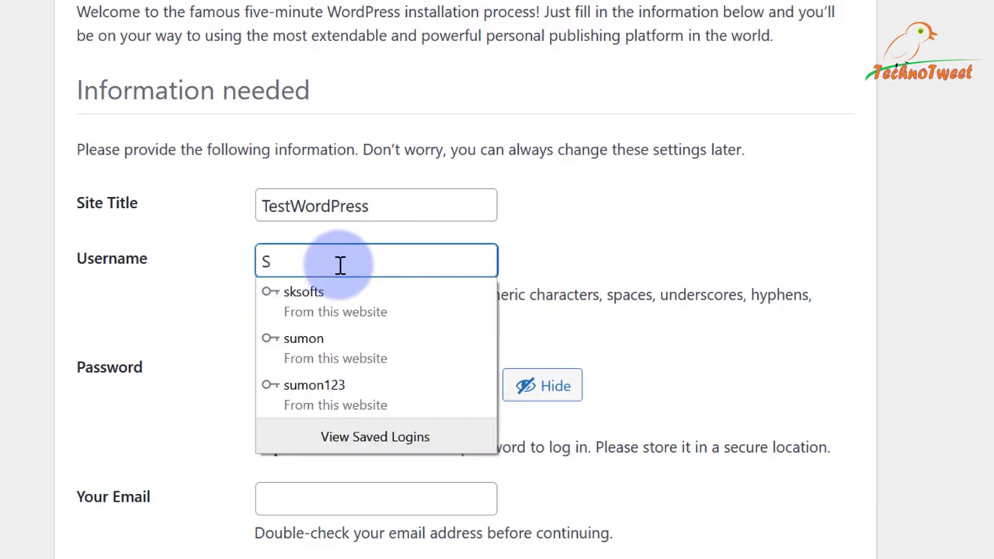
text(Rahim)
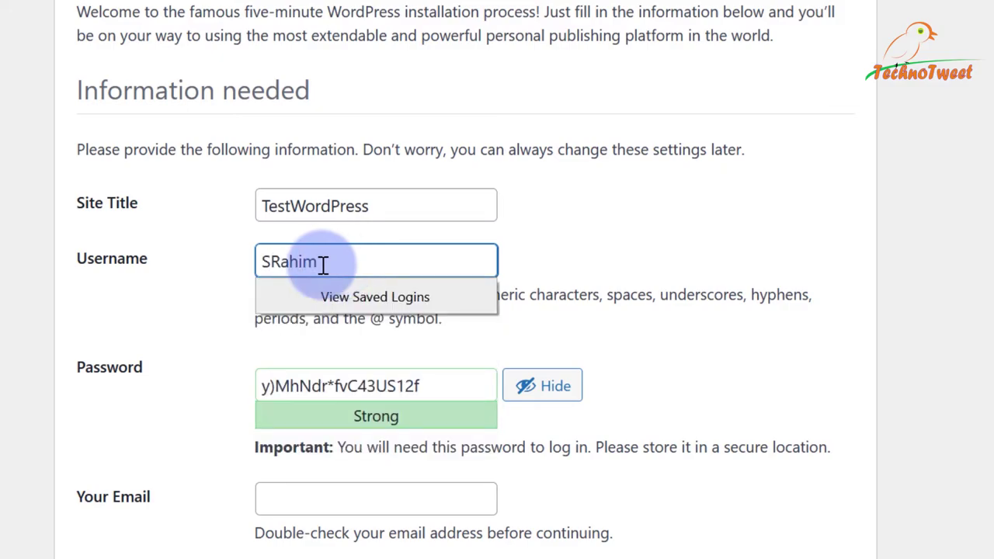
key(ctrl+a)
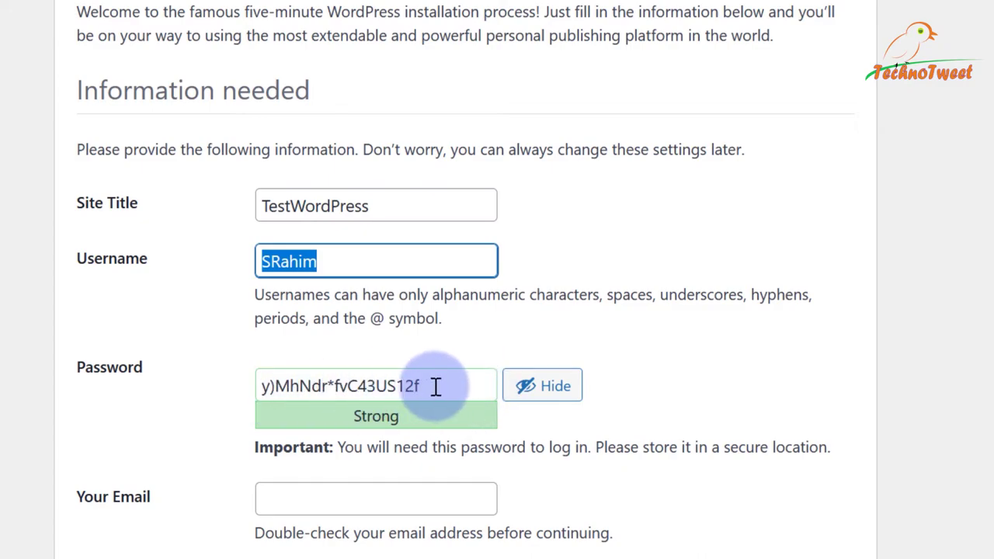
Select the entire generated strong password and pick Notepad++ in the Windows search results.
click(436, 386)
key(ctrl+a)
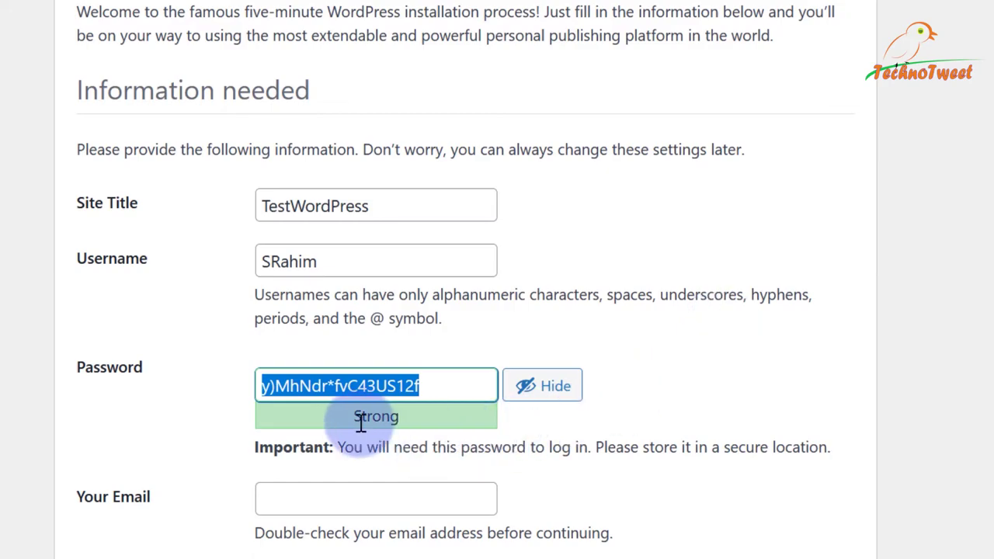
click(335, 386)
drag(335, 386, 328, 385)
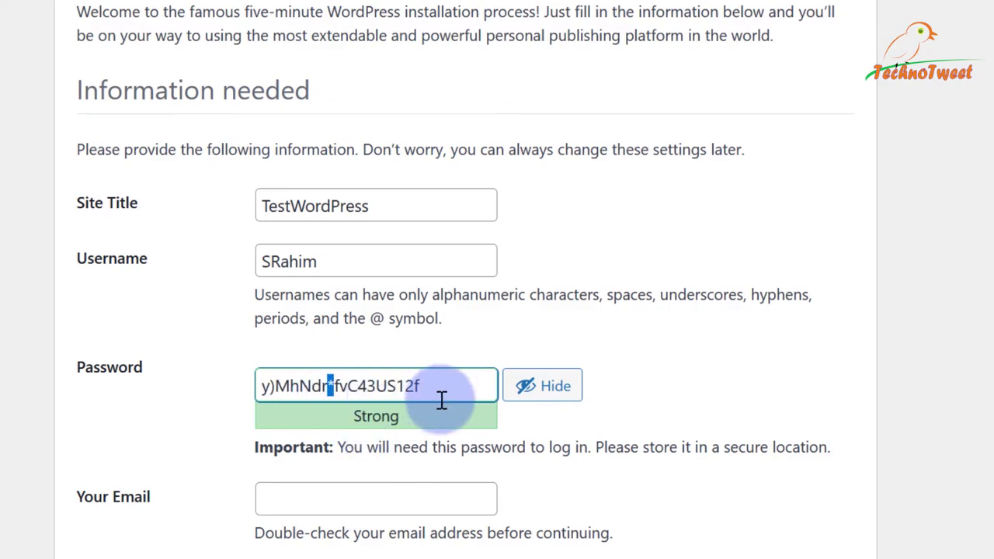
drag(411, 386, 404, 386)
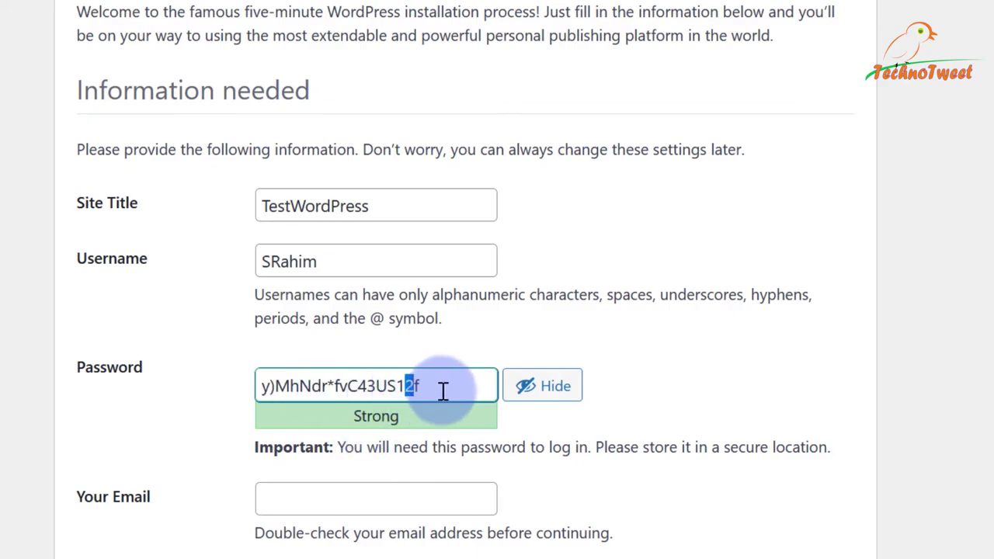
triple_click(443, 391)
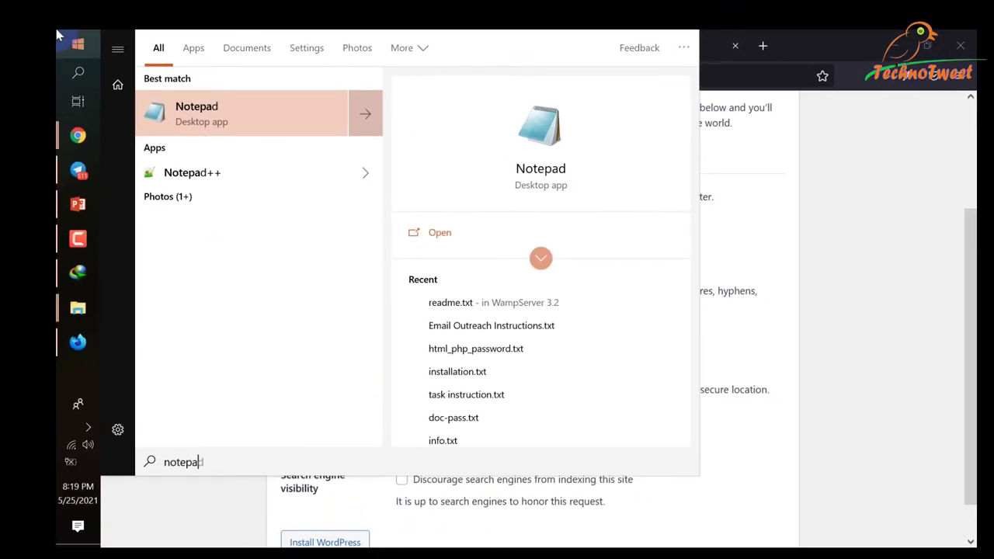
key(Down)
key(Down)
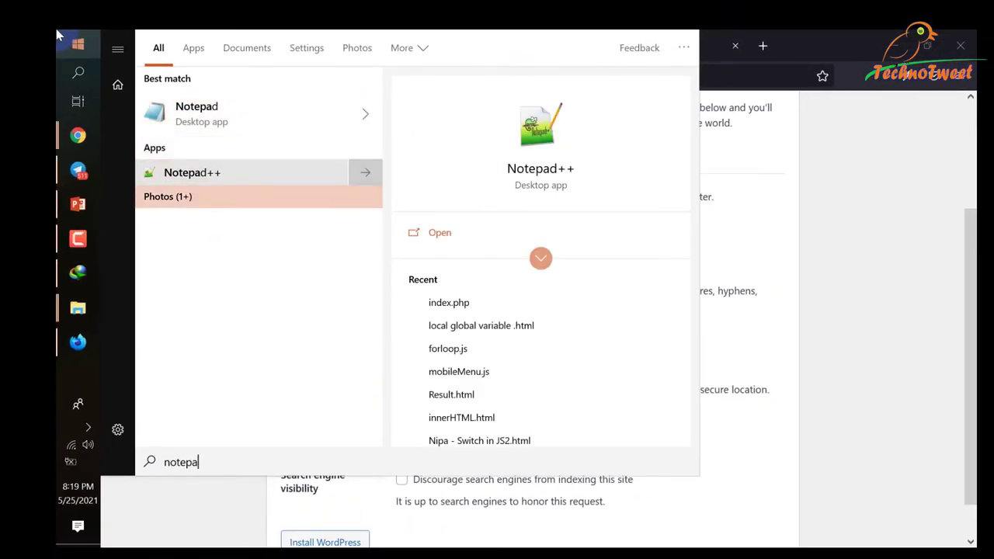
key(Up)
key(Return)
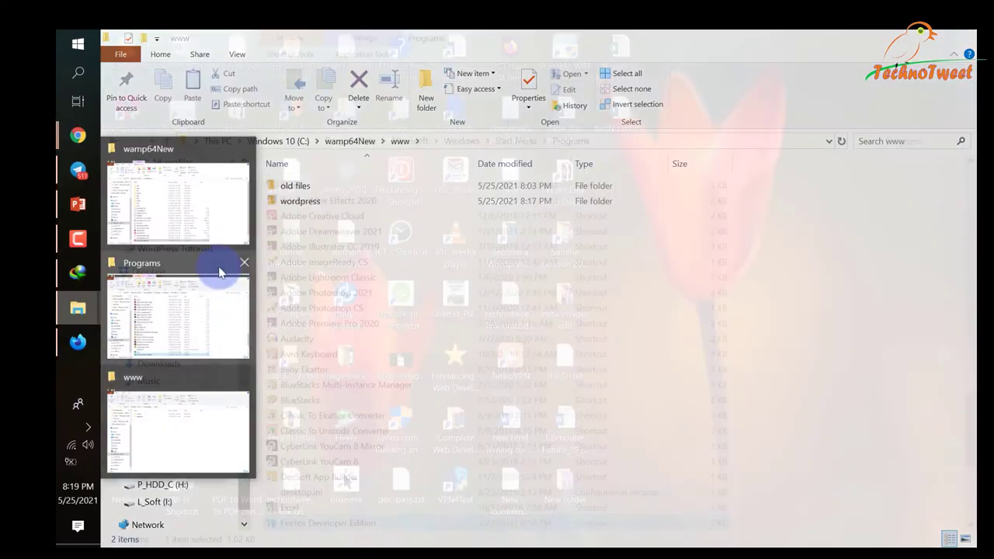
click(244, 263)
click(241, 205)
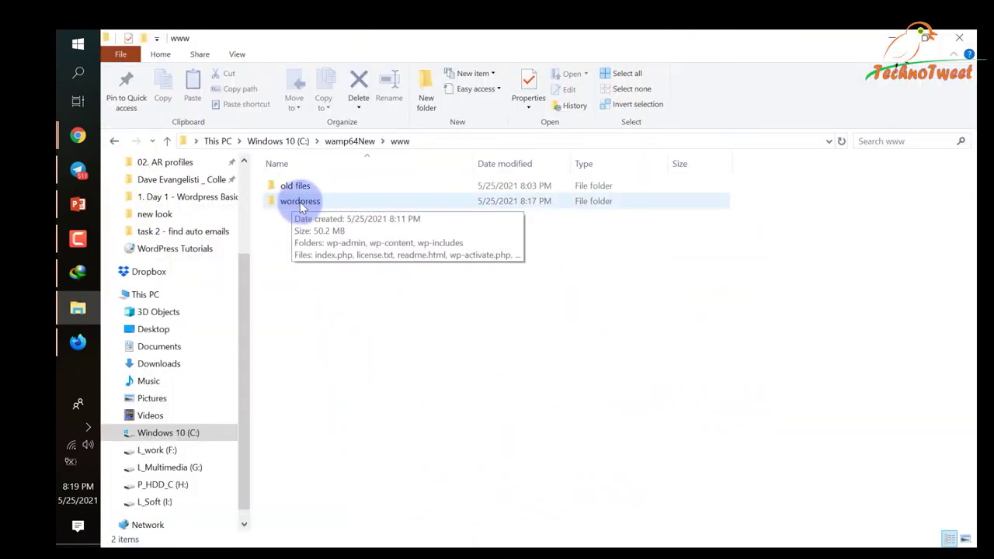
double_click(300, 202)
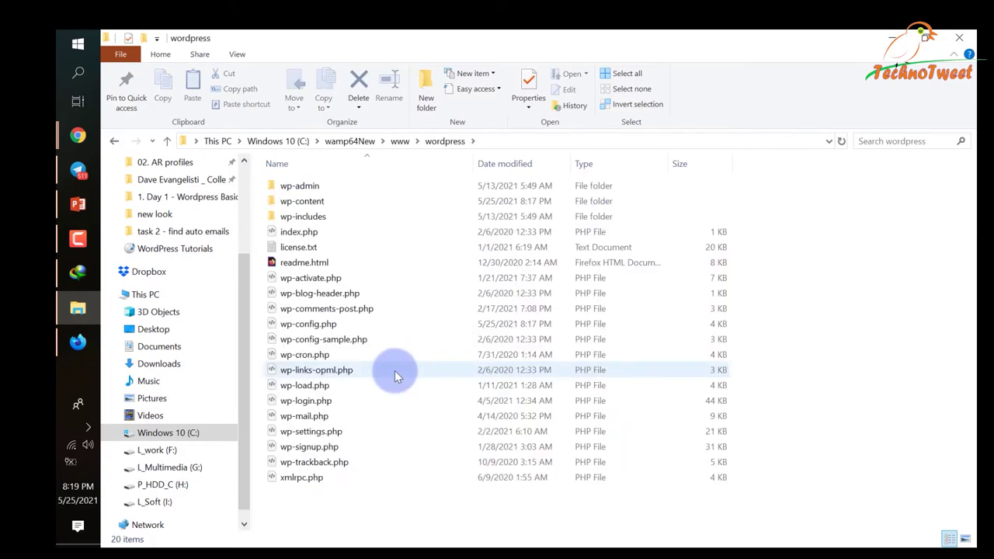
Create a new text document named user-pass.txt in the wordpress folder.
right_click(402, 517)
mouse_move(494, 484)
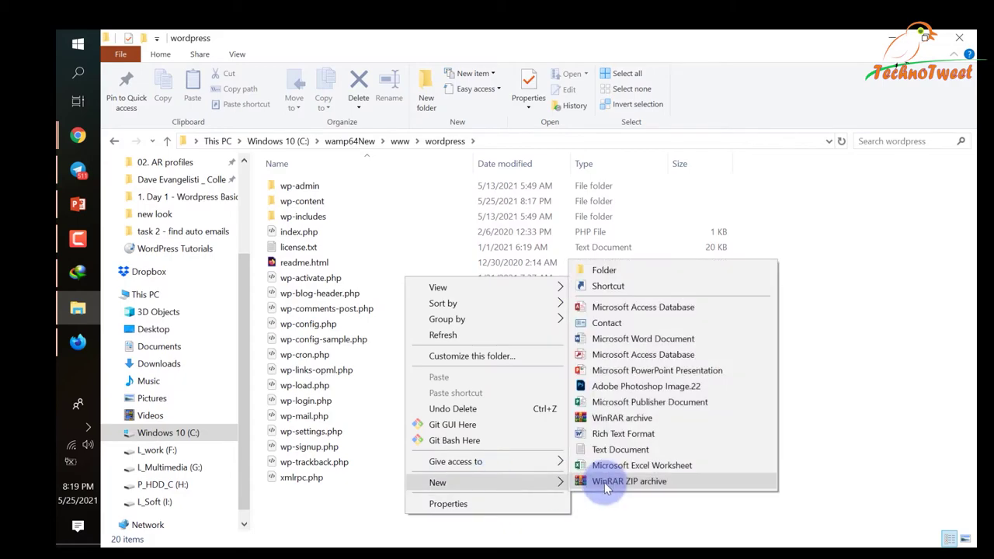
click(621, 450)
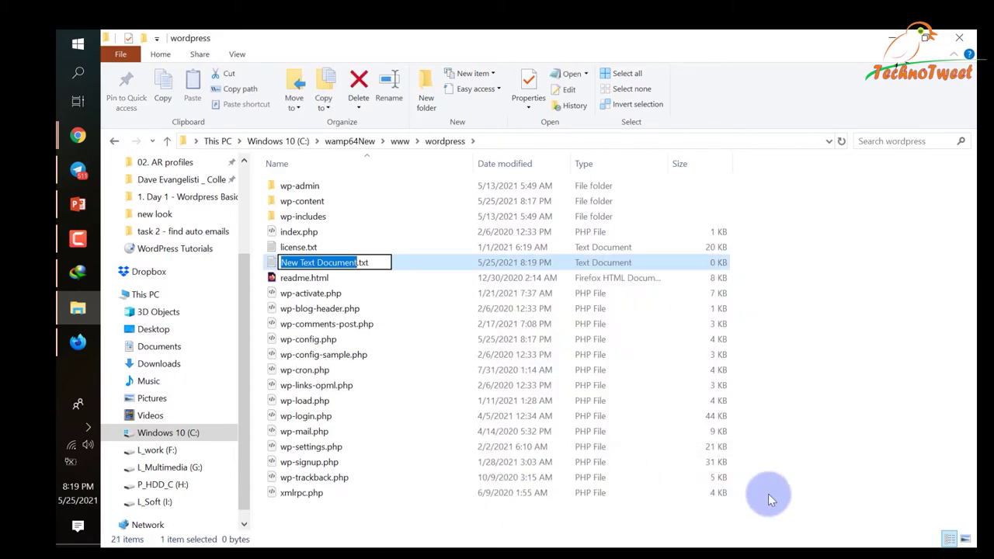
text(user-)
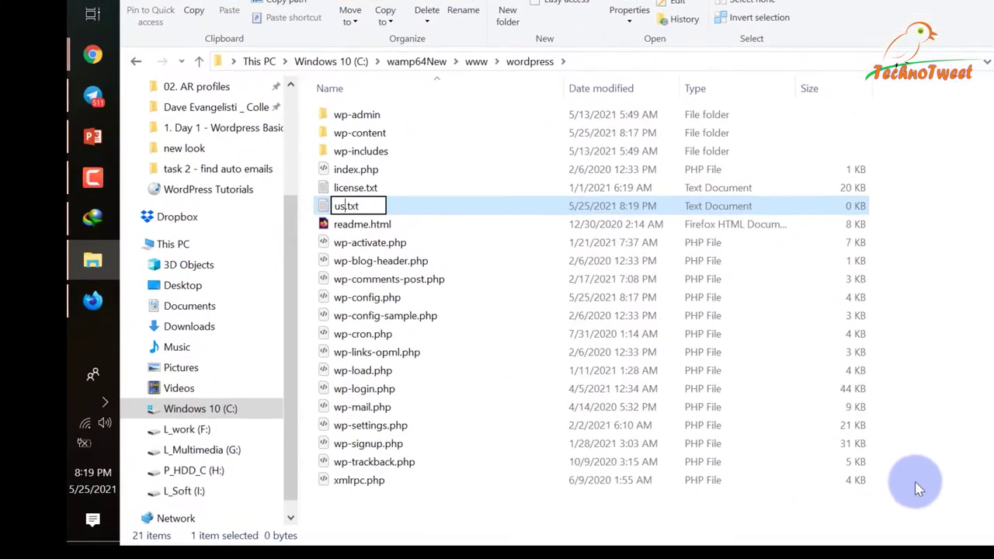
text(pass)
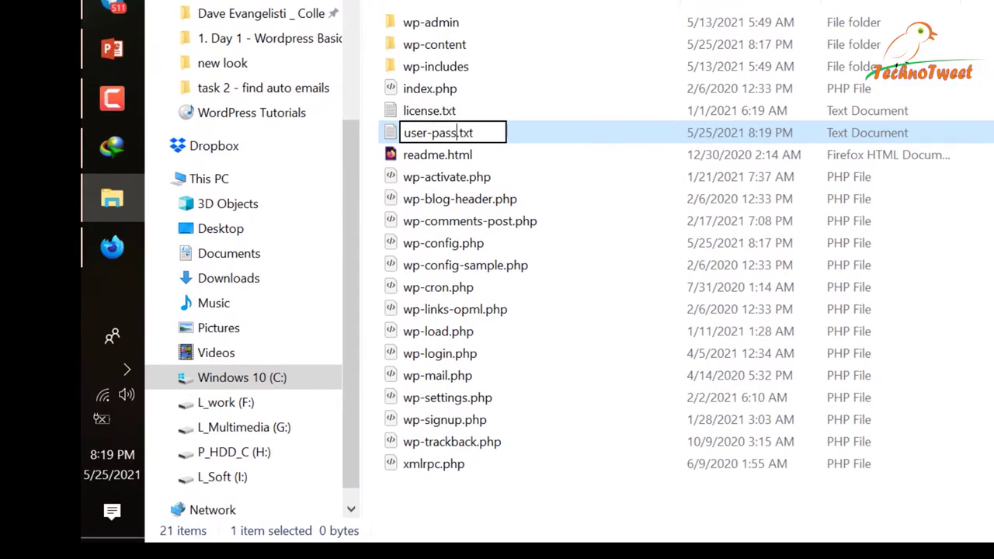
key(Return)
key(Return)
Start the credentials note with 'user:' in user-pass.txt, then switch back to the browser.
click(284, 341)
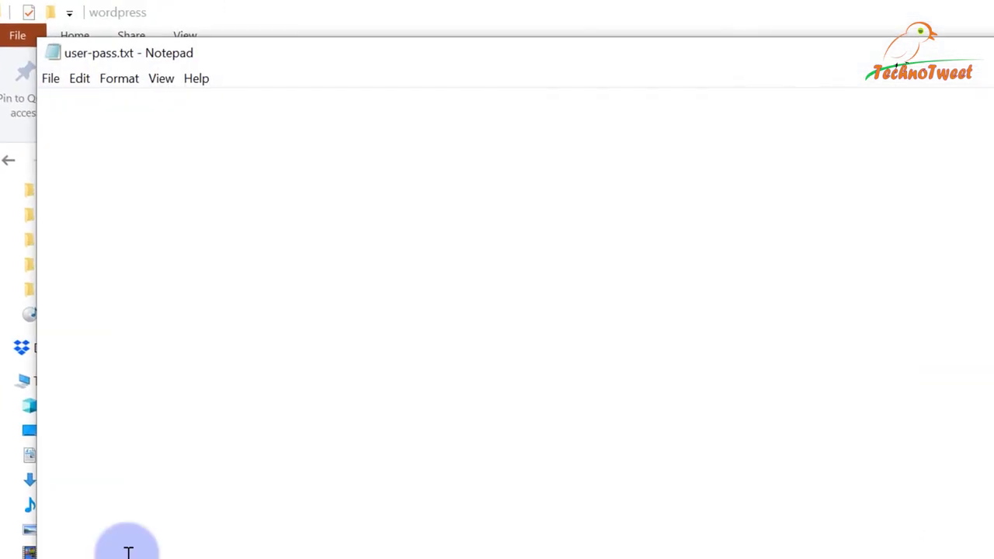
text(user: SRahim)
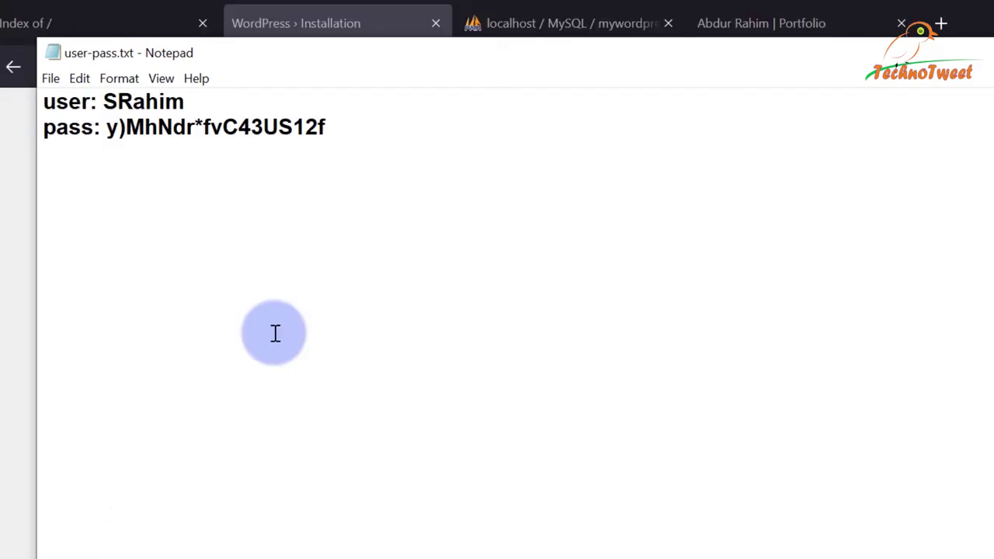
key(alt+Tab)
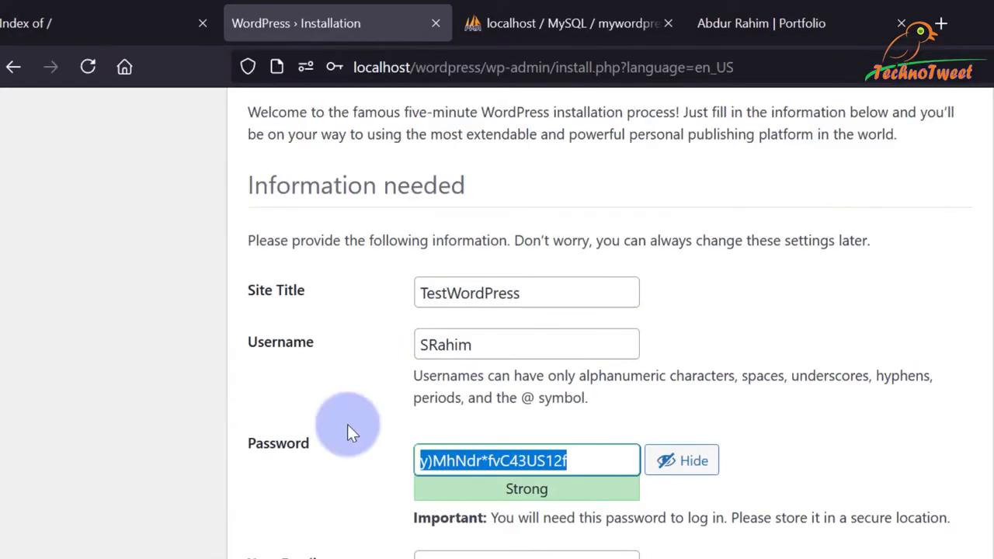
Fill Your Email with the saved admin address and correct a typo in its domain.
click(980, 522)
scroll(982, 524, down, 1)
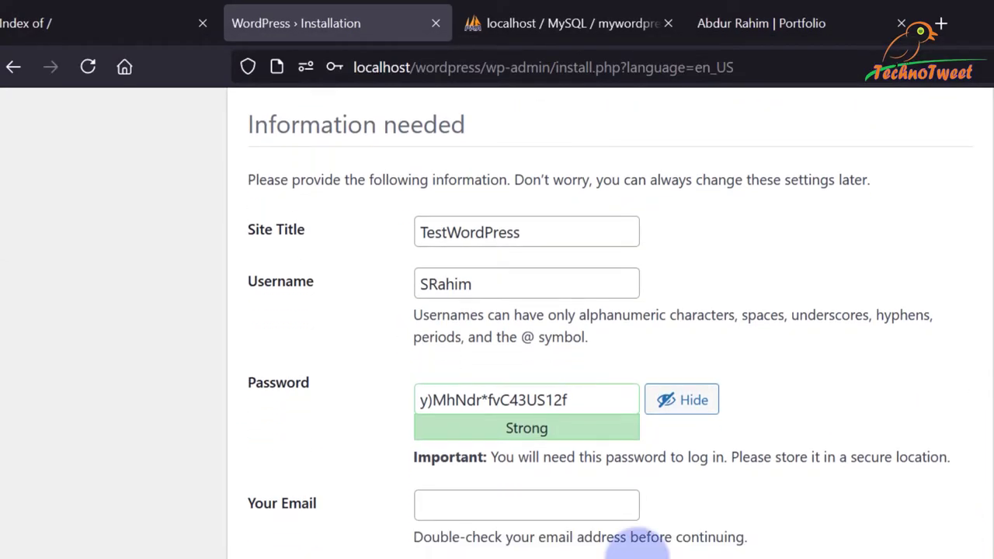
click(446, 505)
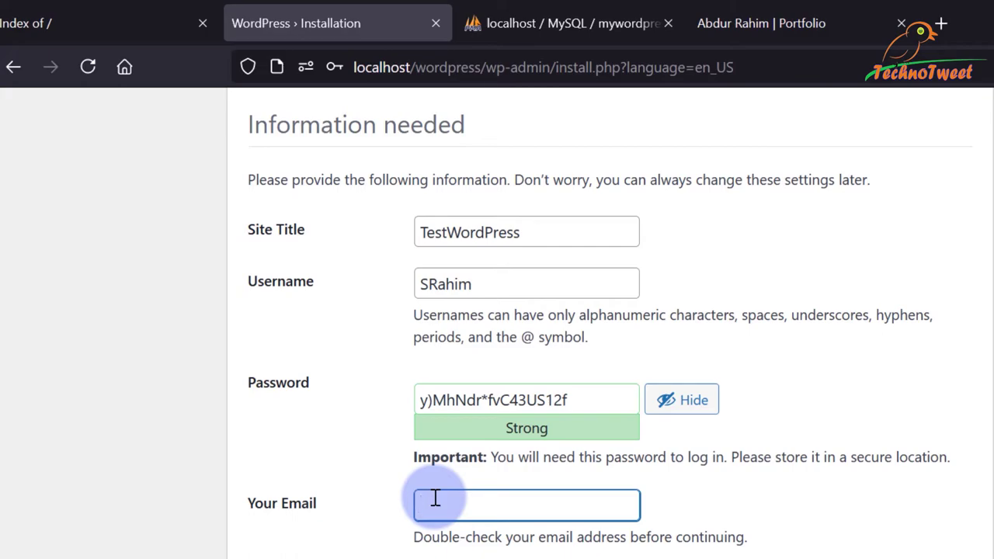
drag(600, 400, 80, 472)
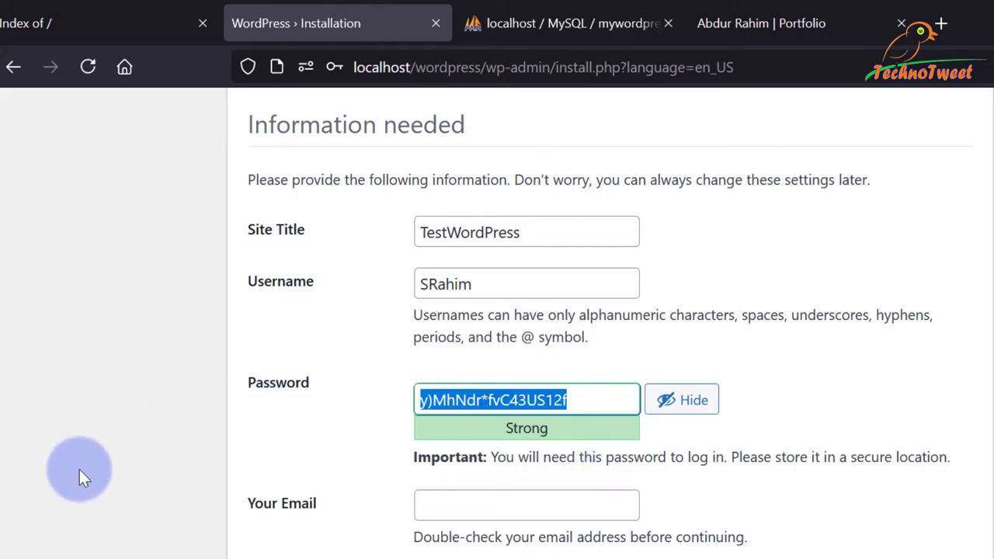
click(594, 553)
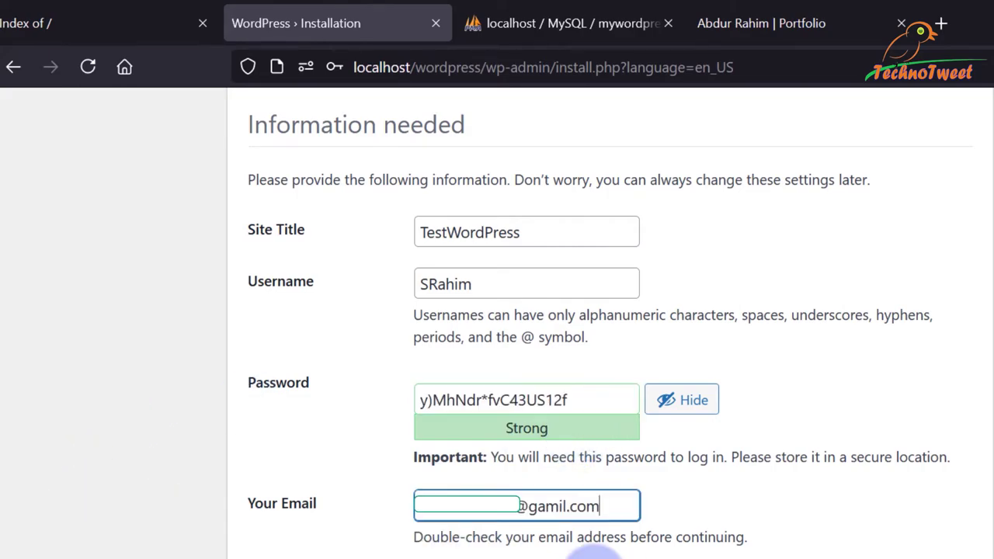
key(Left)
key(Left)
key(Left)
key(Left)
key(Left)
key(shift+Left)
key(BackSpace)
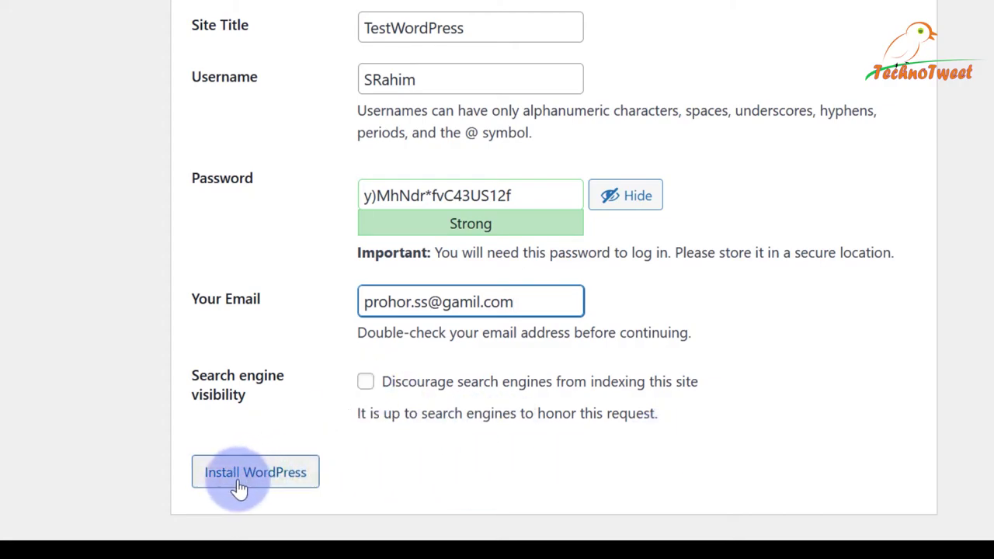
Install WordPress and save the site login in Firefox's password prompt.
click(283, 482)
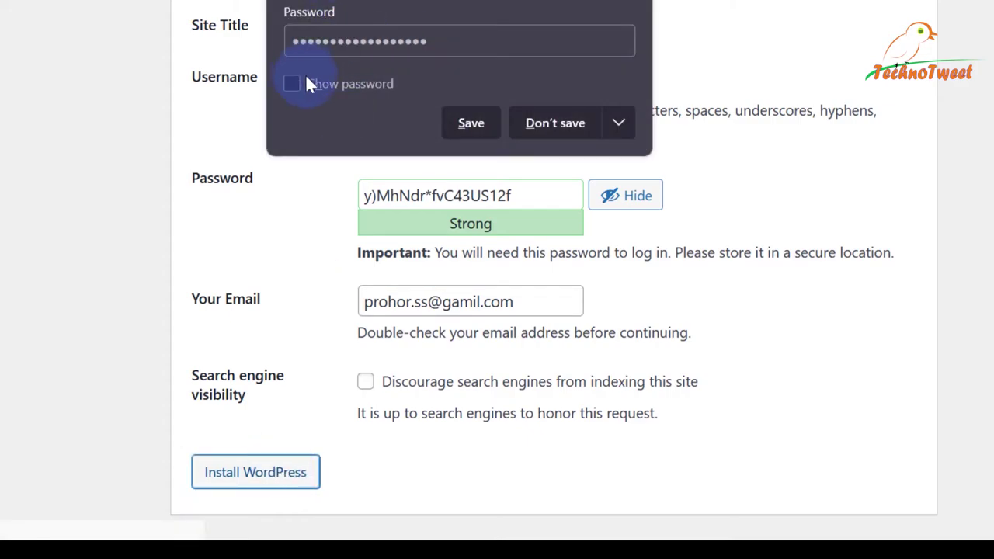
click(303, 83)
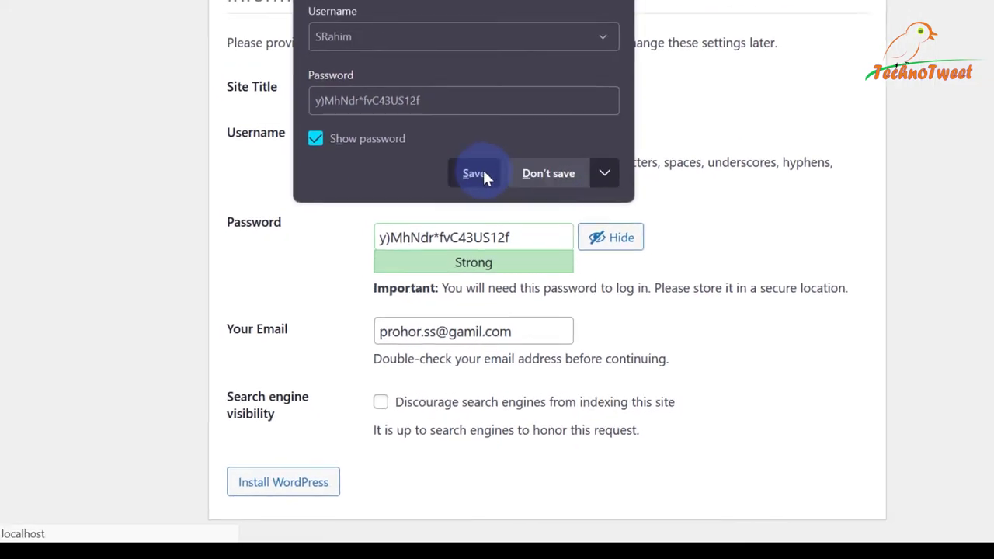
click(471, 123)
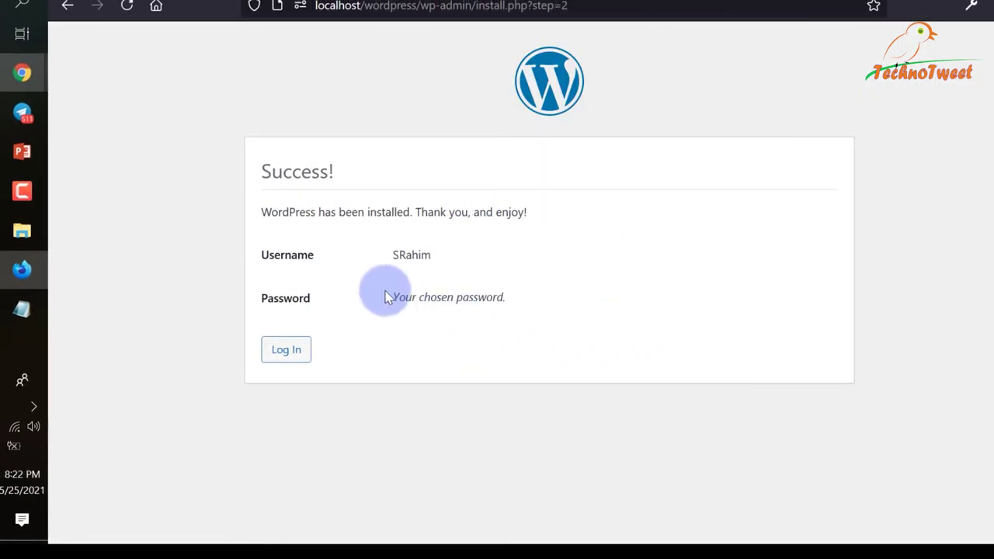
Review the Success page's heading, username, password note and installation confirmation.
drag(388, 255, 432, 256)
drag(397, 298, 621, 326)
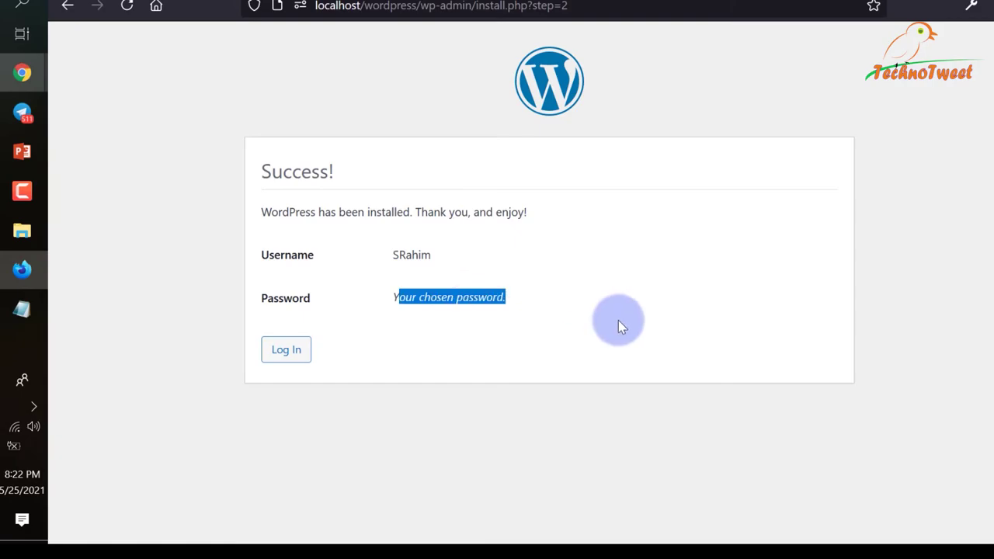
drag(256, 171, 448, 173)
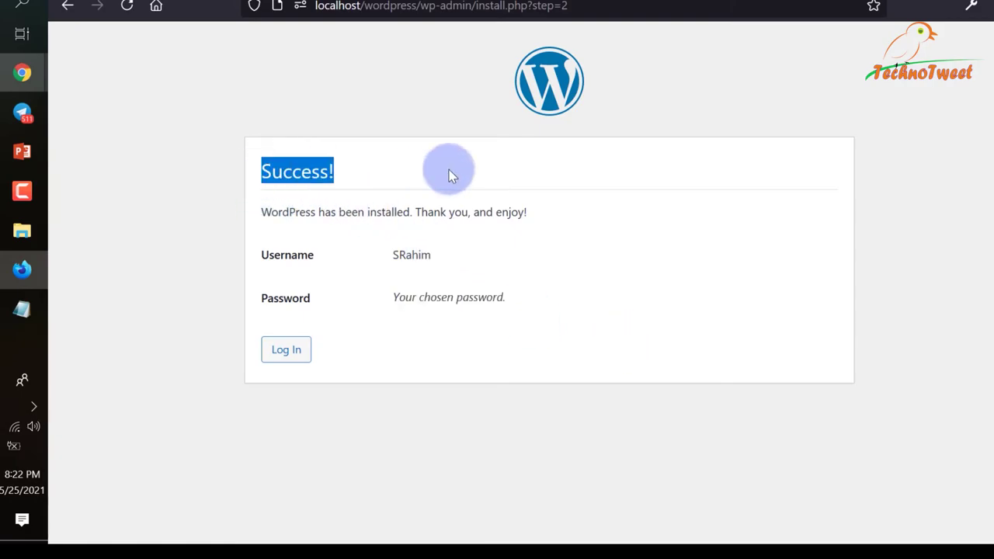
drag(262, 210, 547, 217)
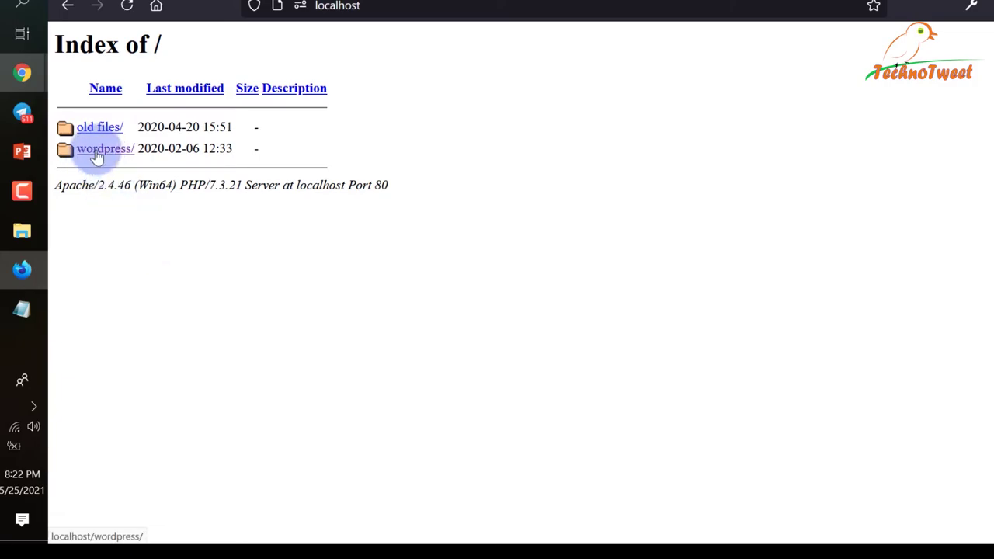
Load the wordpress/ site and highlight its TESTWORDPRESS title, tagline and Hello world! post.
click(95, 152)
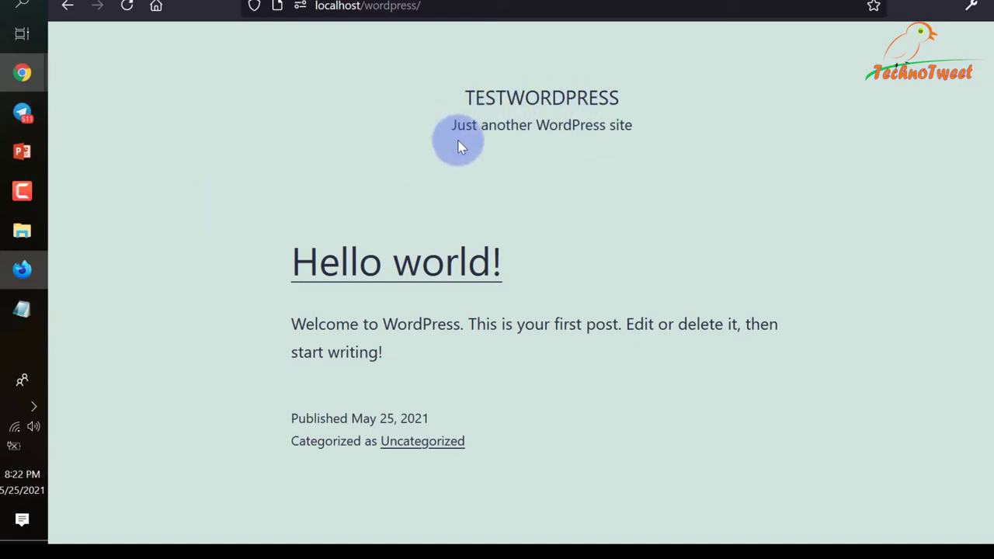
drag(466, 97, 646, 95)
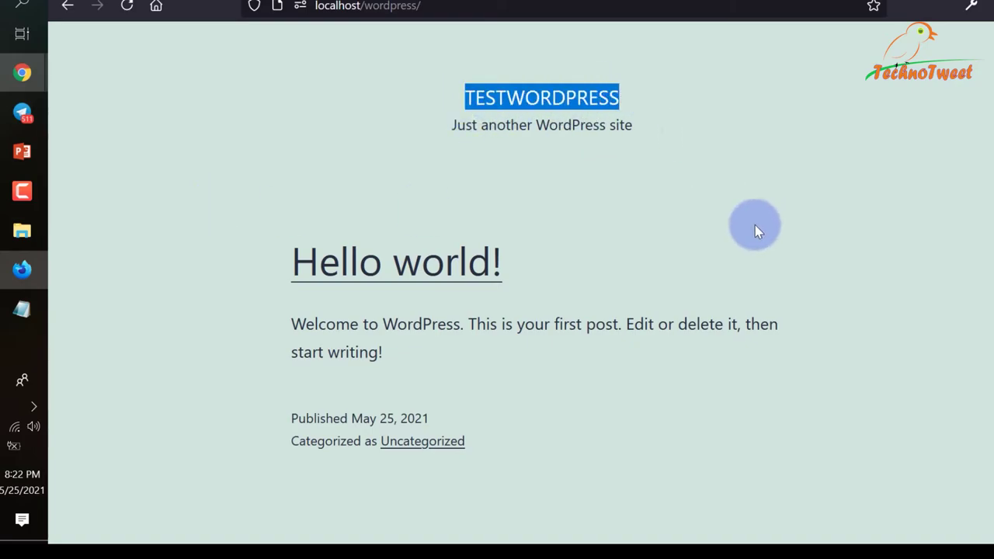
drag(449, 125, 685, 138)
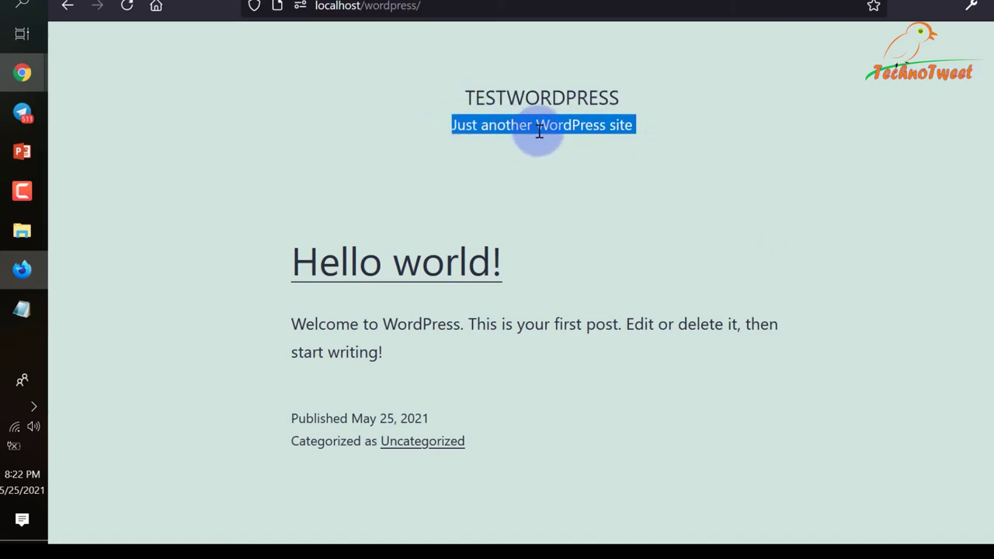
drag(459, 125, 642, 127)
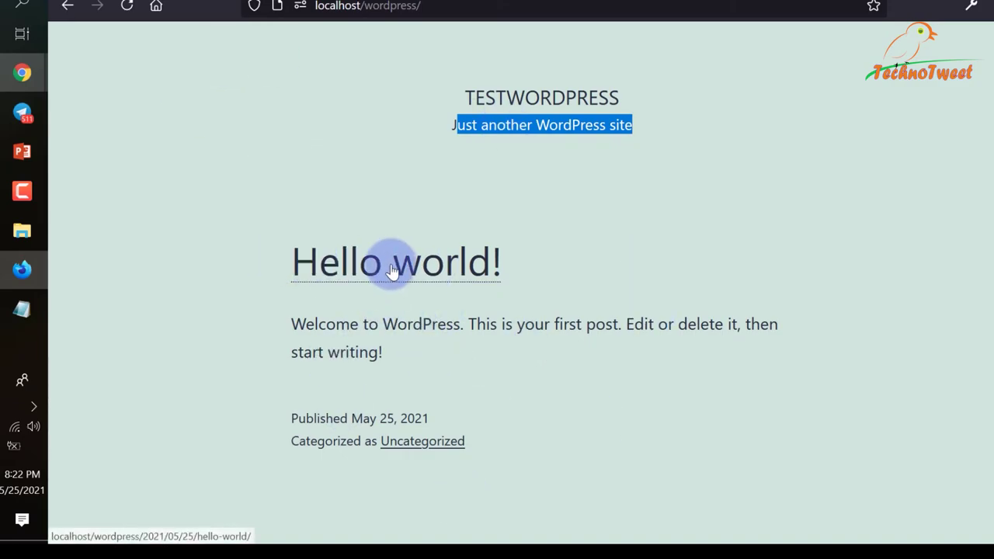
drag(290, 320, 495, 449)
click(590, 465)
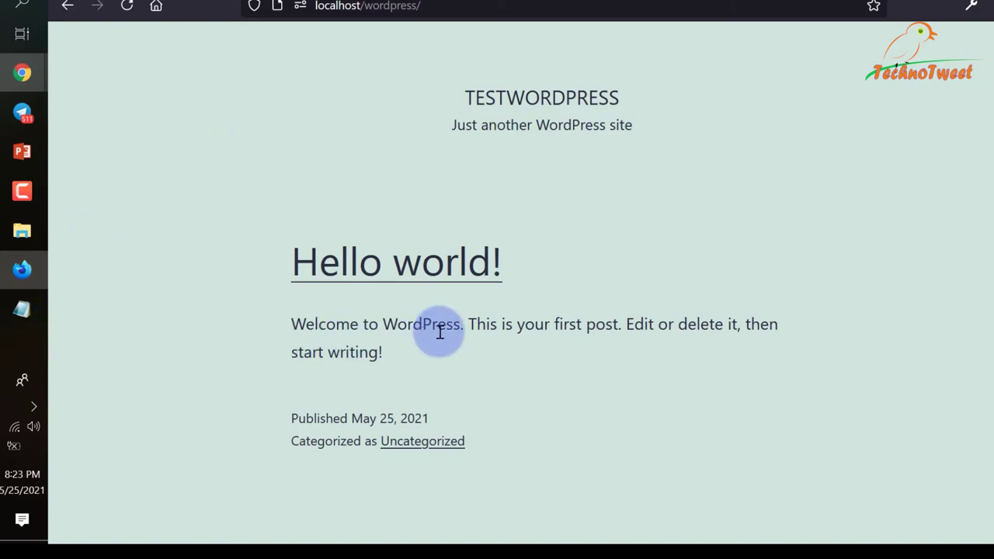
In a new tab, search 'daily newspaper bd' and open the w3newspapers newspaper list.
key(ctrl+t)
text(dail)
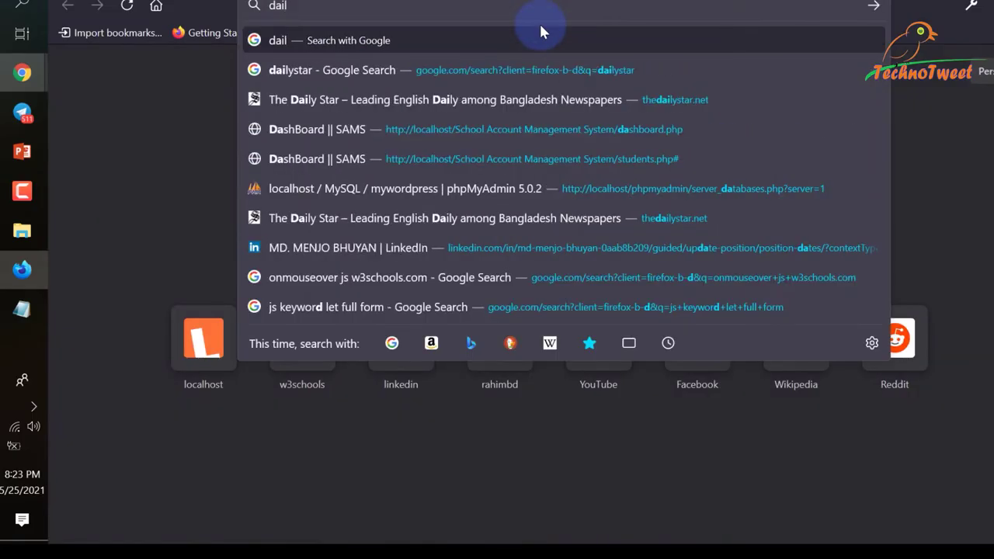
text(y news)
key(Down)
text(bd)
key(Return)
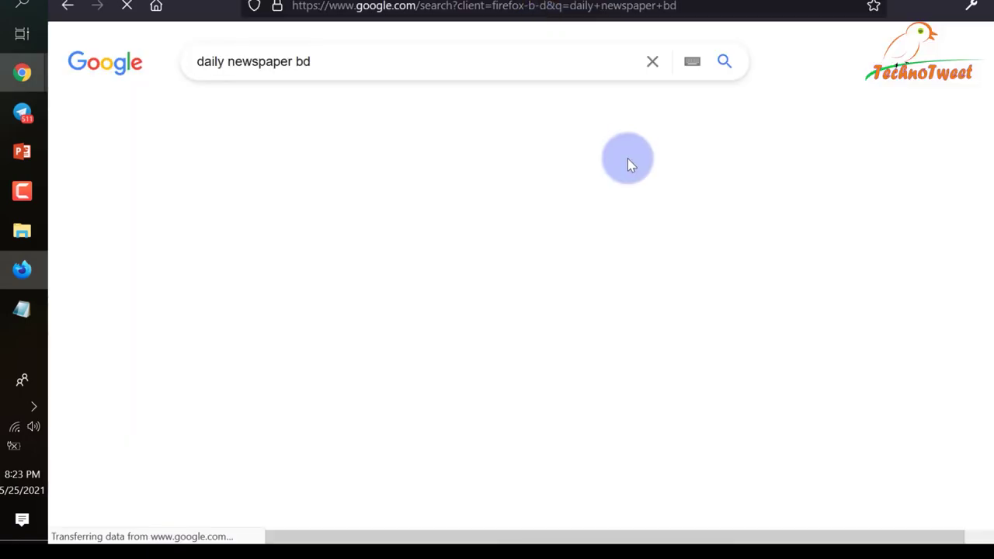
click(340, 208)
Open Prothom Alo and its সাকিবের জোড়া আঘাত cricket article, checking Back and Forward.
scroll(795, 310, down, 3)
click(450, 189)
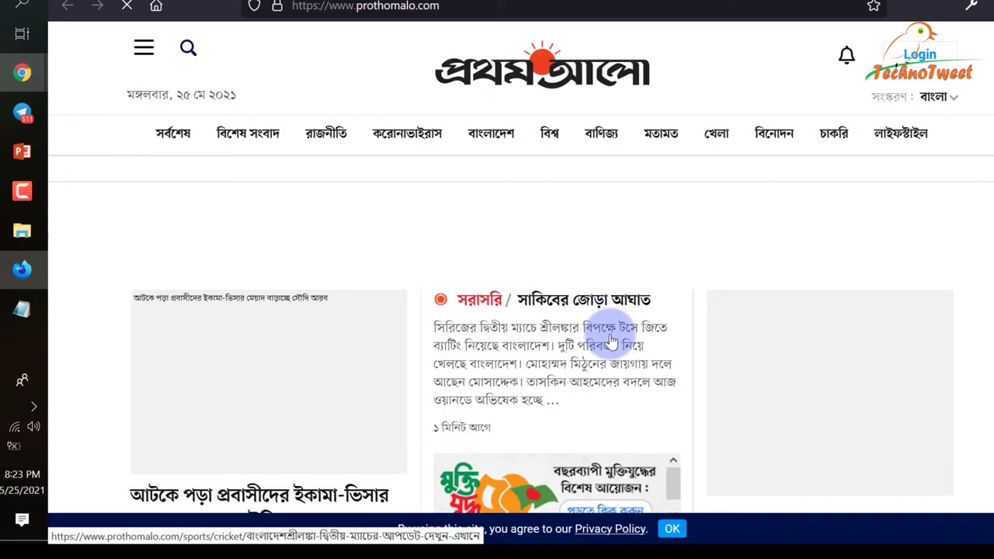
click(613, 300)
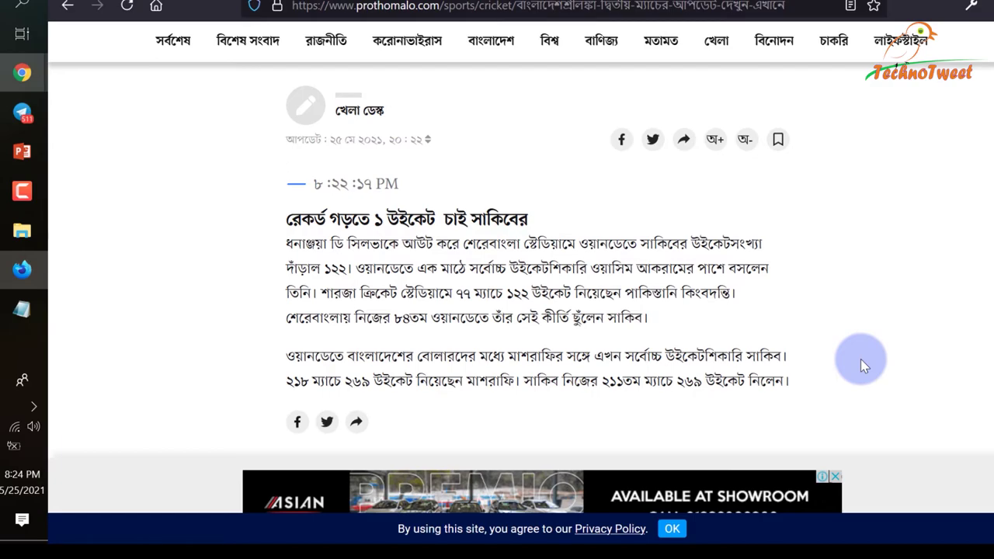
scroll(860, 359, up, 4)
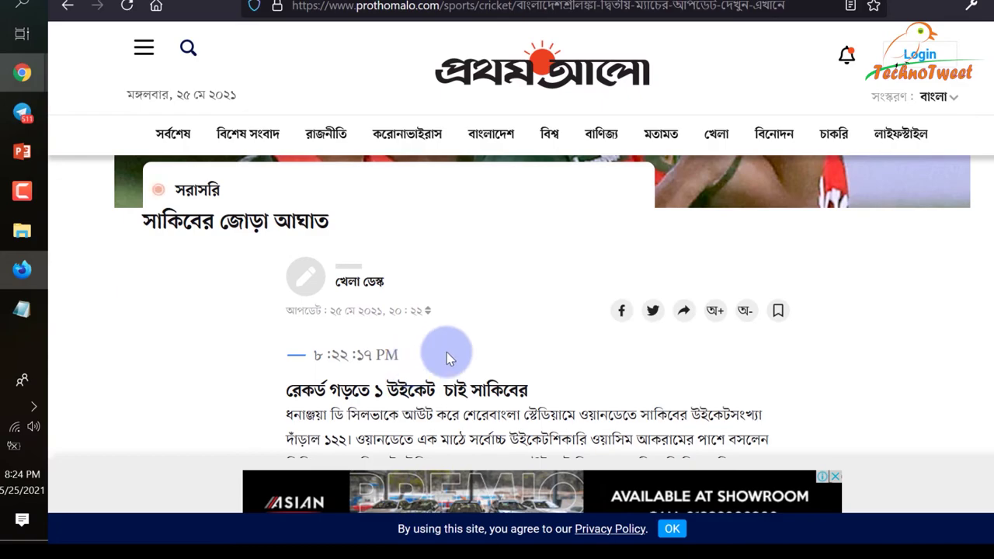
key(alt+Left)
key(alt+Right)
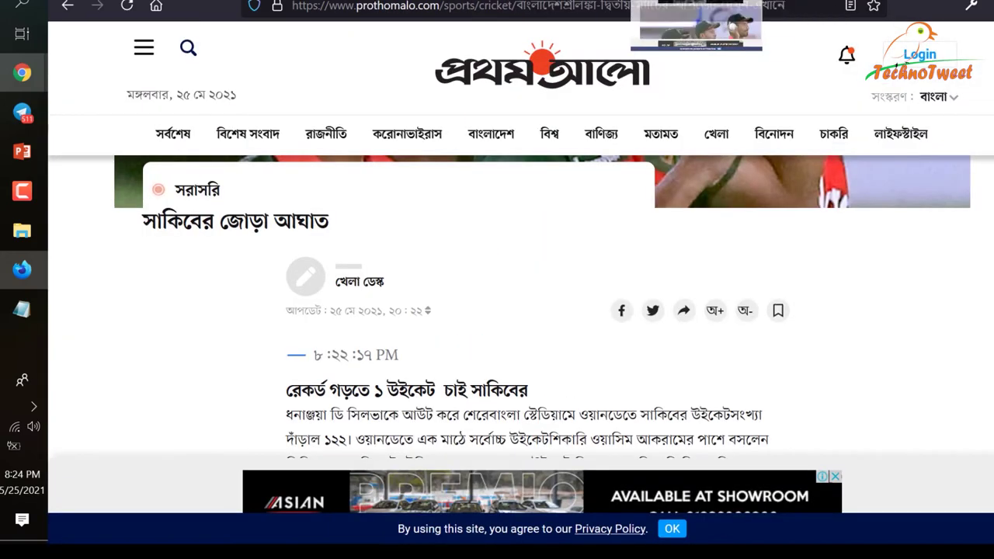